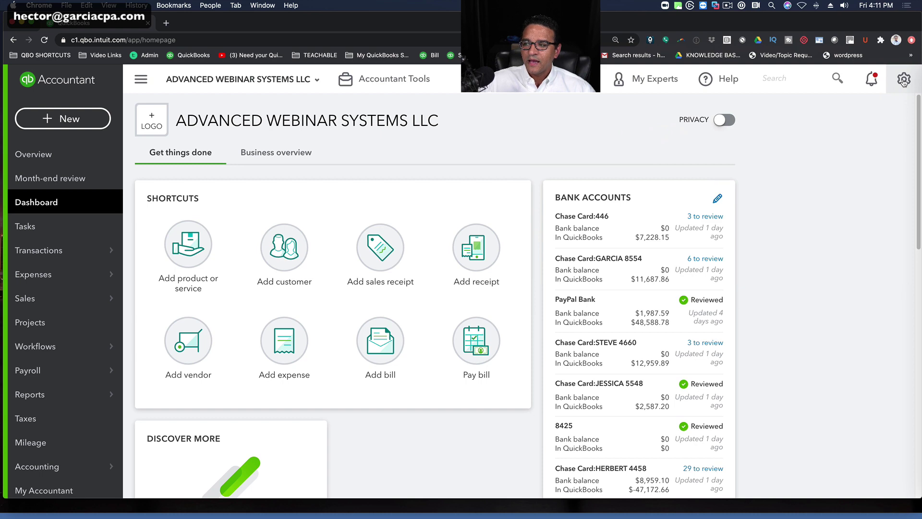
Step: Open the company's sales settings and bring up the Products and services section for editing
click(904, 80)
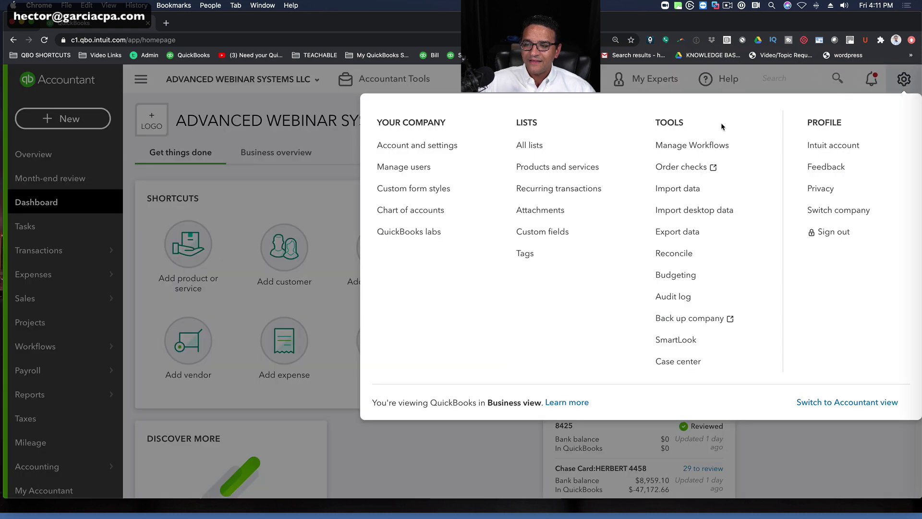
click(410, 145)
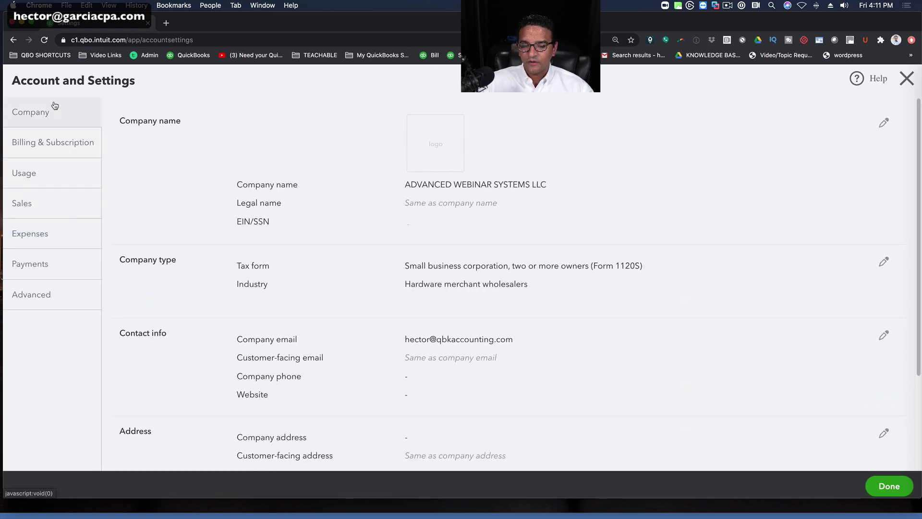
click(31, 205)
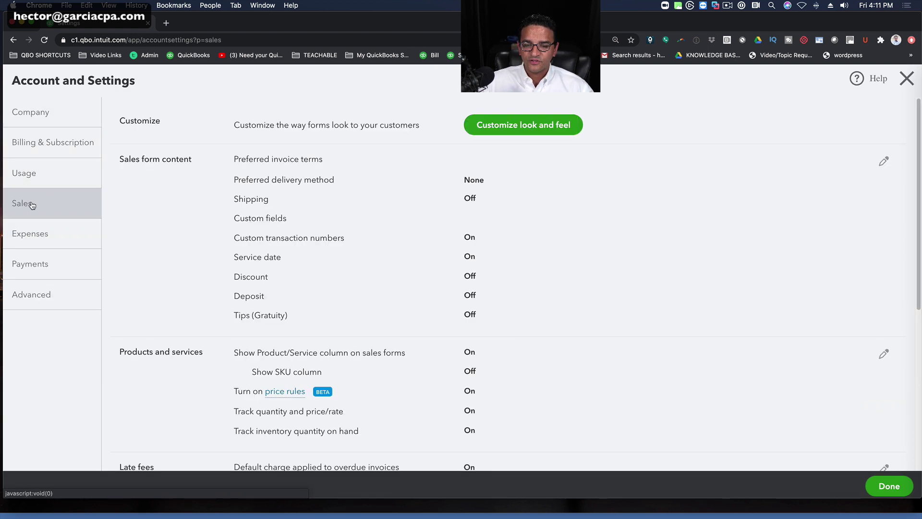
scroll(298, 251, down, 3)
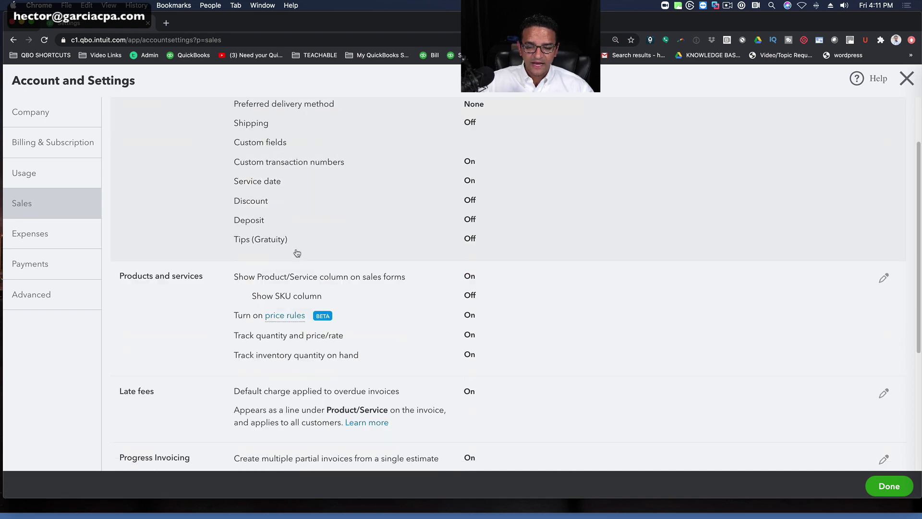
scroll(335, 279, down, 6)
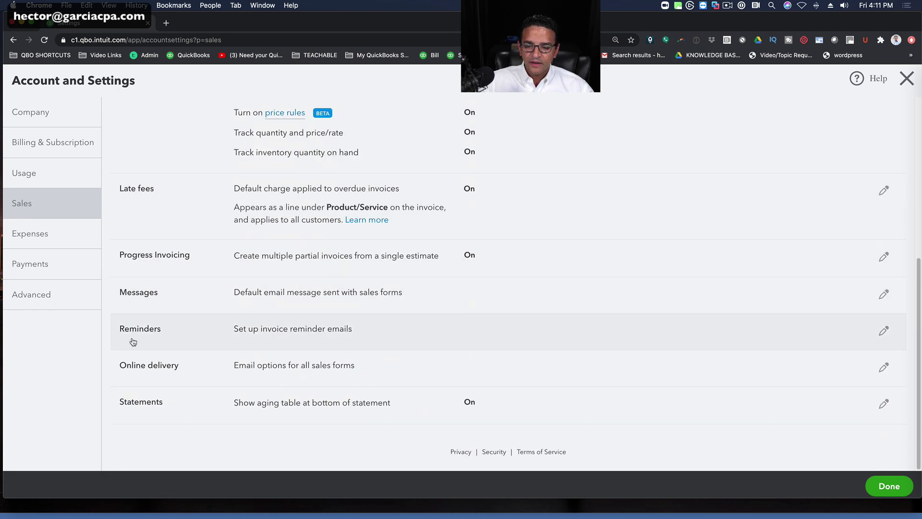
scroll(269, 272, up, 2)
scroll(269, 272, up, 6)
scroll(353, 370, down, 1)
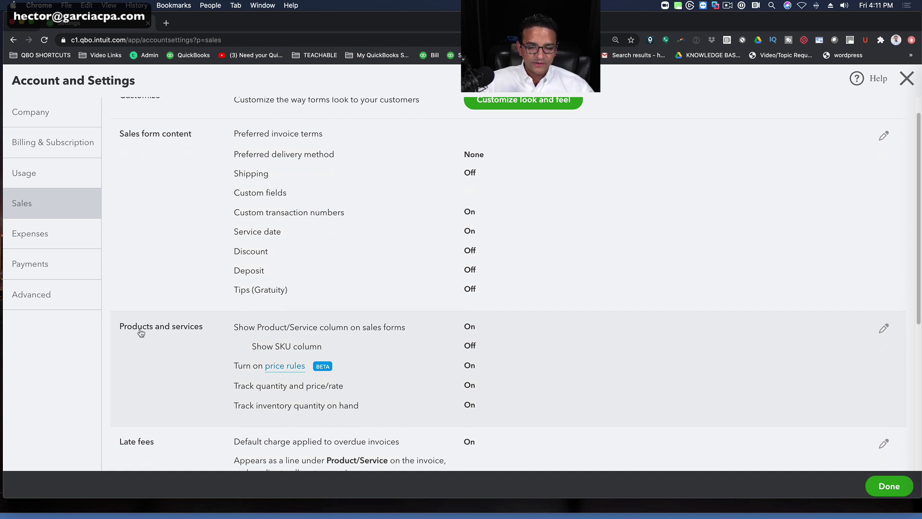
click(200, 361)
scroll(200, 361, down, 2)
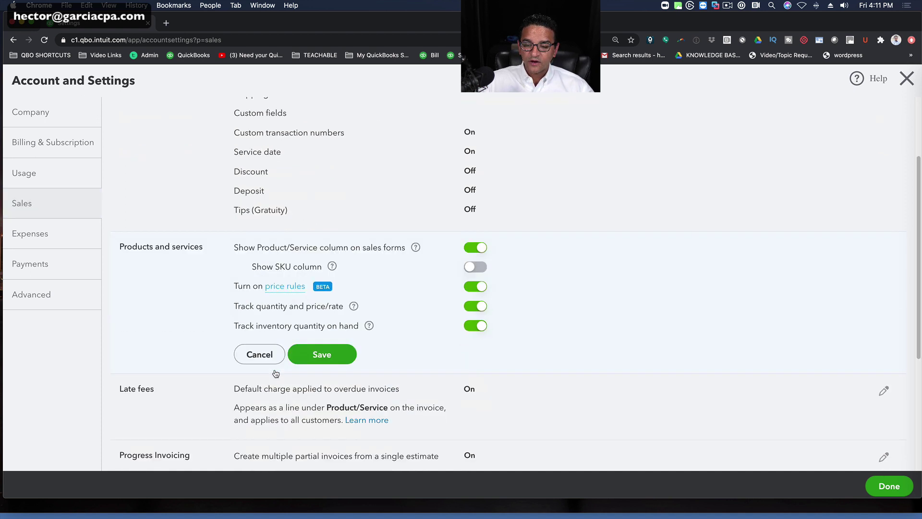
drag(238, 327, 180, 320)
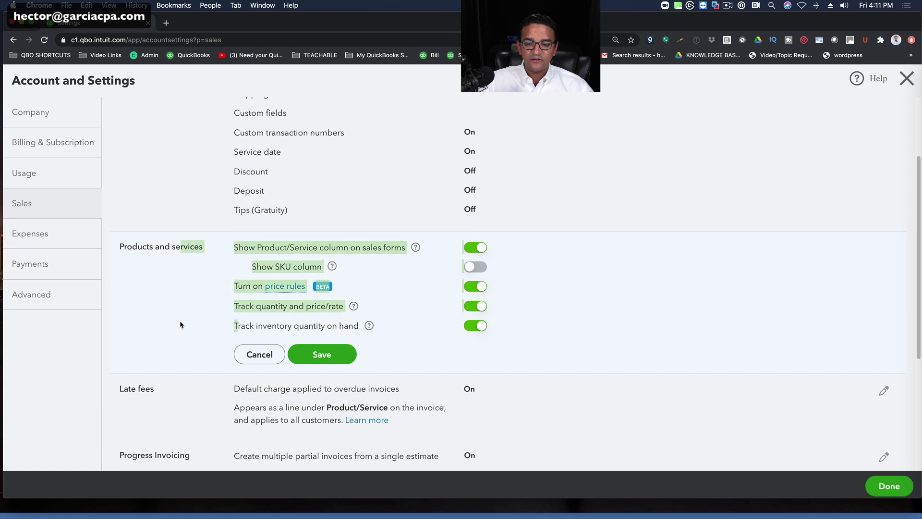
click(180, 321)
Step: Switch inventory quantity tracking off and back on, and do the same for the Product/Service column on sales forms
click(475, 326)
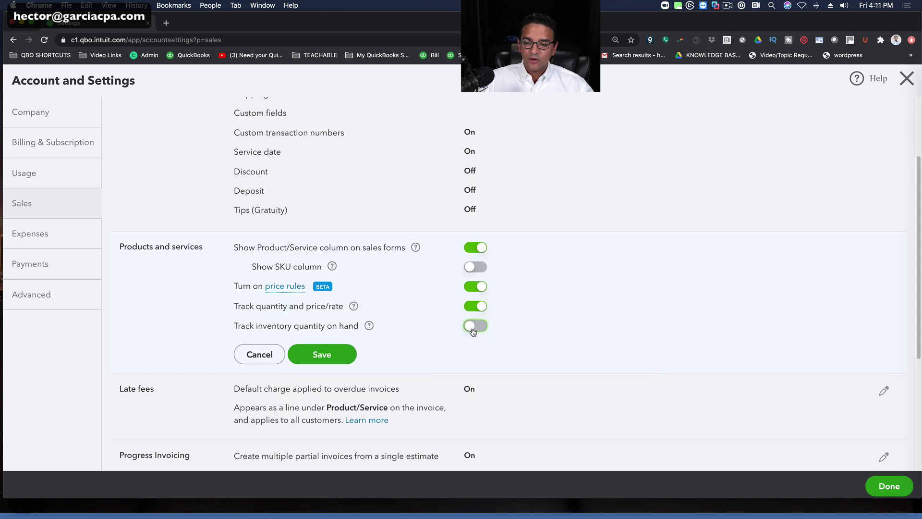
click(477, 329)
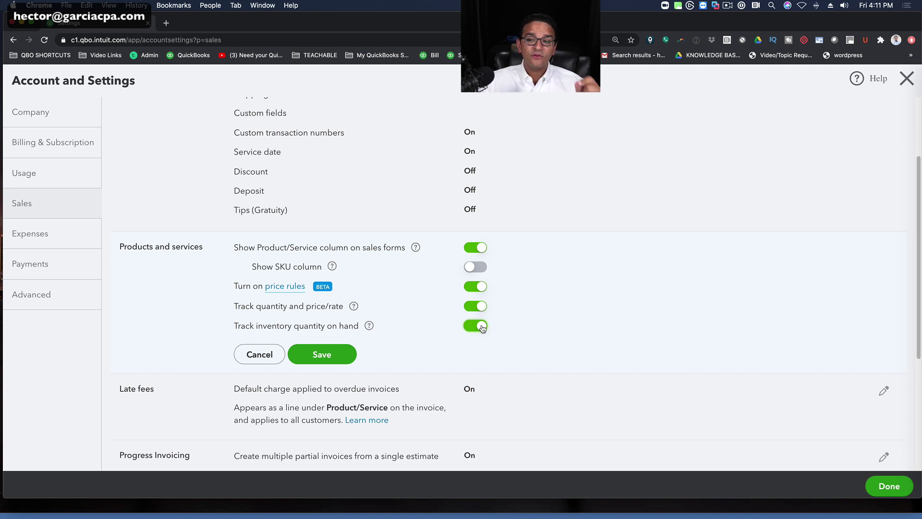
click(481, 250)
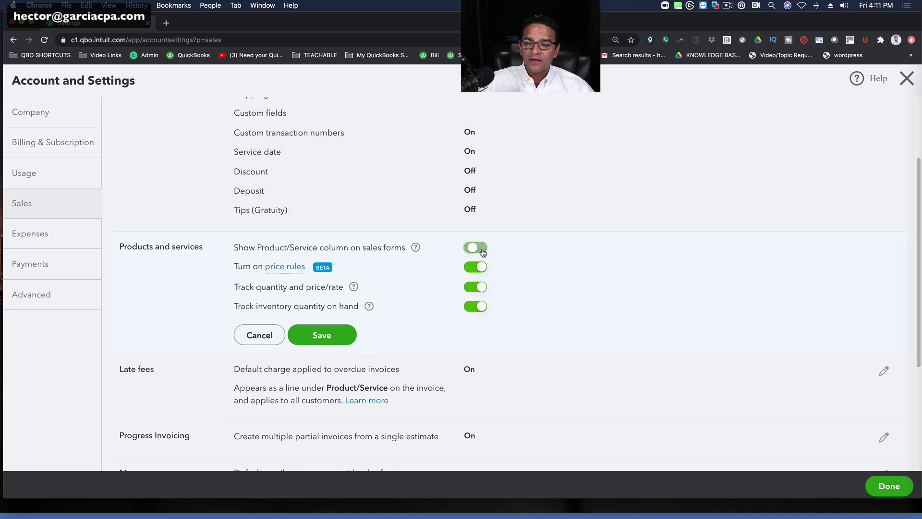
click(481, 248)
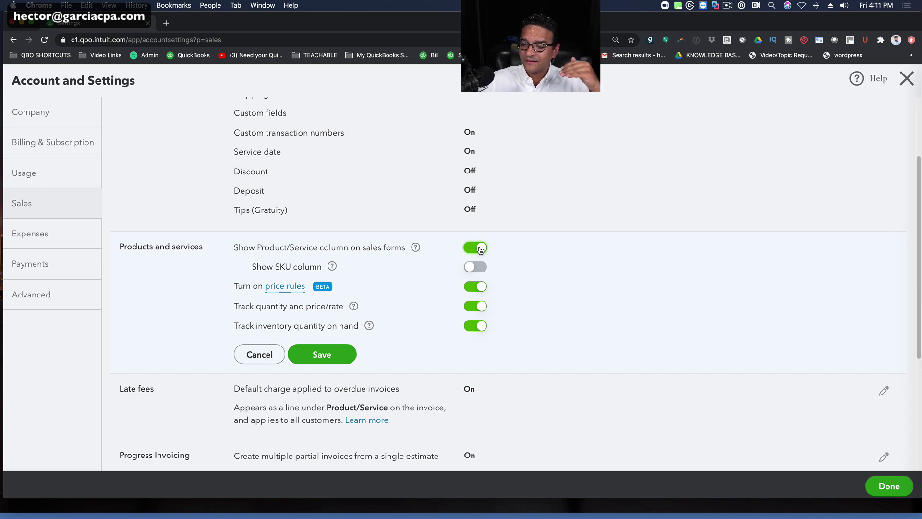
Step: Turn on the SKU column in the Products and services settings, and leave the account settings without saving
click(473, 270)
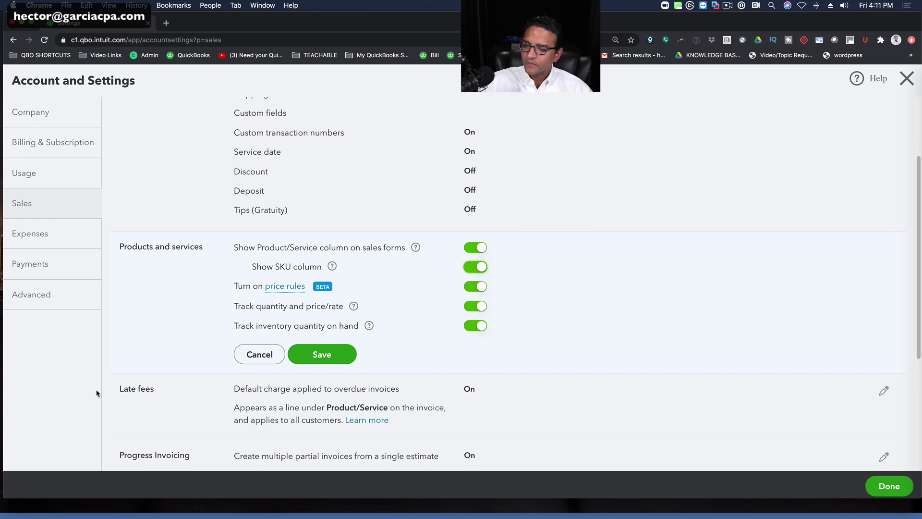
drag(233, 306, 336, 304)
click(452, 292)
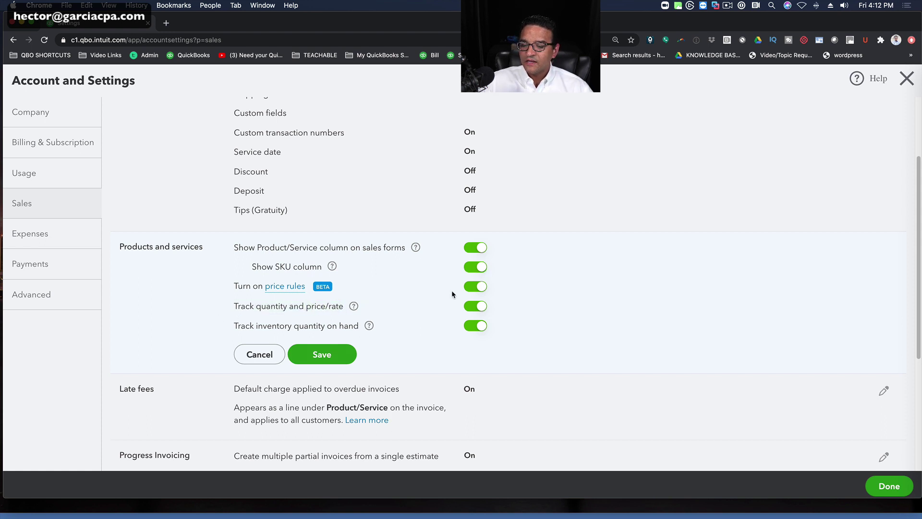
scroll(419, 321, down, 1)
scroll(419, 320, up, 3)
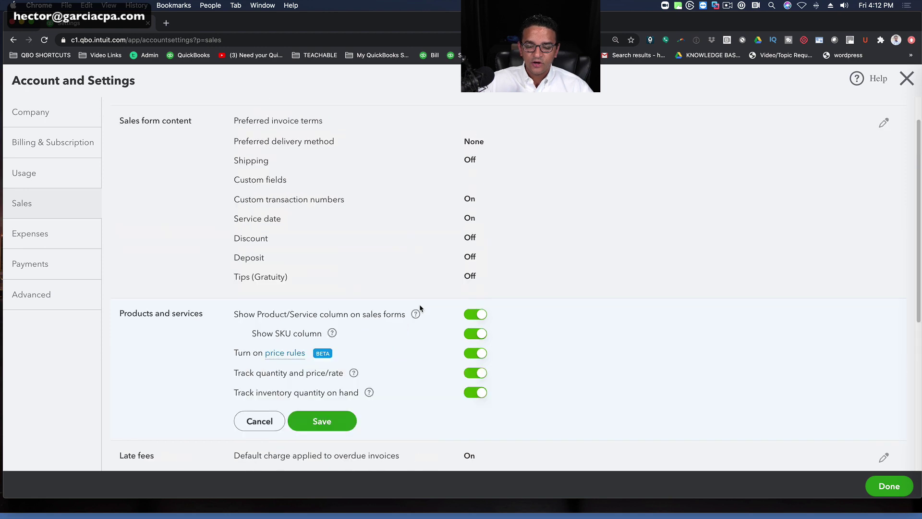
scroll(448, 350, up, 1)
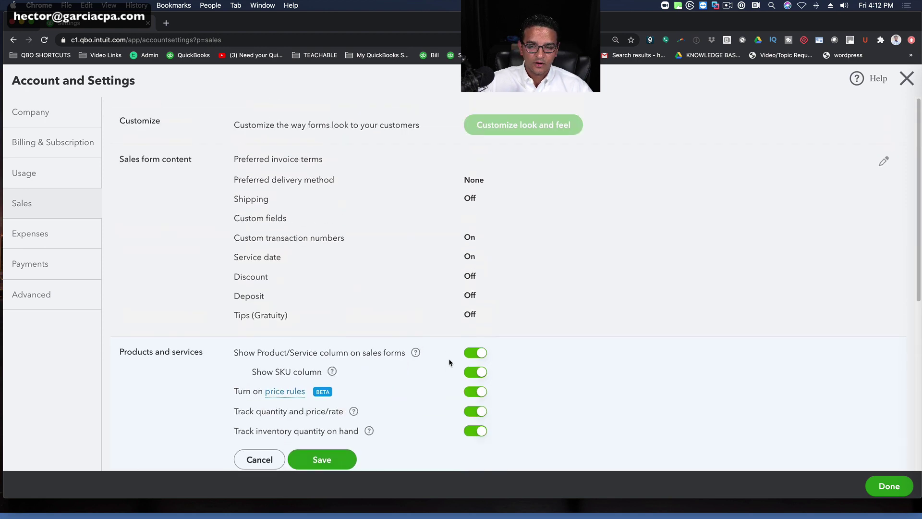
scroll(448, 360, down, 6)
click(878, 482)
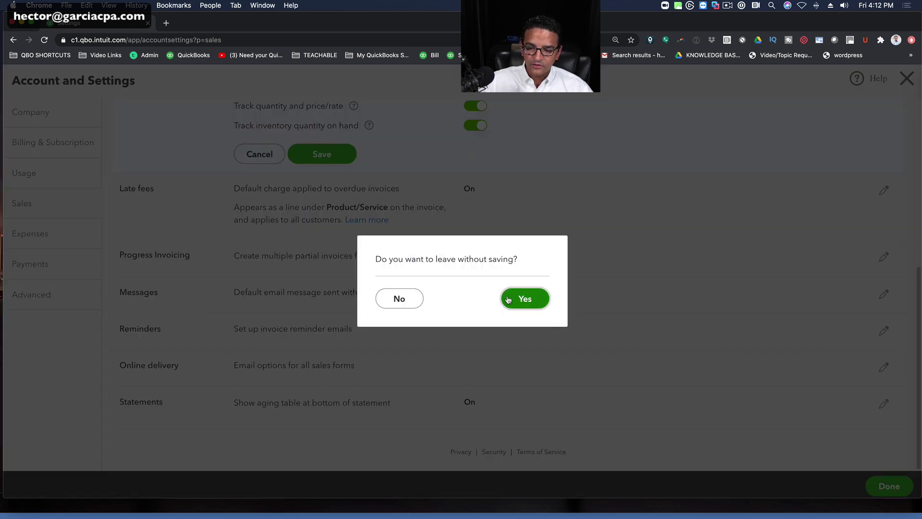
click(528, 309)
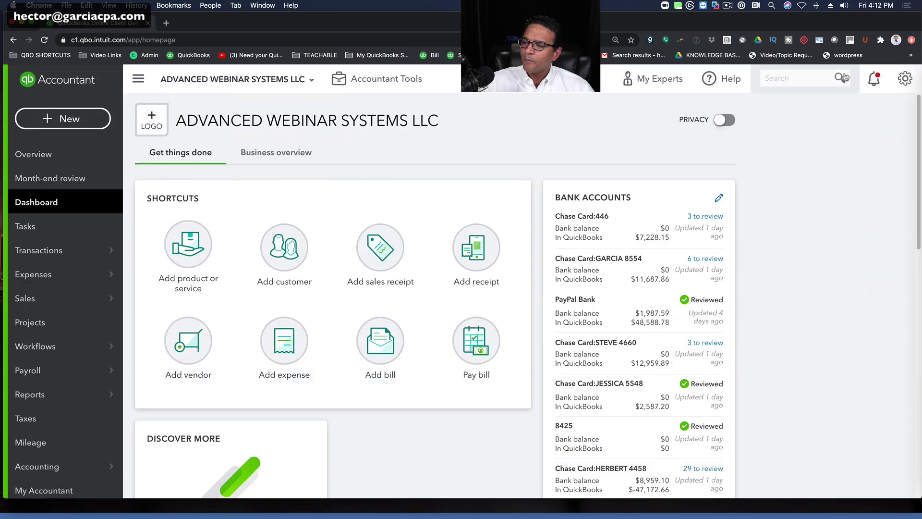
Step: Reopen the account settings and examine the Advanced options, including categories, automation, projects, time tracking and currency
click(905, 78)
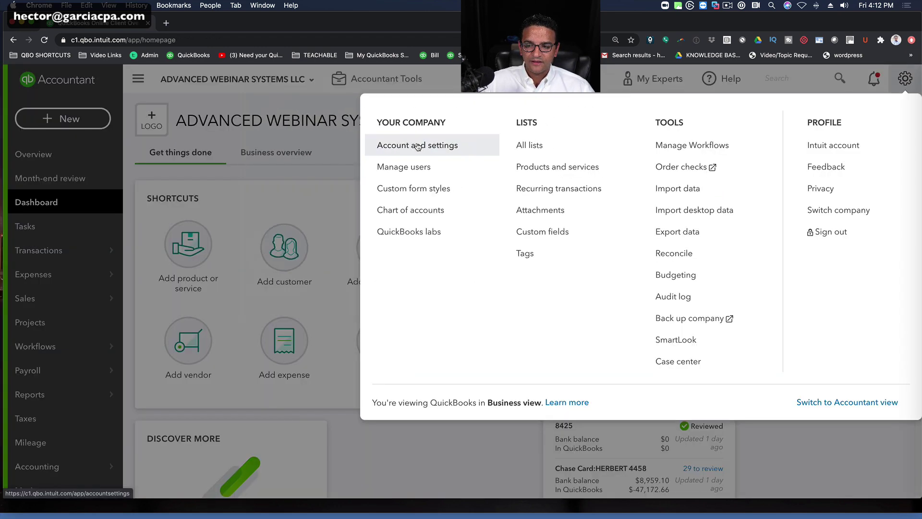
click(417, 146)
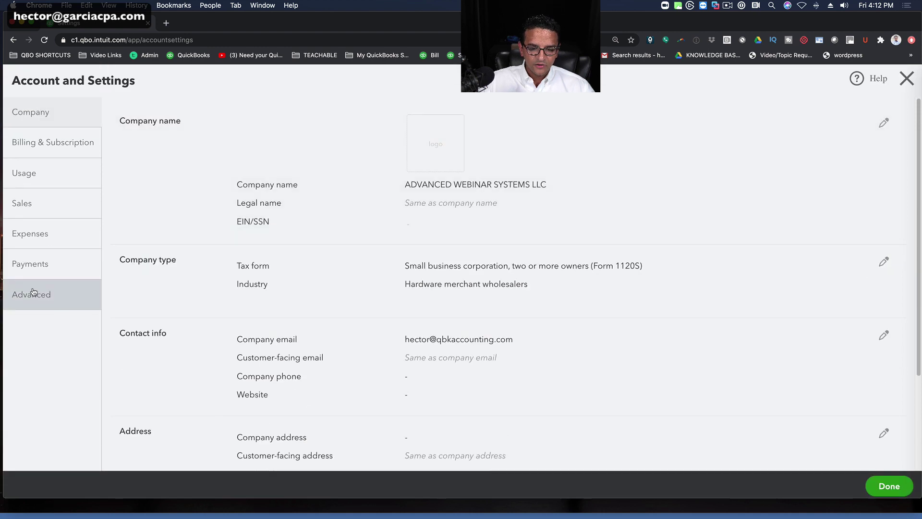
click(34, 293)
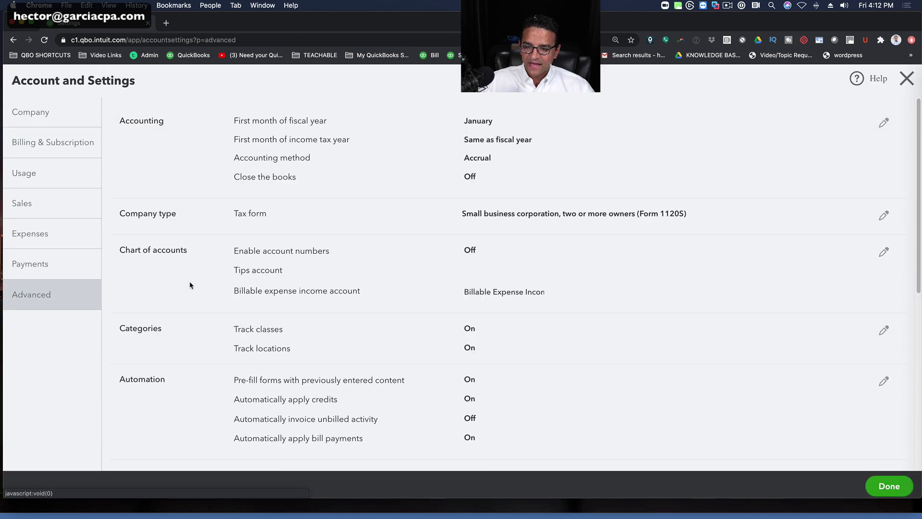
scroll(391, 292, down, 6)
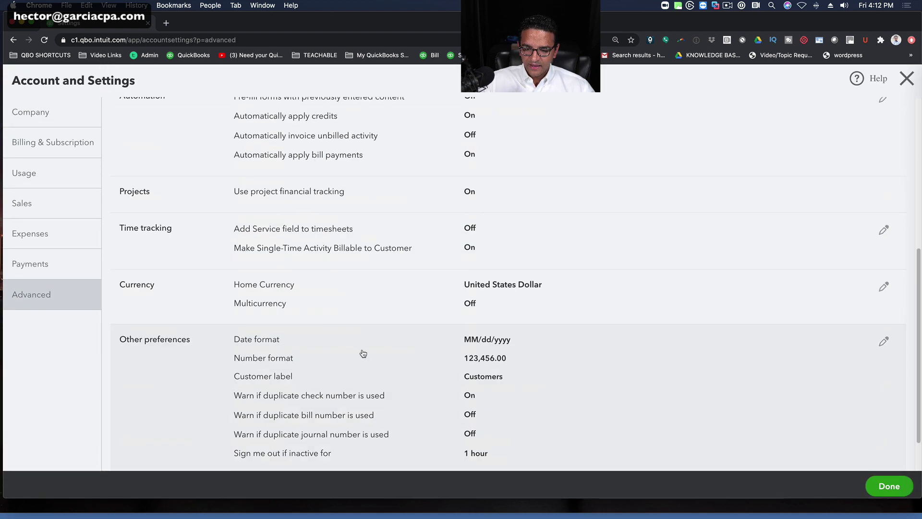
scroll(363, 354, up, 1)
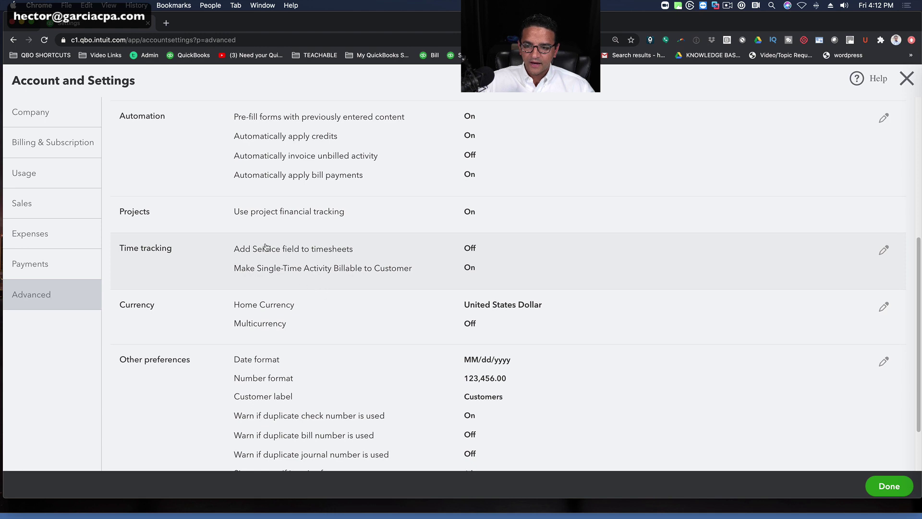
scroll(307, 341, down, 2)
scroll(318, 342, up, 5)
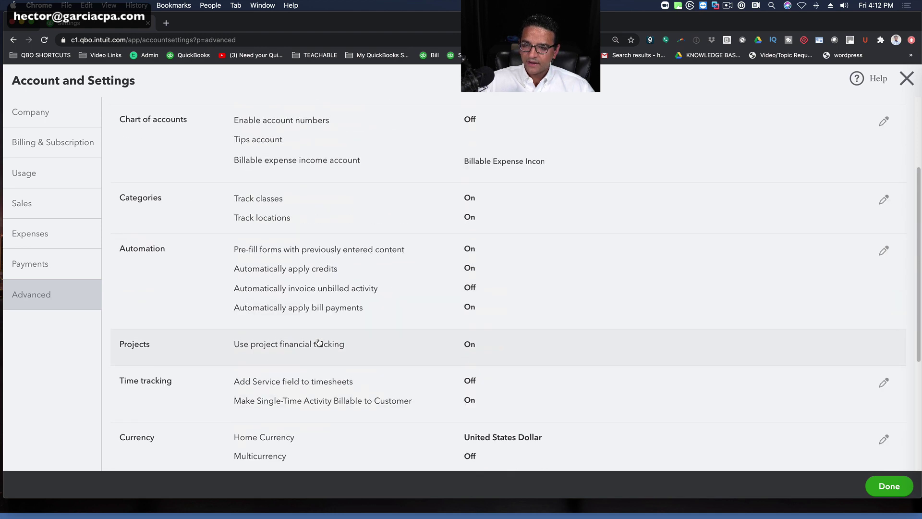
scroll(322, 337, up, 3)
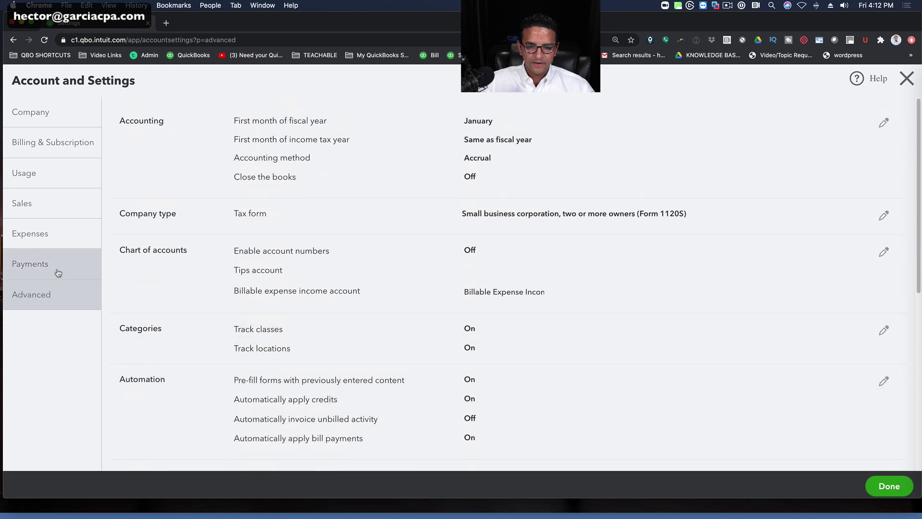
Step: Open the purchase order options in the expense settings and save them with Use purchase orders turned on
click(41, 233)
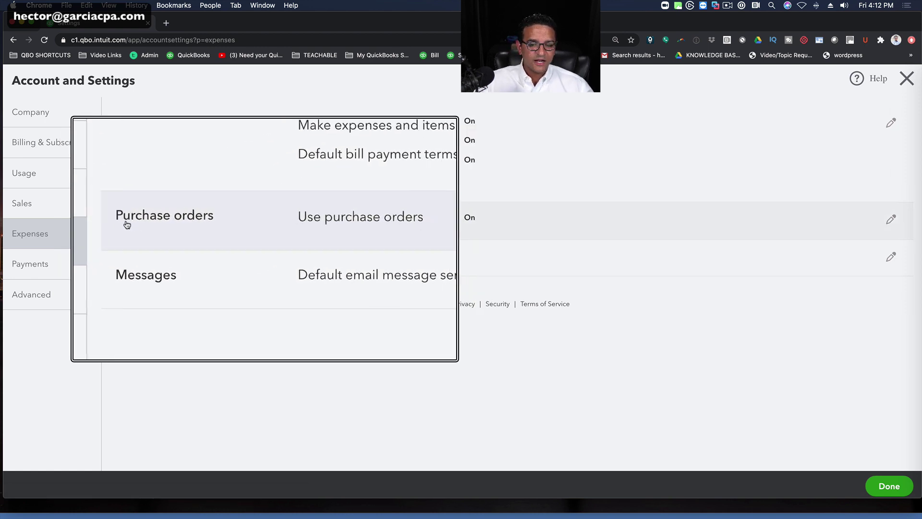
click(294, 222)
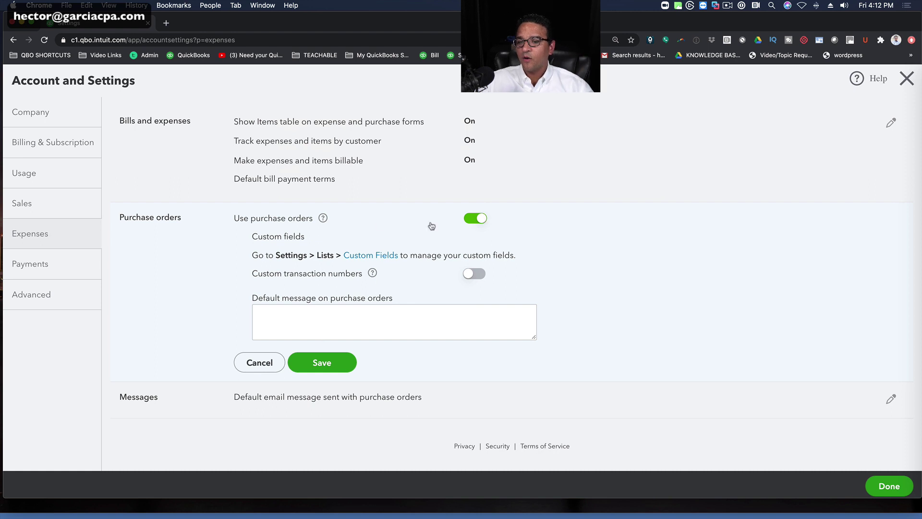
click(326, 373)
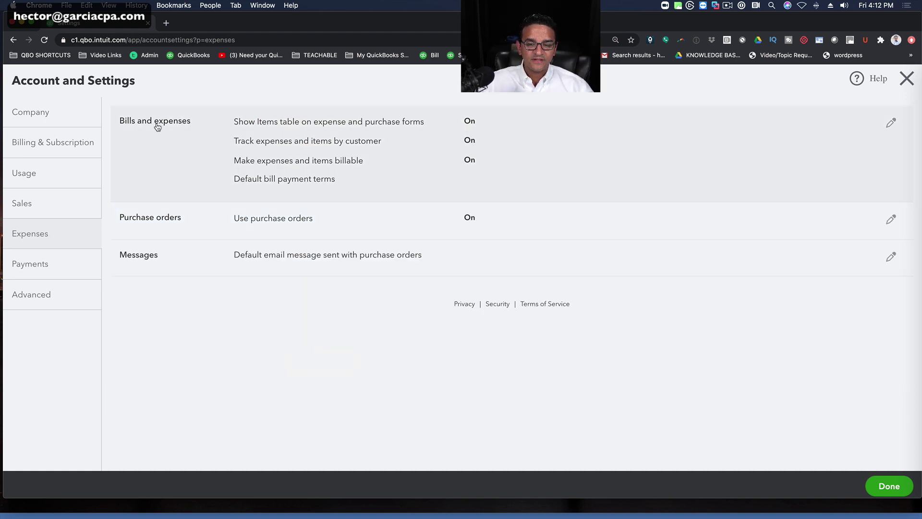
Step: Open the Bills and expenses settings for editing and examine the Items table and customer tracking options, toggling customer tracking off and back on
click(298, 140)
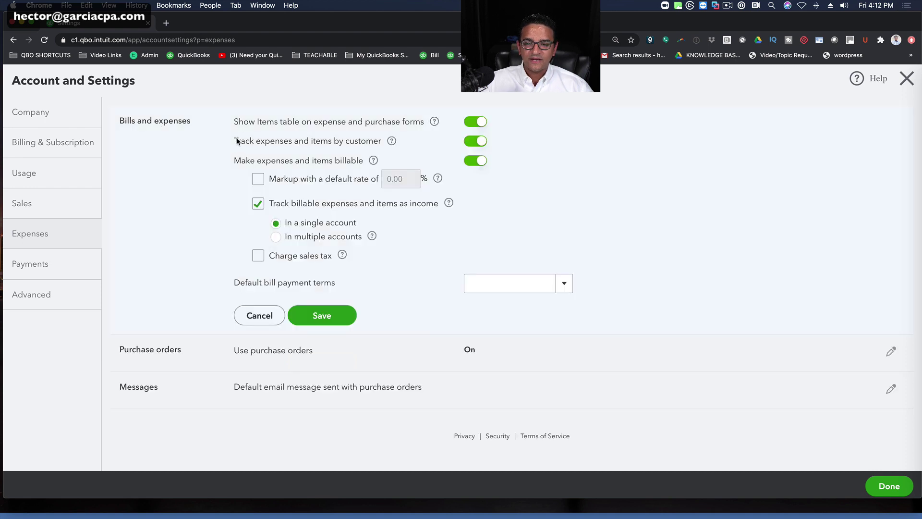
drag(237, 140, 383, 140)
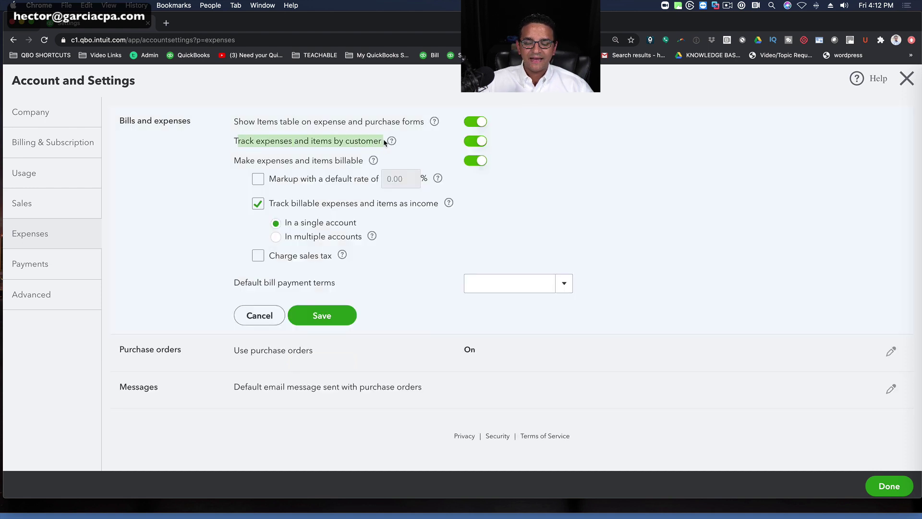
click(321, 143)
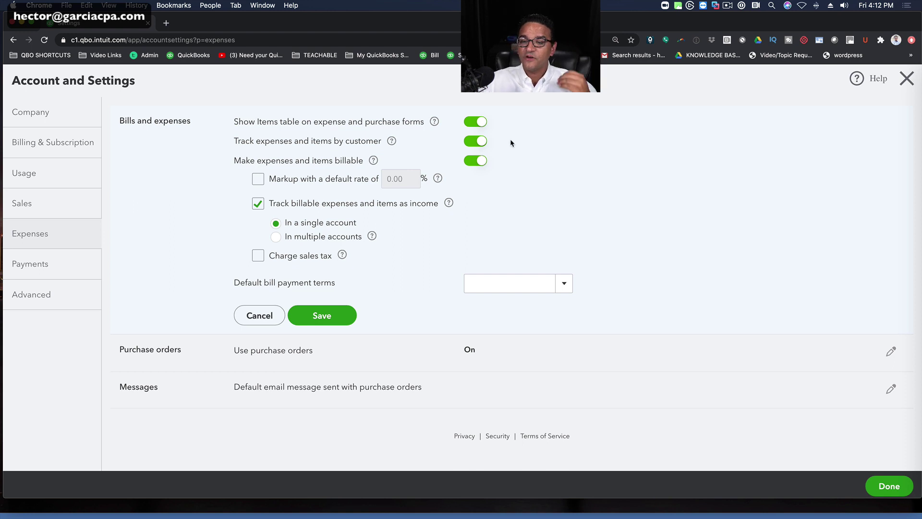
click(476, 143)
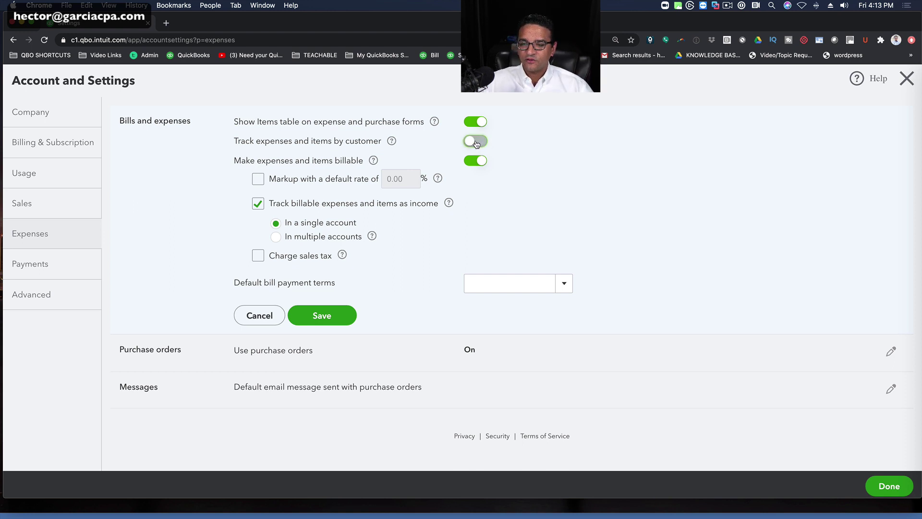
click(476, 143)
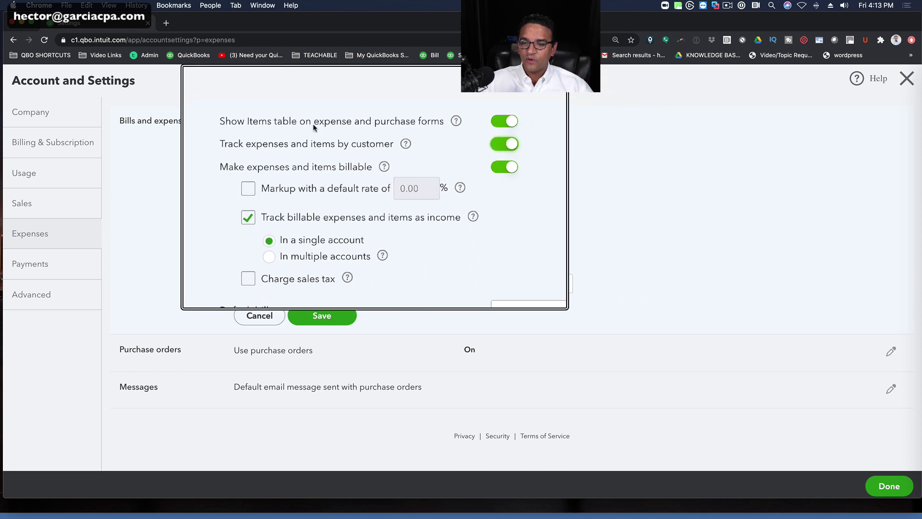
drag(244, 122, 422, 123)
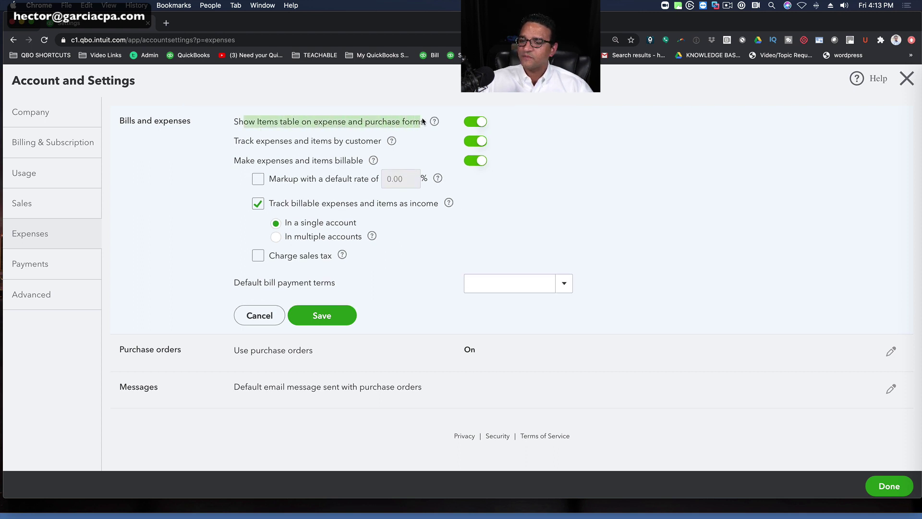
click(340, 133)
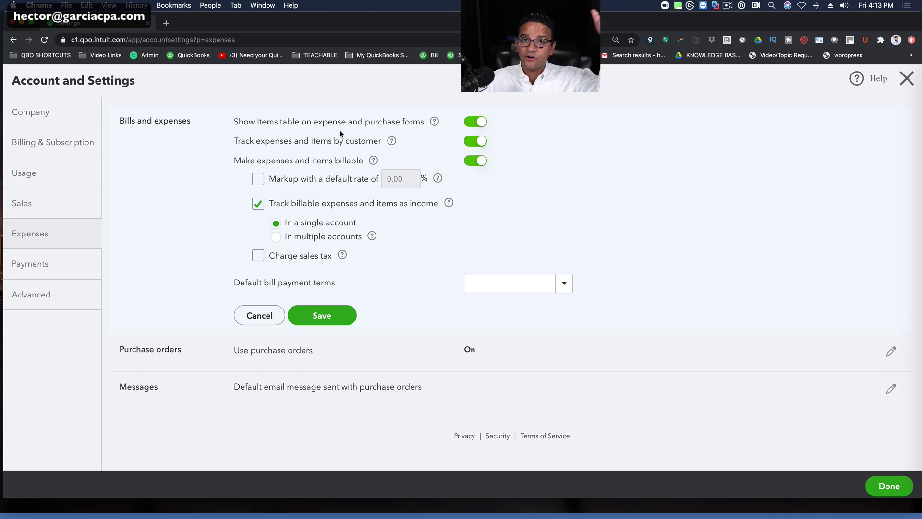
Step: Leave the account settings without saving the expense changes, and open the Products and Services list
click(908, 83)
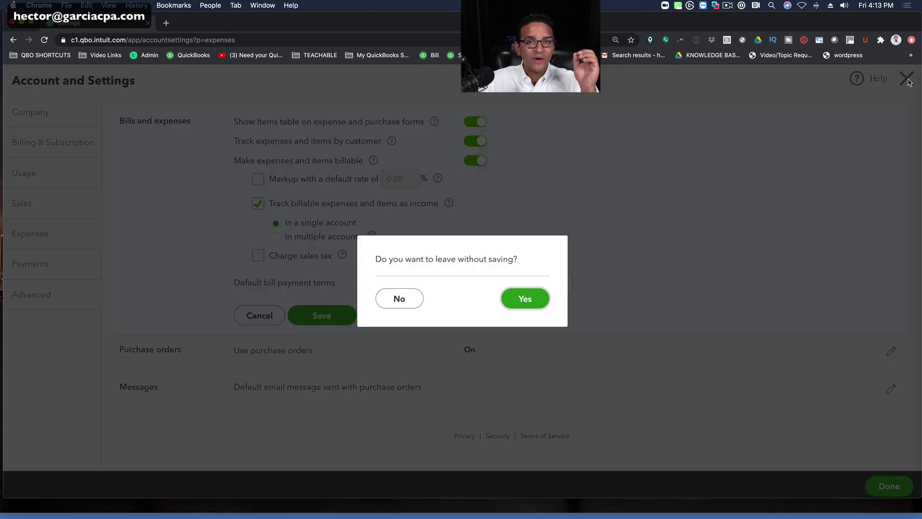
click(536, 297)
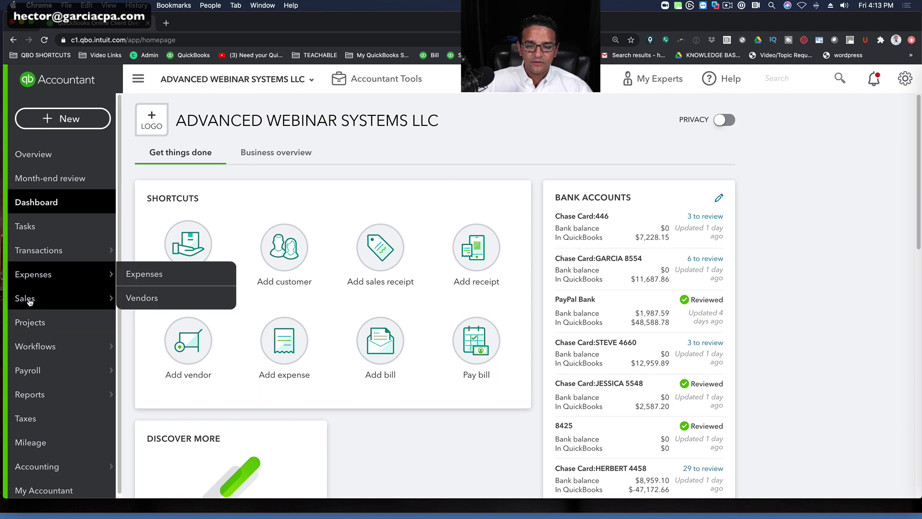
mouse_move(19, 298)
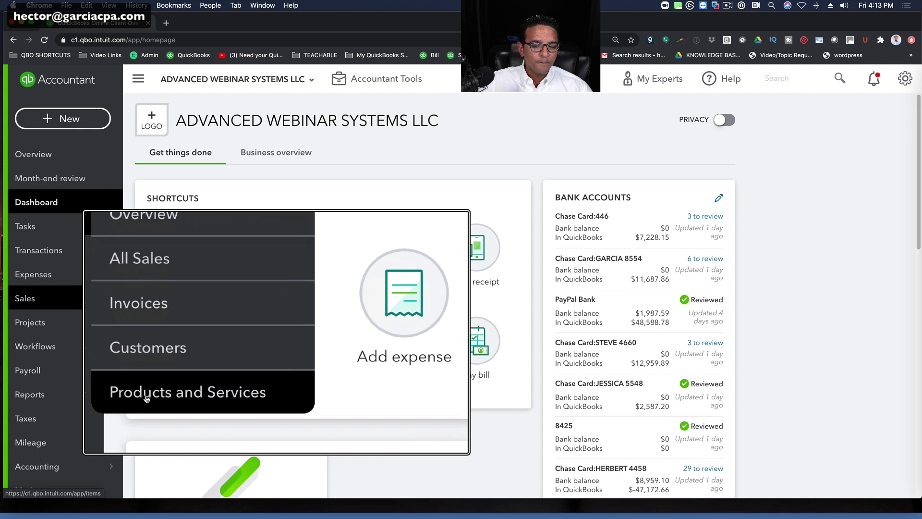
click(905, 79)
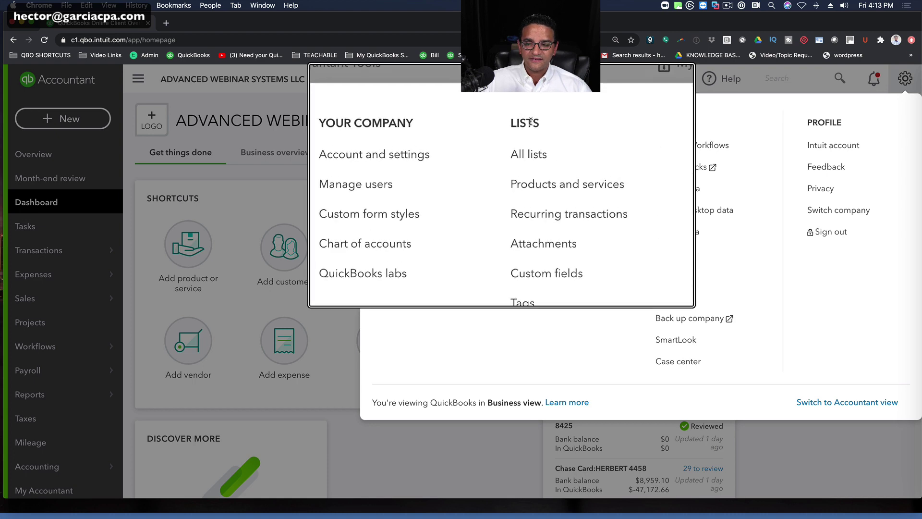
click(575, 169)
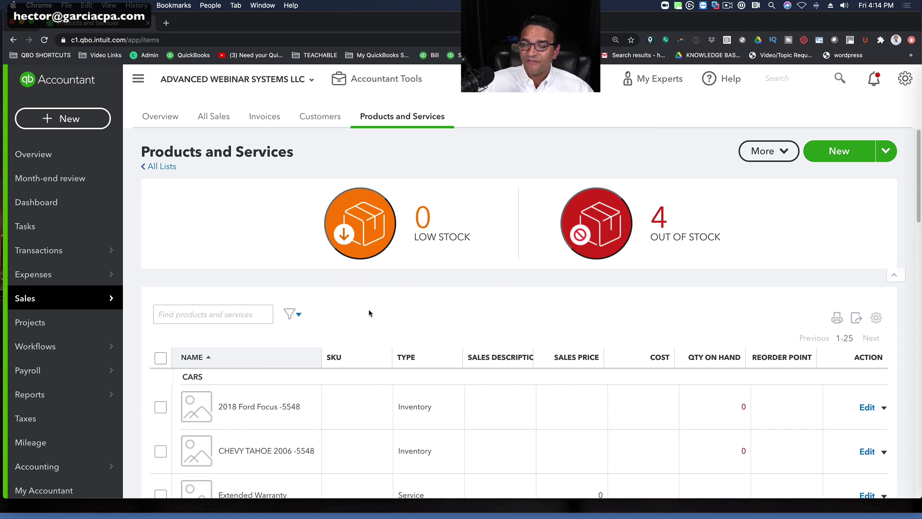
Step: Open the product category management page and add a new top-level category named FRUITS
click(786, 153)
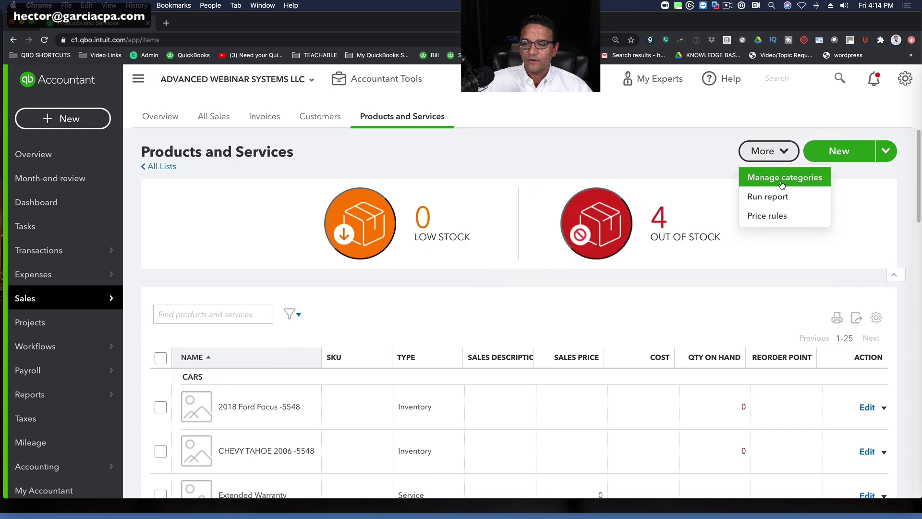
click(782, 184)
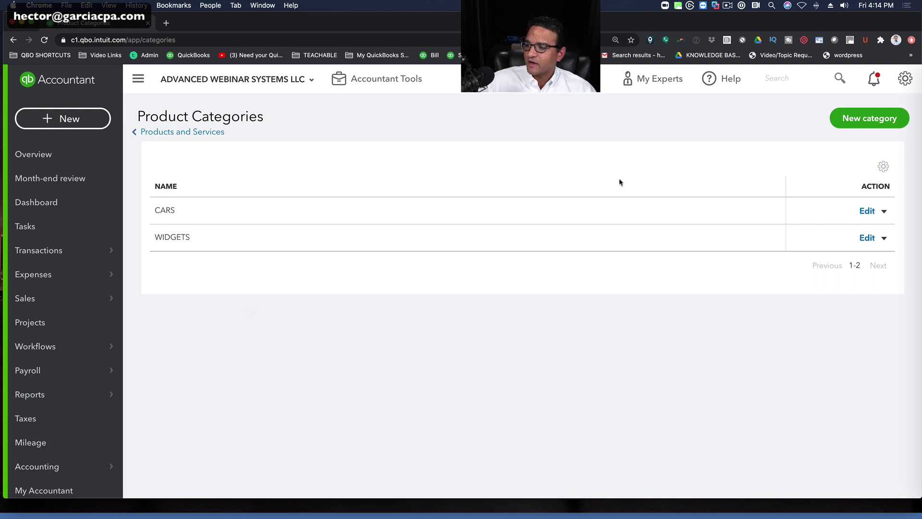
click(875, 120)
text(FRUITS)
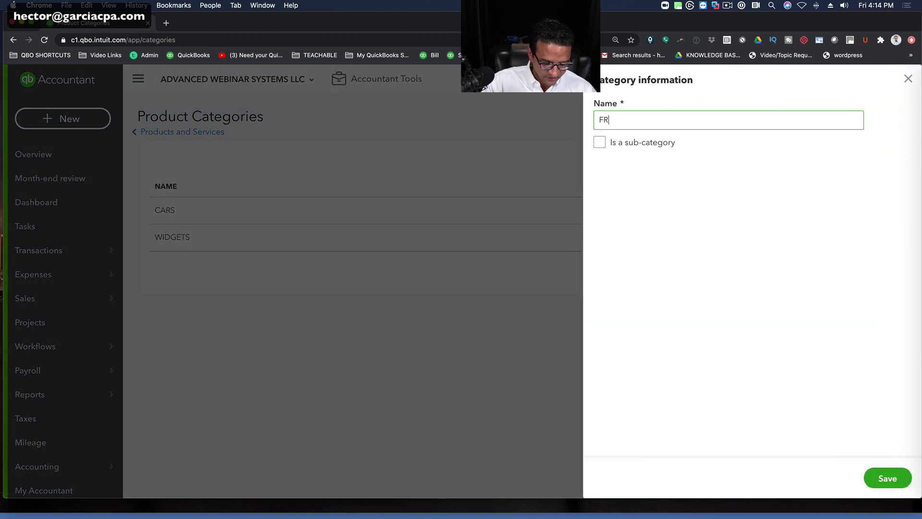
click(891, 479)
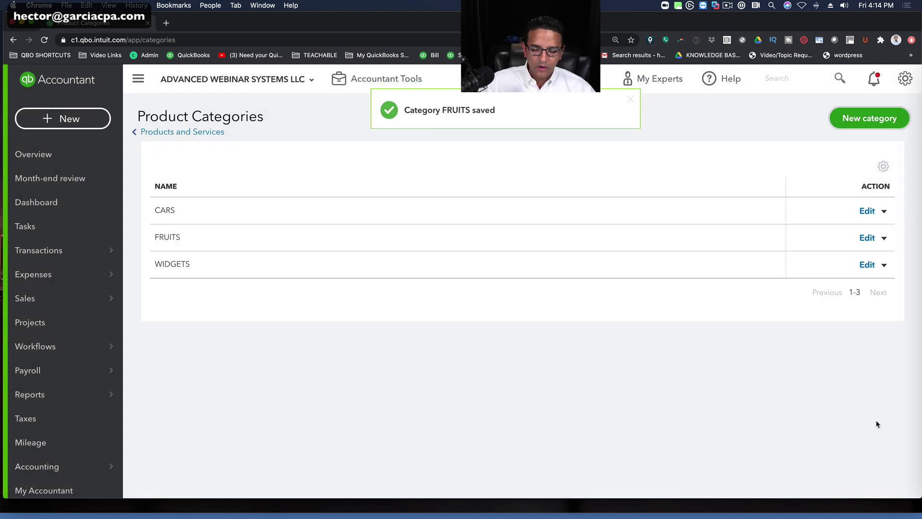
Step: Add another top-level product category named VEGETABLES
click(869, 117)
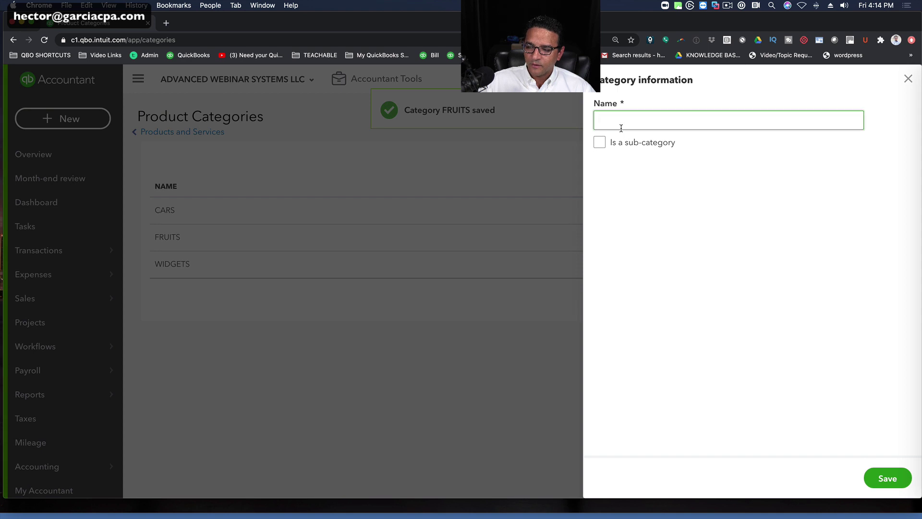
text(VEGE)
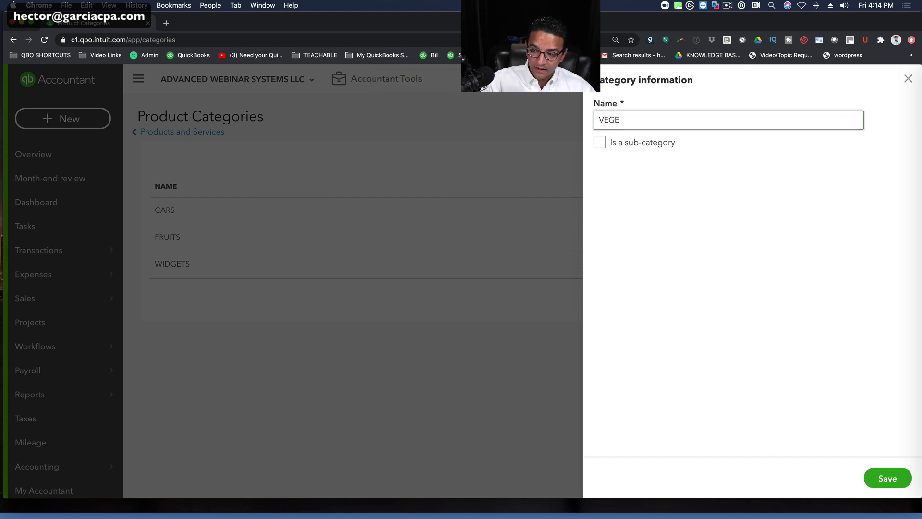
text(TABLES)
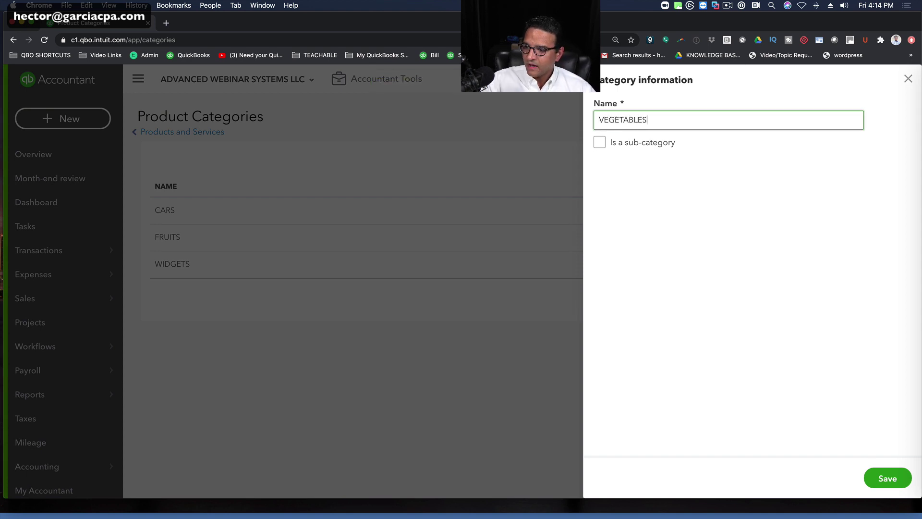
click(887, 478)
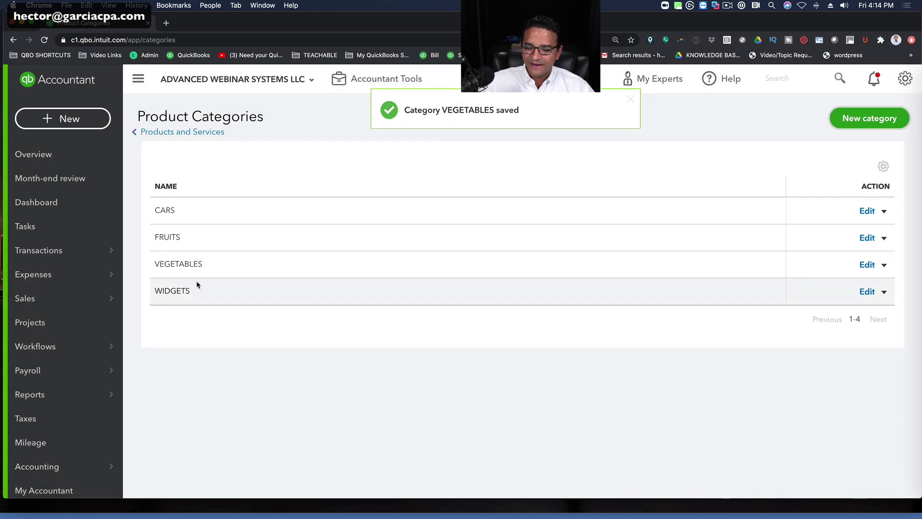
Step: Delete the CARS and WIDGETS categories from the product categories
click(883, 211)
click(842, 229)
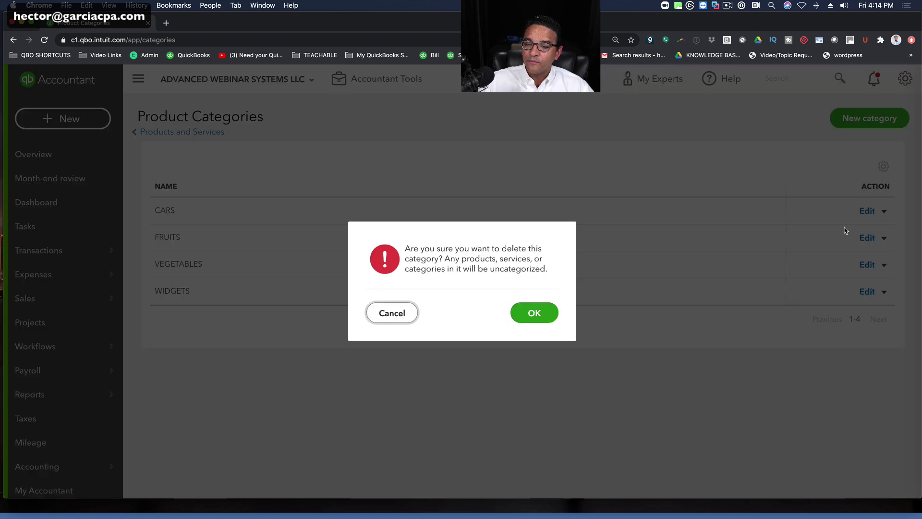
click(524, 317)
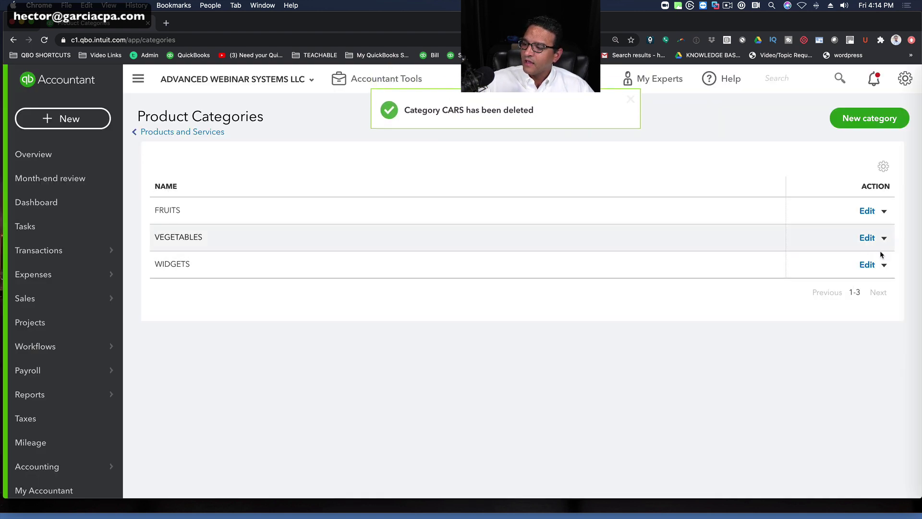
click(884, 265)
click(820, 287)
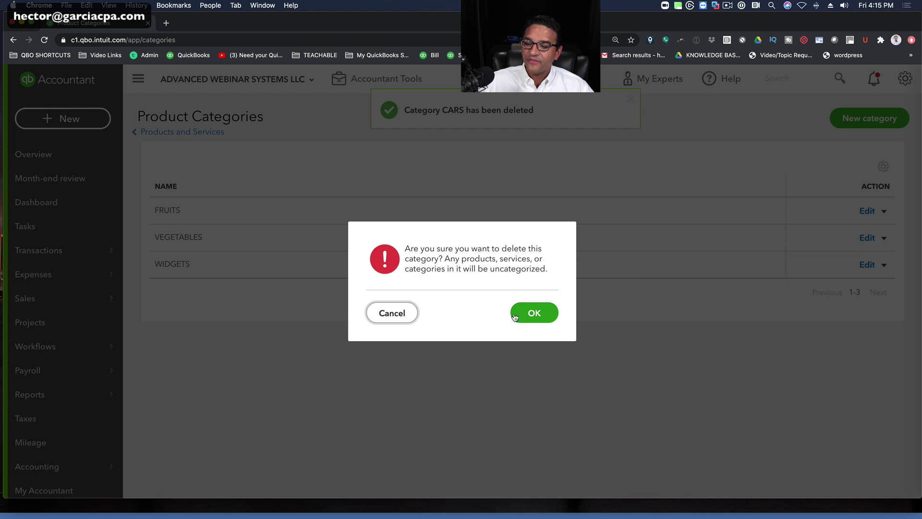
click(393, 313)
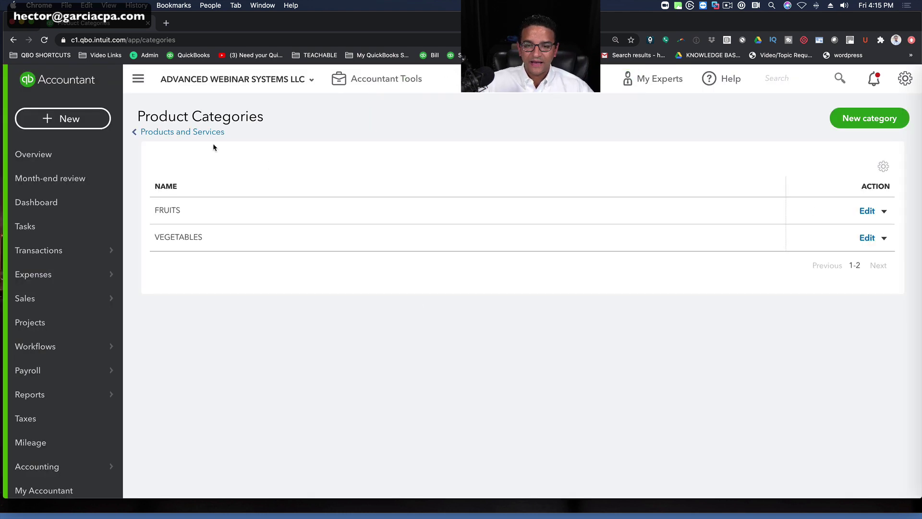
Step: From the Products and Services list, start a new Inventory item named Banana with SKU 5465485 in the FRUITS category
click(184, 132)
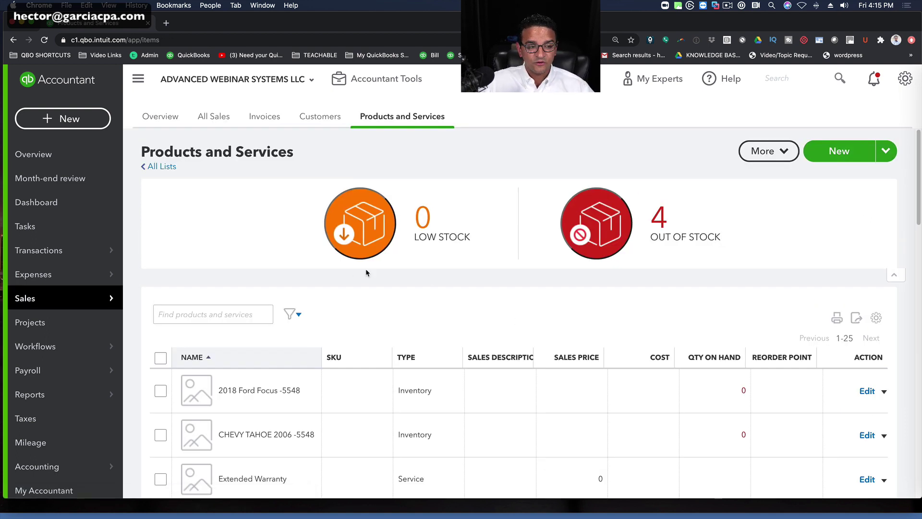
click(848, 154)
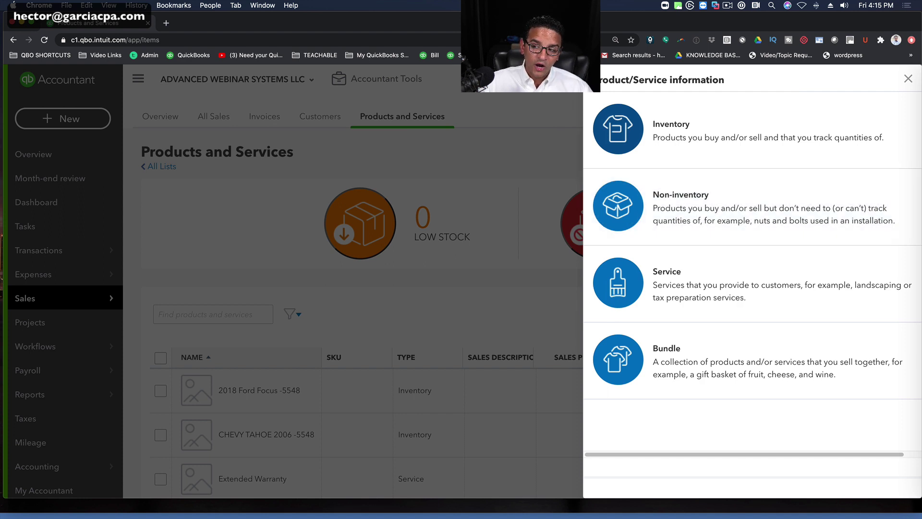
click(730, 141)
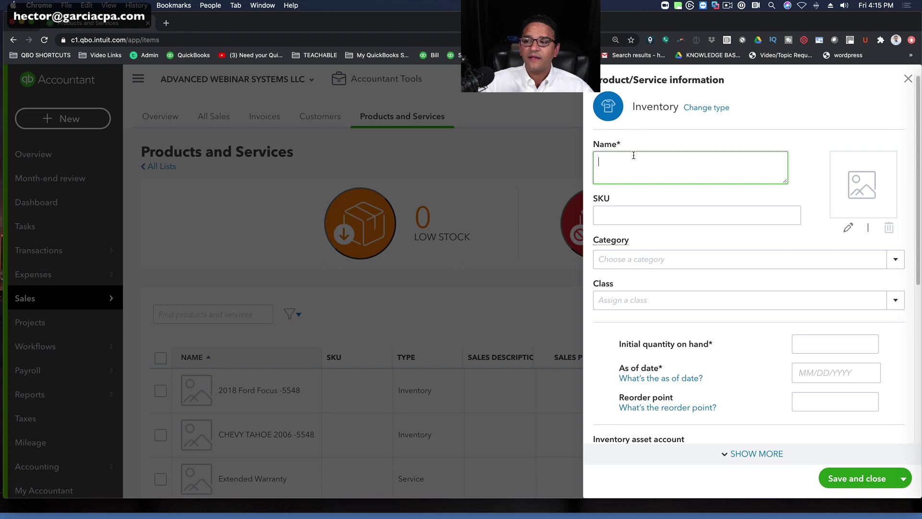
text(Banana)
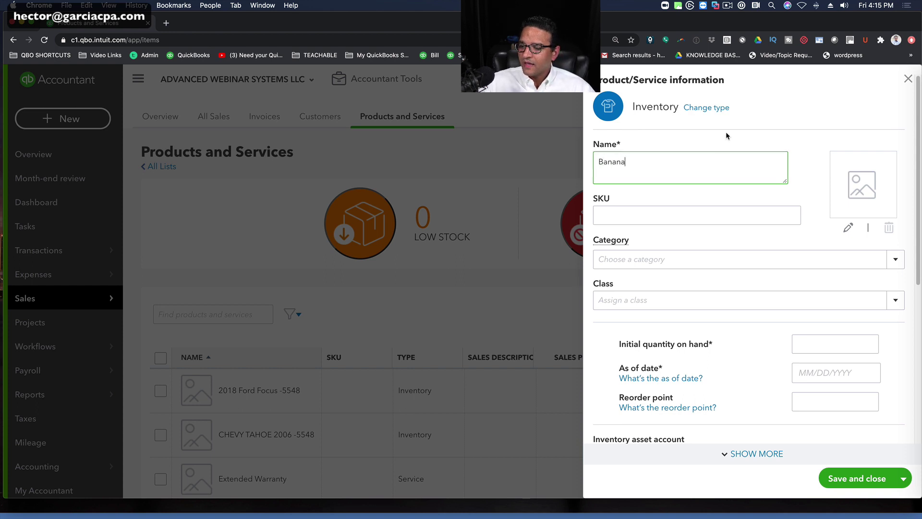
click(626, 216)
text(5465485)
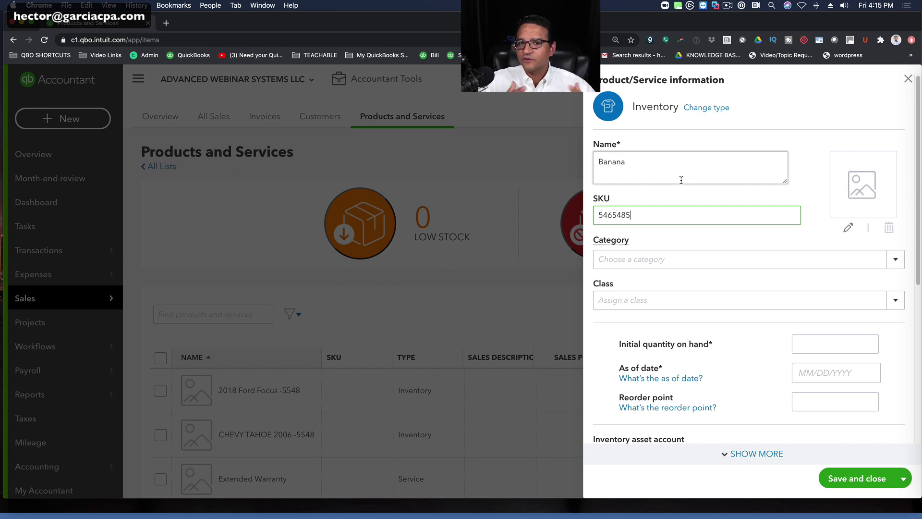
click(895, 259)
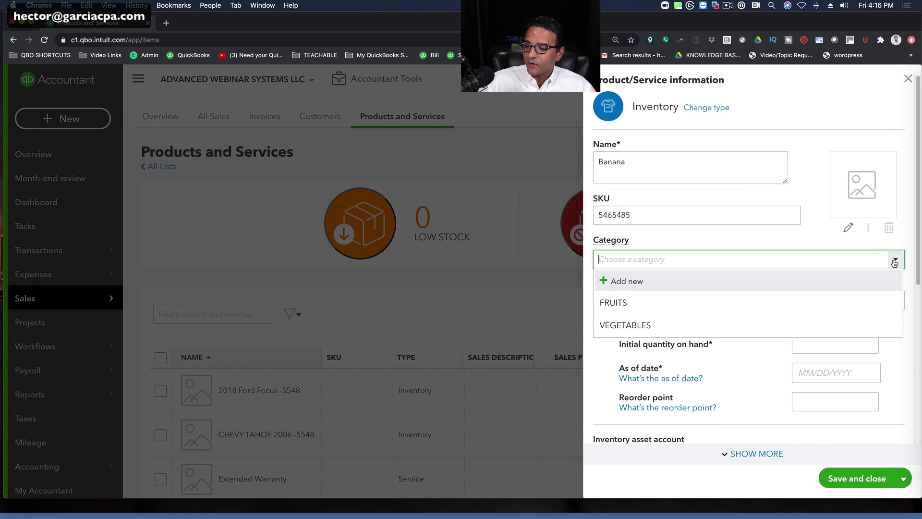
click(627, 307)
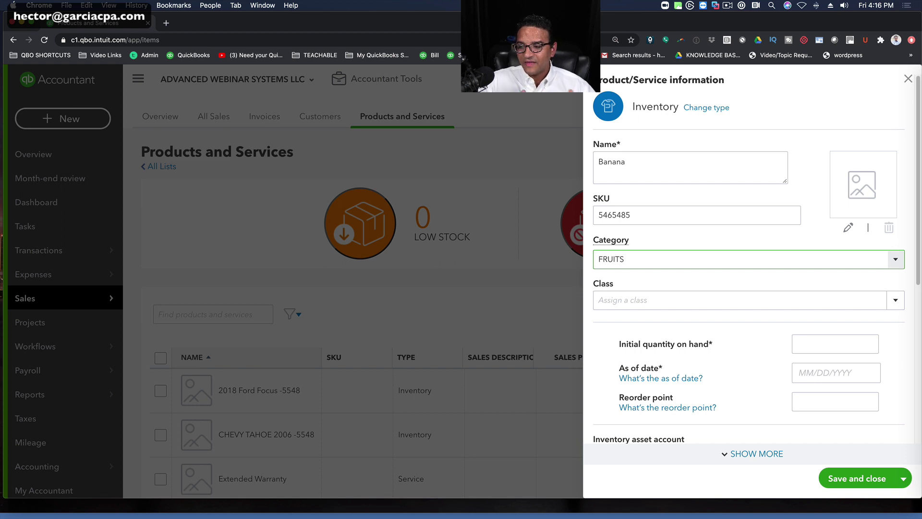
Step: Create a new class named Fresh Products and assign it to the Banana item
click(905, 304)
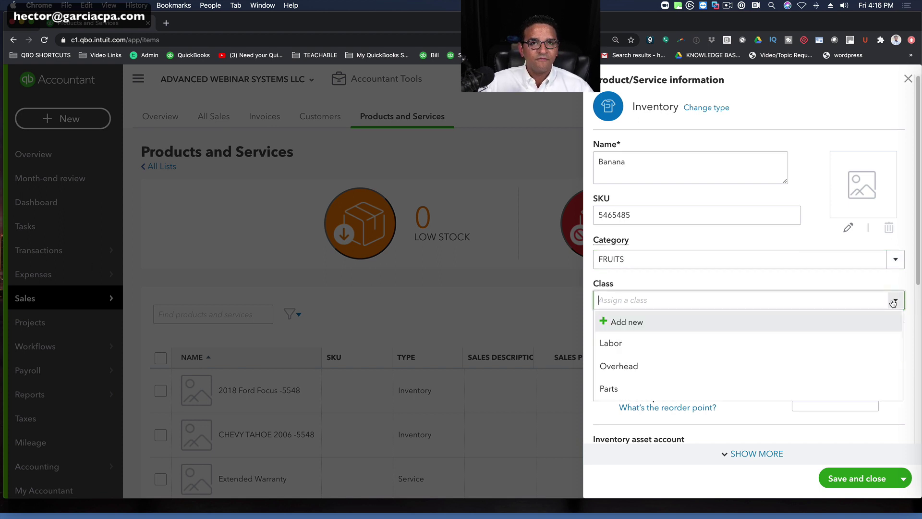
click(621, 323)
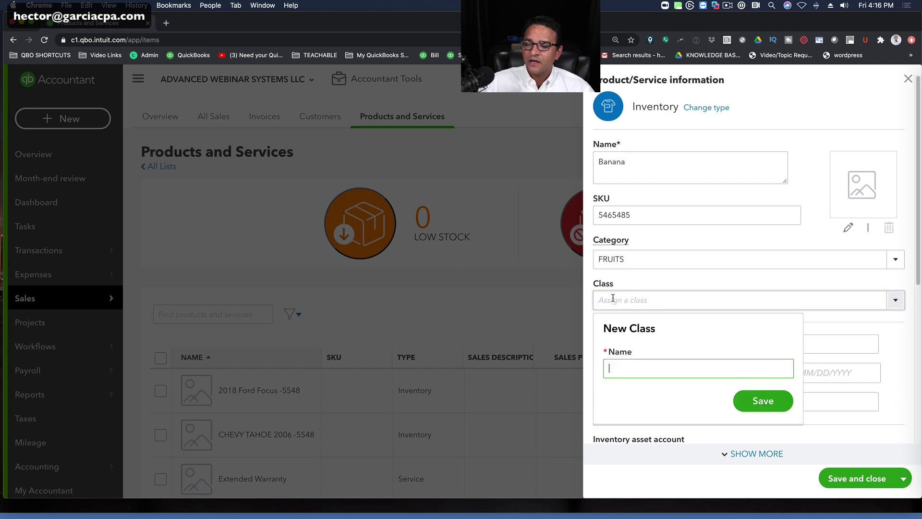
text(Fruiots a)
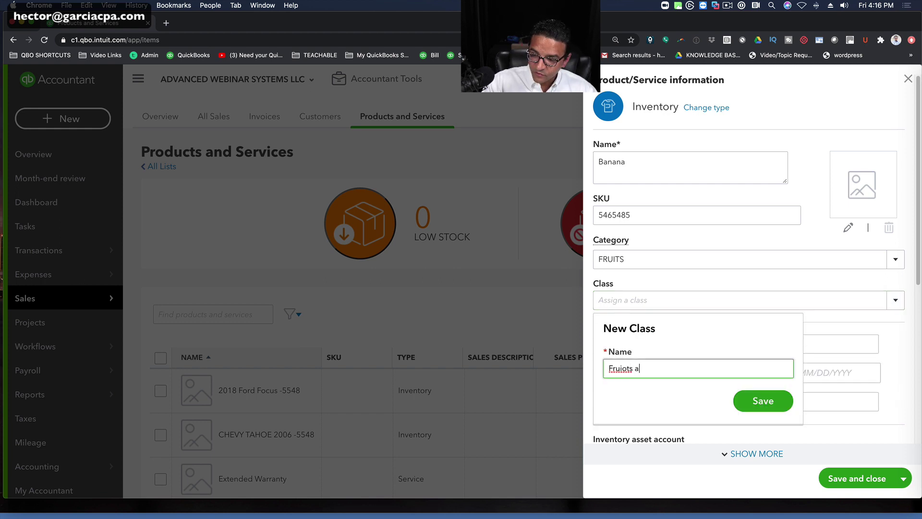
text(nd)
key(BackSpace)
key(BackSpace)
key(BackSpace)
key(BackSpace)
key(BackSpace)
key(BackSpace)
key(BackSpace)
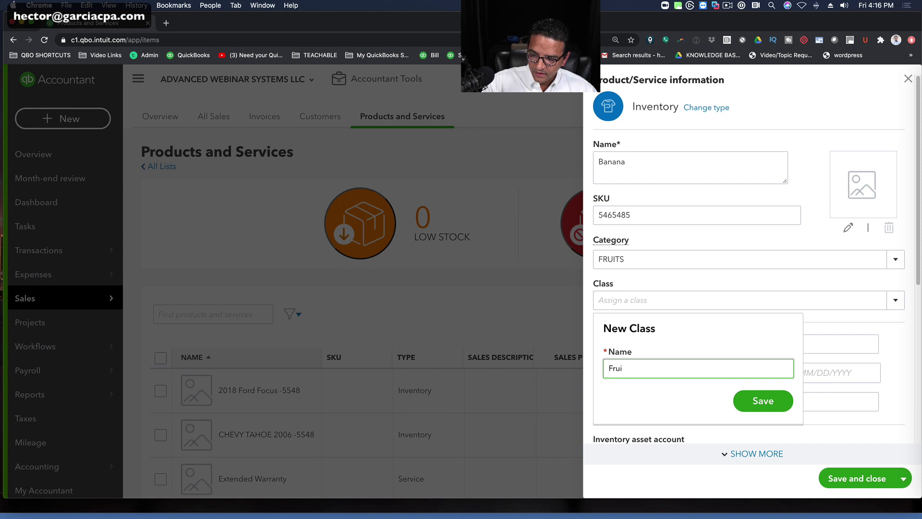
text(ts)
key(BackSpace)
key(BackSpace)
key(BackSpace)
key(BackSpace)
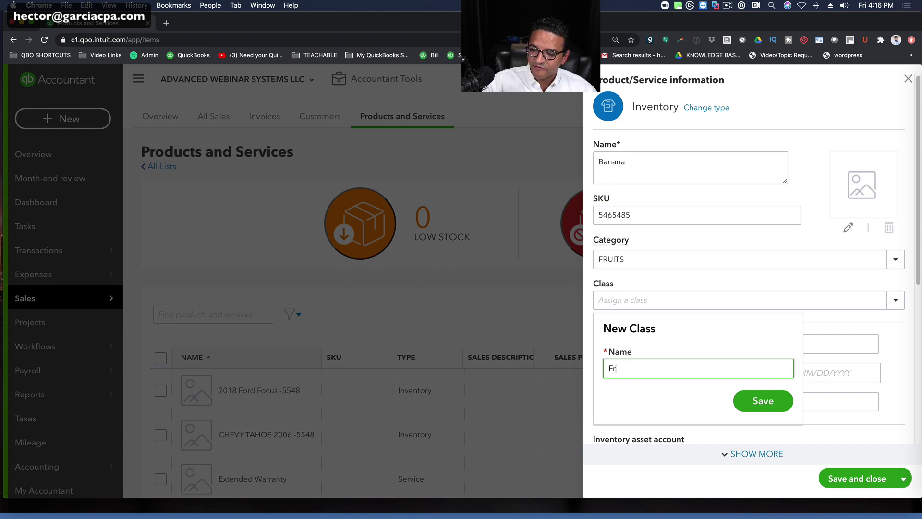
text(esh )
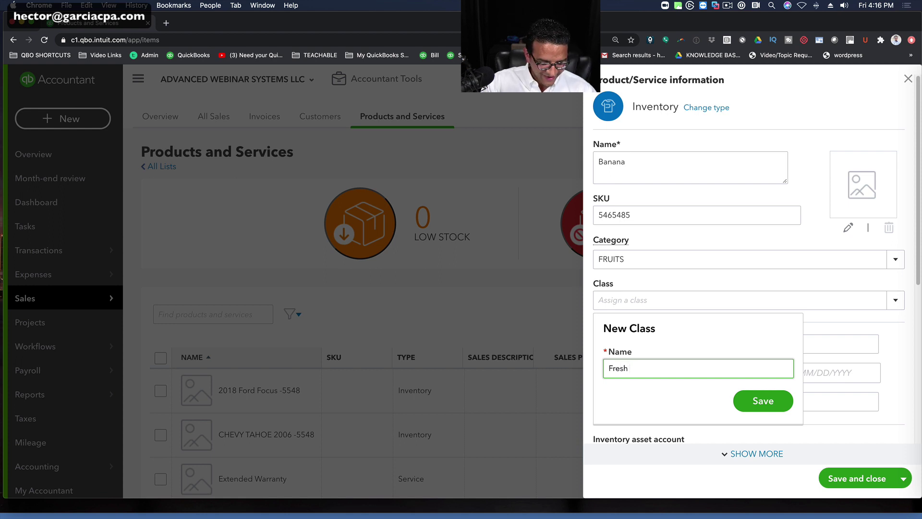
text(Prod)
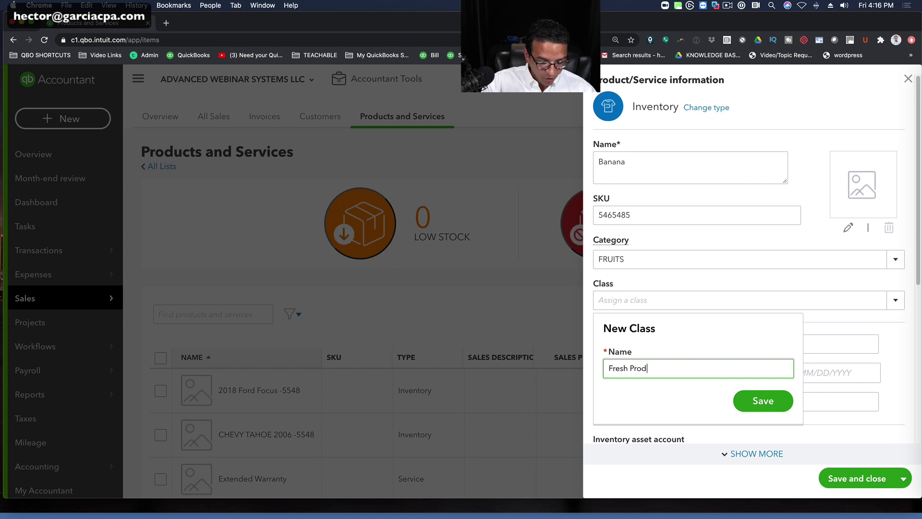
text(uct)
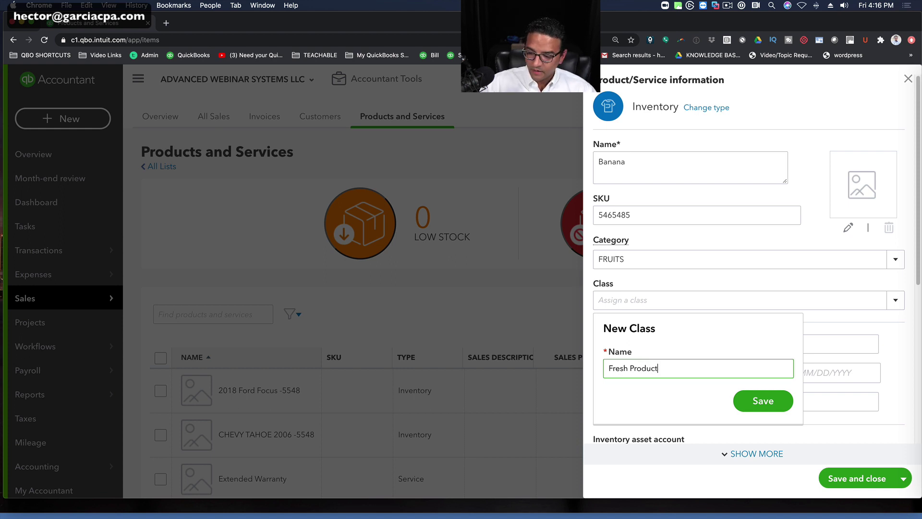
text(s)
click(762, 403)
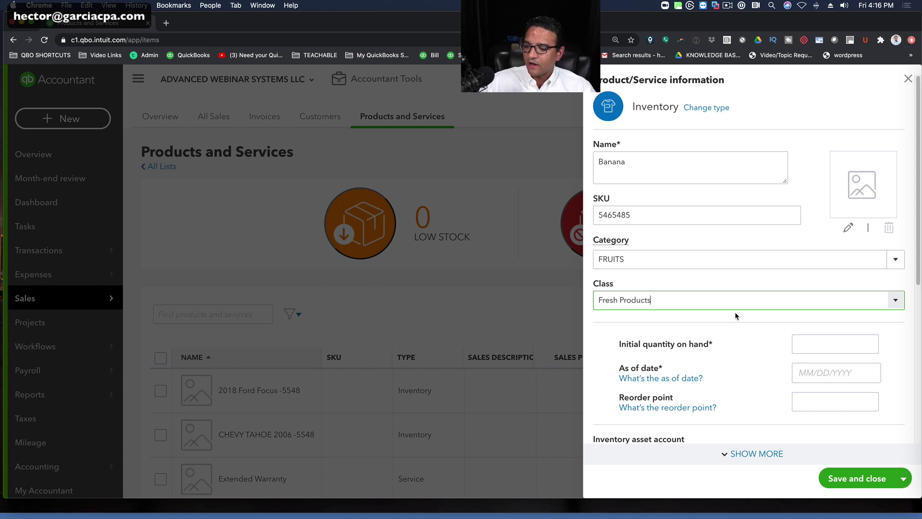
Step: Set the Banana item's initial quantity on hand to 0 with an as-of date of 01/01/2020
click(845, 336)
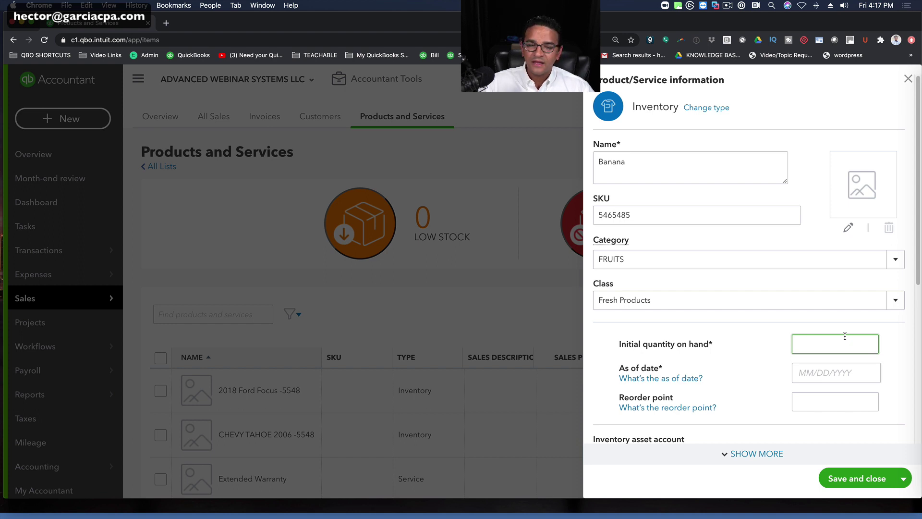
text(0)
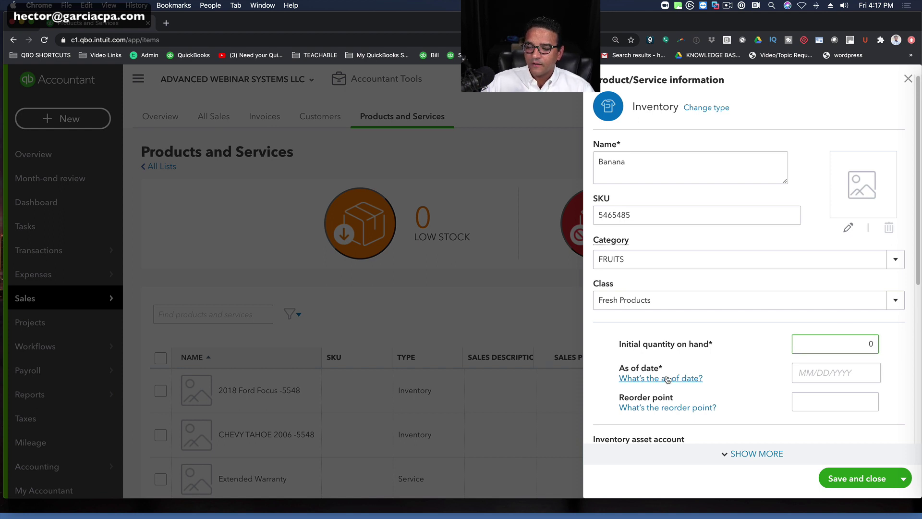
click(810, 374)
text(01012020)
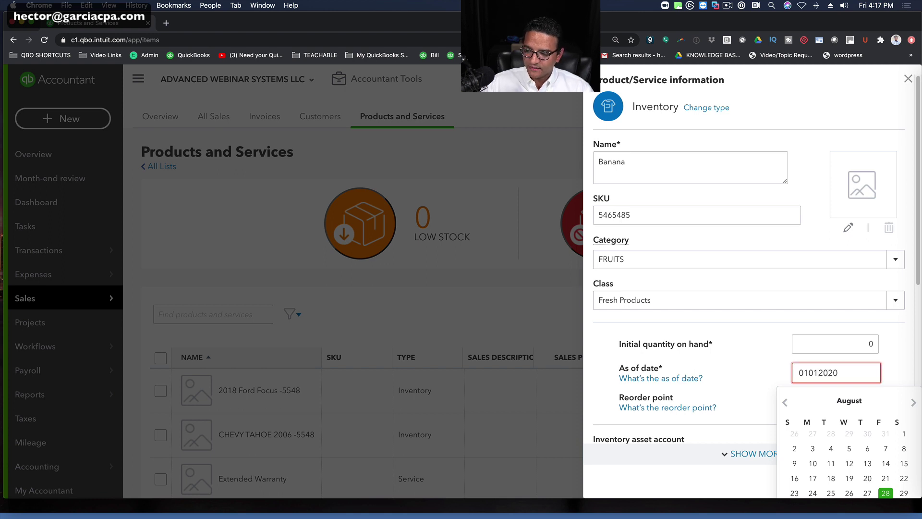
double_click(860, 373)
text(01/0)
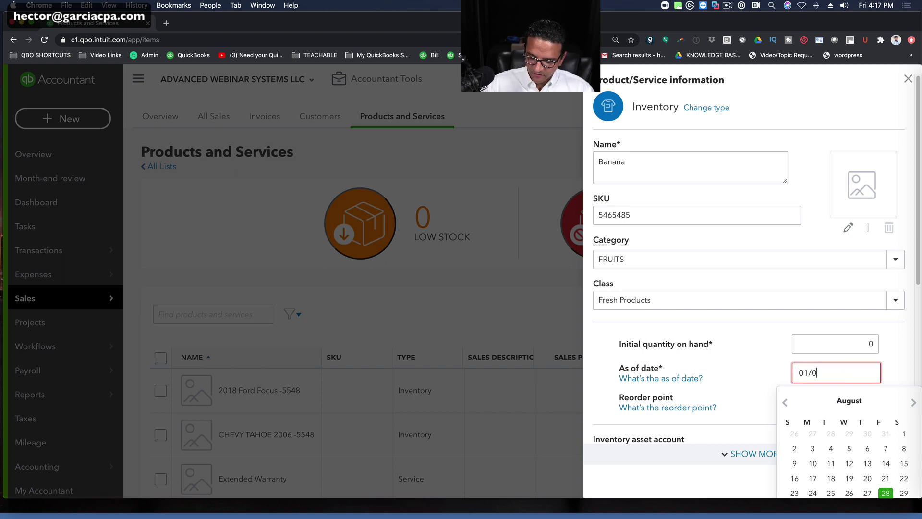
text(1/2020)
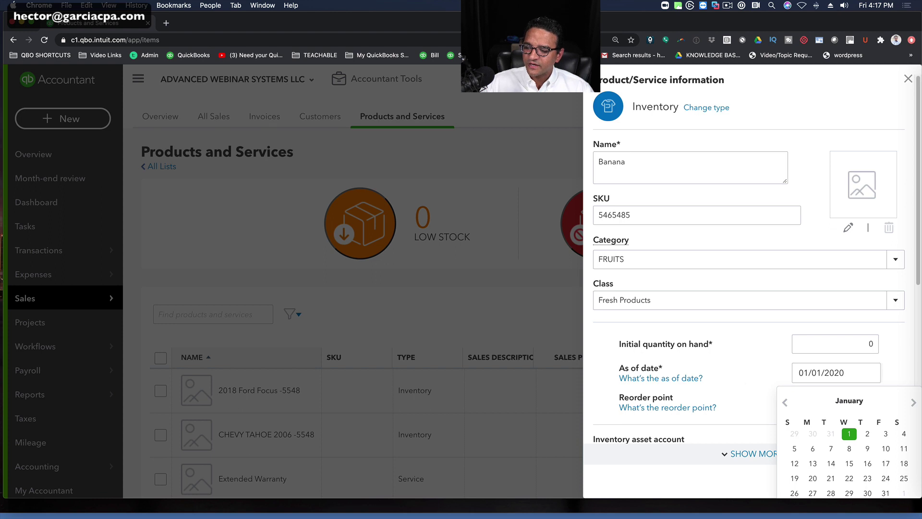
click(849, 435)
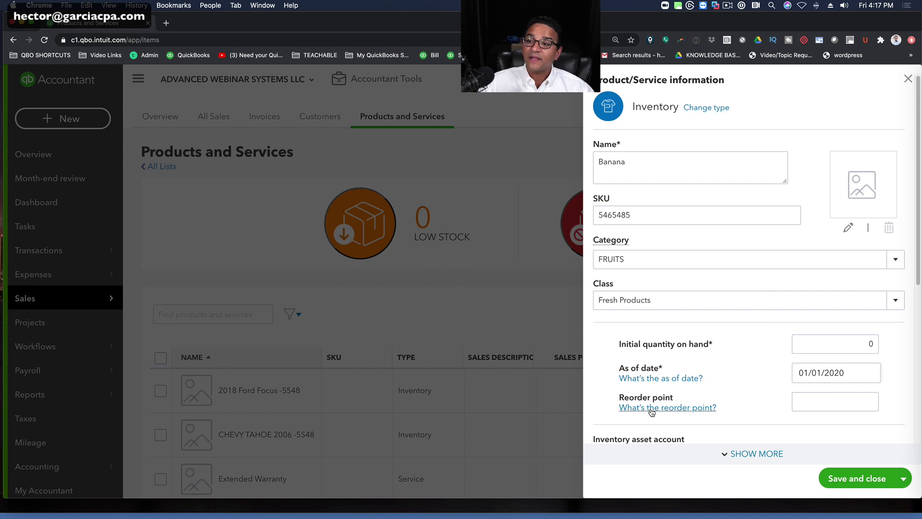
Step: Set the item's reorder point to 1,500 and reselect January 1, 2020 as the as-of date
click(855, 407)
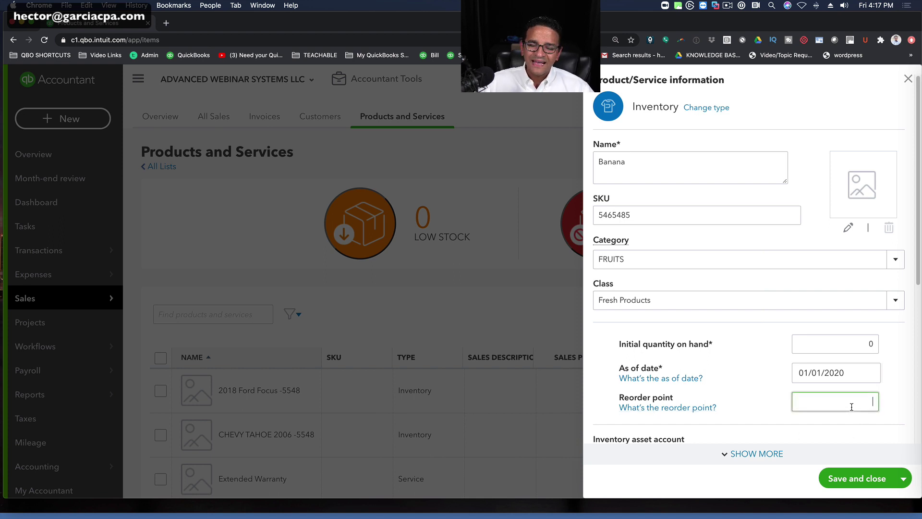
text(1500)
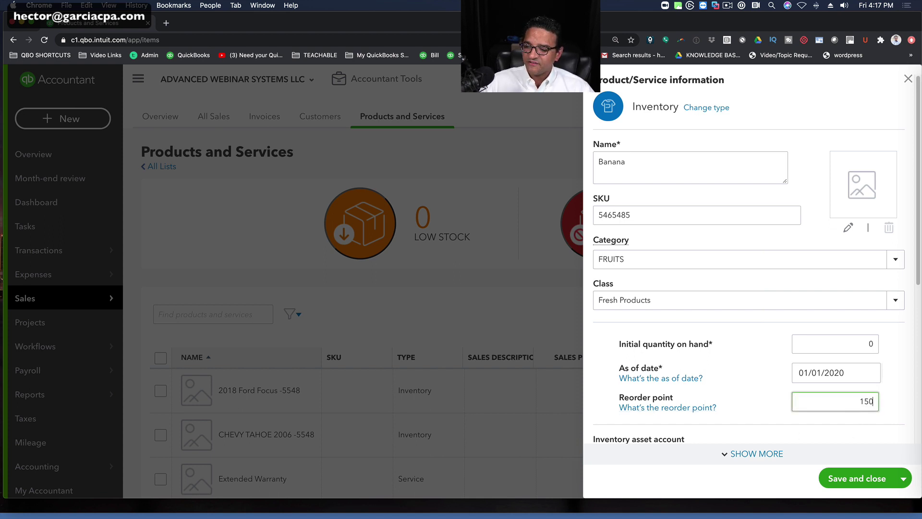
key(Tab)
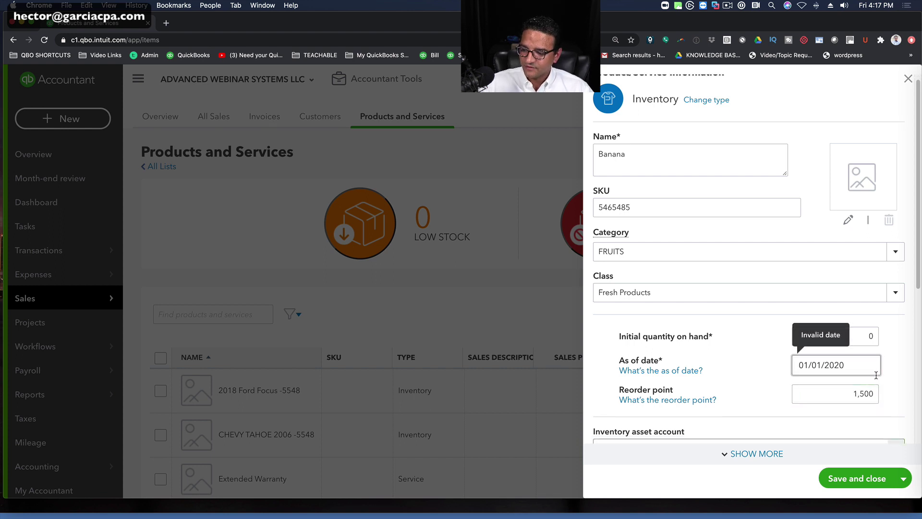
click(824, 365)
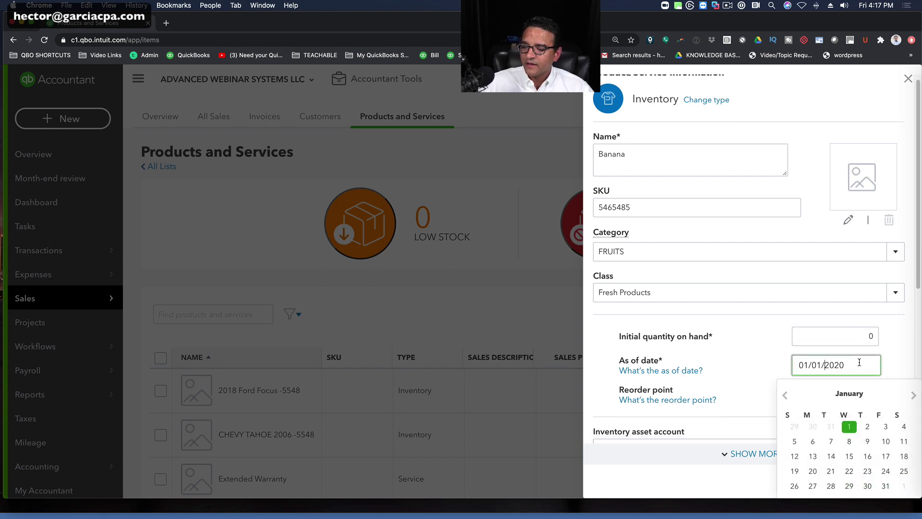
click(848, 427)
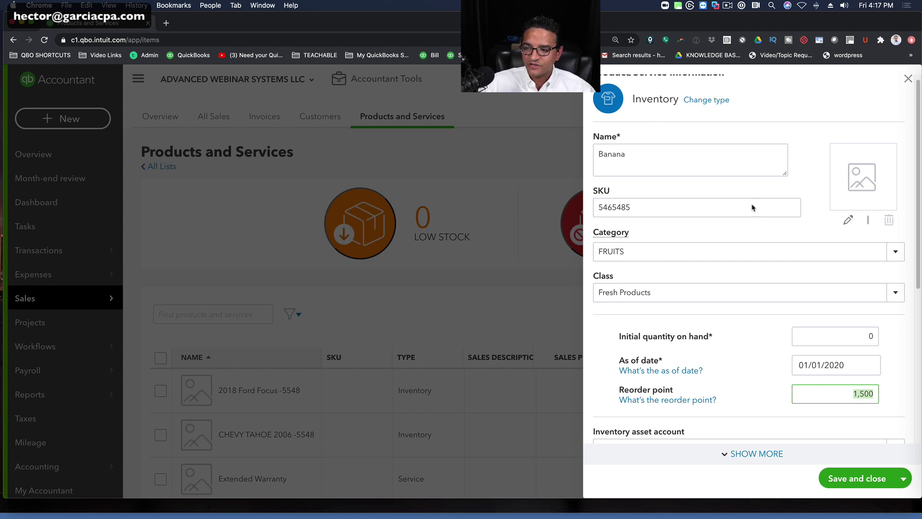
click(644, 151)
click(643, 151)
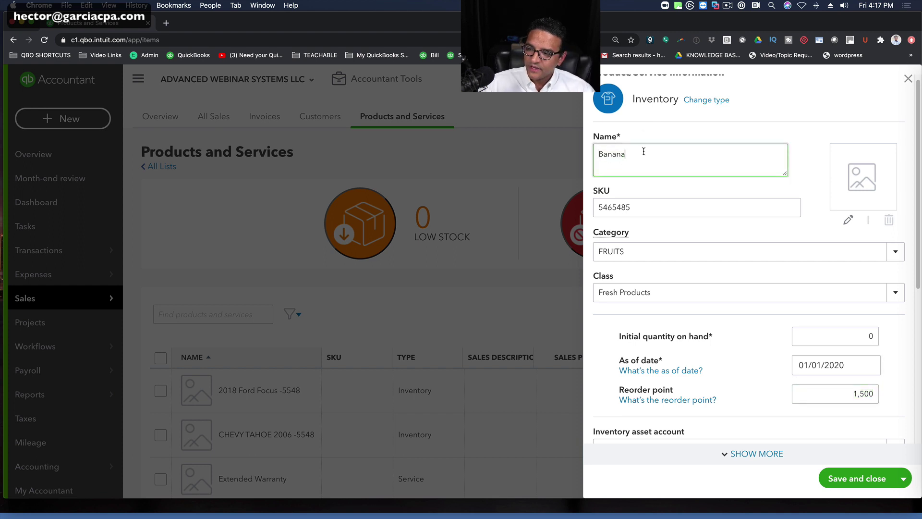
text(Lb.)
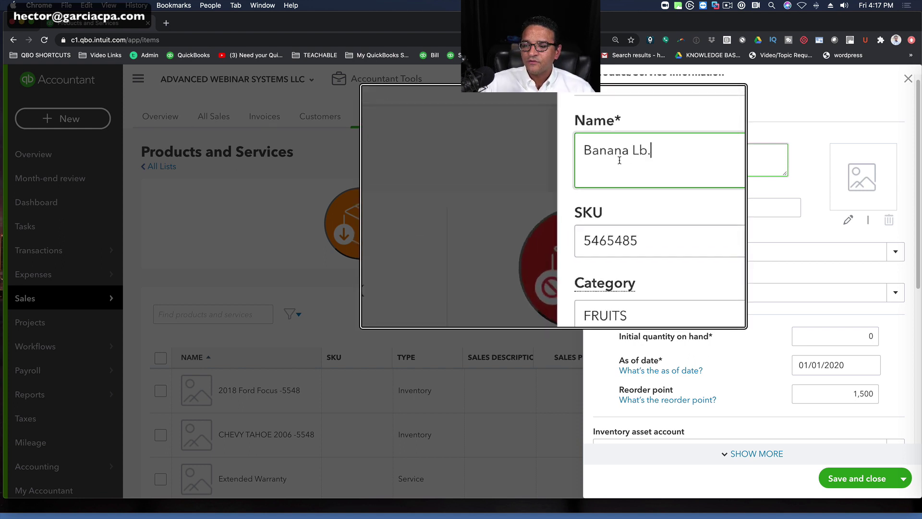
right_click(617, 157)
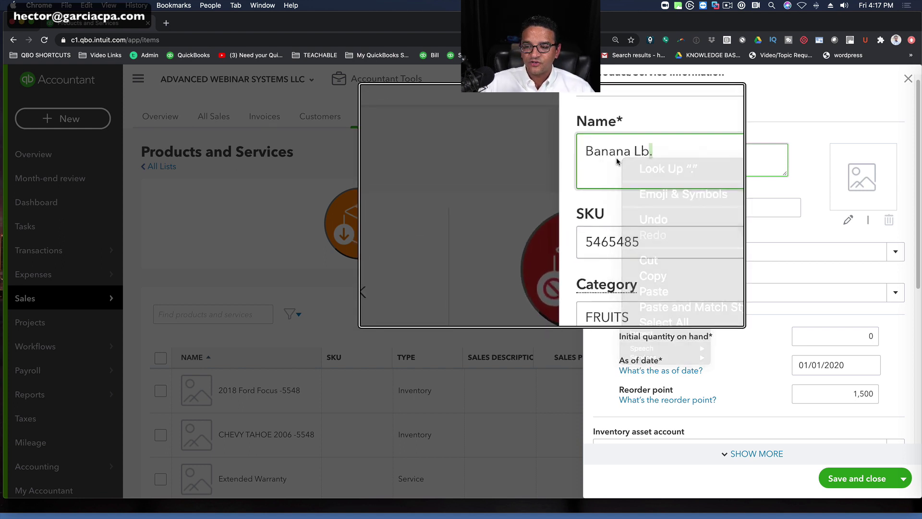
right_click(582, 166)
click(629, 158)
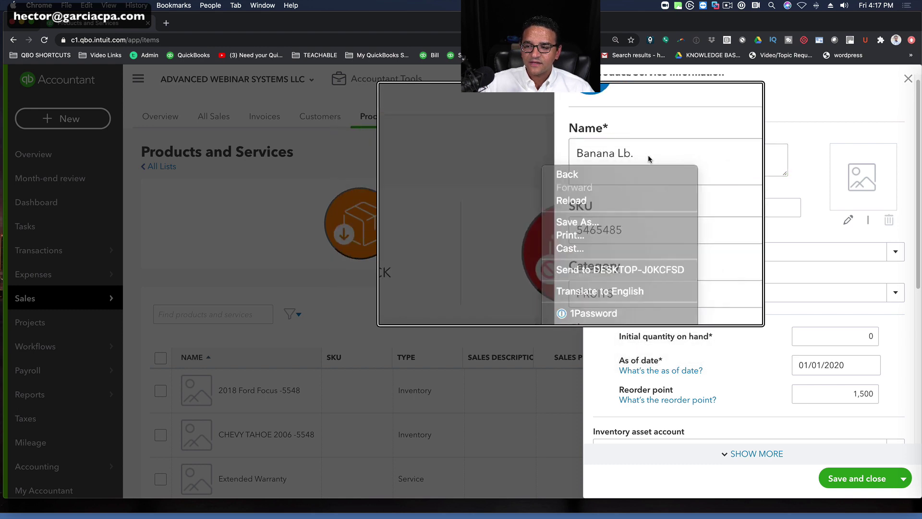
Step: Change the item's name to "Banana by the pound"
click(629, 158)
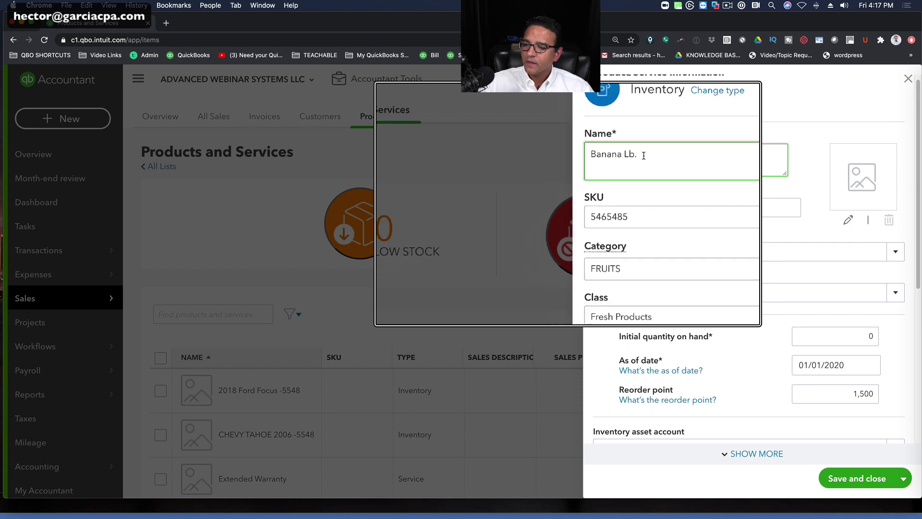
key(BackSpace)
key(BackSpace)
key(BackSpace)
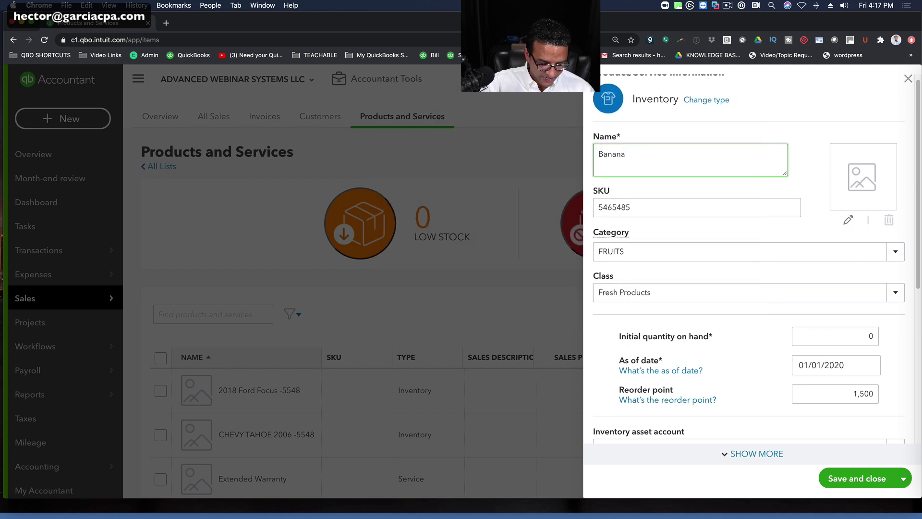
text(by the poun)
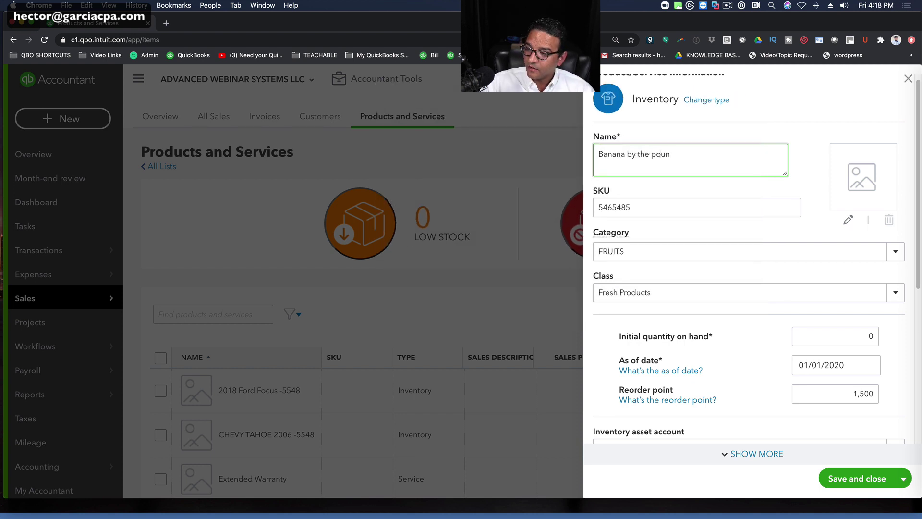
text(d)
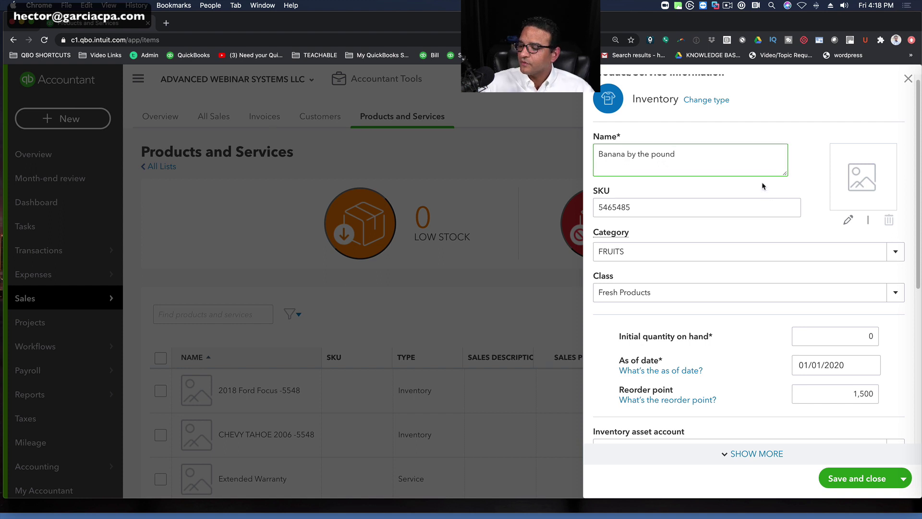
Step: Choose Inventory Asset as the item's inventory asset account
scroll(722, 385, down, 3)
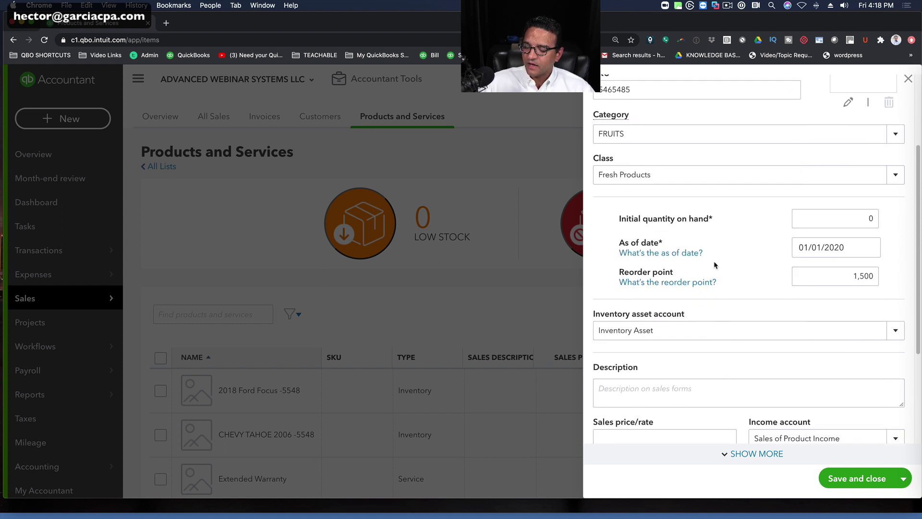
click(896, 332)
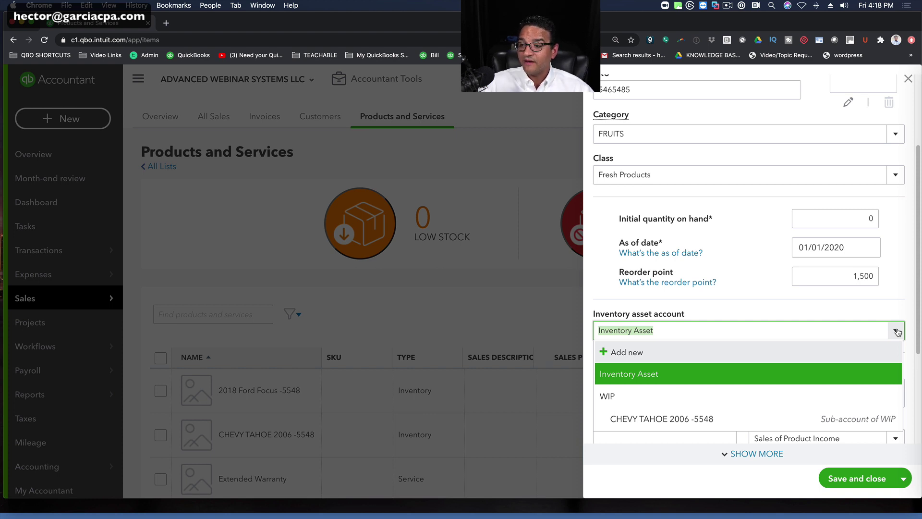
click(655, 378)
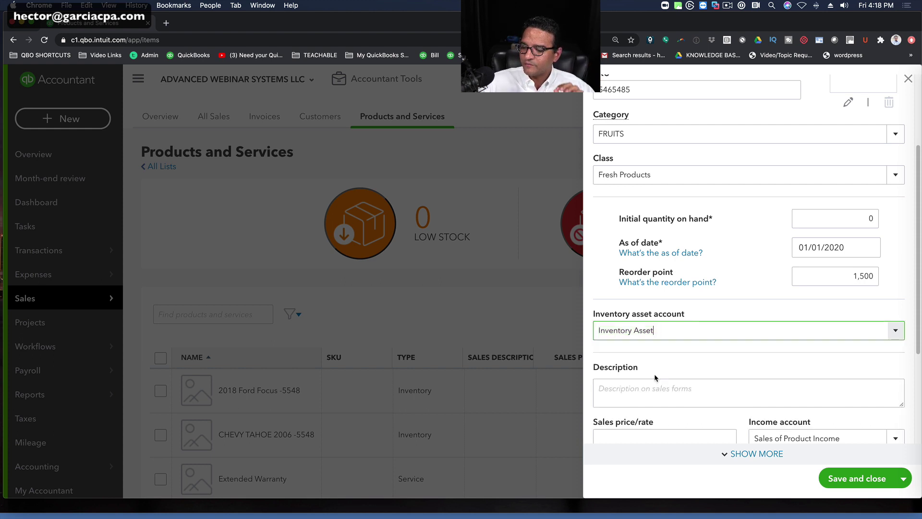
Step: Copy the item name "Banana by the pound" into the description used on sales forms
scroll(676, 337, down, 1)
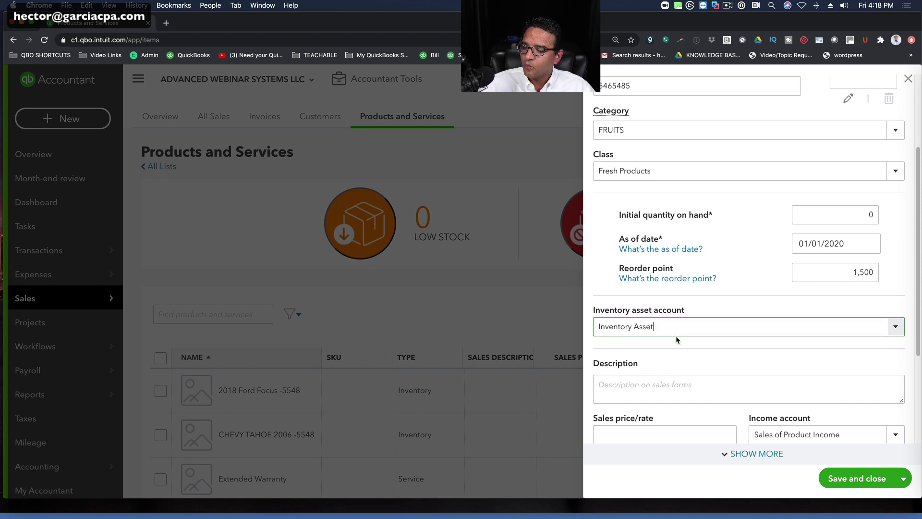
scroll(739, 293, down, 1)
scroll(739, 294, down, 5)
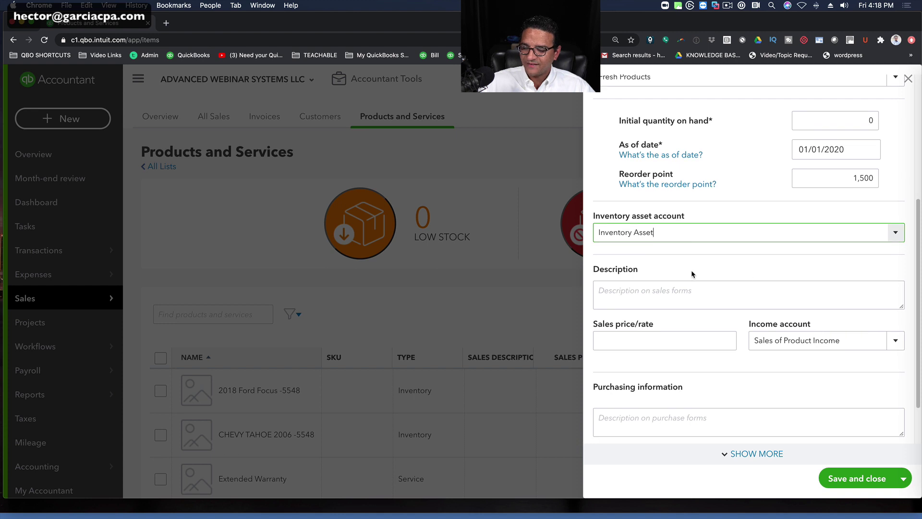
click(629, 295)
scroll(634, 290, up, 10)
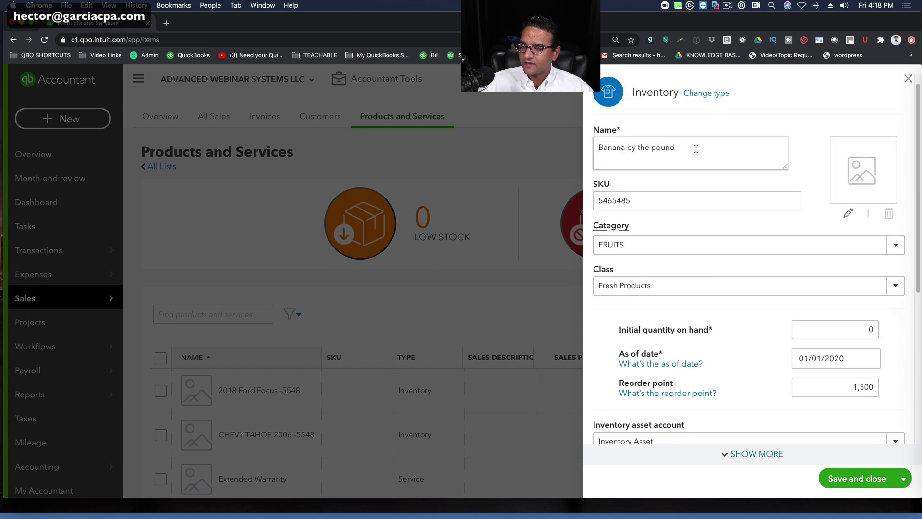
drag(694, 148, 568, 144)
key(ctrl+c)
scroll(709, 298, down, 10)
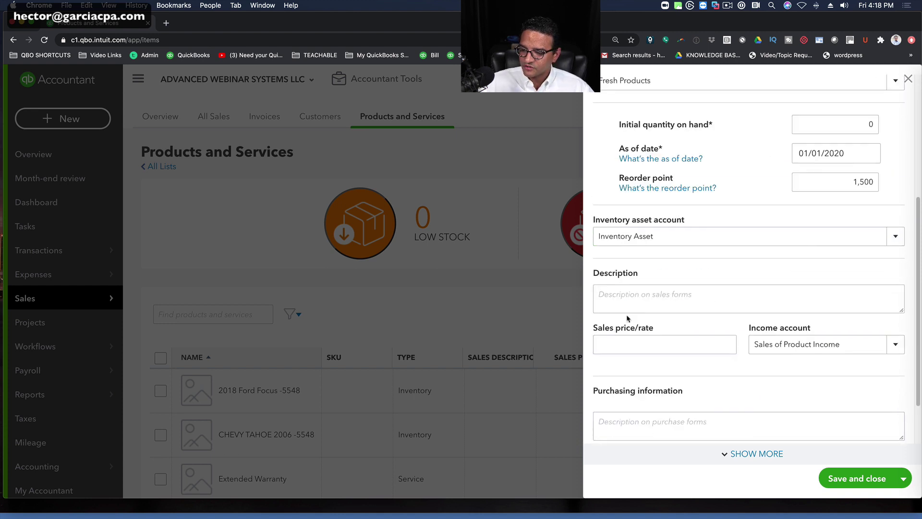
click(623, 298)
key(ctrl+v)
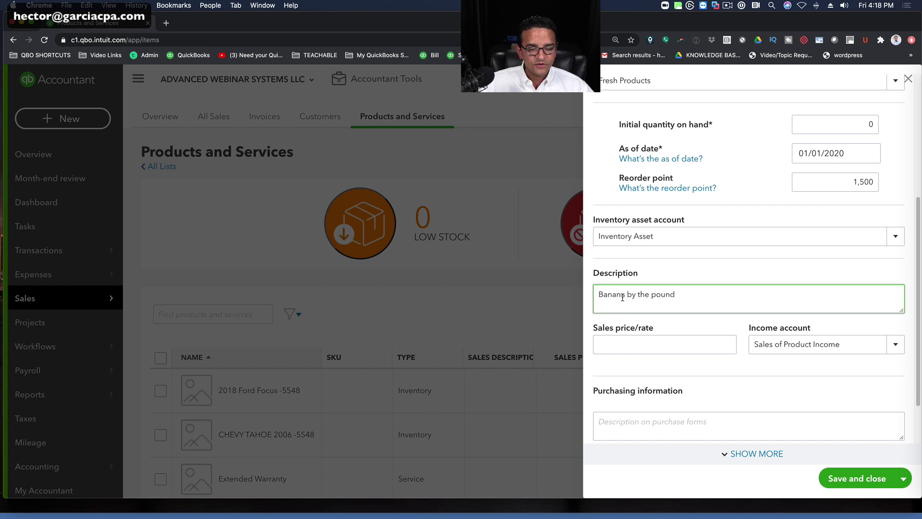
Step: Set the item's sales price/rate to .58
click(639, 348)
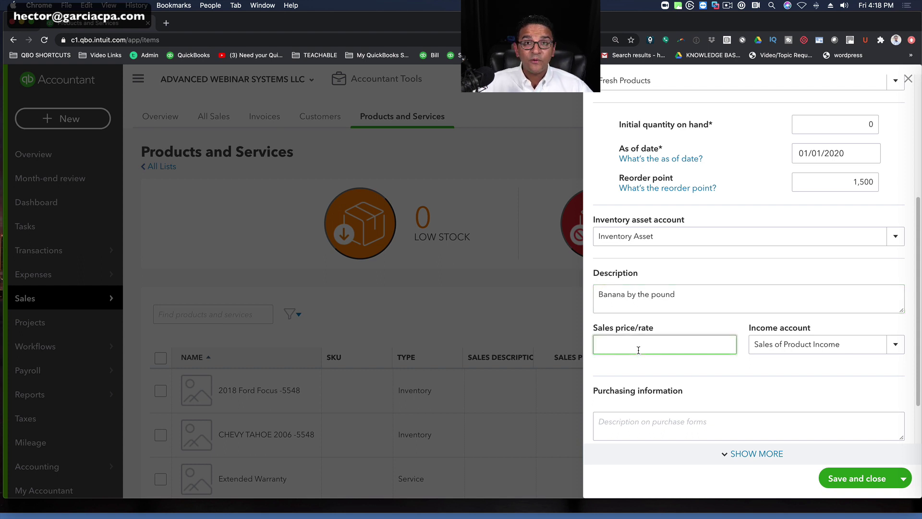
text(58)
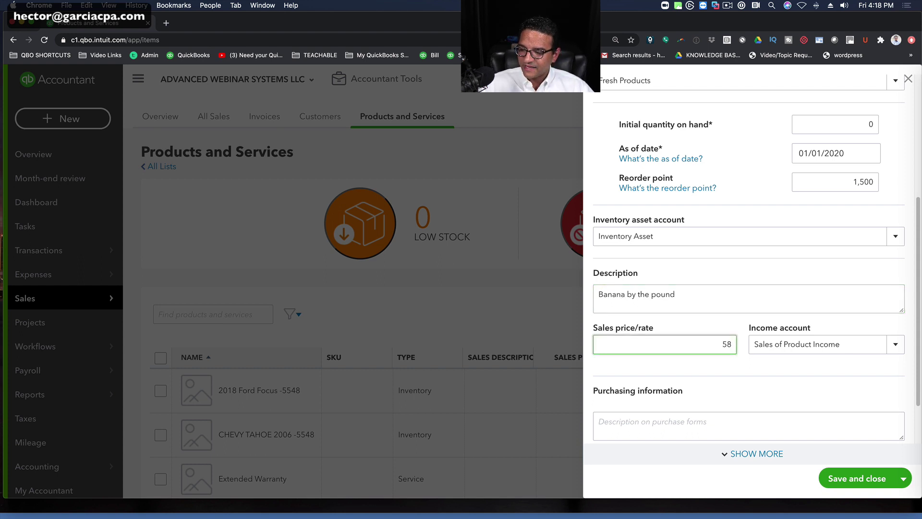
text(.)
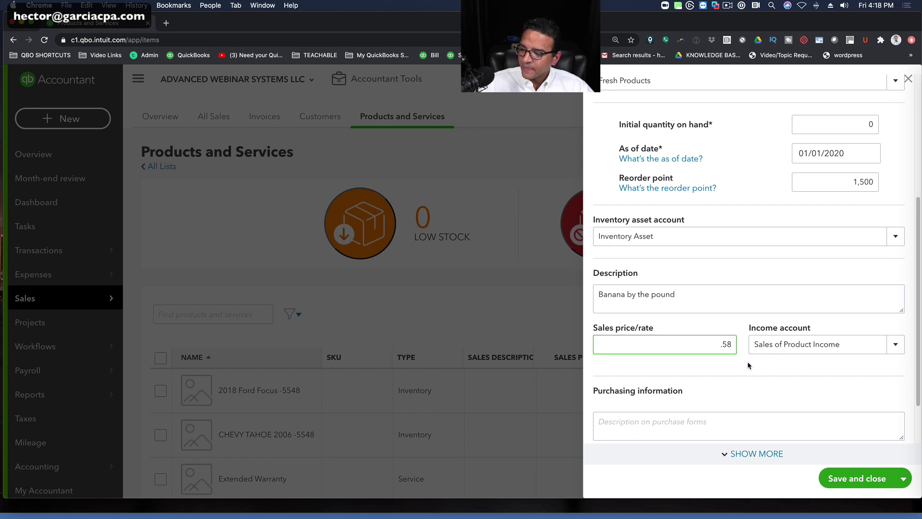
Step: Create a new income account named Fruit Sales with detail type Sales of Product Income and assign it to the item
click(860, 343)
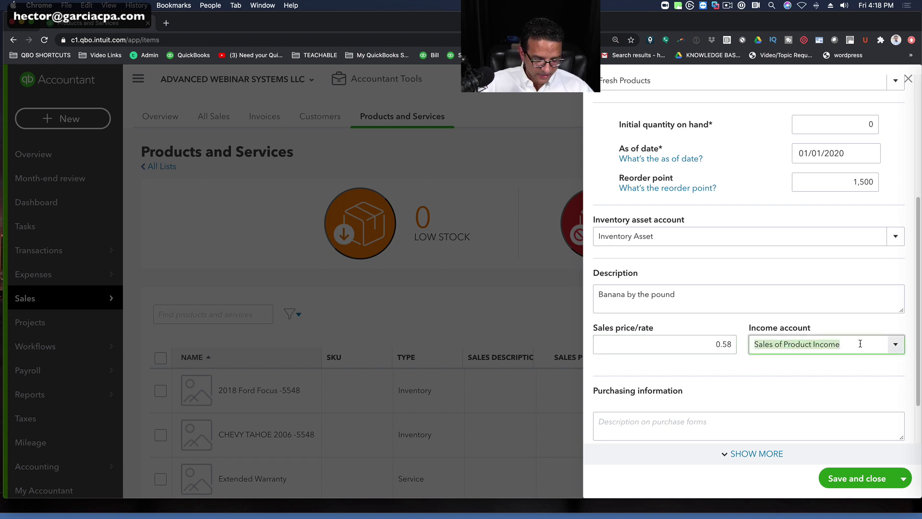
text(Fruit Sale)
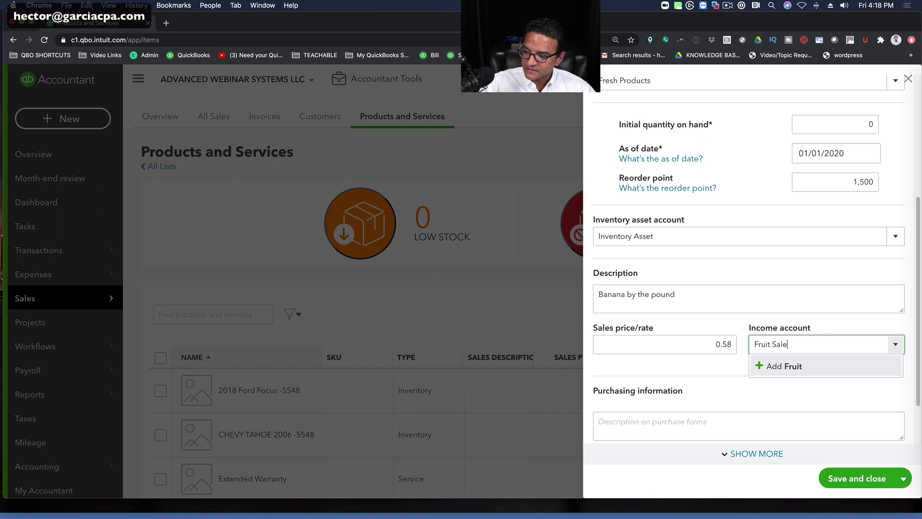
text(s)
click(801, 369)
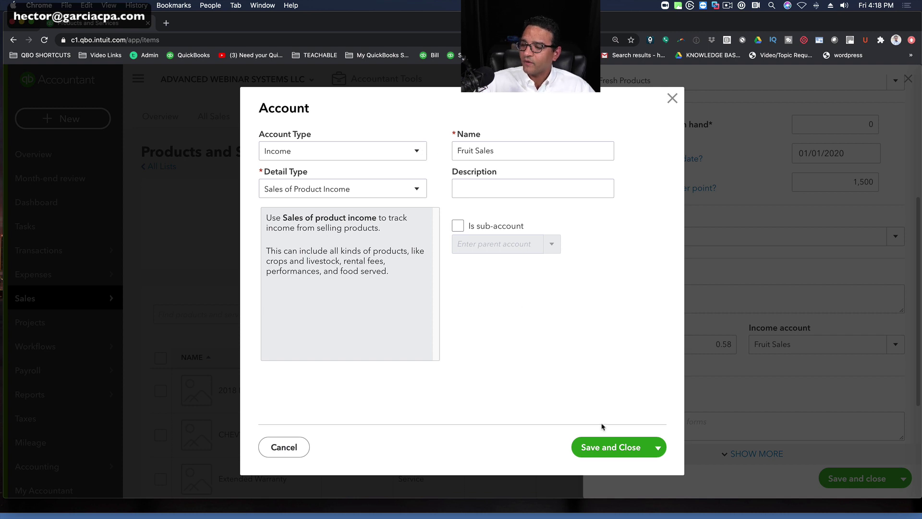
click(620, 448)
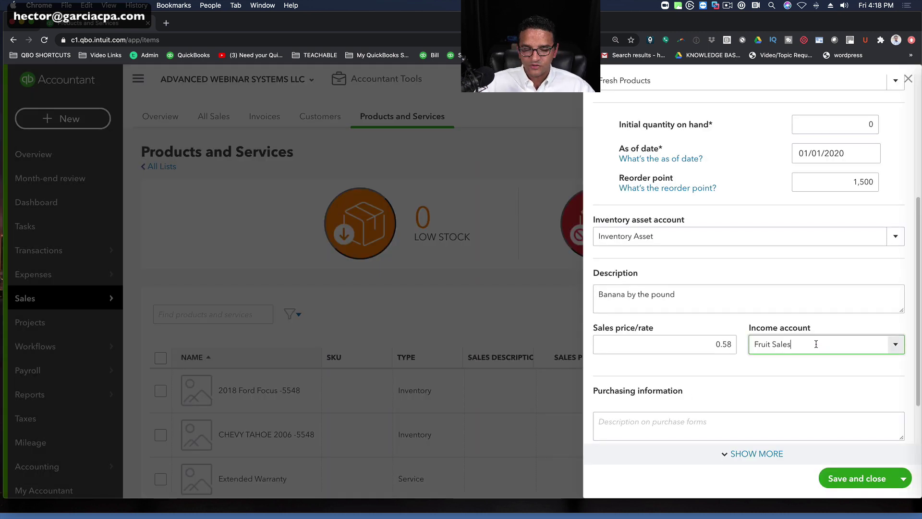
scroll(768, 370, down, 3)
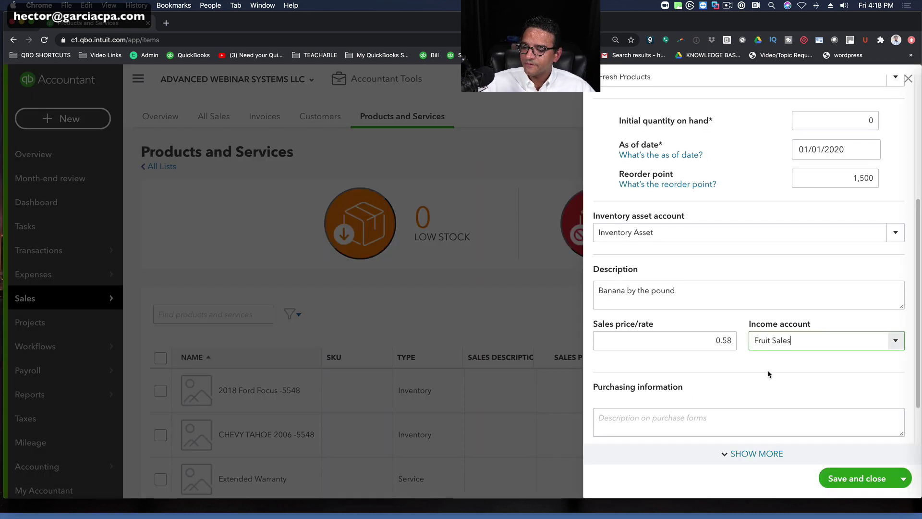
Step: Copy the sales description "Banana by the pound" into the purchasing information description
scroll(766, 337, down, 1)
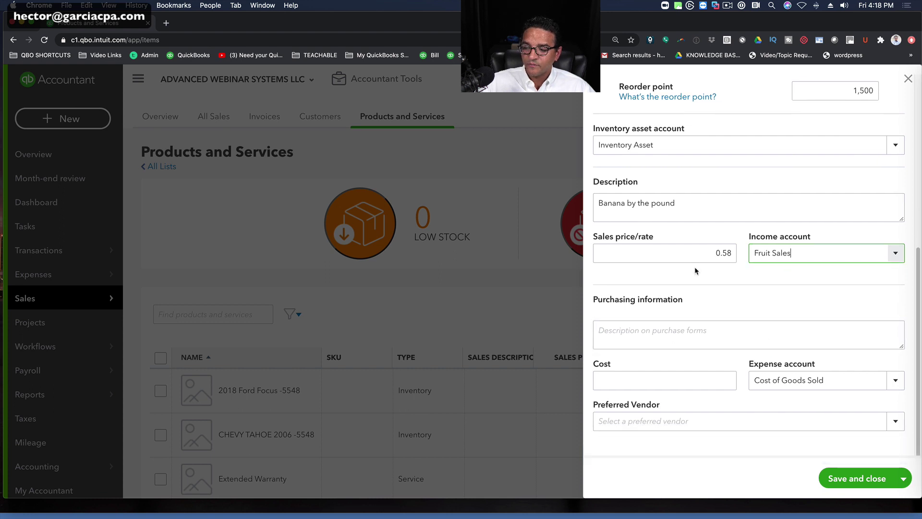
triple_click(683, 206)
key(cmd+c)
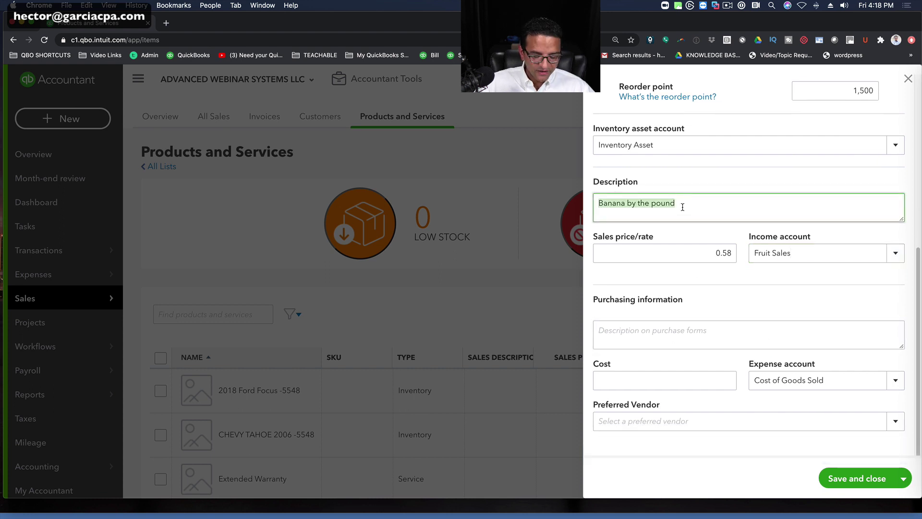
click(633, 343)
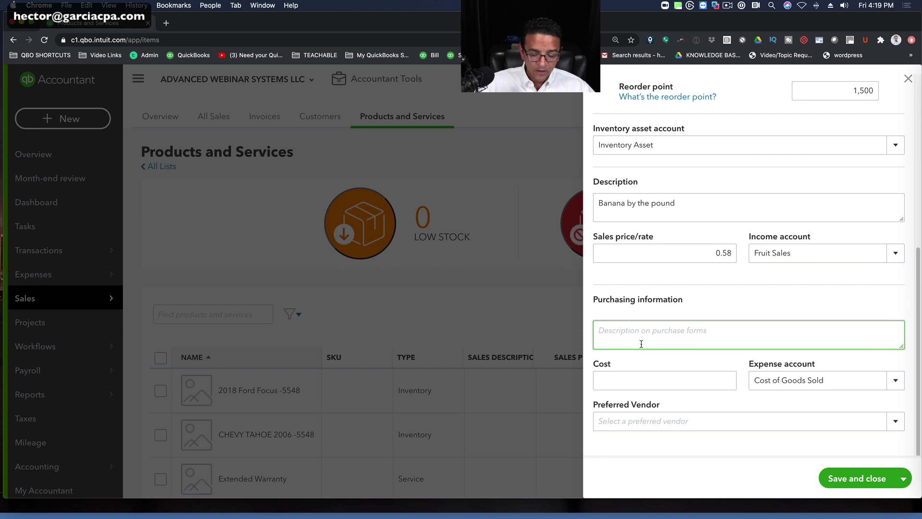
key(cmd+v)
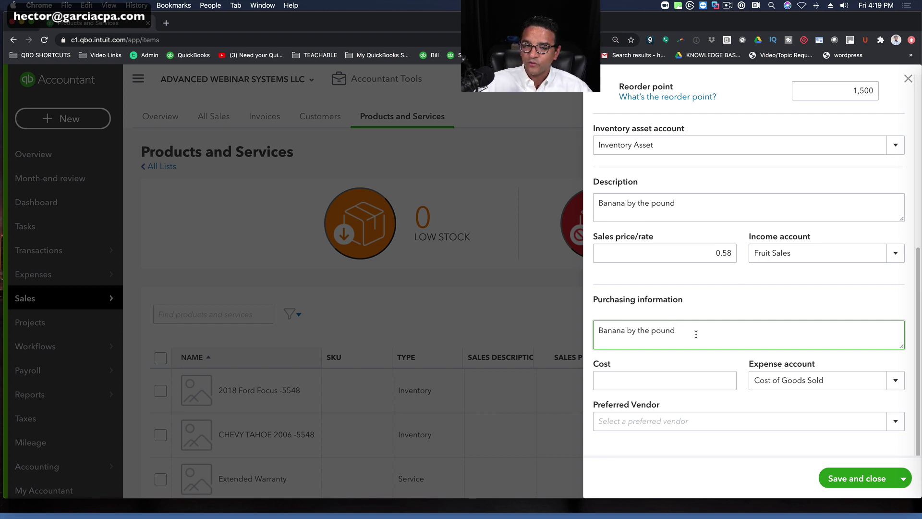
Step: Set the banana item's purchase cost to .25
click(676, 380)
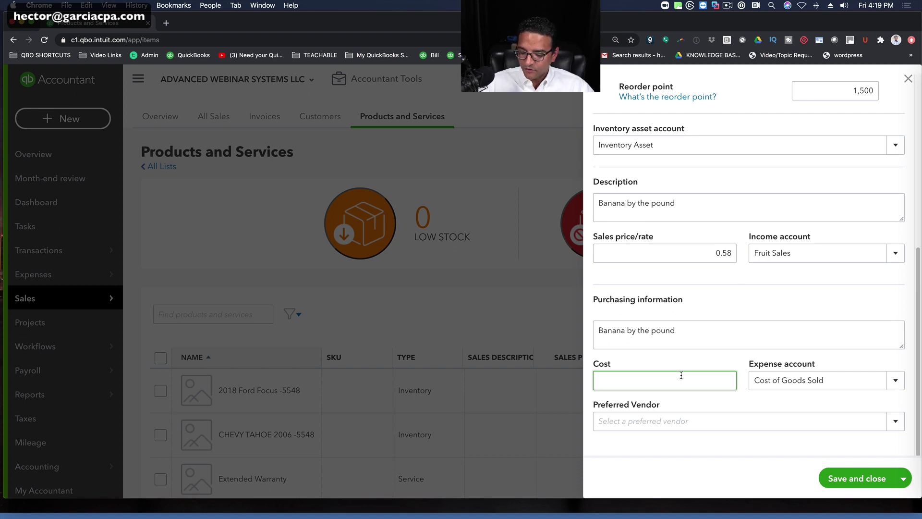
text(.25)
key(Tab)
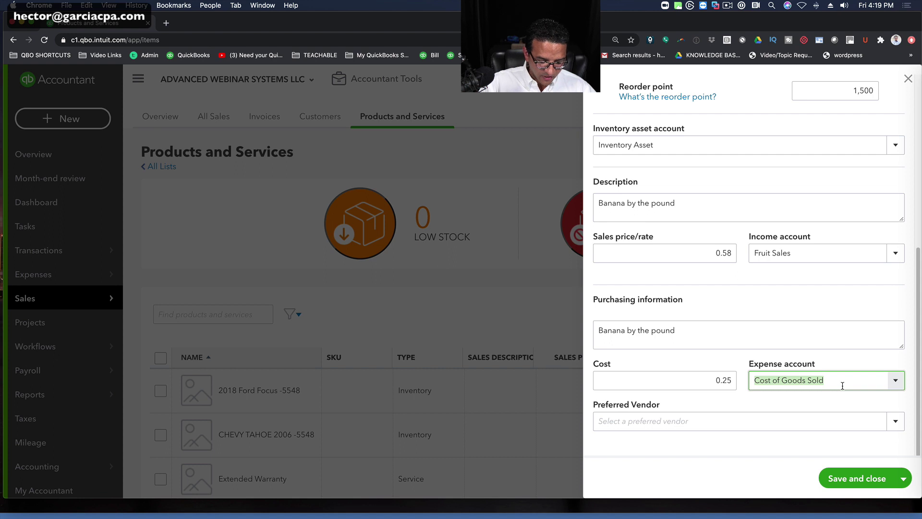
Step: Create a Cost of Goods Sold account named Fruit COGS with detail type Supplies & Materials - COGS and assign it as the item's expense account
text(Fruit )
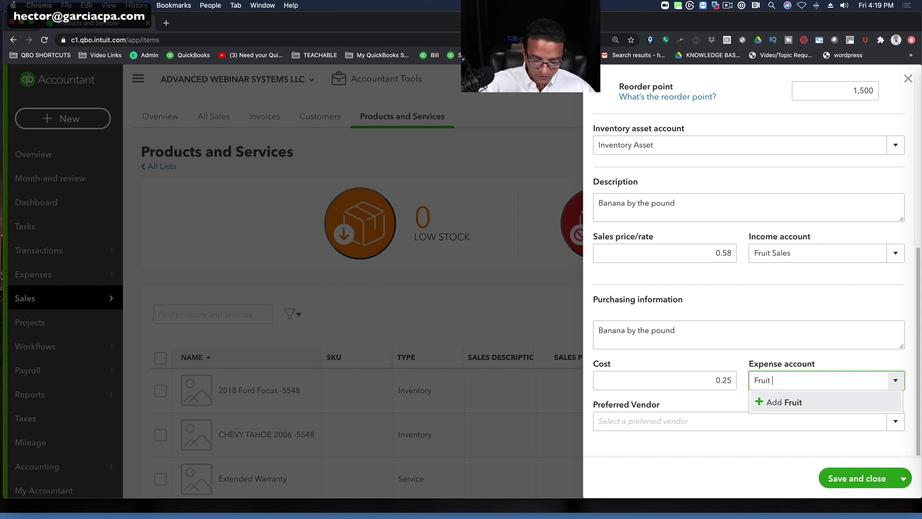
text(COGS)
click(814, 398)
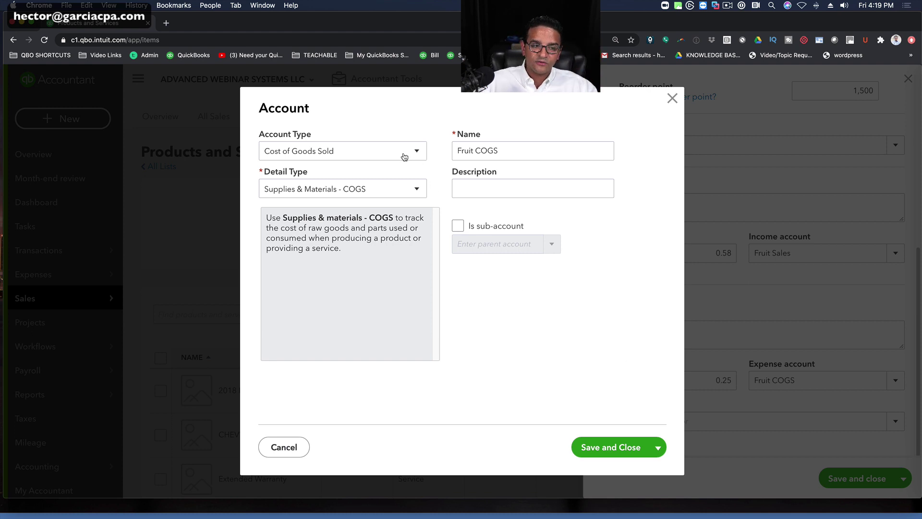
click(617, 446)
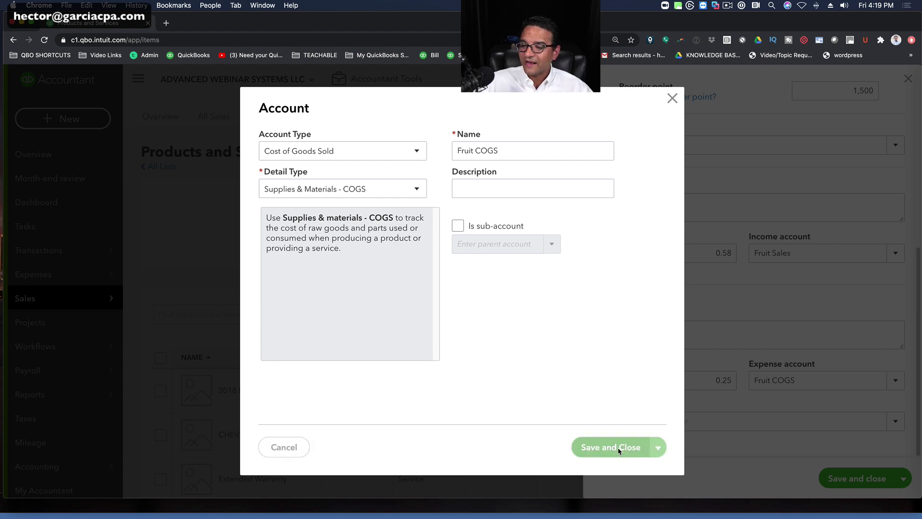
Step: Add Chiquita as a new preferred vendor for the banana item, and save and close the item
click(737, 417)
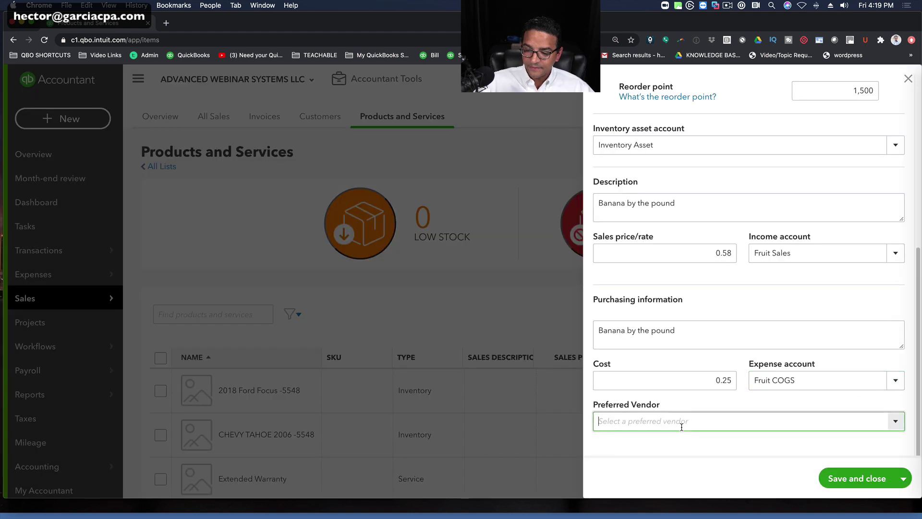
text(Chiquita)
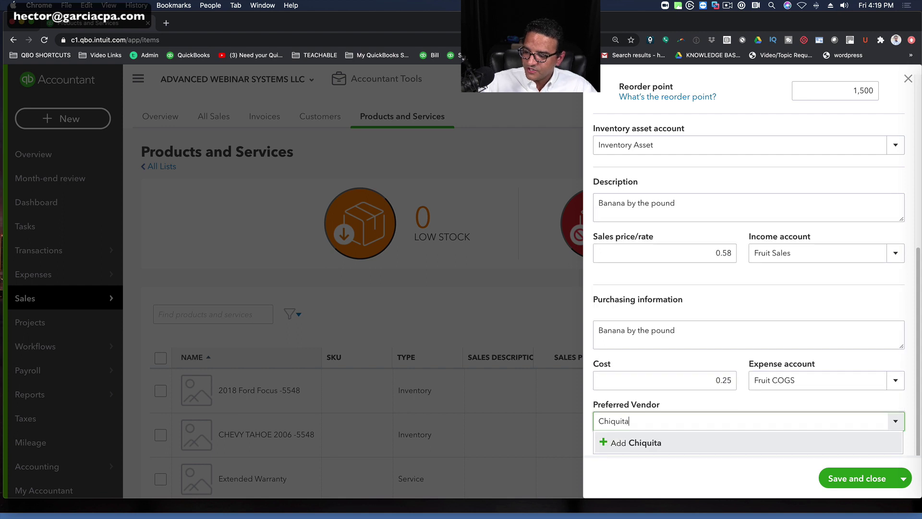
click(636, 445)
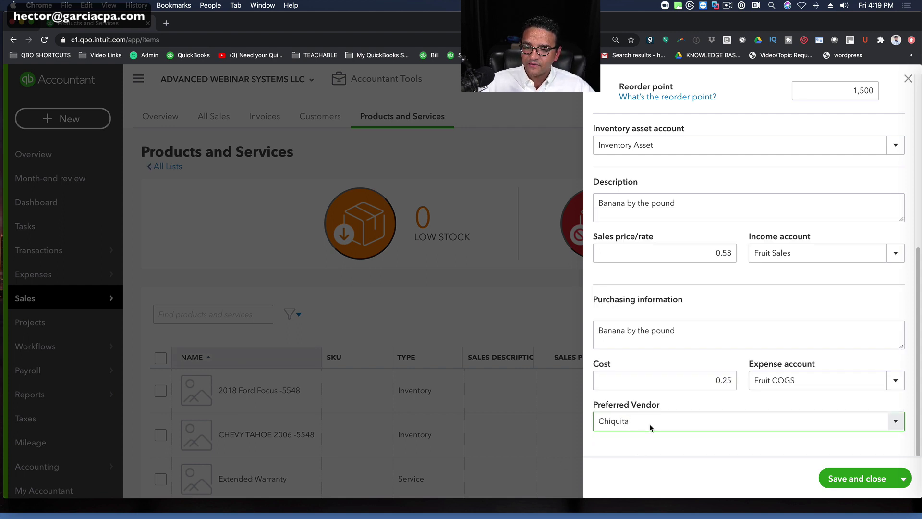
click(771, 303)
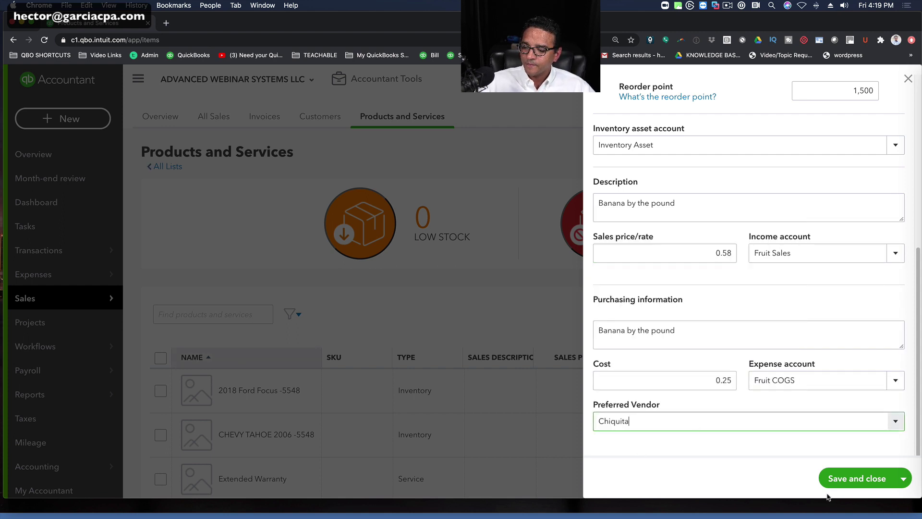
click(863, 477)
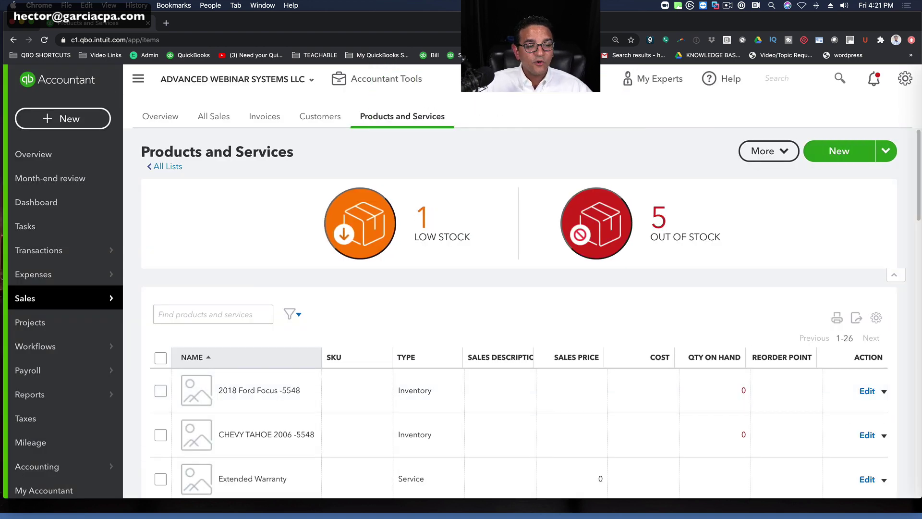
Step: Start a new inventory item named "Lettuce by the pound" with SKU 1223125
click(847, 151)
click(849, 153)
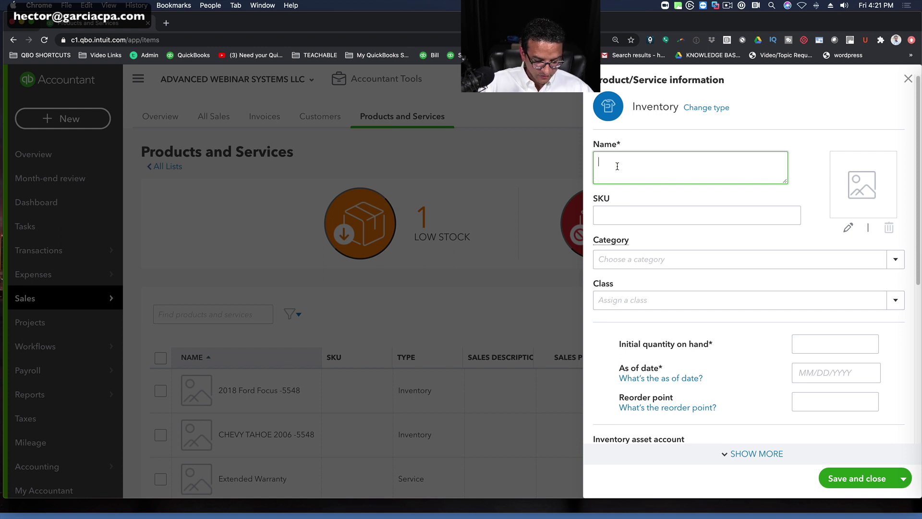
text(LEtt)
key(BackSpace)
key(BackSpace)
key(BackSpace)
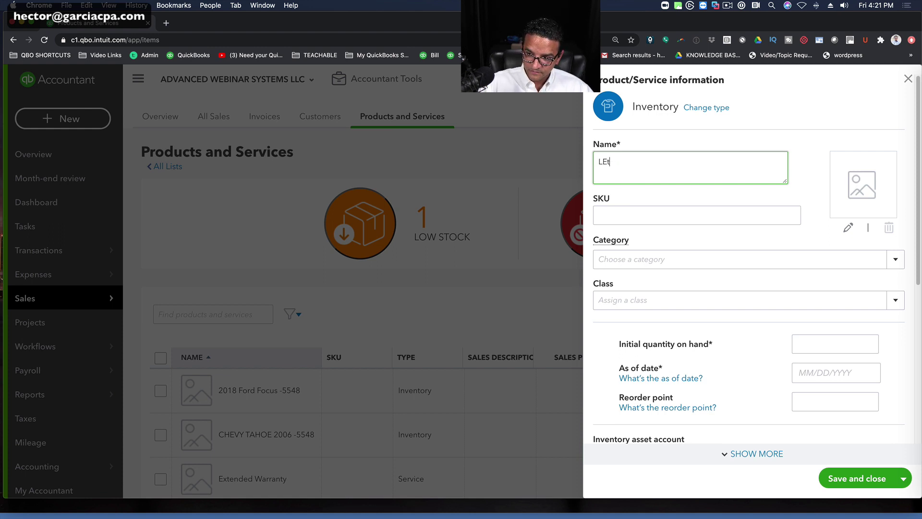
text(ettuce b)
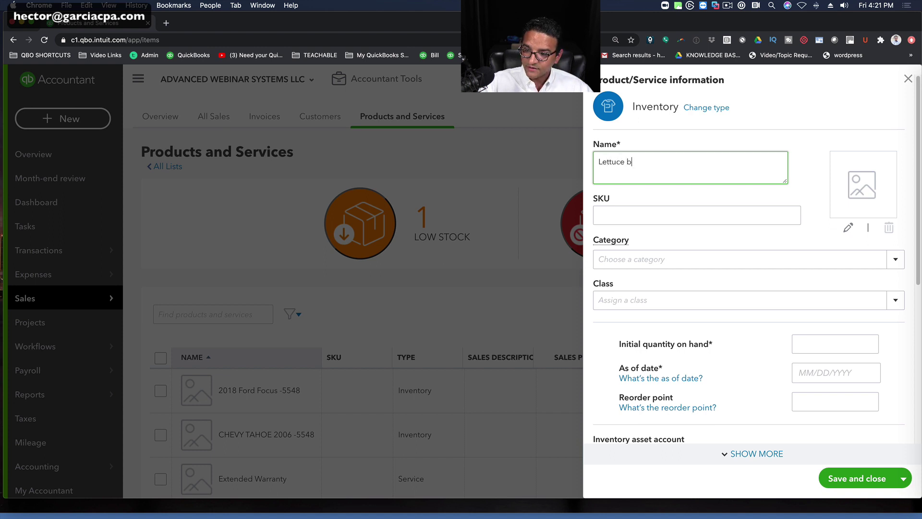
text(y the pound)
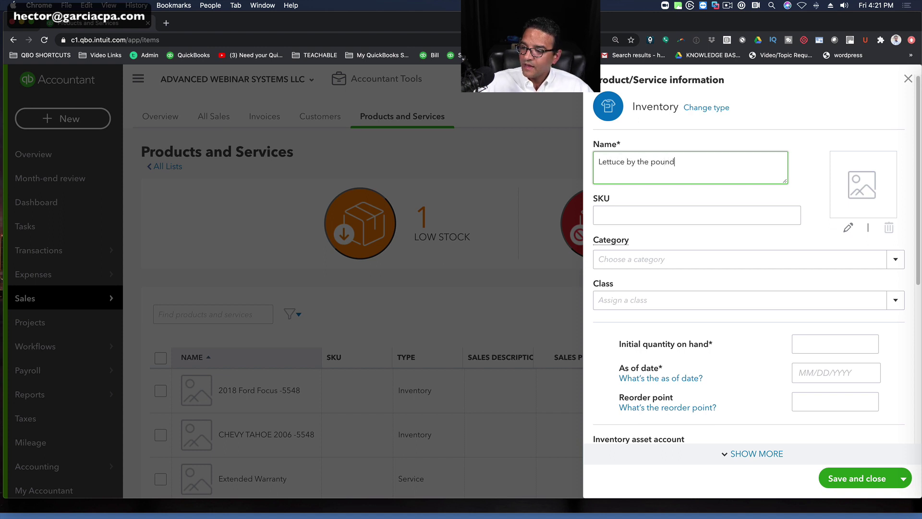
click(690, 211)
text(1223125)
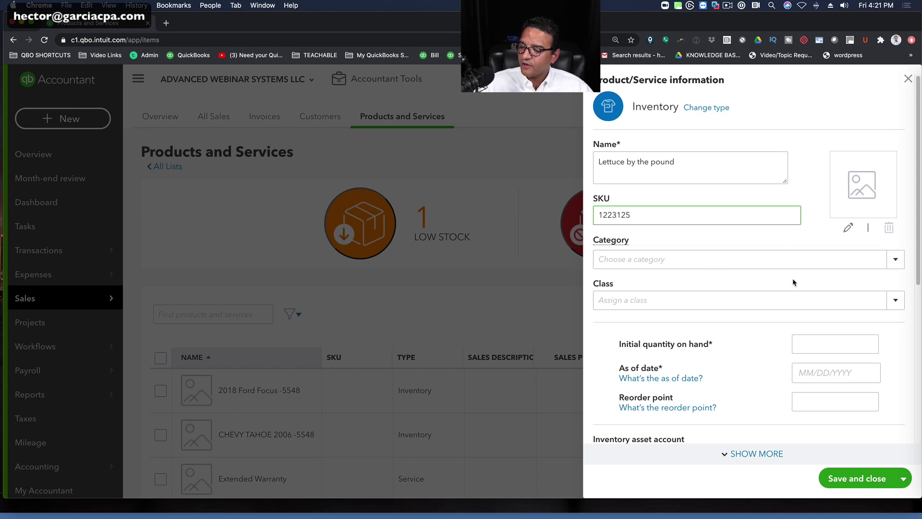
Step: Assign the lettuce item to the VEGETABLES category and the Fresh Products class
click(896, 259)
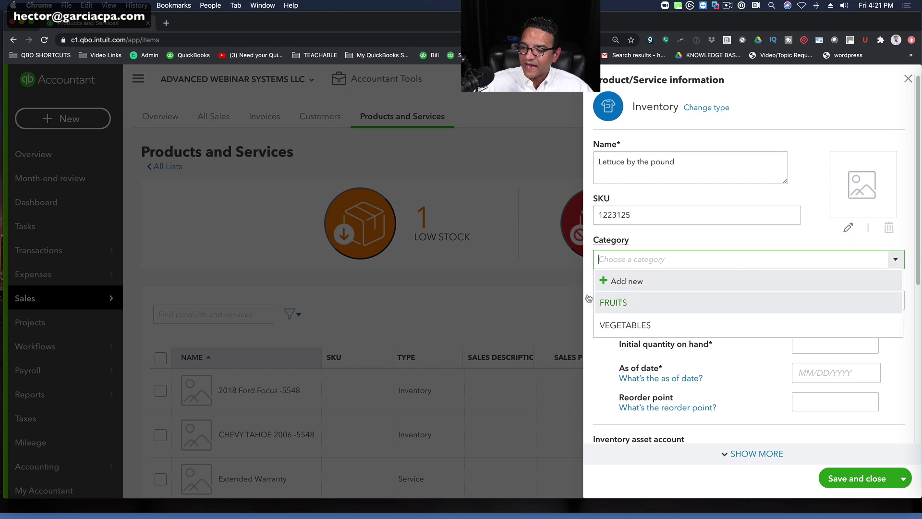
click(648, 323)
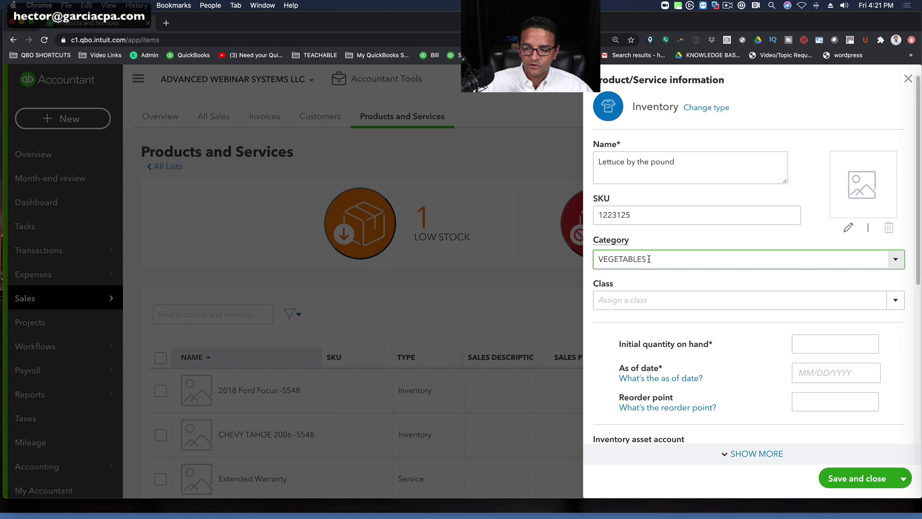
click(895, 306)
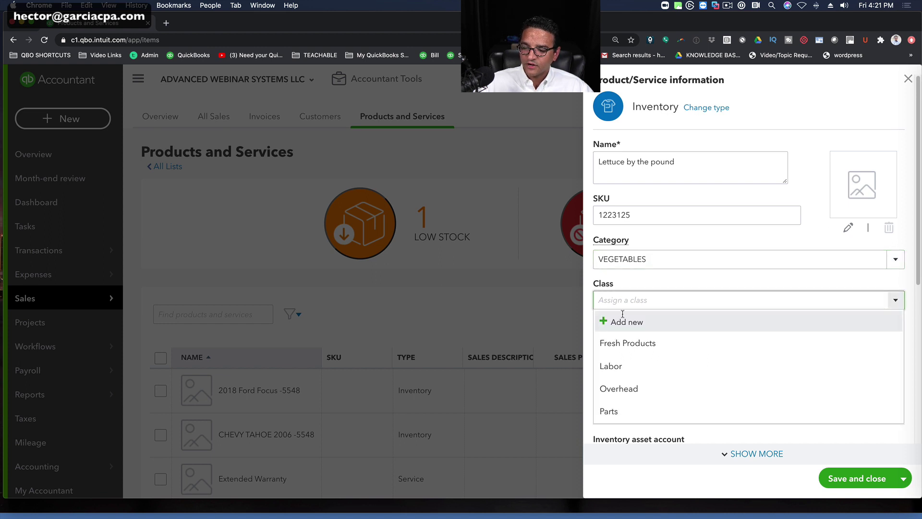
click(645, 345)
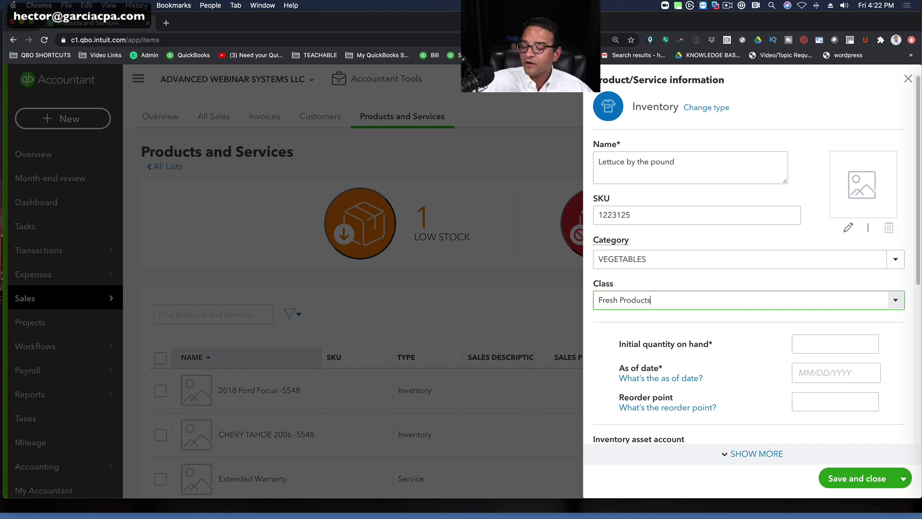
Step: Set the lettuce item's initial quantity on hand to 0 with an as-of date of 01/01/2020
click(826, 346)
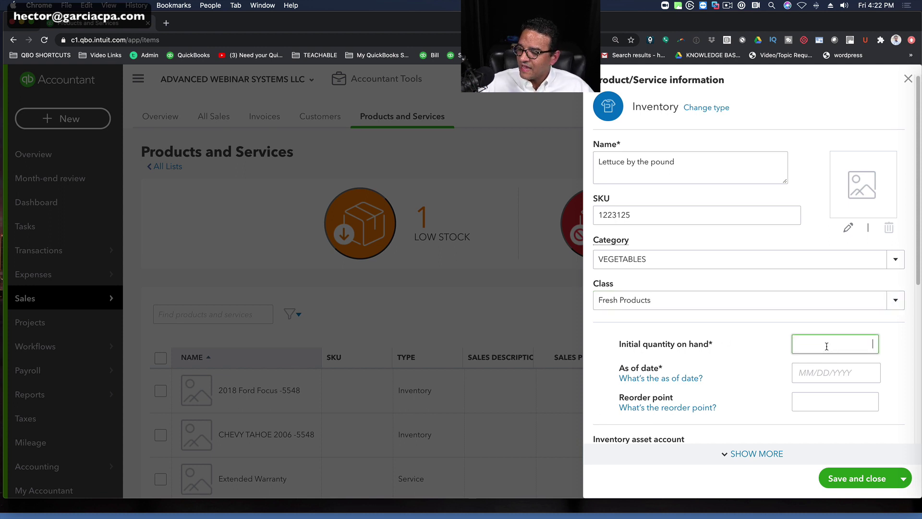
scroll(748, 322, down, 2)
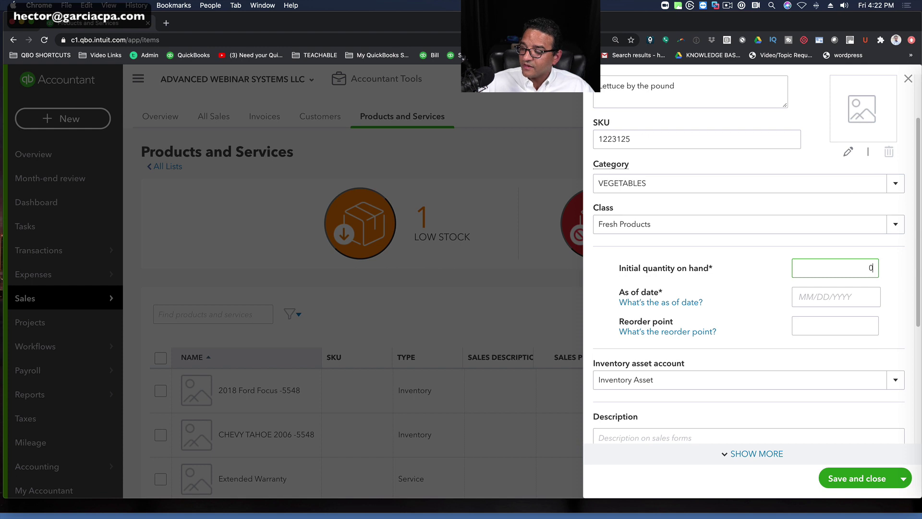
key(Tab)
key(Tab)
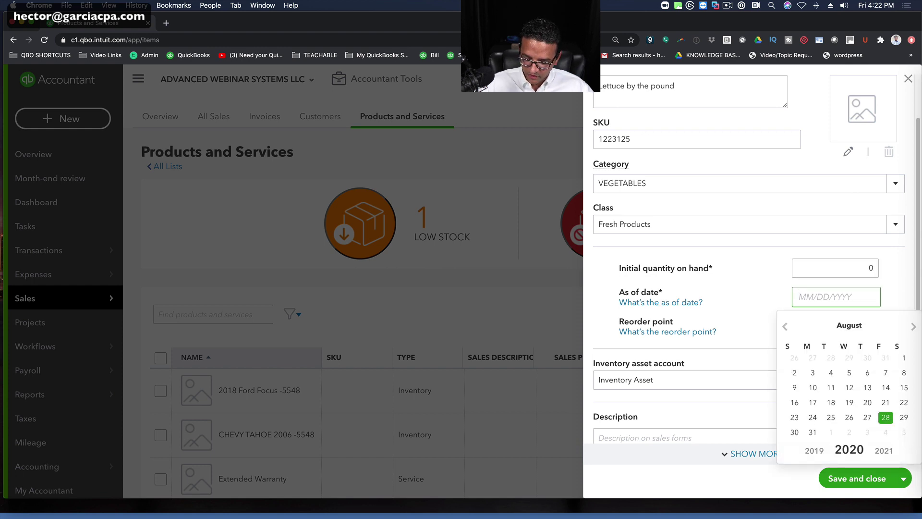
text(01/01/)
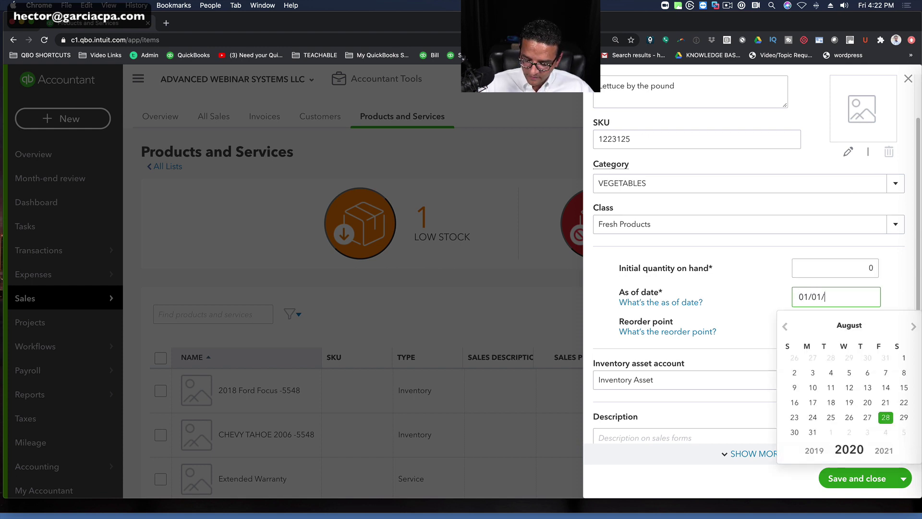
text(2020)
click(845, 358)
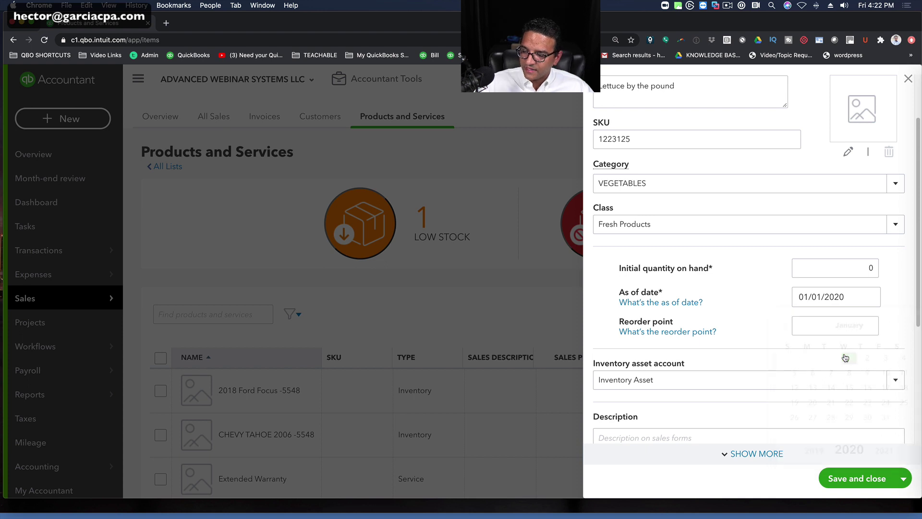
Step: Set the lettuce item's reorder point to 2500
click(825, 326)
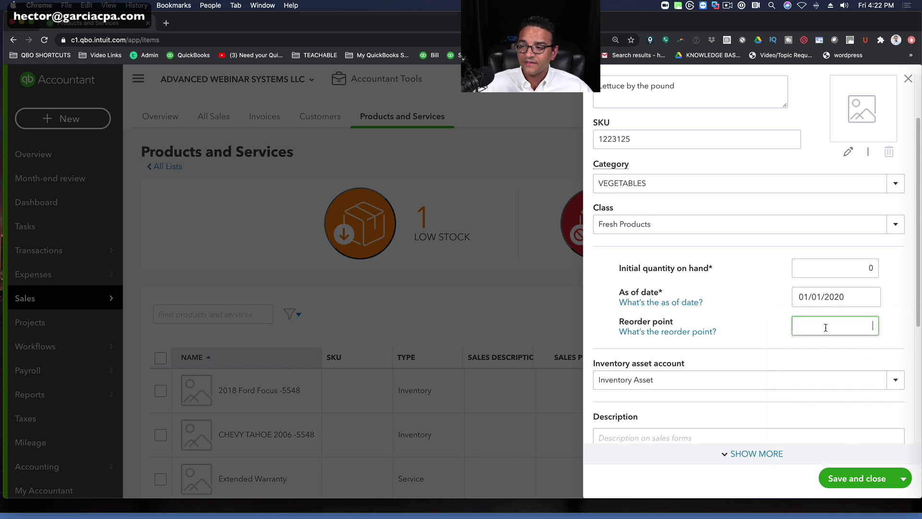
text(2500)
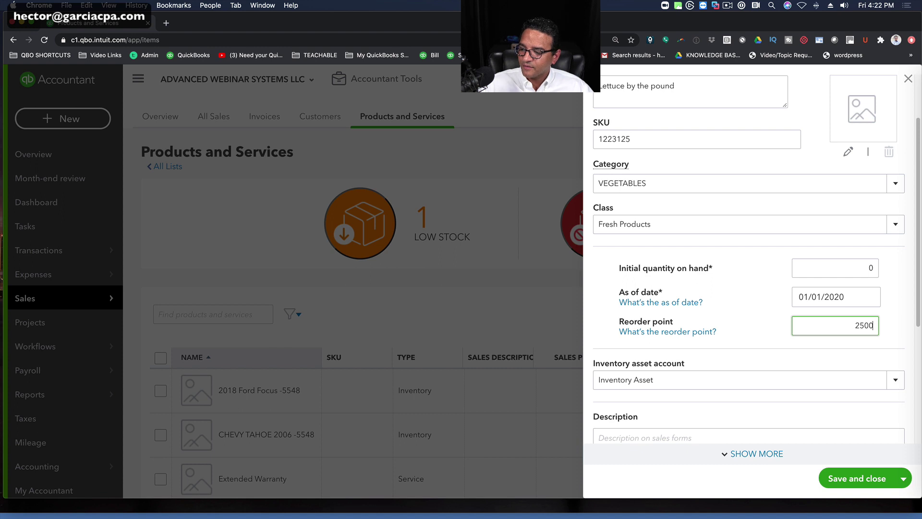
key(Tab)
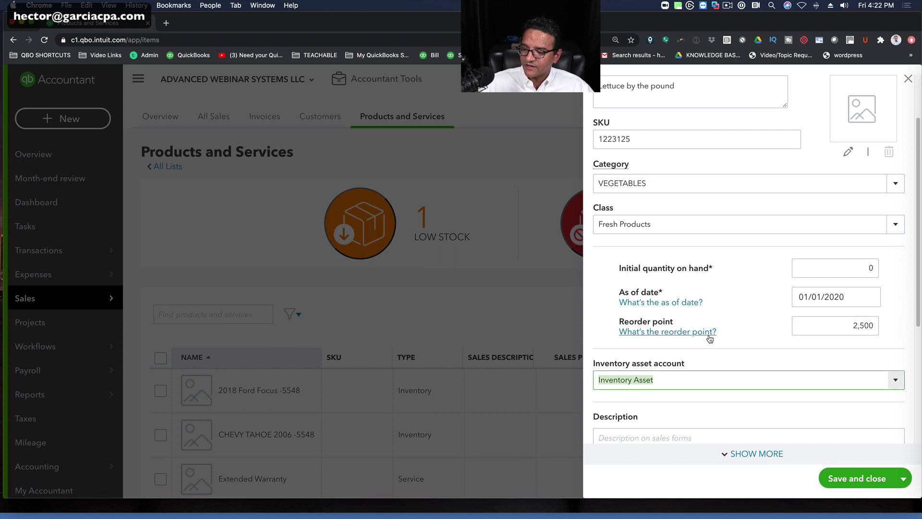
Step: Choose Inventory Asset as the lettuce item's inventory asset account
scroll(721, 338, down, 1)
click(894, 340)
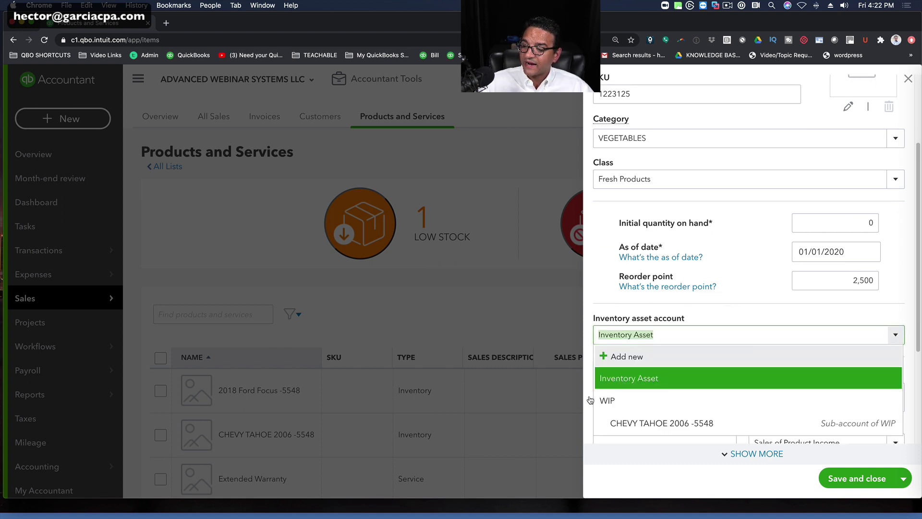
click(644, 378)
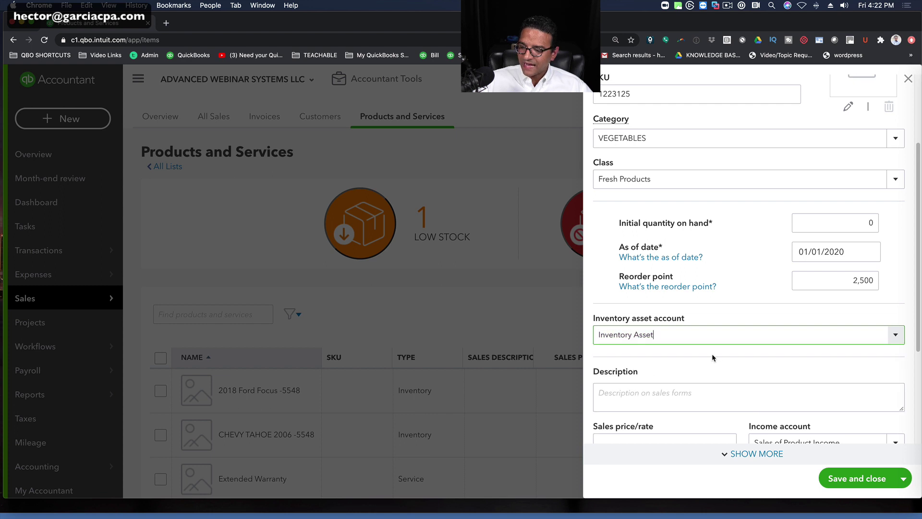
Step: Copy the item name "Lettuce by the pound" into the lettuce item's sales description
scroll(673, 158, up, 2)
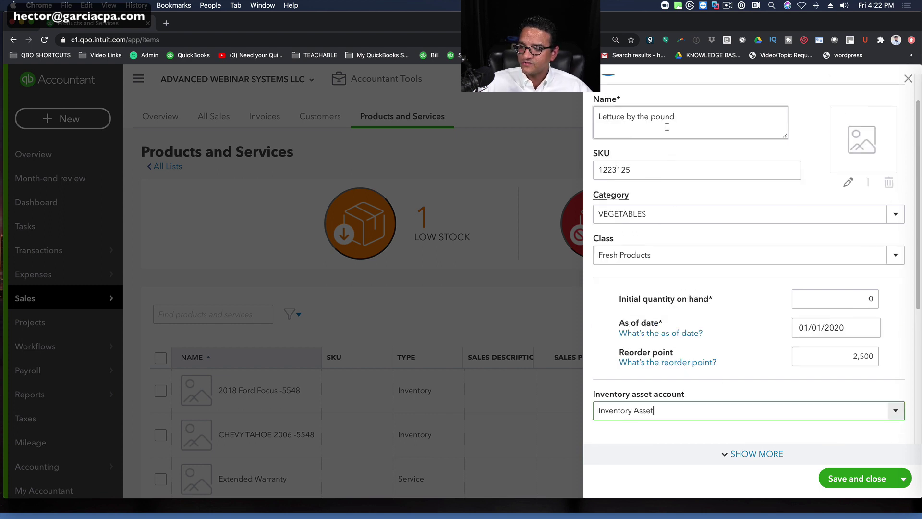
drag(686, 120, 552, 119)
key(ctrl+c)
scroll(691, 382, down, 5)
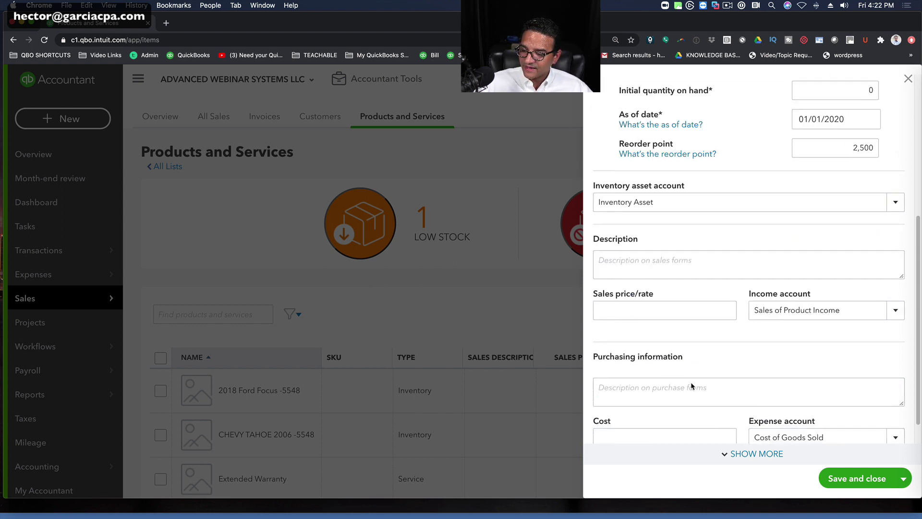
click(628, 262)
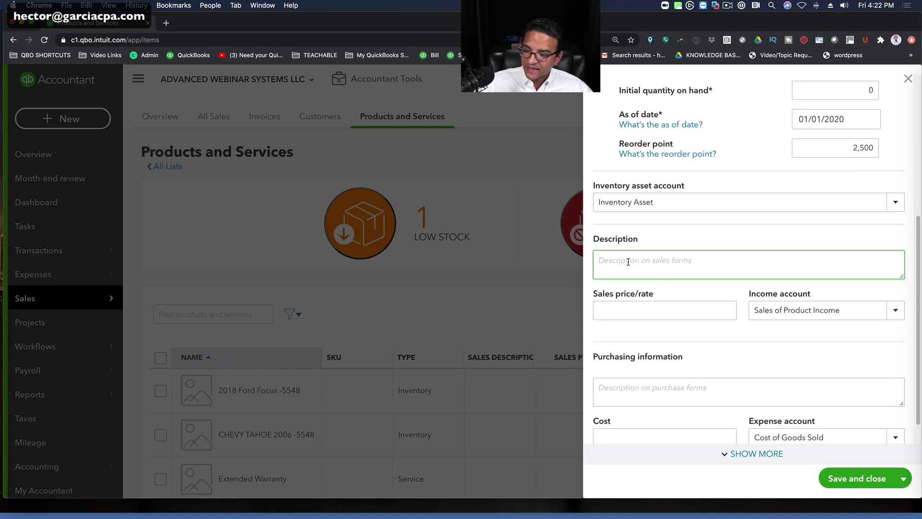
key(ctrl+v)
Step: Set the lettuce item's sales price/rate to 1.15
click(618, 313)
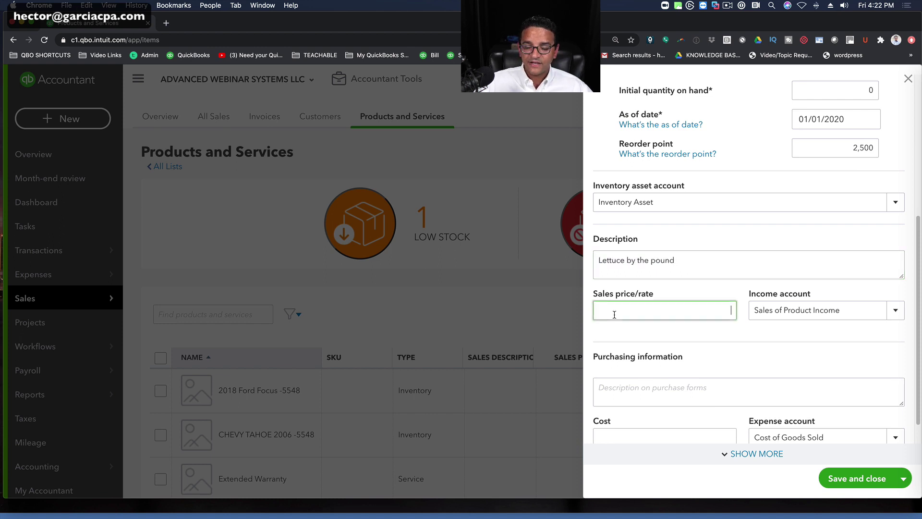
text(1.15)
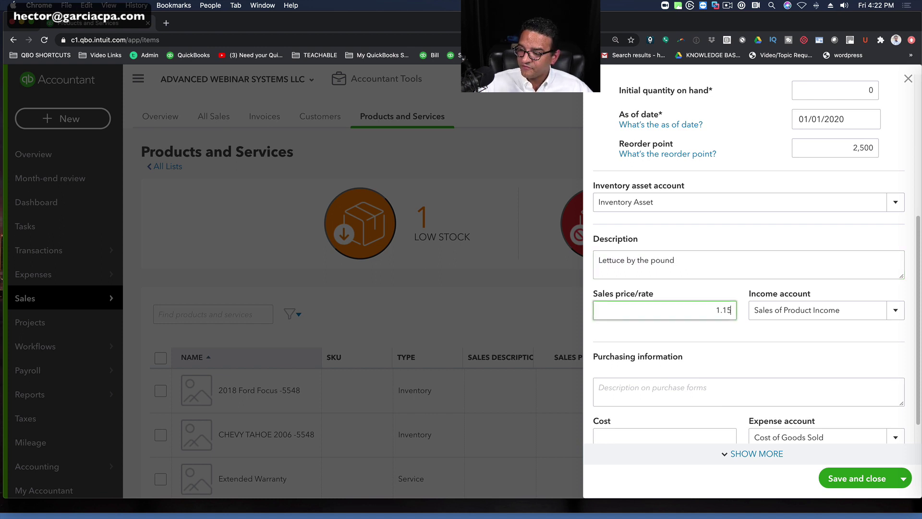
key(Tab)
Step: Create an income account named "Vegetable Sale" with the Sales of Product Income detail type for the lettuce item
click(872, 312)
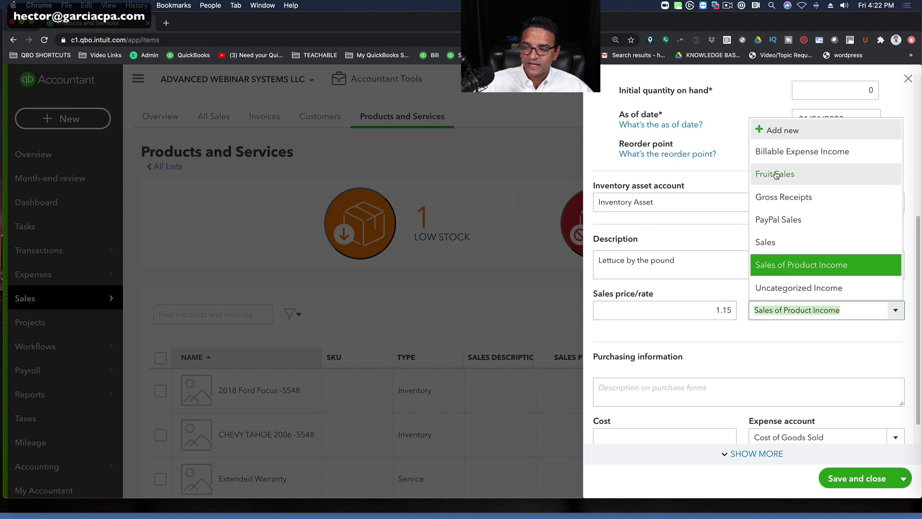
click(784, 129)
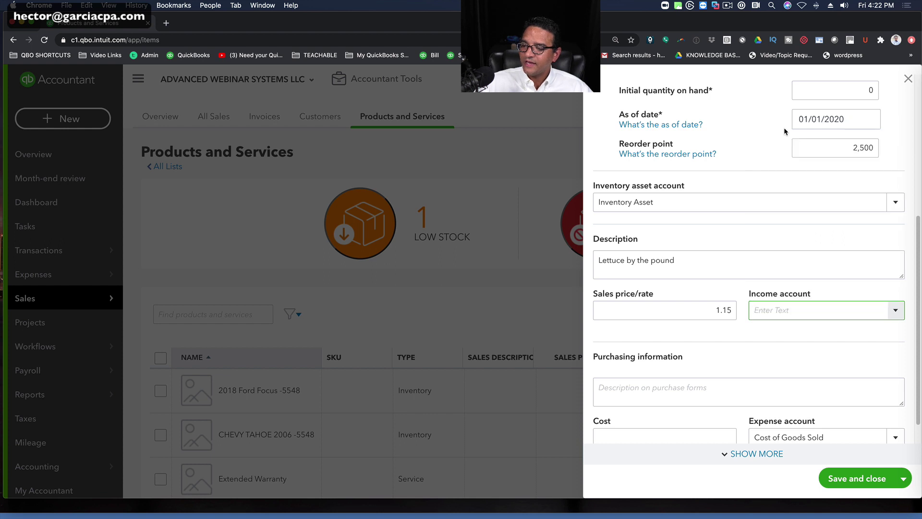
click(553, 153)
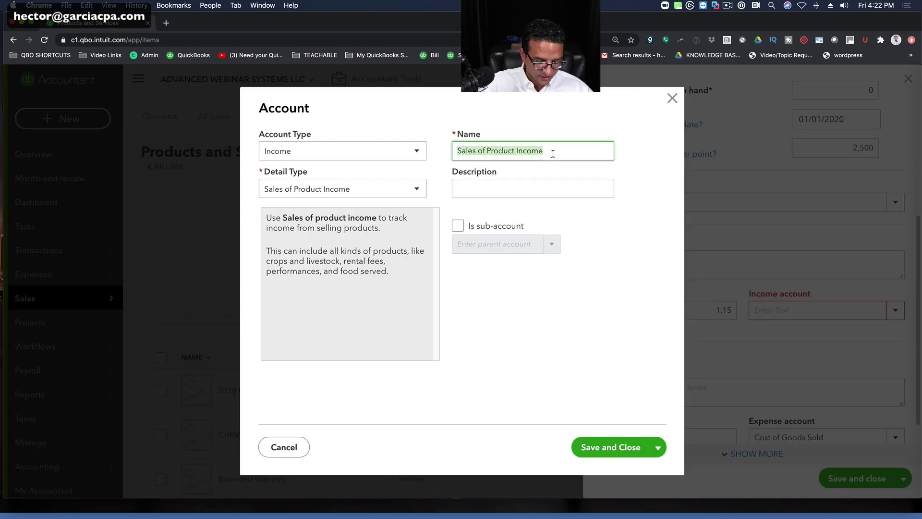
text(Vegetable Sa)
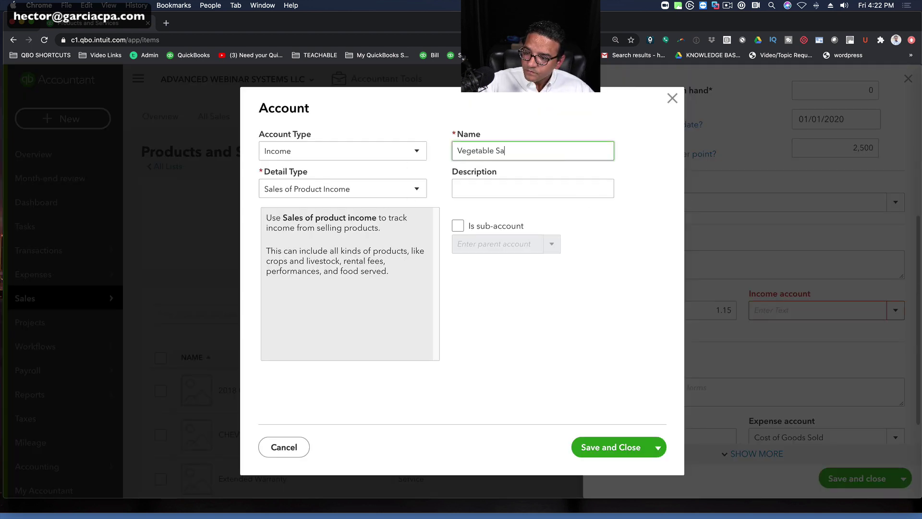
text(le)
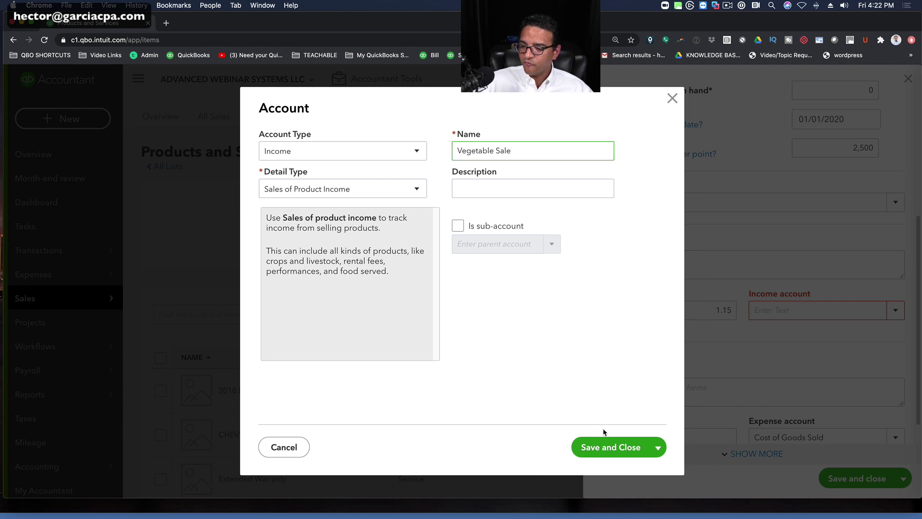
click(607, 445)
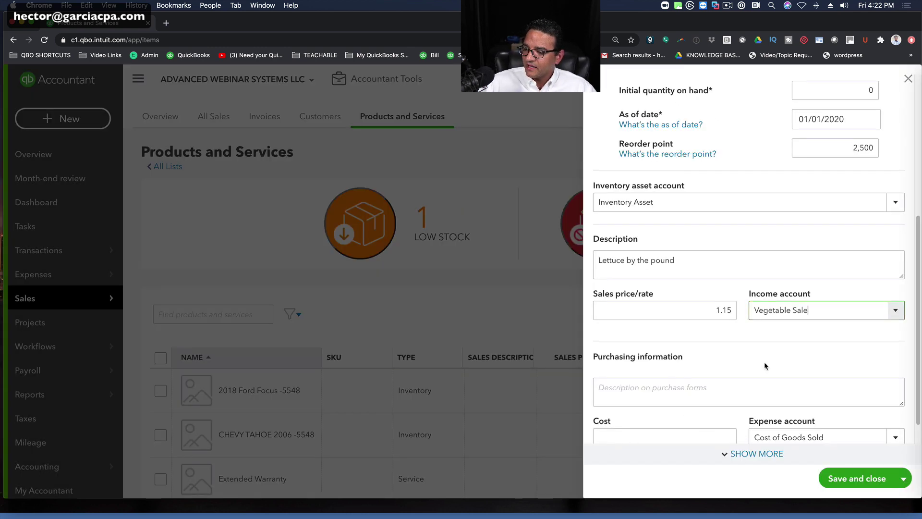
Step: Create a Cost of Goods Sold account named "Veggies COGS" as the lettuce item's expense account
scroll(768, 360, down, 2)
click(840, 384)
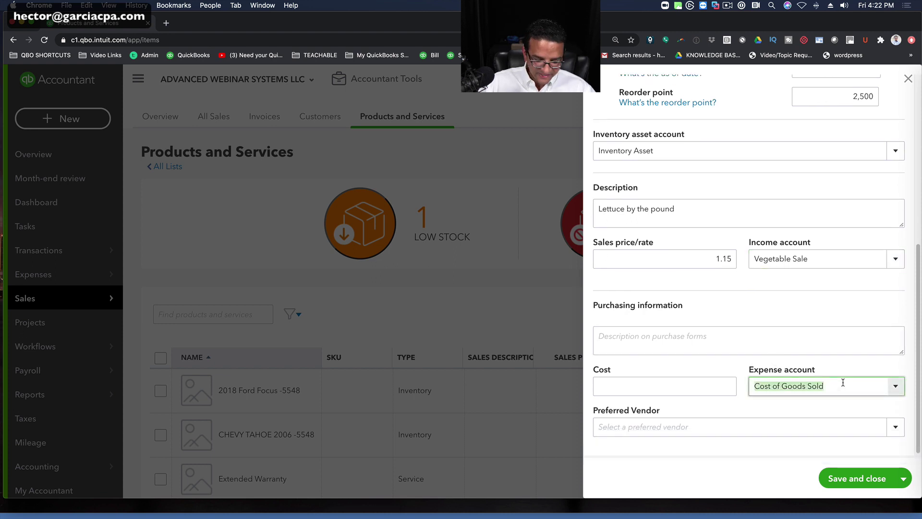
text(Veggie)
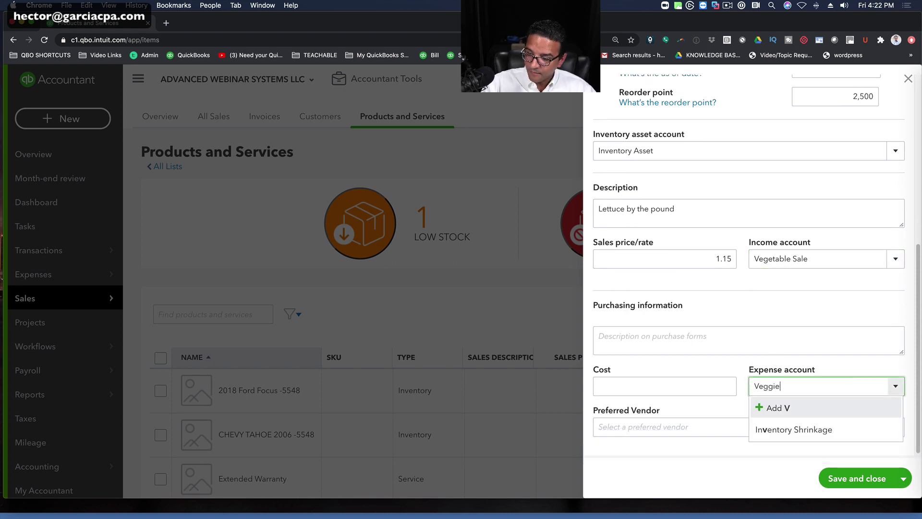
text(s G)
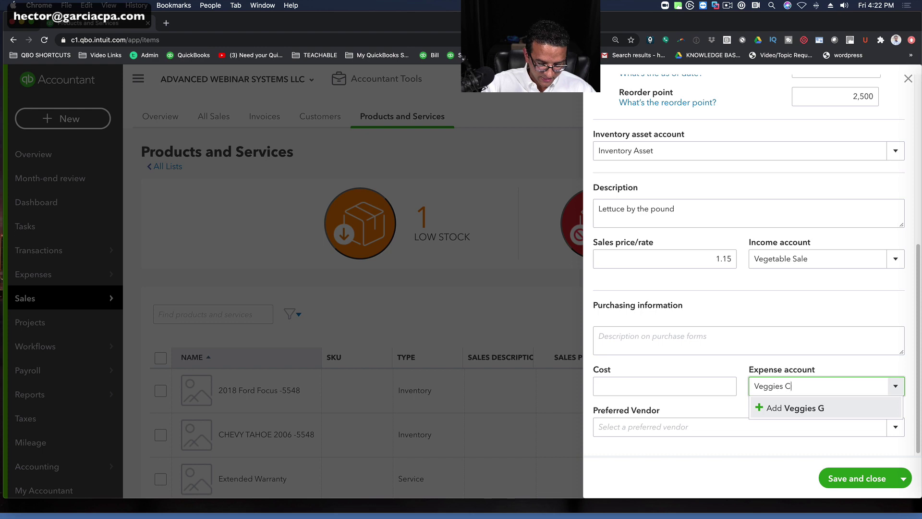
text(OGS)
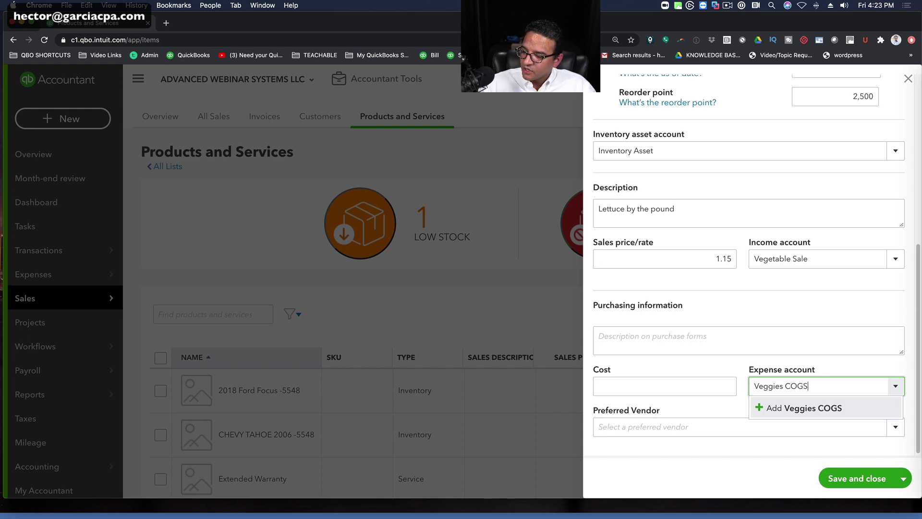
click(817, 408)
click(613, 447)
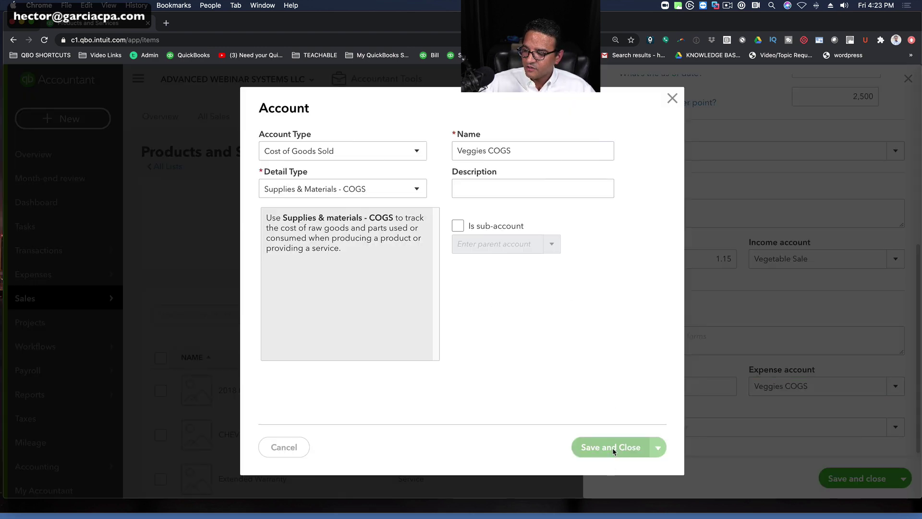
Step: Set the lettuce item's cost to 0.73 and its purchase description to "Lettuce by the pound"
click(681, 394)
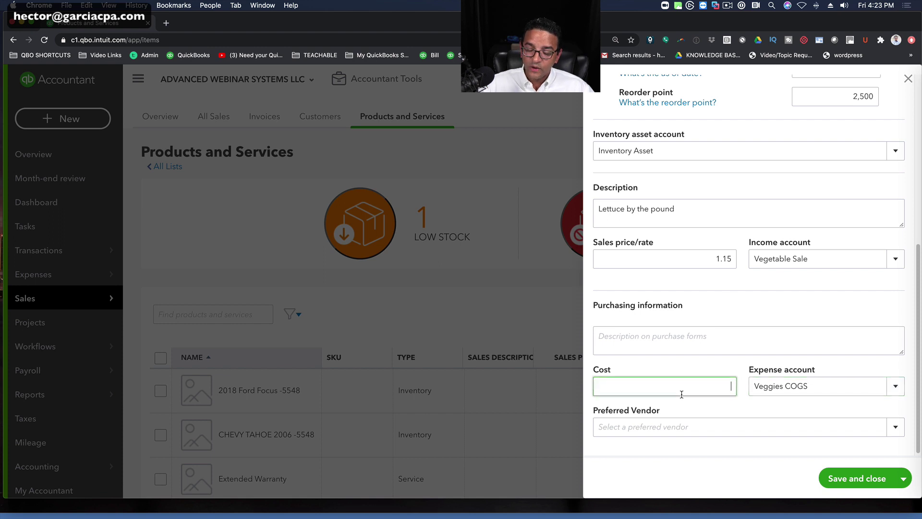
text(.73)
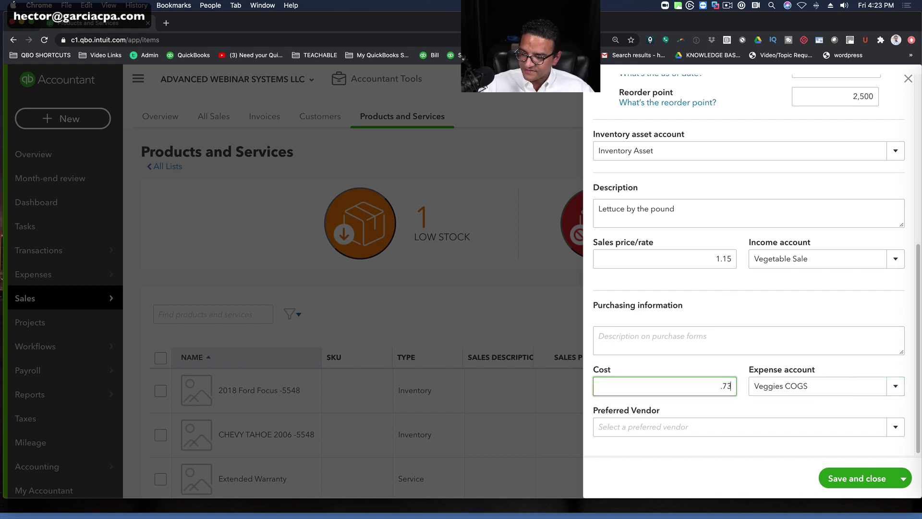
key(Tab)
click(643, 350)
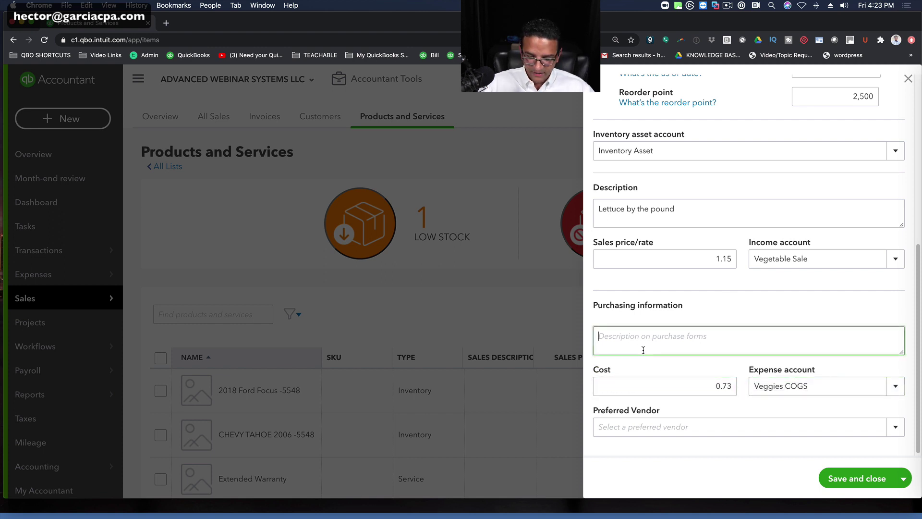
key(super+v)
Step: Add "American Greens Corp" as a new preferred vendor for the lettuce item, and save and close the item
click(641, 425)
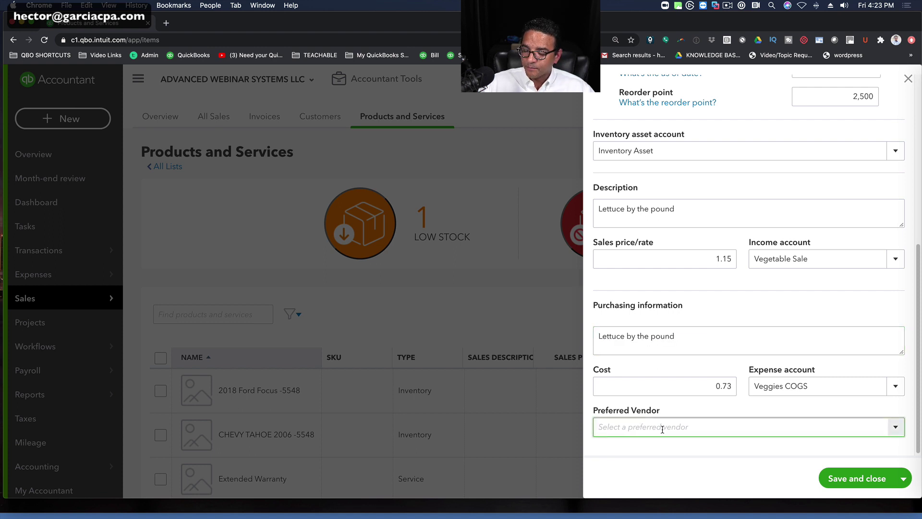
text(America)
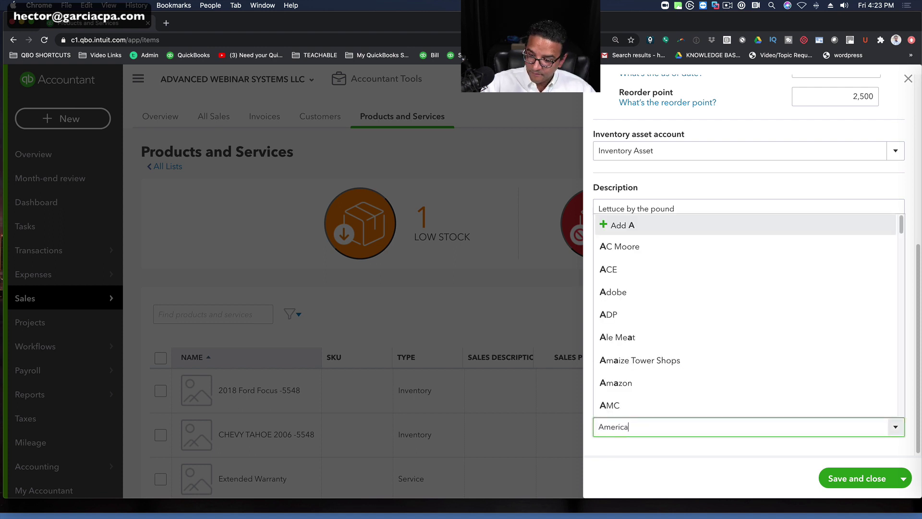
text(n Grens)
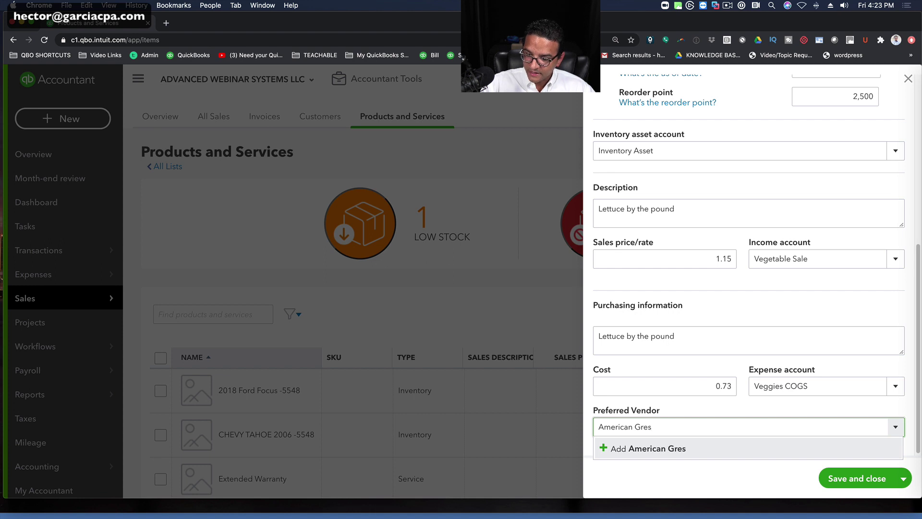
text( C)
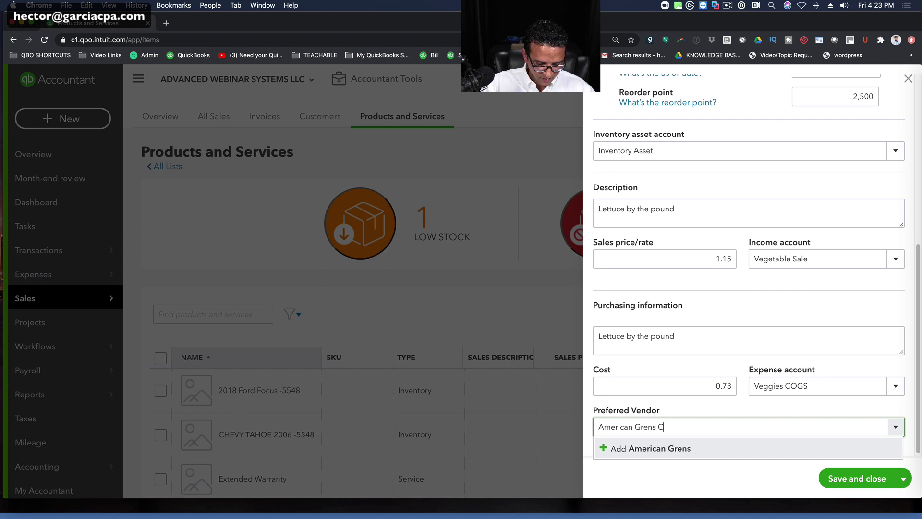
text(orp)
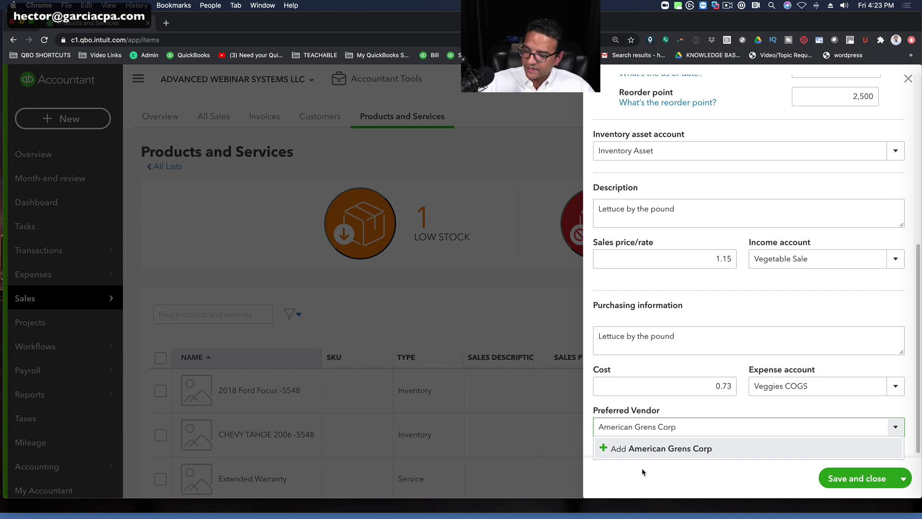
click(647, 427)
text(e)
click(668, 448)
click(770, 288)
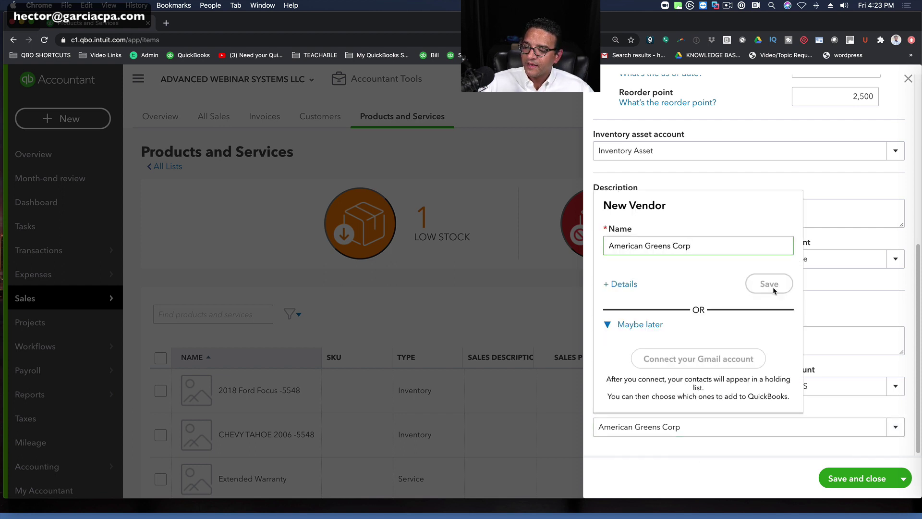
click(877, 479)
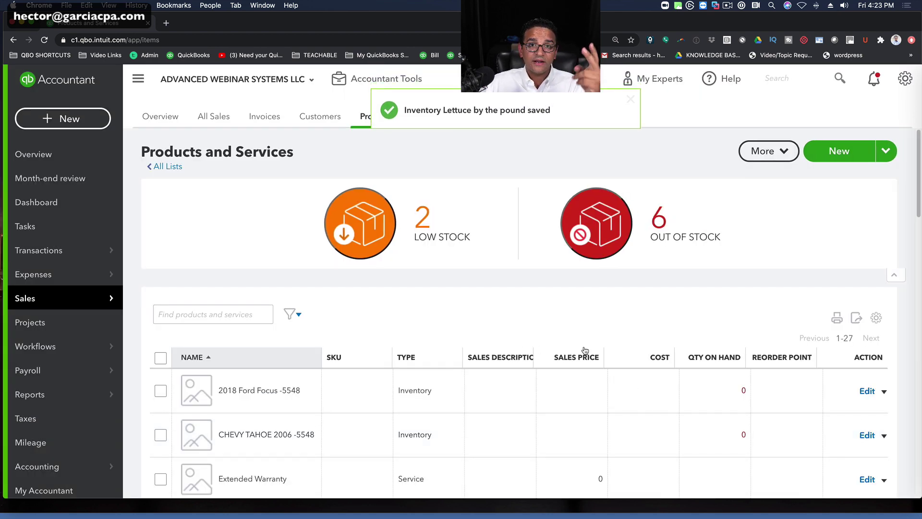
Step: Filter the products and services list to the FRUITS category
scroll(560, 369, down, 5)
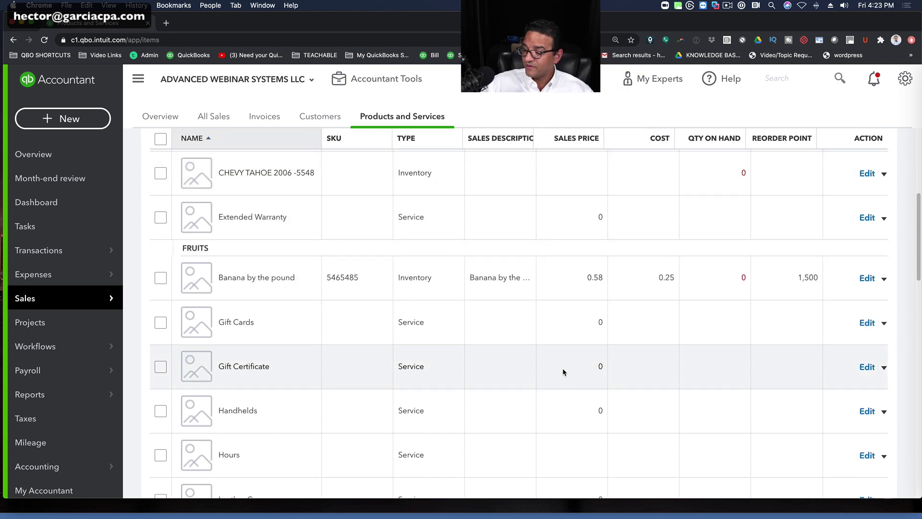
scroll(563, 370, up, 2)
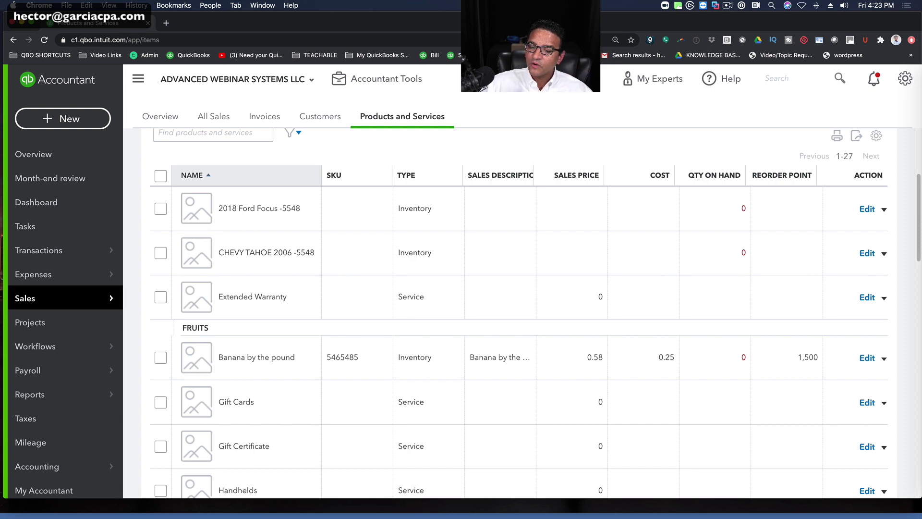
scroll(387, 316, up, 3)
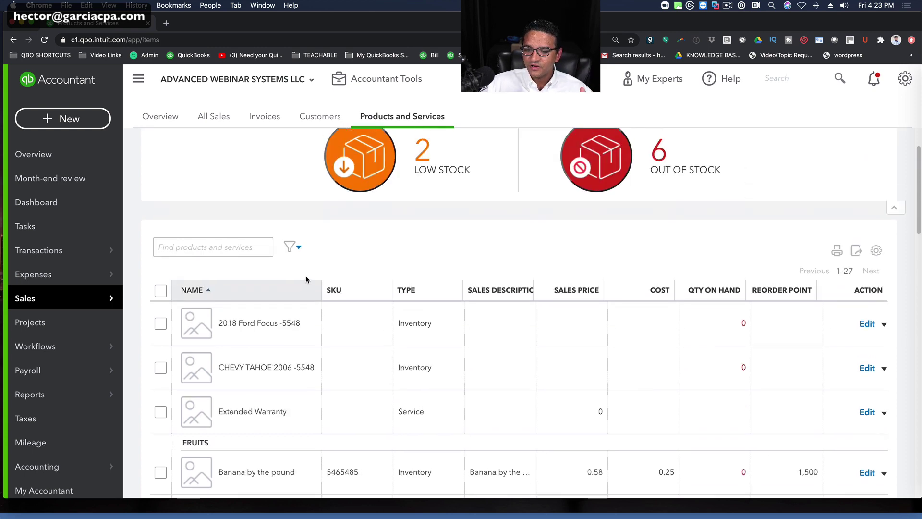
scroll(305, 278, up, 2)
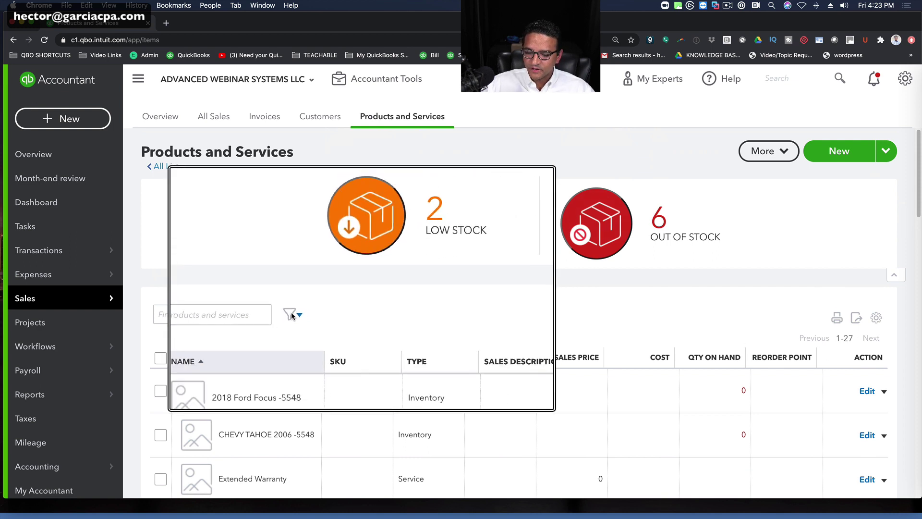
right_click(291, 315)
click(291, 314)
click(291, 314)
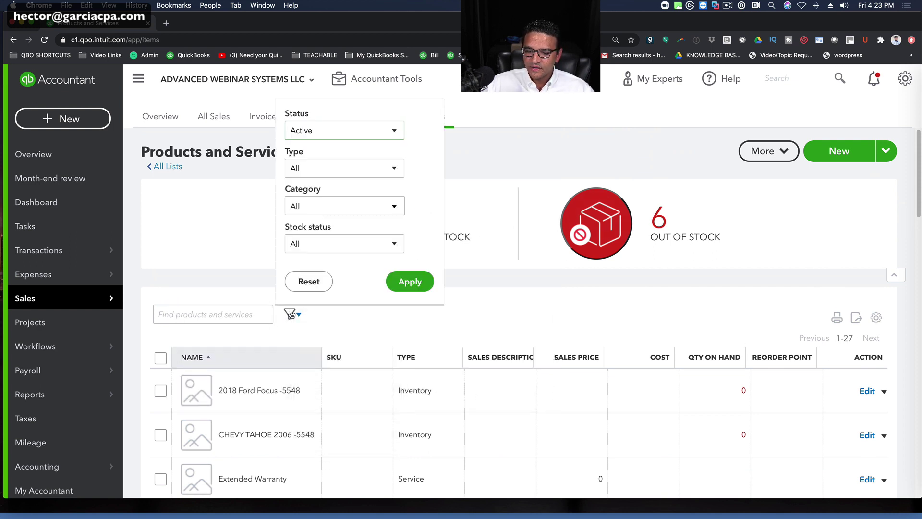
click(316, 215)
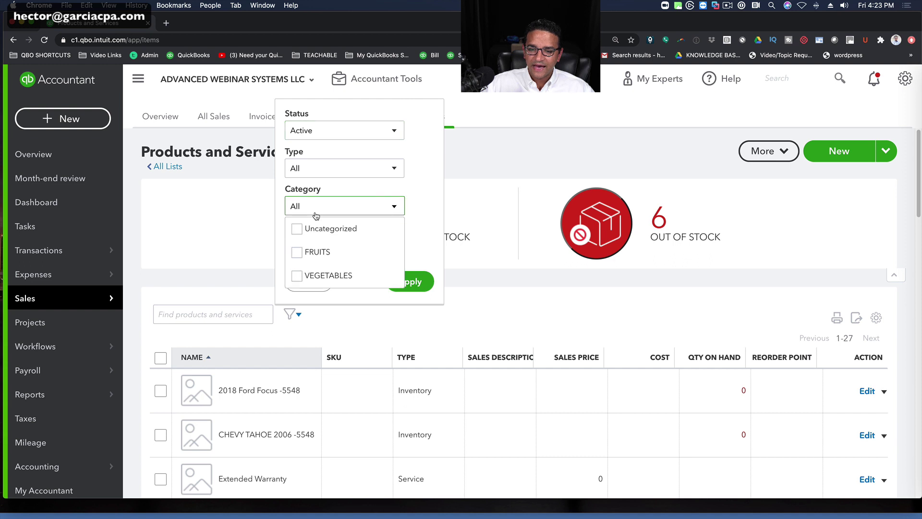
click(313, 252)
click(425, 284)
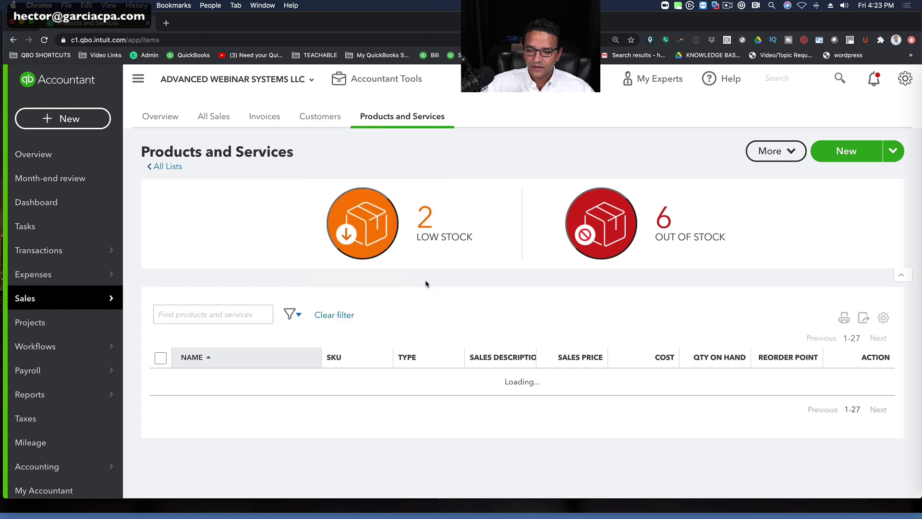
Step: Add the VEGETABLES category to the products and services list filter alongside FRUITS, and apply it
click(291, 315)
click(320, 207)
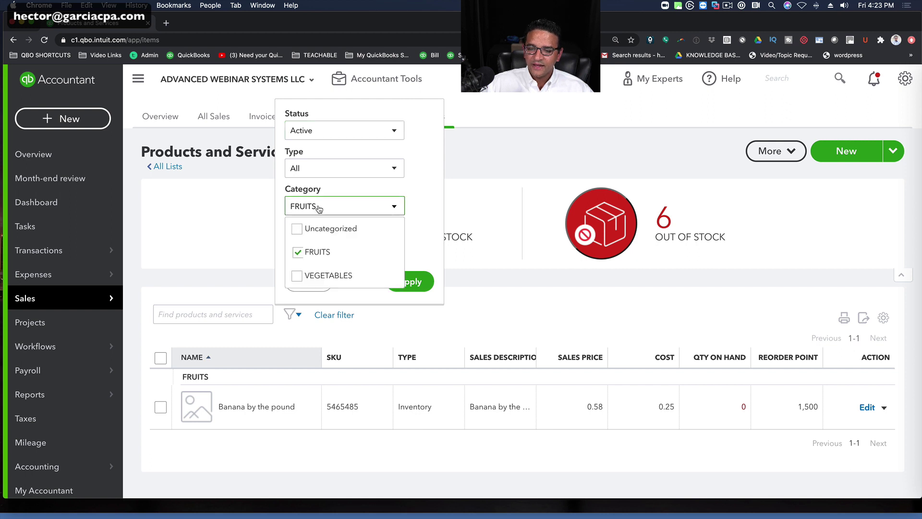
right_click(296, 276)
key(Escape)
click(296, 277)
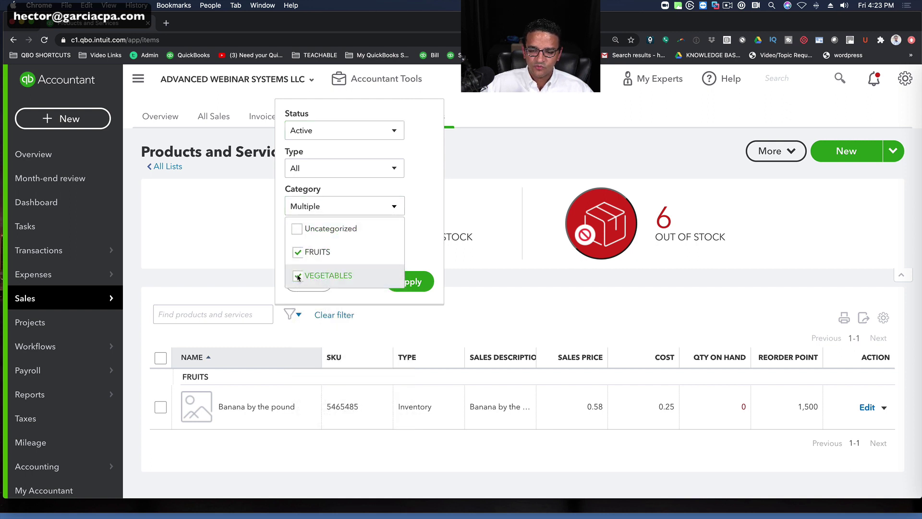
click(426, 287)
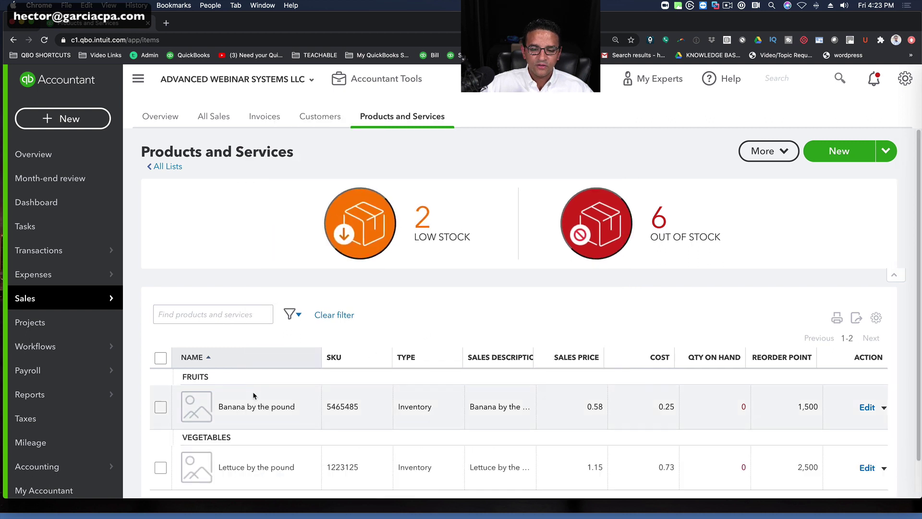
Step: Duplicate the banana item and name the copy "Mango by the pound"
scroll(396, 353, down, 2)
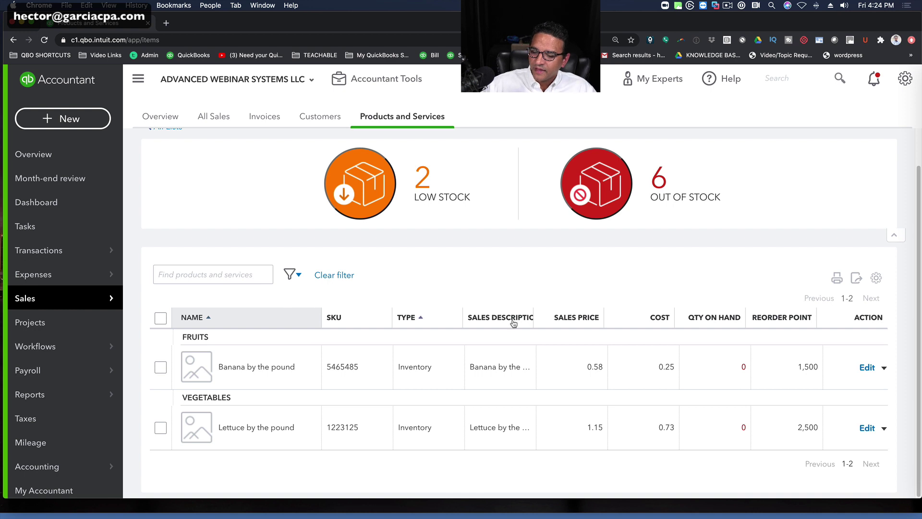
click(882, 368)
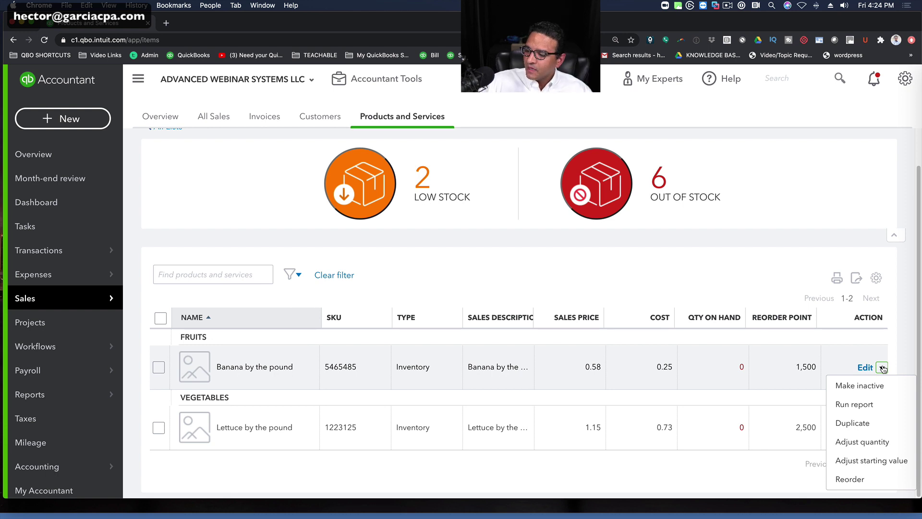
click(859, 423)
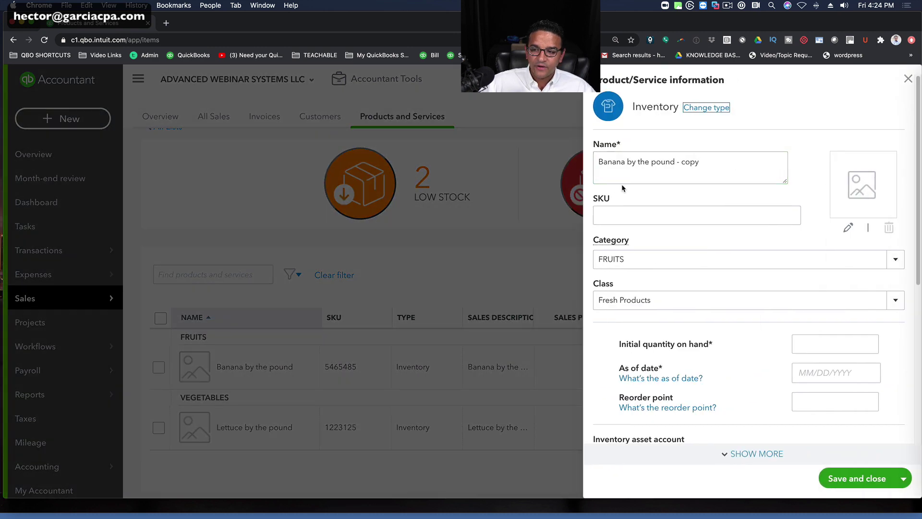
triple_click(625, 167)
double_click(625, 167)
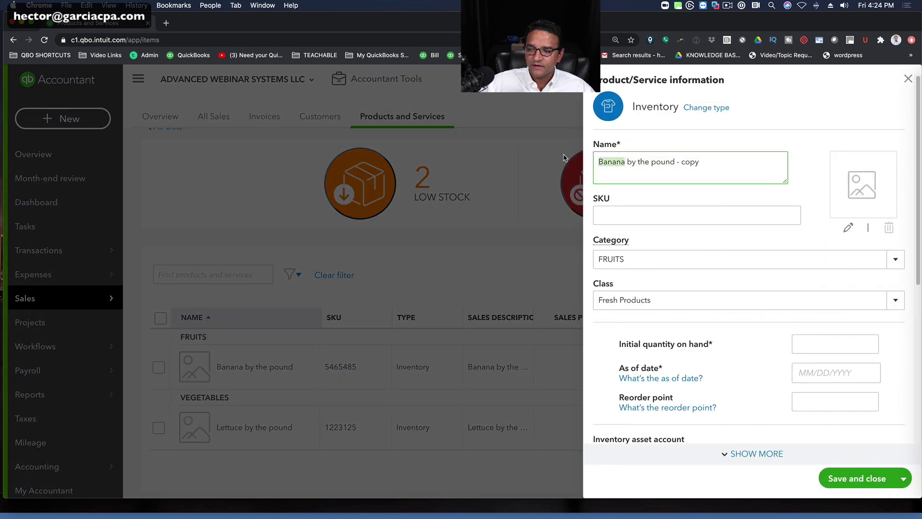
text(Mago)
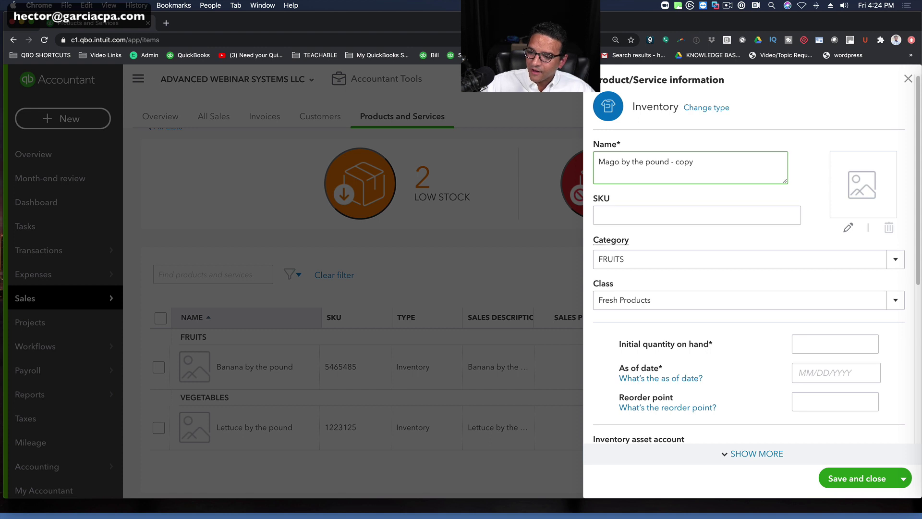
click(609, 161)
text(n)
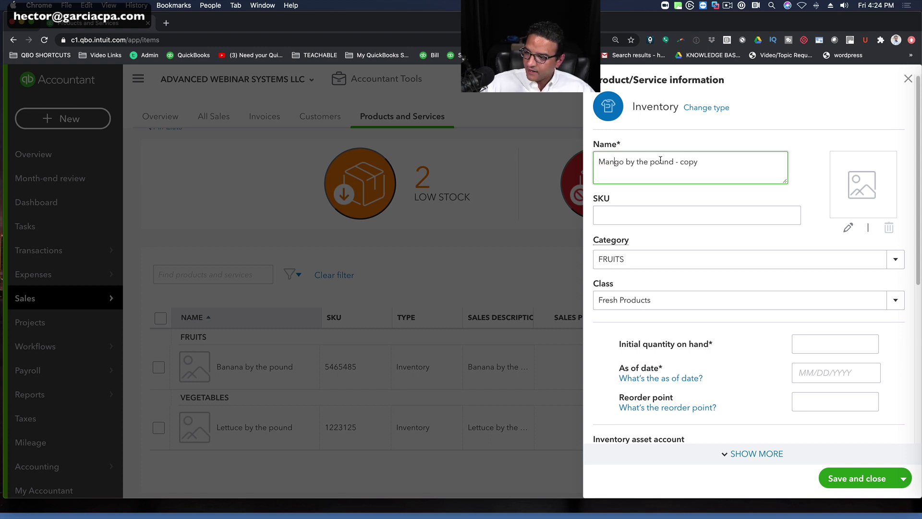
drag(674, 166, 742, 167)
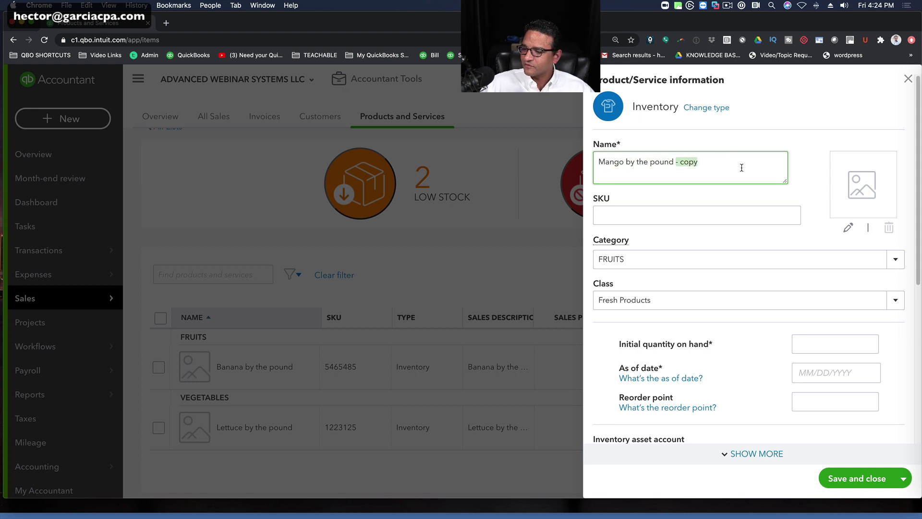
key(BackSpace)
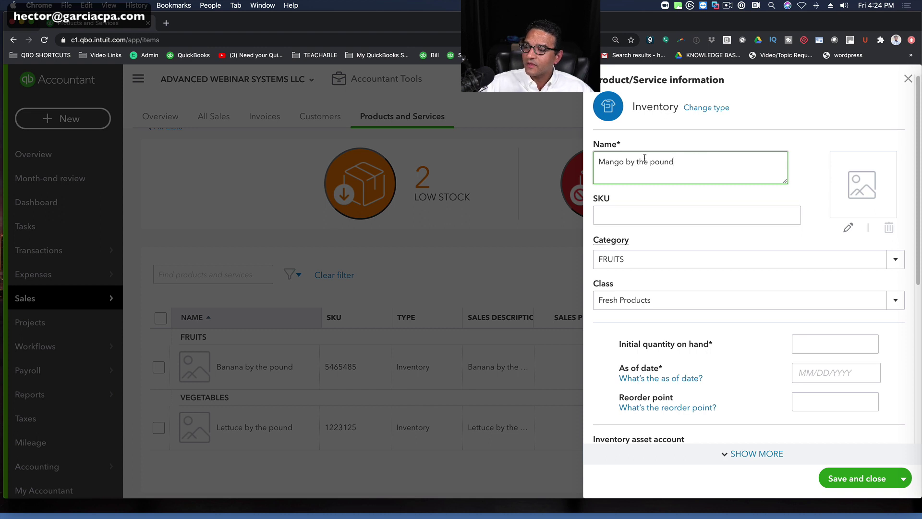
Step: Set the mango item's SKU to 78951556
click(620, 218)
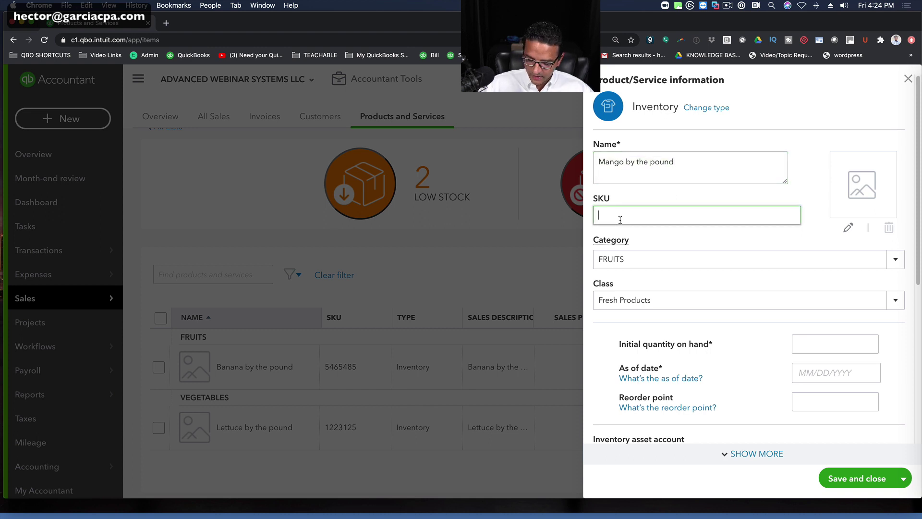
text(78951556)
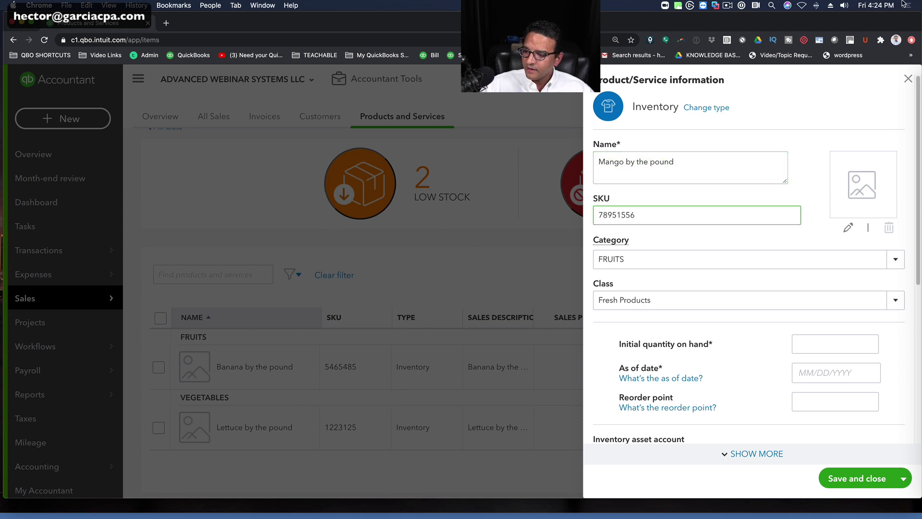
click(644, 259)
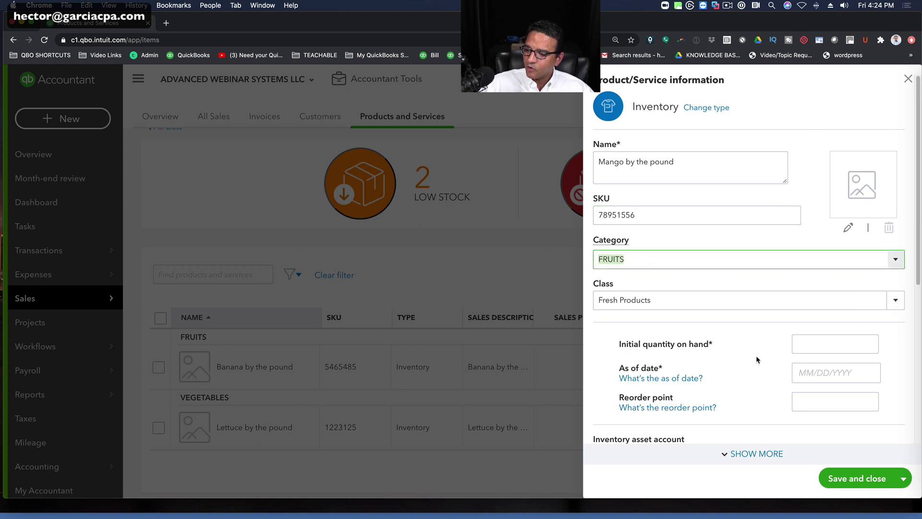
Step: Set the mango item's initial quantity on hand to 0 as of 01/01/2020
click(830, 338)
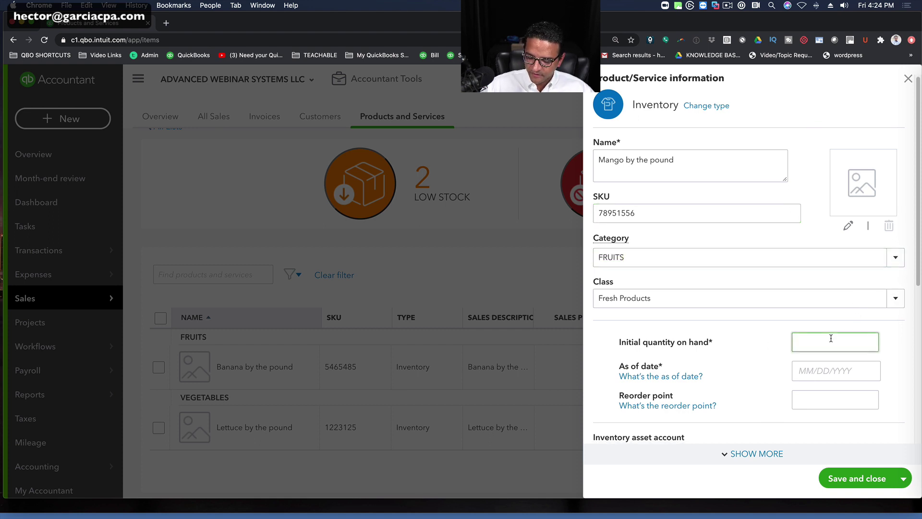
click(825, 369)
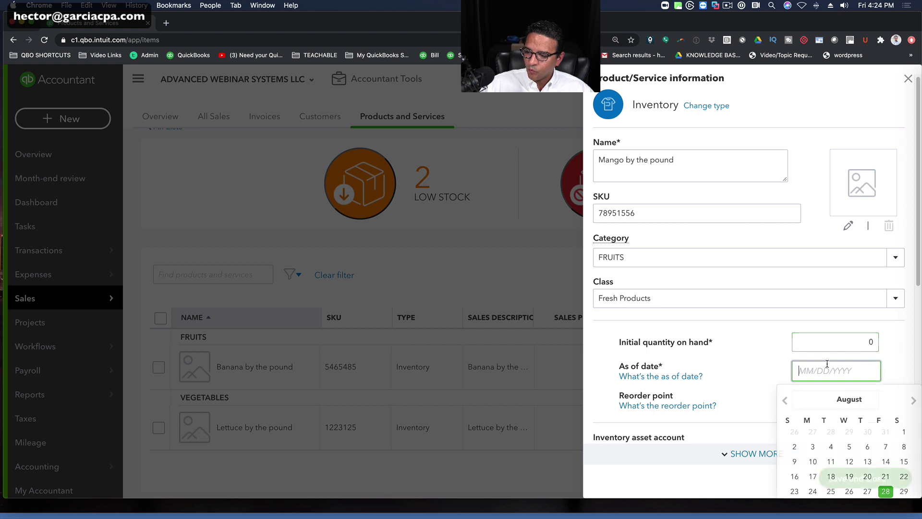
text(0101)
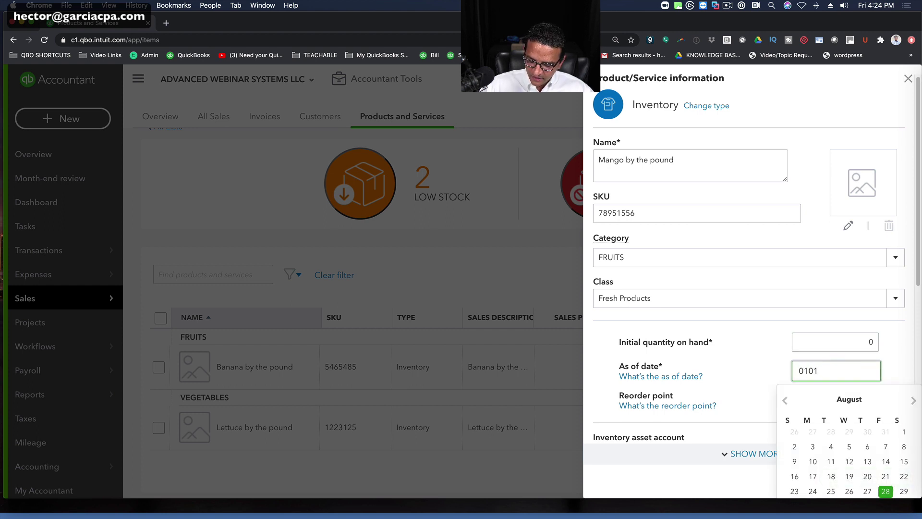
text(2020)
click(784, 402)
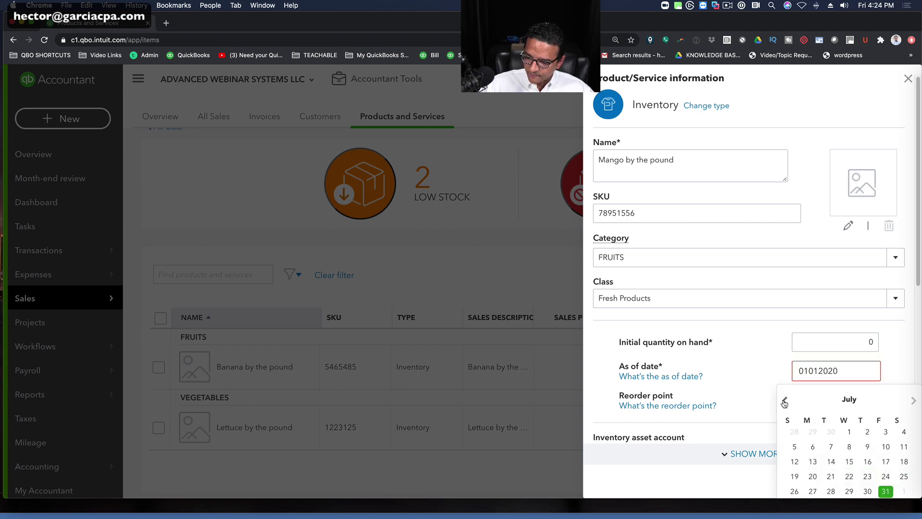
click(785, 401)
click(785, 401)
click(785, 401)
click(784, 402)
click(784, 402)
click(784, 402)
click(784, 401)
click(912, 402)
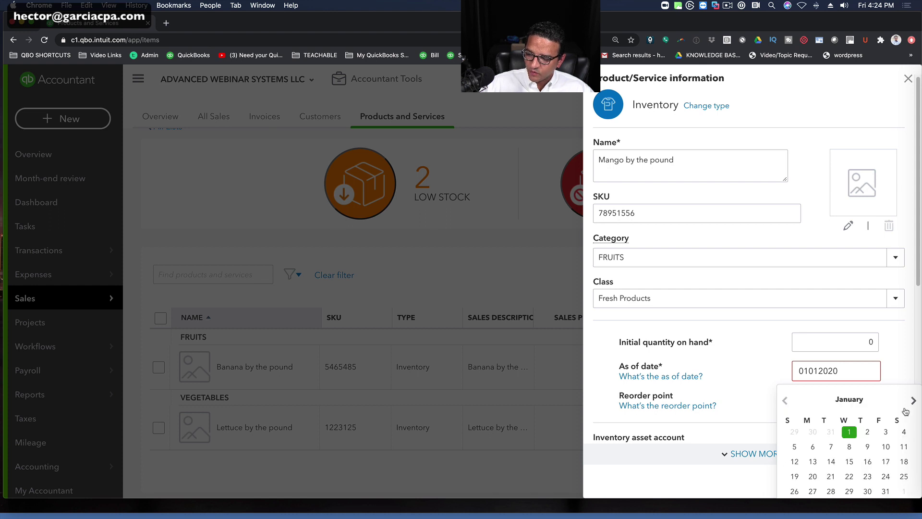
click(849, 431)
Step: Set the mango item's reorder point to 1,200
scroll(773, 372, down, 2)
click(805, 348)
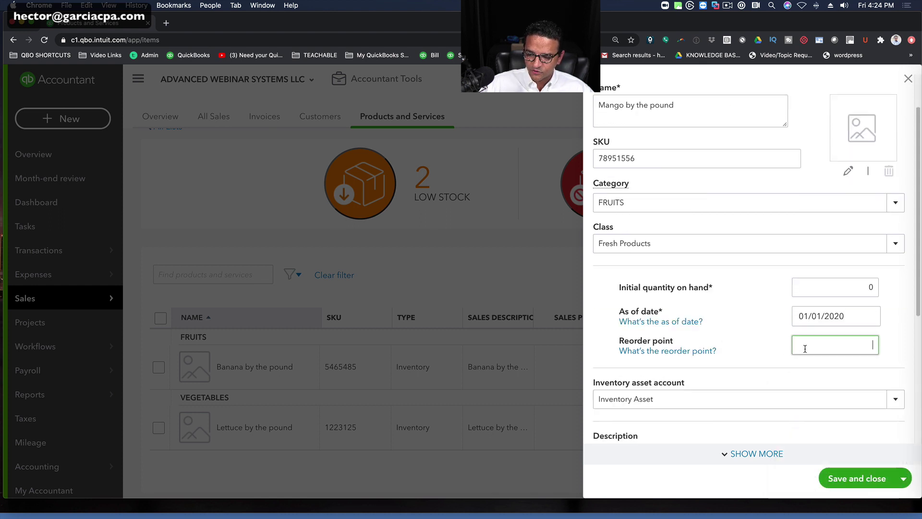
scroll(804, 349, up, 2)
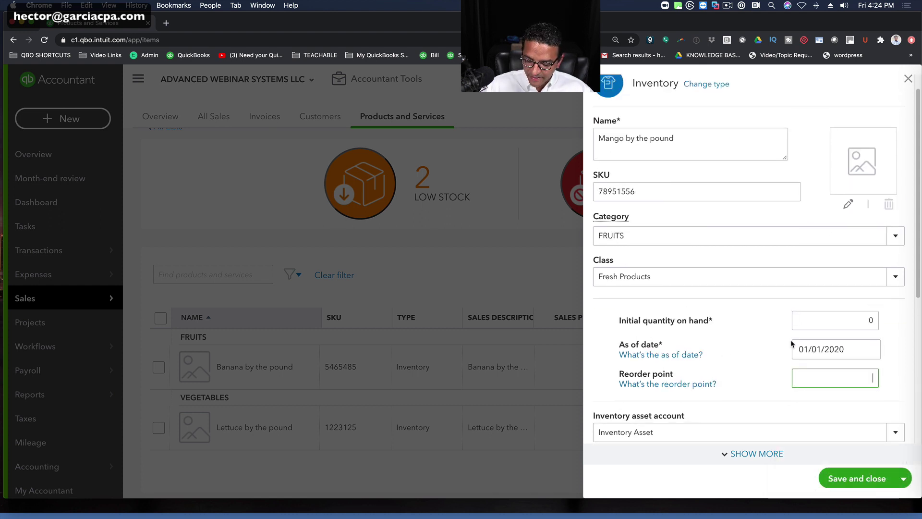
text(1200)
key(Tab)
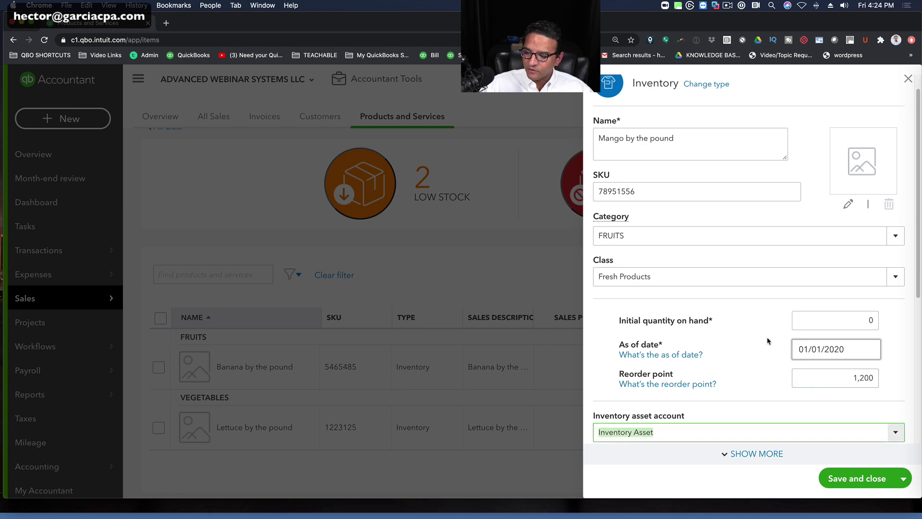
Step: Change the mango item's sales description to "Mango by the pound" and its sales price to 0.89
scroll(753, 356, down, 5)
click(698, 327)
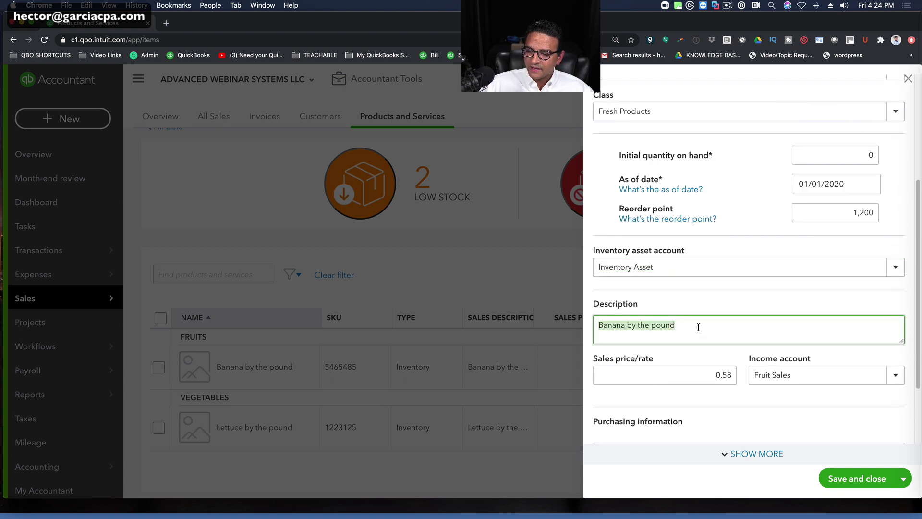
text(Mango by the pound)
key(Tab)
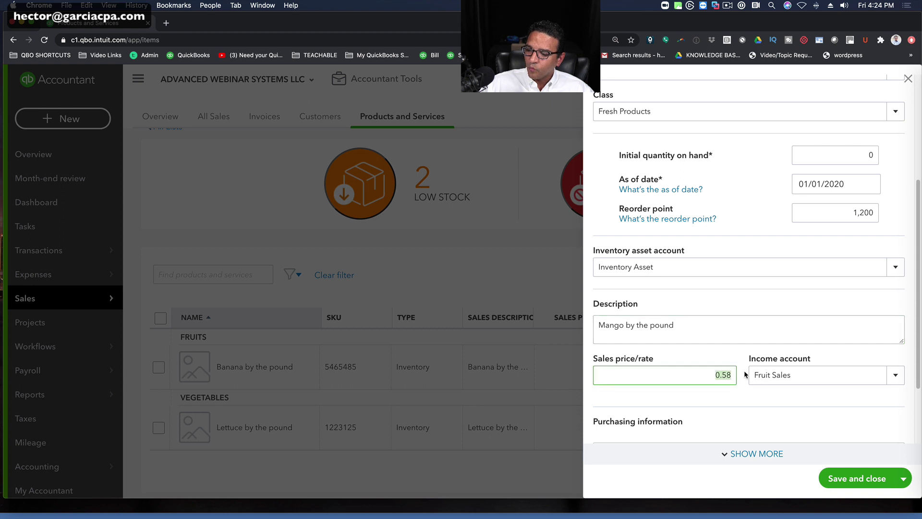
text(.89)
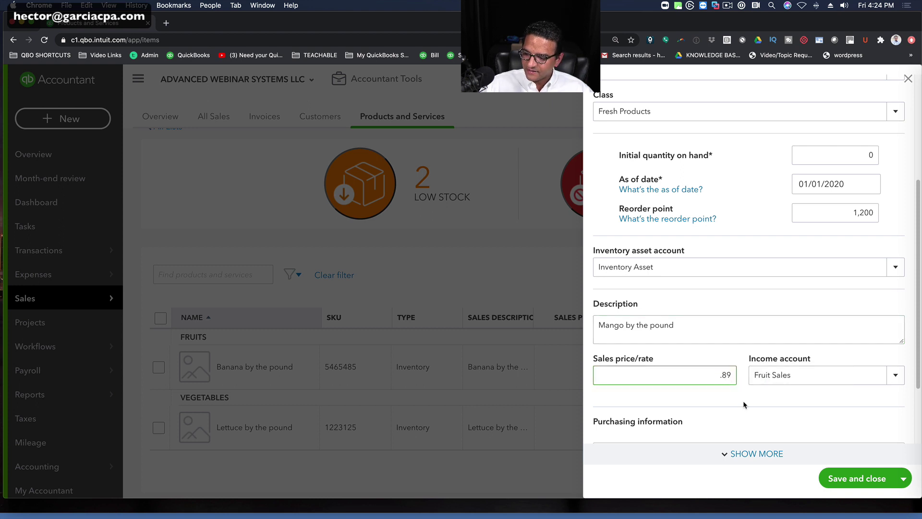
key(Tab)
Step: Replace the mango item's purchase description with "Mango by the pound"
scroll(791, 411, down, 2)
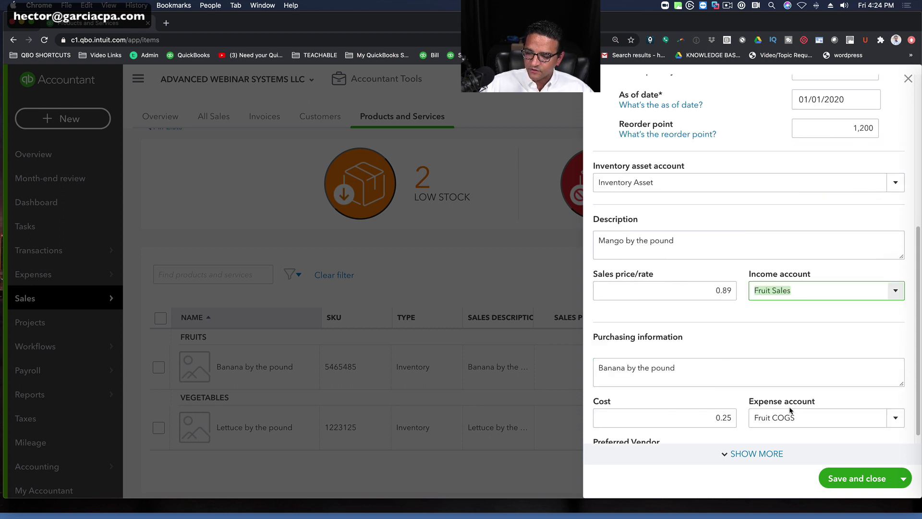
scroll(790, 411, down, 1)
triple_click(696, 329)
text(Mango by the pound)
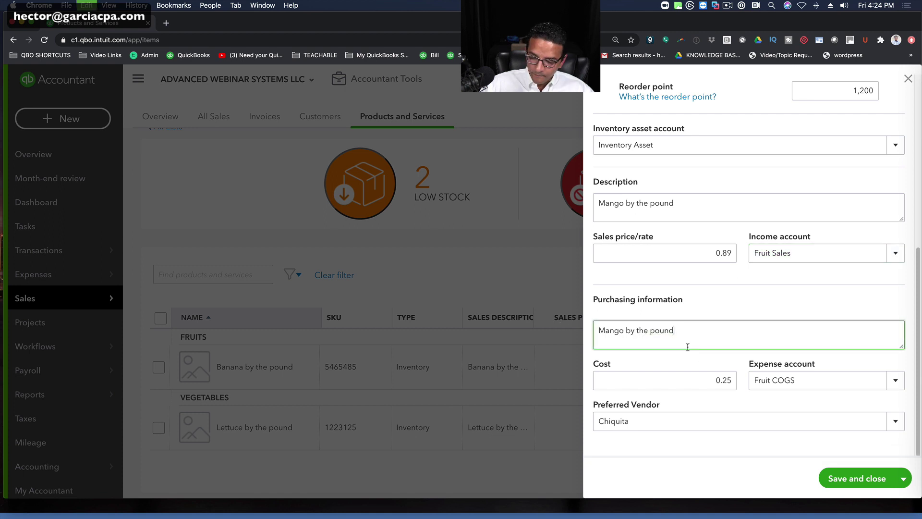
Step: Set the mango item's cost to 0.41, and save and close the item
double_click(710, 381)
text(.4)
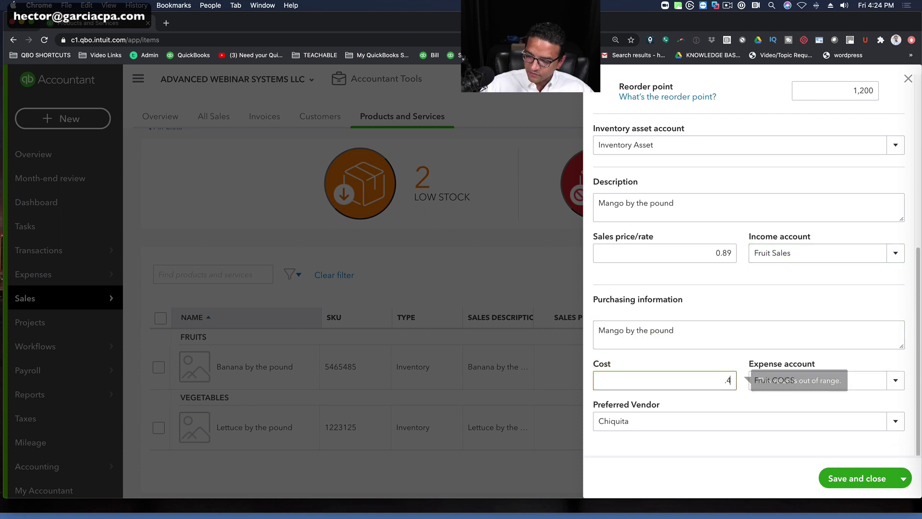
text(1)
key(Tab)
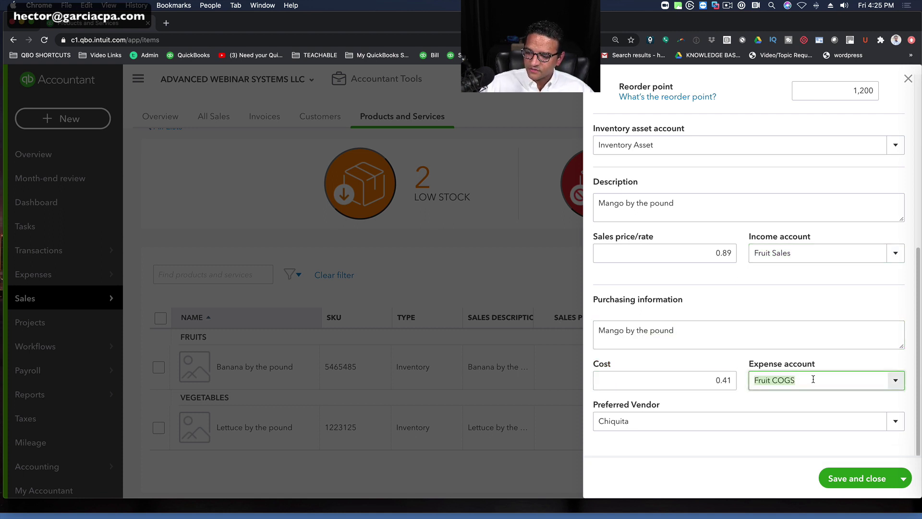
click(660, 420)
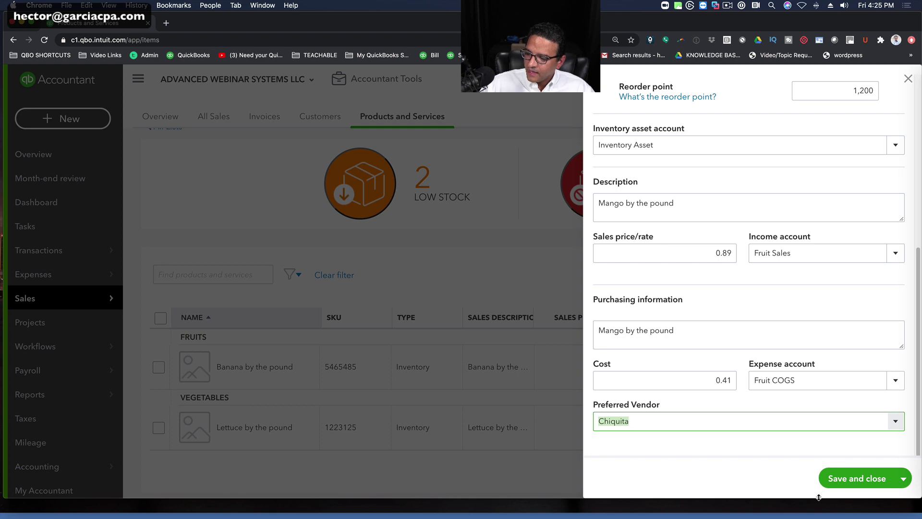
click(866, 476)
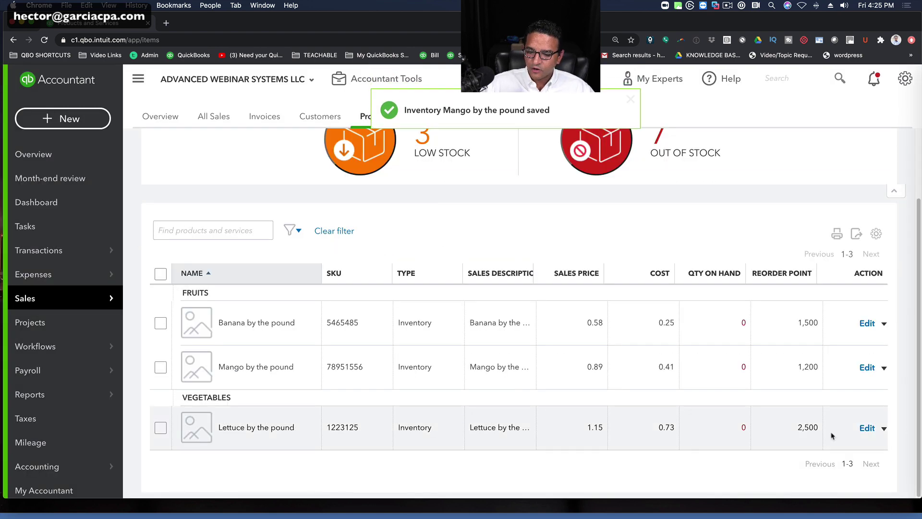
Step: Duplicate the lettuce item and name the copy "Carrots by the pound"
click(884, 428)
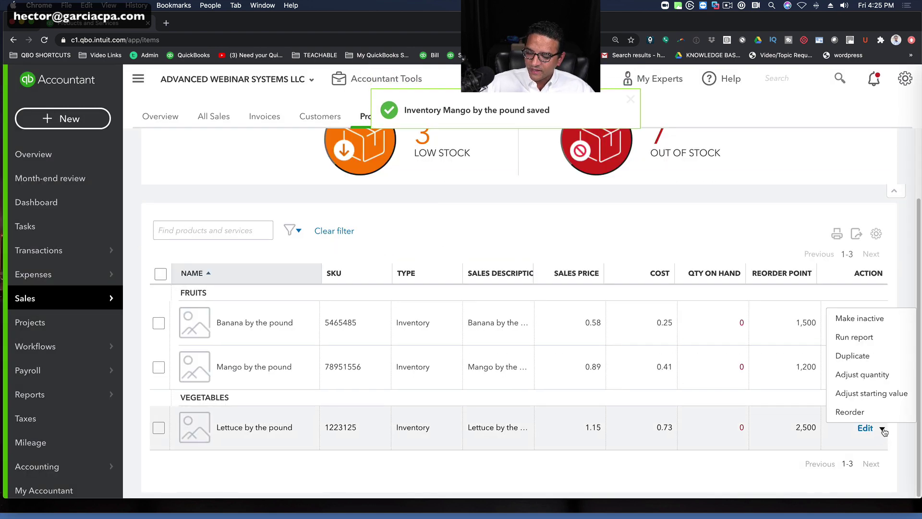
click(863, 352)
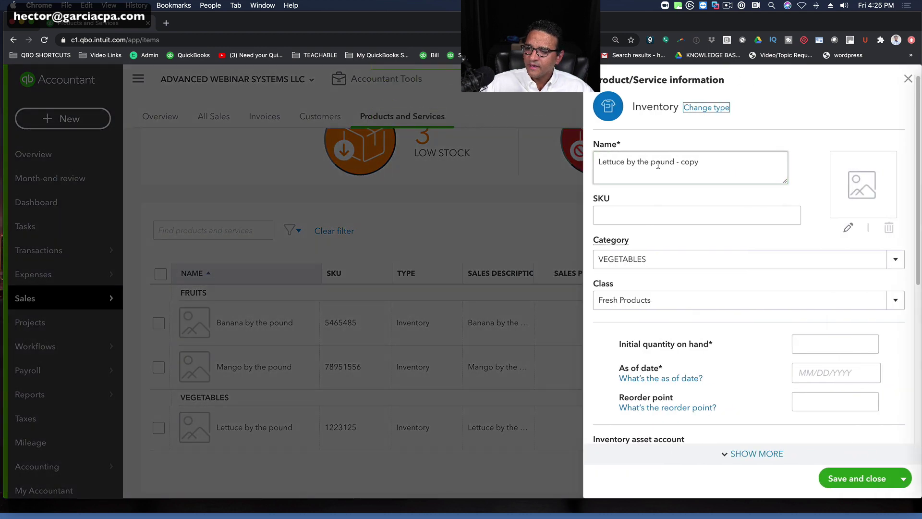
click(658, 165)
drag(624, 162, 570, 160)
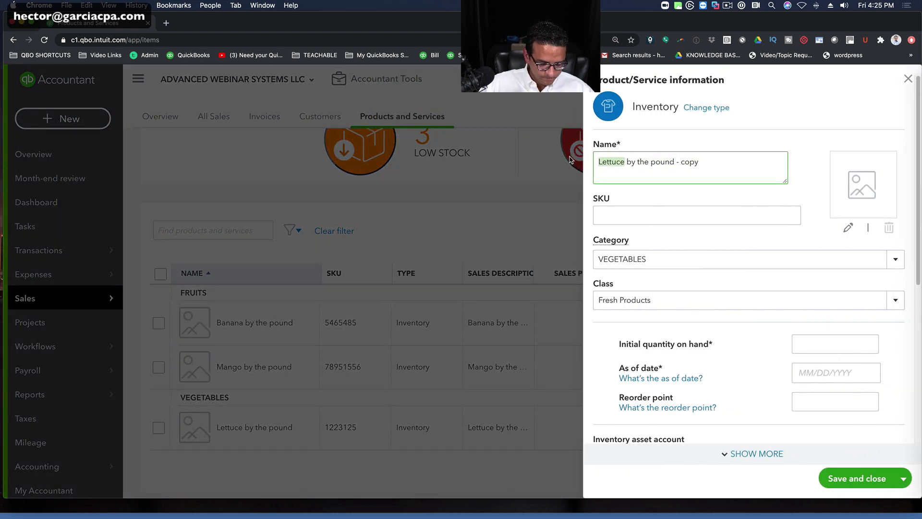
text(Carrots)
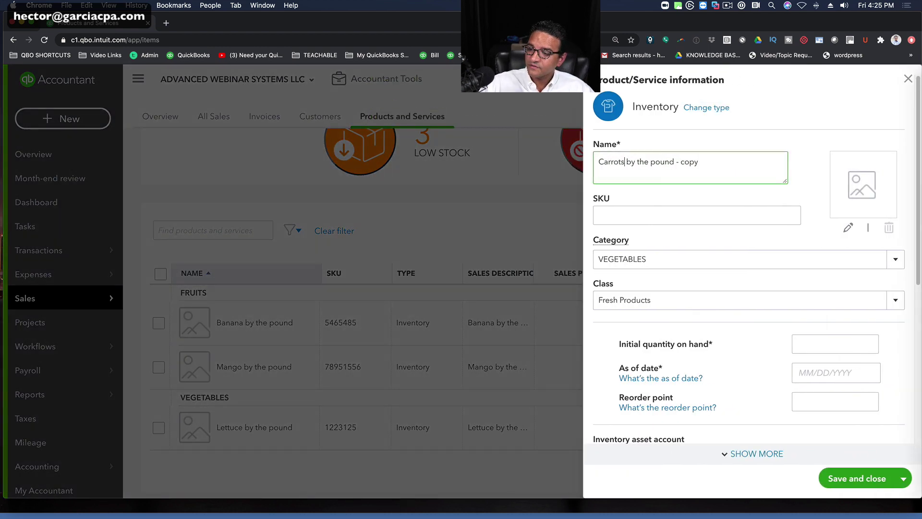
double_click(730, 158)
key(BackSpace)
key(BackSpace)
key(BackSpace)
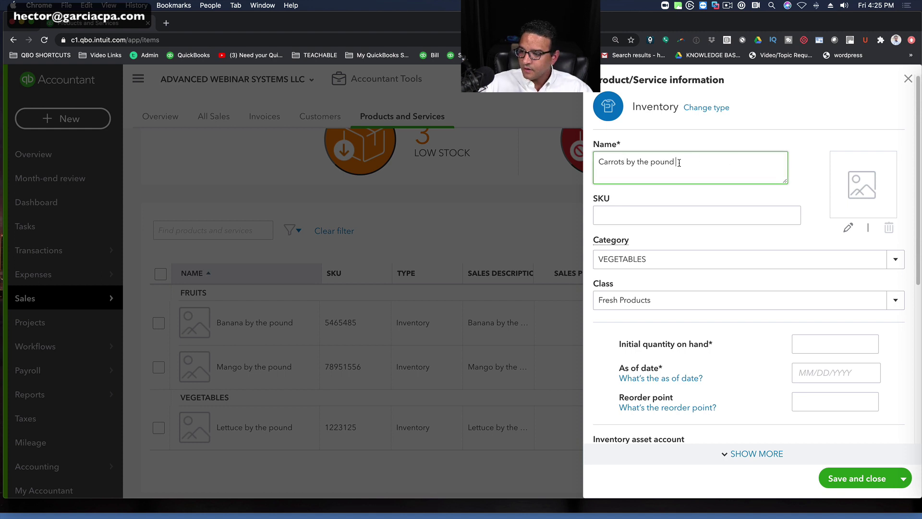
Step: Copy the new item's name for reuse and set the carrot item's SKU to 5485251
key(super+a)
drag(688, 166, 507, 145)
click(650, 219)
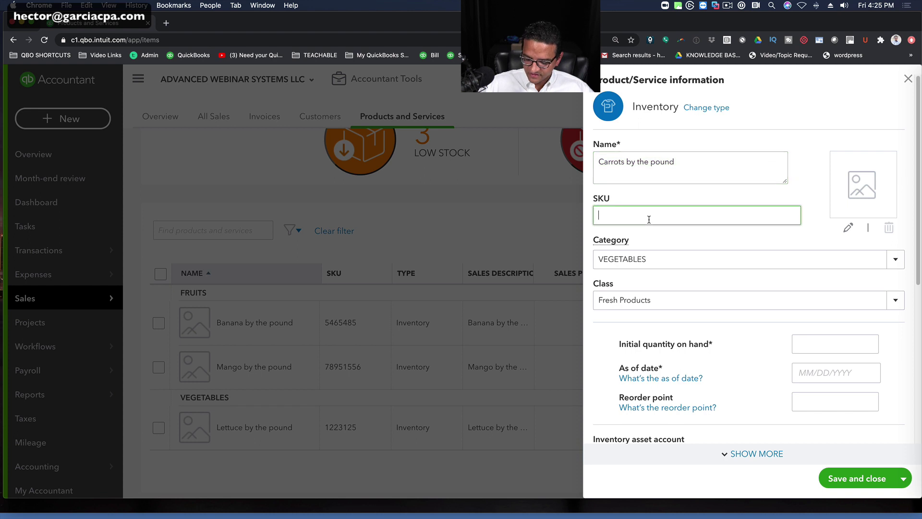
text(5485251)
Step: Set the carrot item's initial quantity to 0, its as-of date to 01/01/2020 and its reorder point to 6,000
click(823, 338)
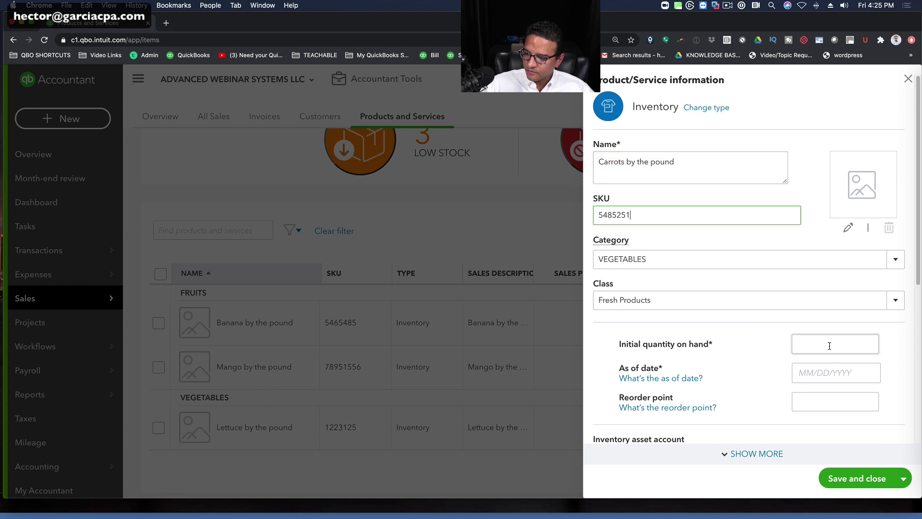
key(Tab)
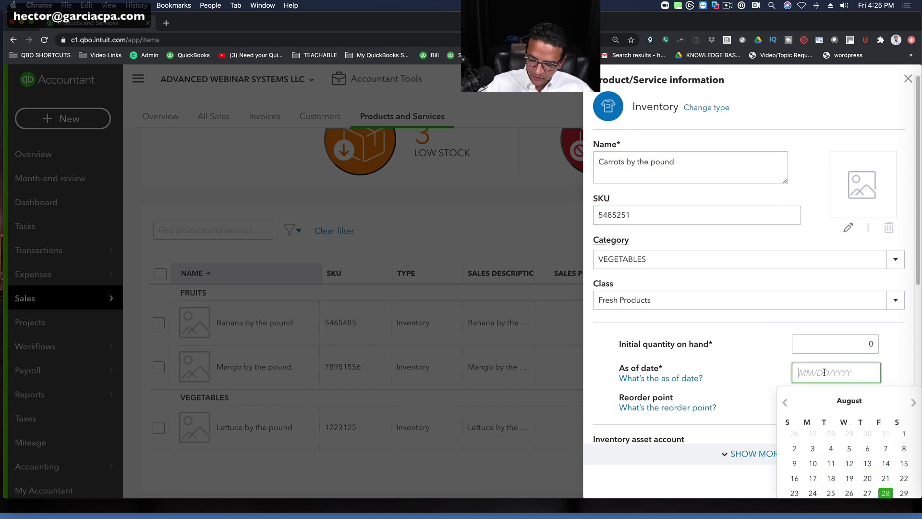
text(01/01/2020)
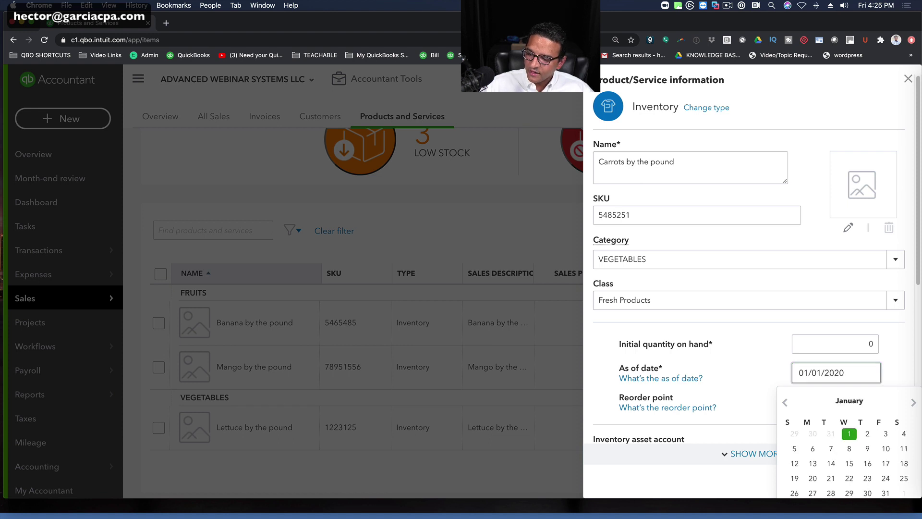
click(845, 432)
click(843, 406)
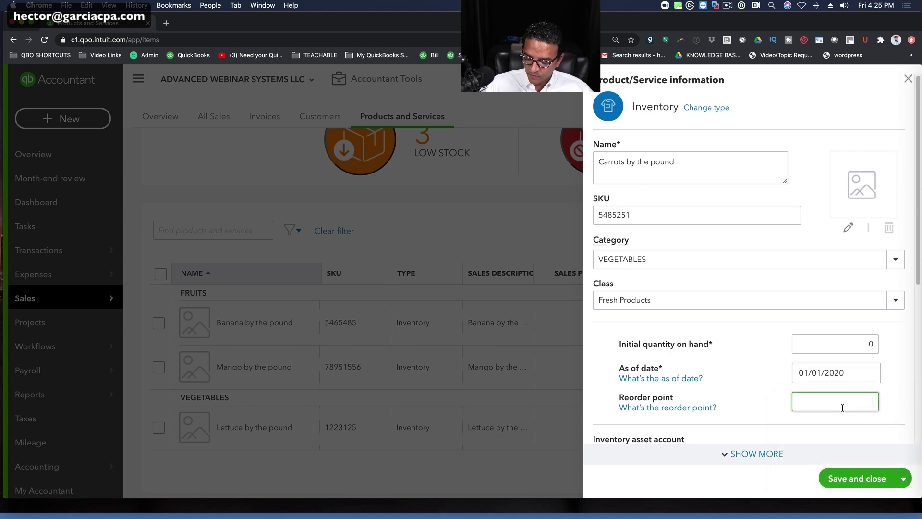
text(6000)
key(Tab)
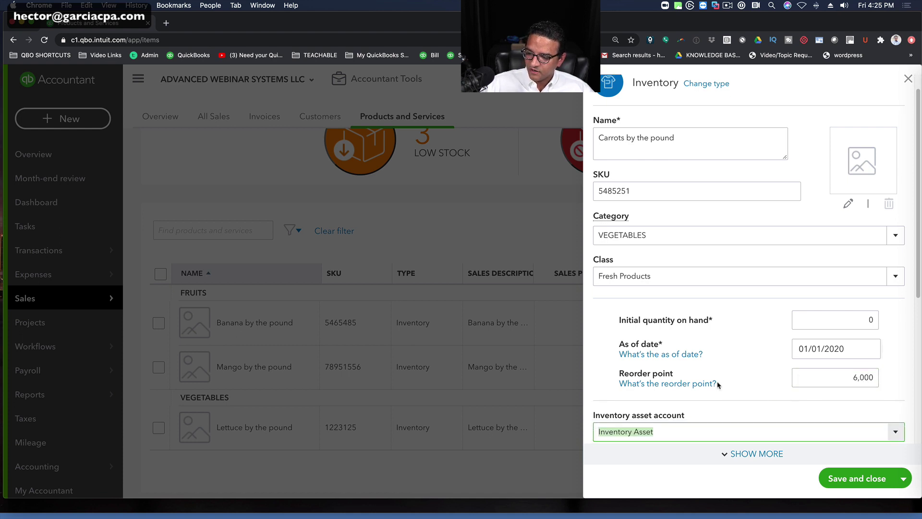
Step: Replace the carrot item's sales description with "Carrots by the pound" and set its sales price to 0.69
scroll(760, 345, down, 3)
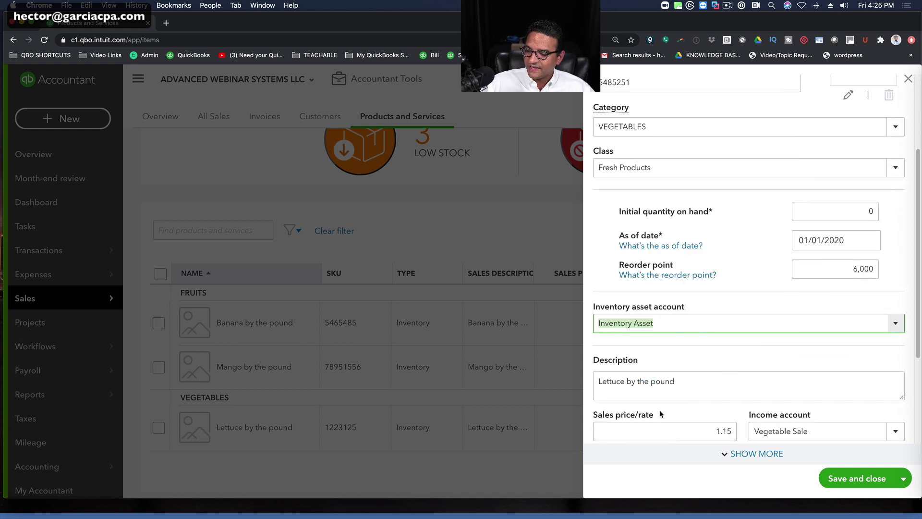
key(Tab)
key(cmd+v)
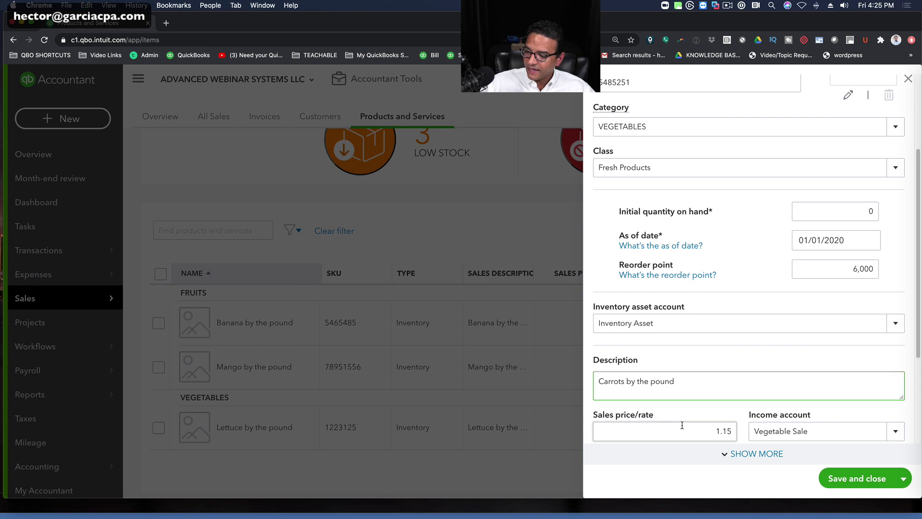
key(Tab)
scroll(736, 366, down, 1)
scroll(736, 366, down, 2)
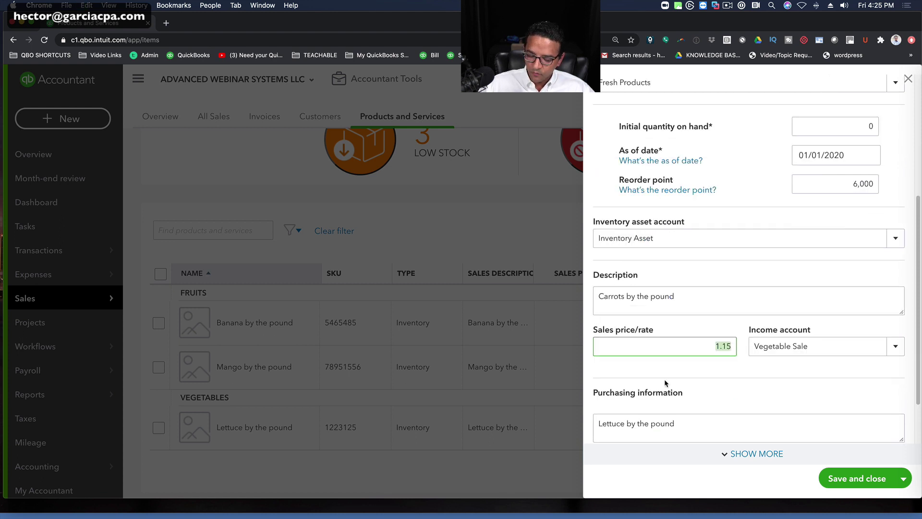
text(.69)
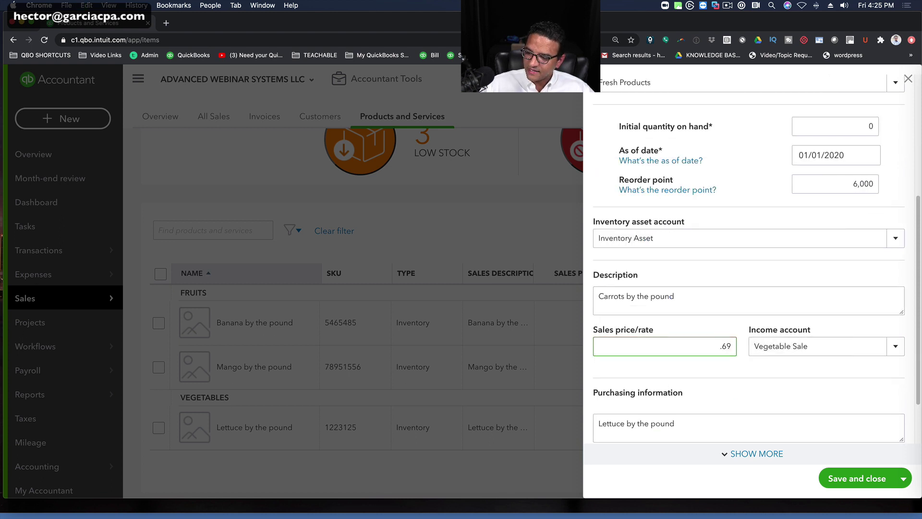
Step: Set the carrot item's cost to 0.31, and save and close the item
scroll(679, 386, down, 2)
drag(679, 387, 750, 385)
text(.31)
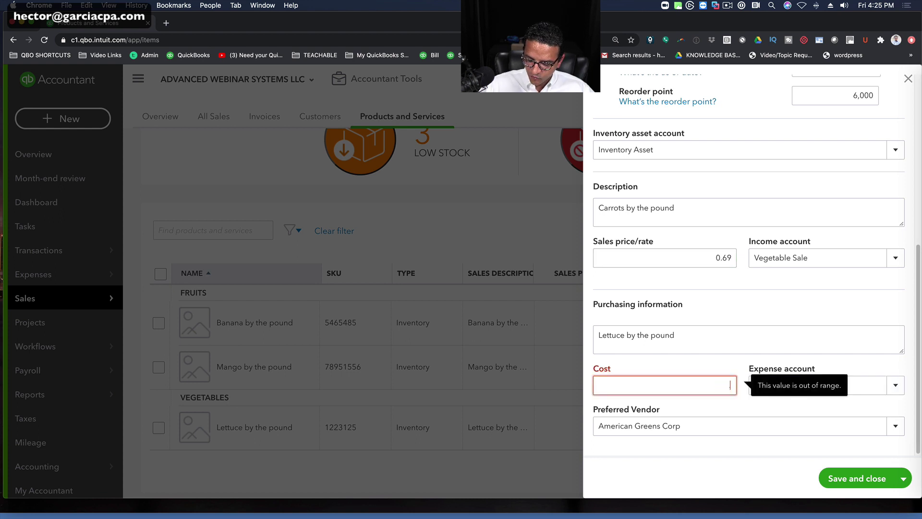
key(Tab)
key(Tab)
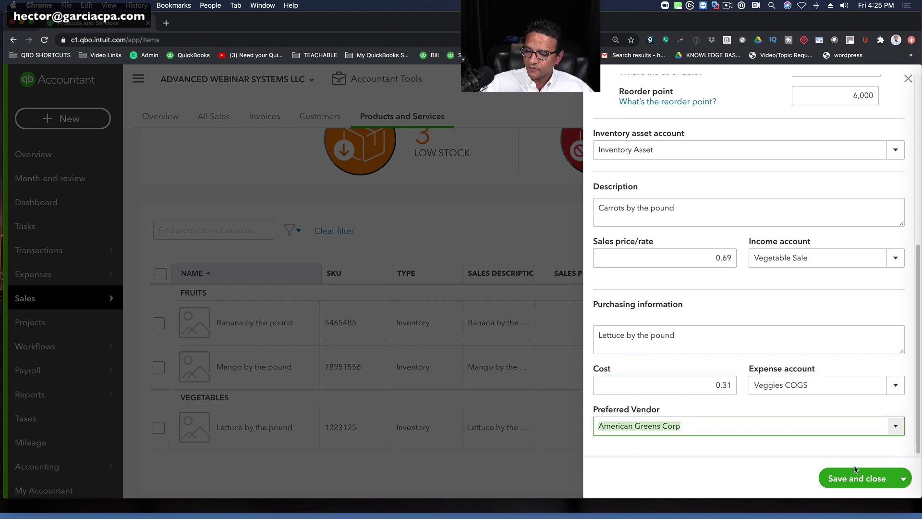
click(876, 479)
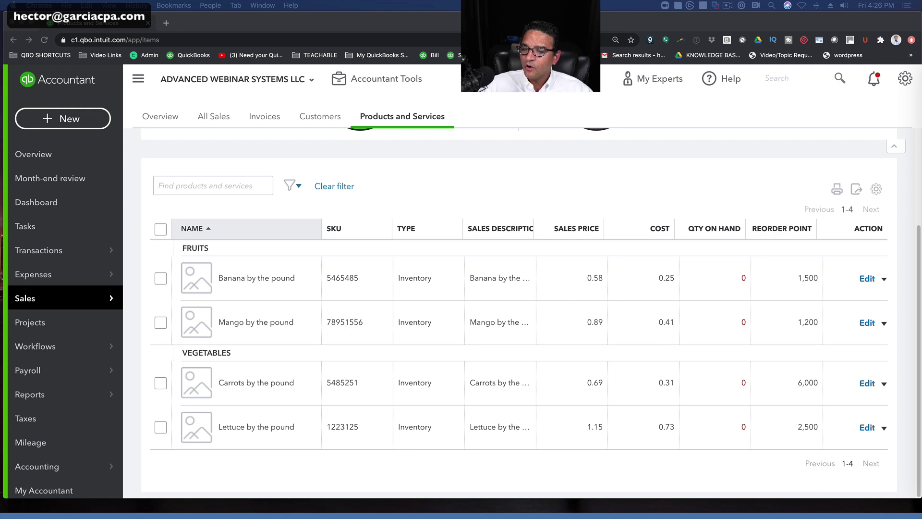
Step: Filter the products and services list by category to show only Uncategorized items
scroll(641, 202, up, 3)
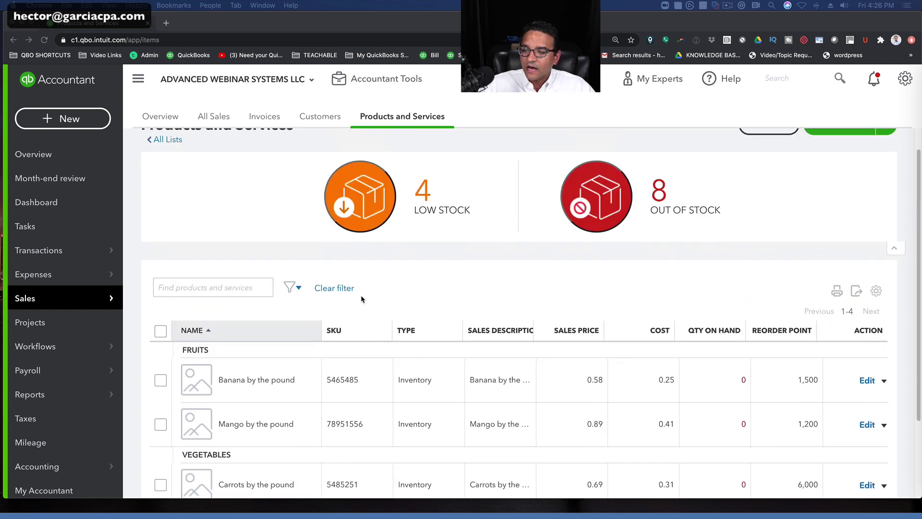
scroll(458, 302, down, 1)
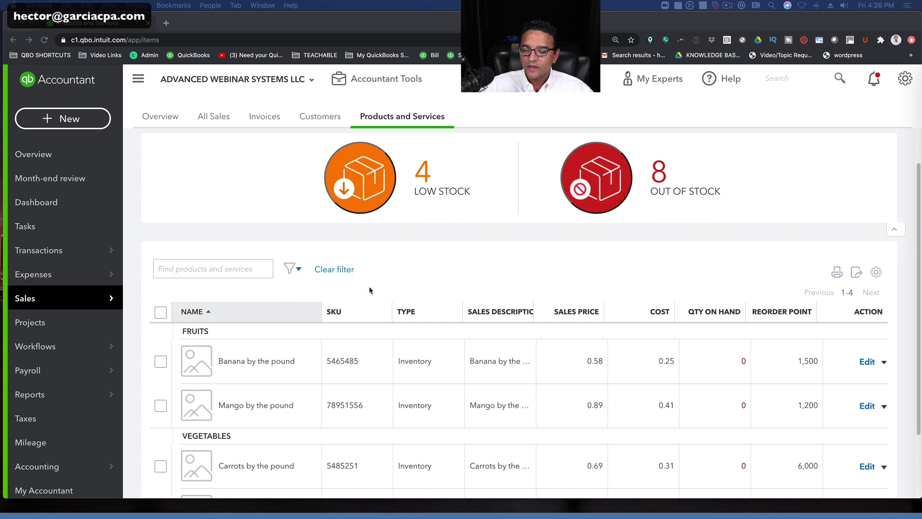
click(298, 269)
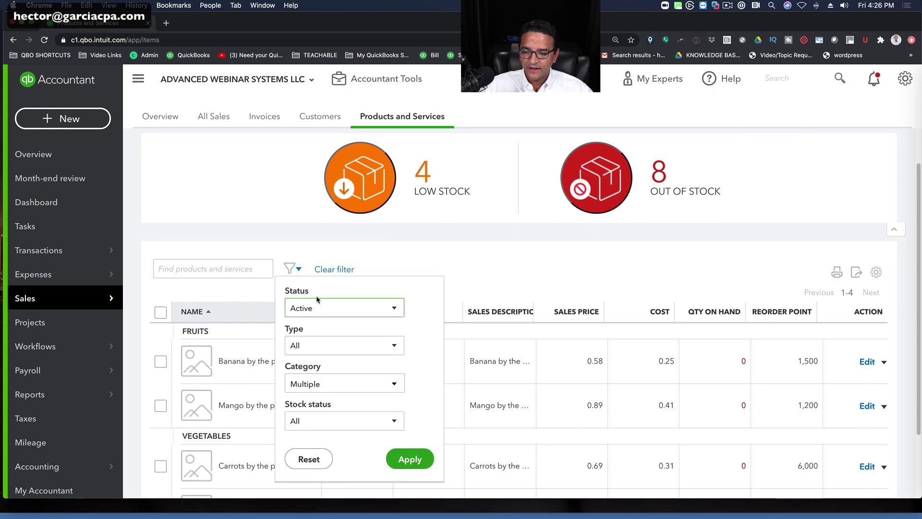
click(322, 384)
click(297, 429)
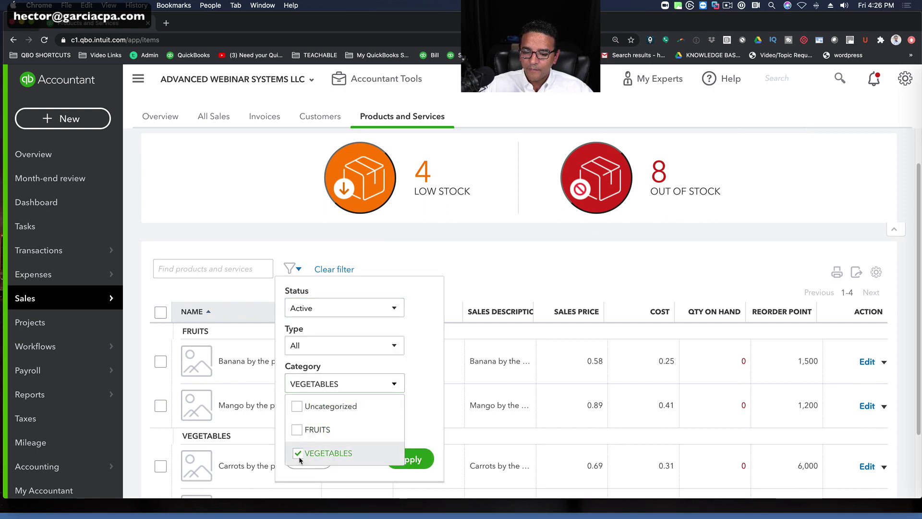
click(297, 453)
click(297, 406)
click(412, 460)
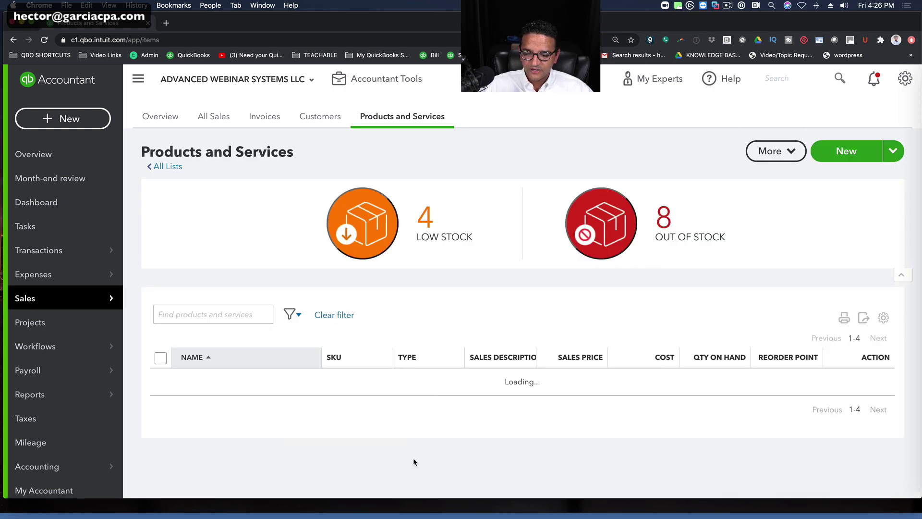
Step: Select all the uncategorized items and make them inactive in one batch, confirming the change
click(160, 358)
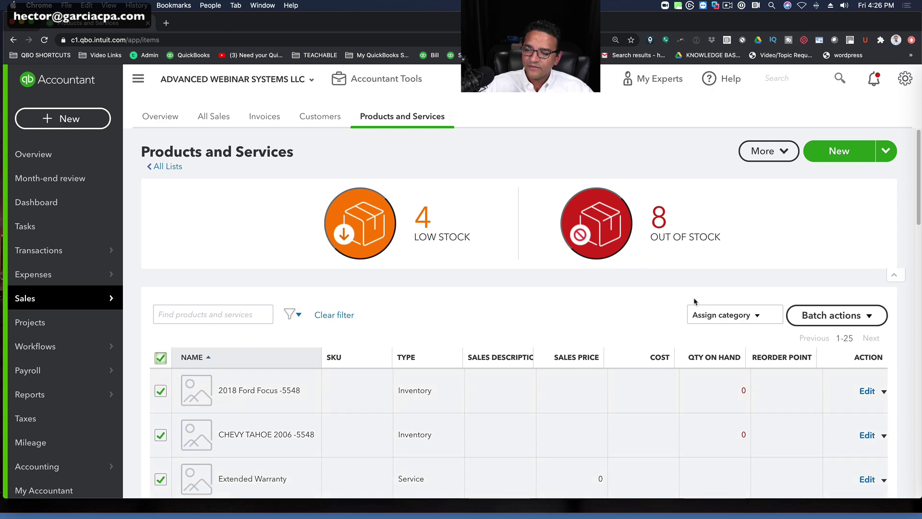
click(829, 321)
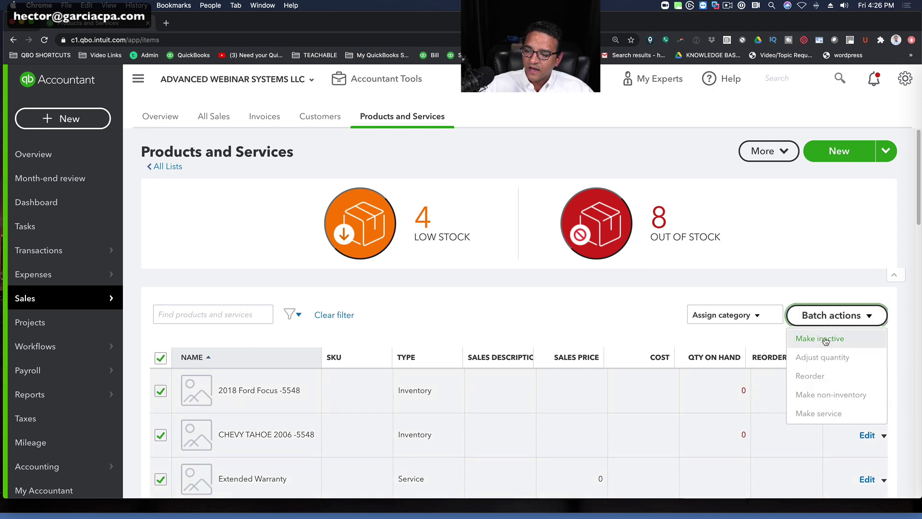
click(821, 339)
click(536, 299)
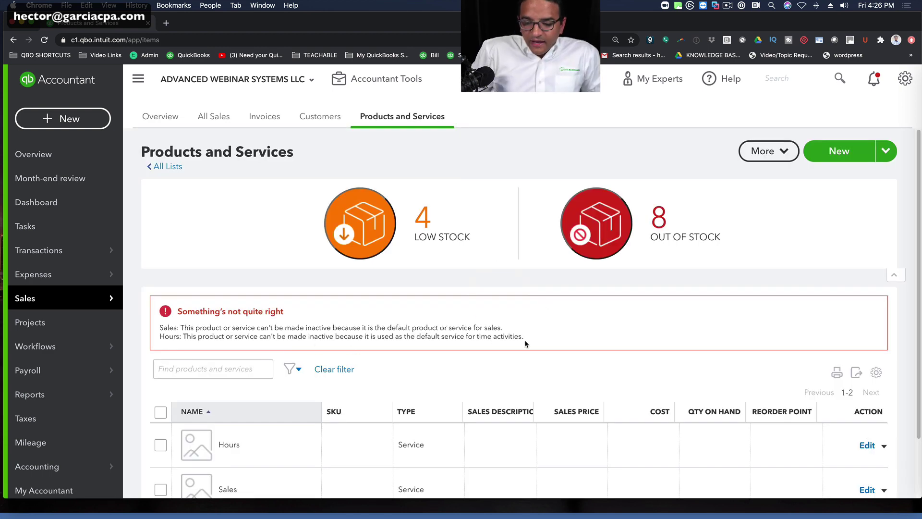
Step: Reload the products and services list without the category filter and review the remaining active items
scroll(524, 339, down, 3)
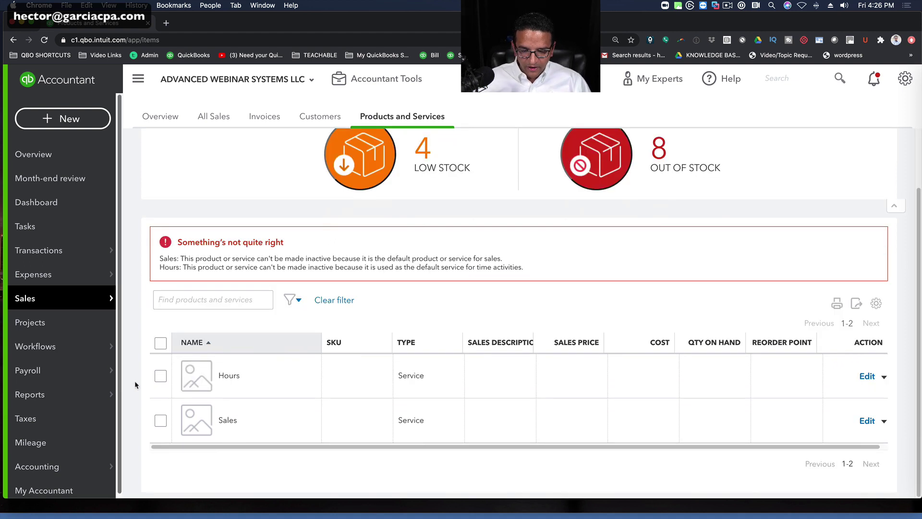
scroll(273, 355, up, 1)
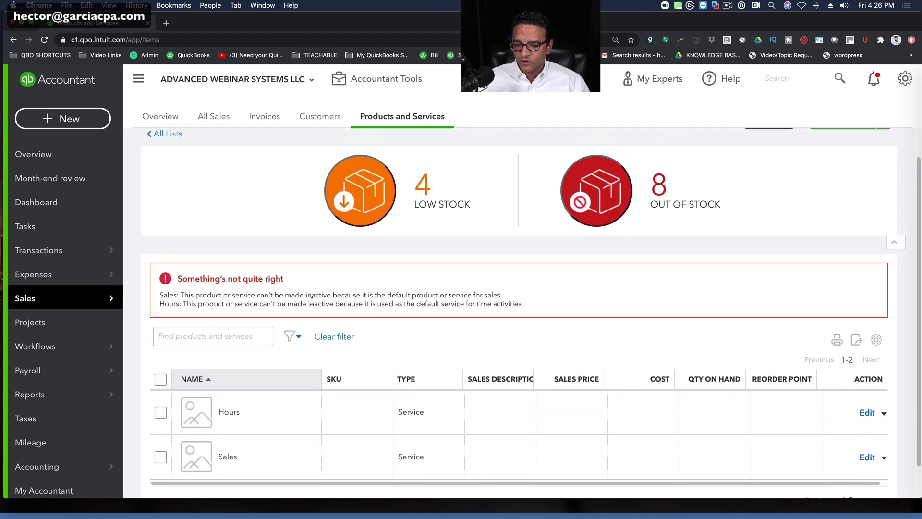
click(43, 40)
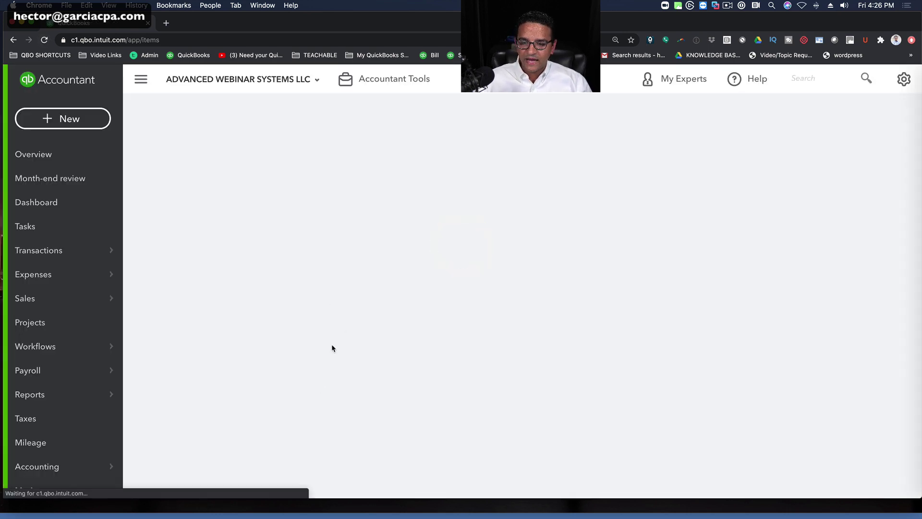
scroll(336, 346, down, 5)
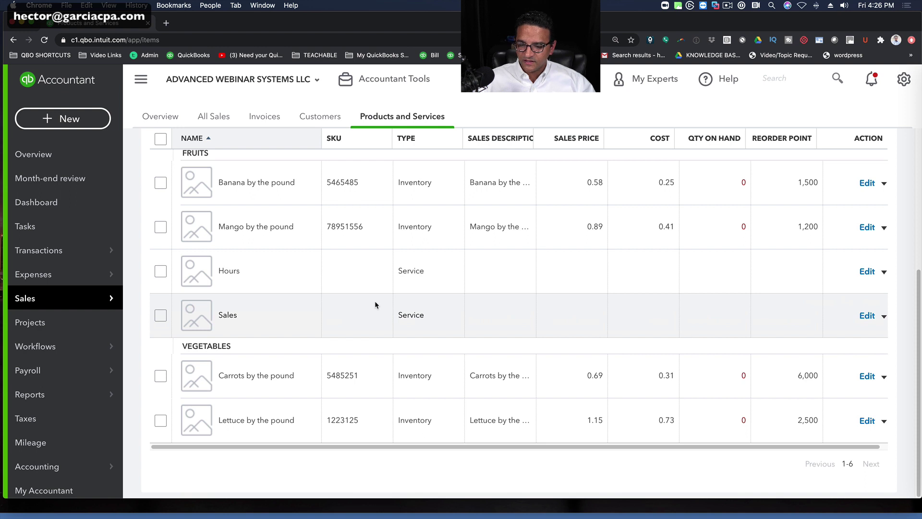
scroll(312, 269, up, 1)
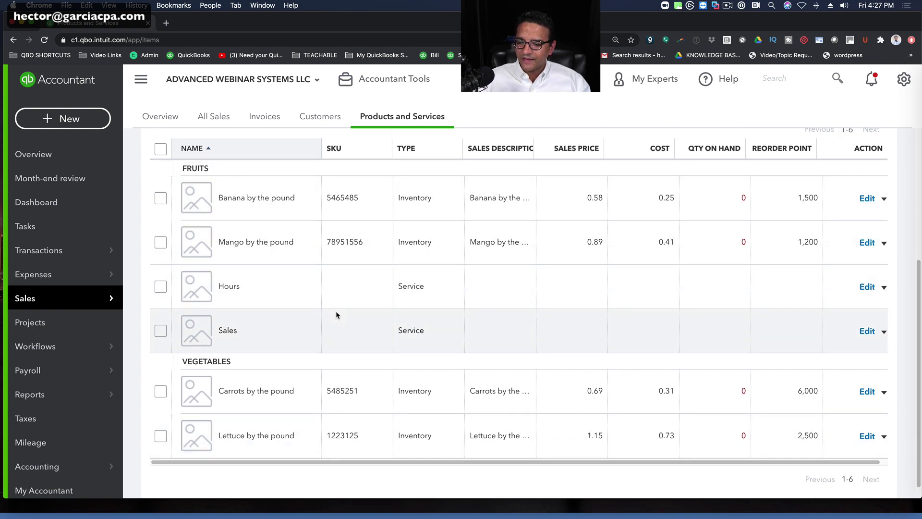
scroll(336, 311, up, 1)
scroll(336, 310, up, 1)
click(161, 315)
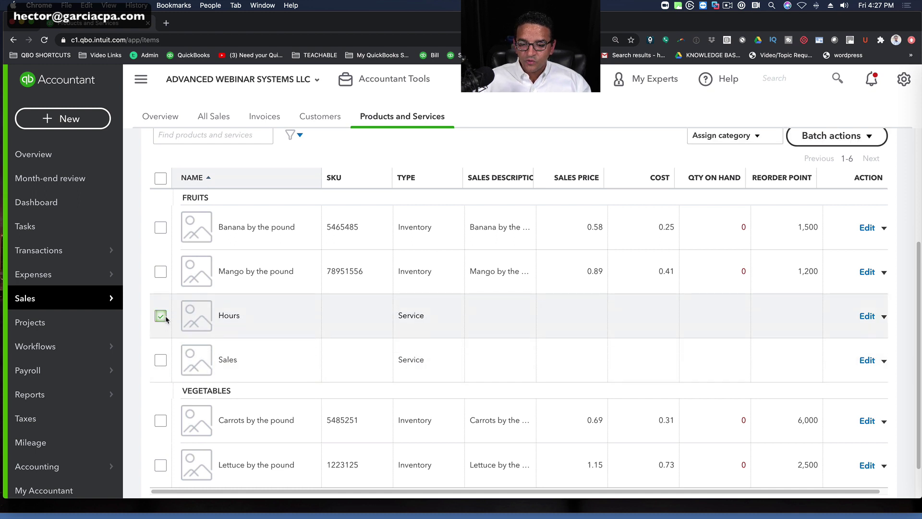
click(161, 361)
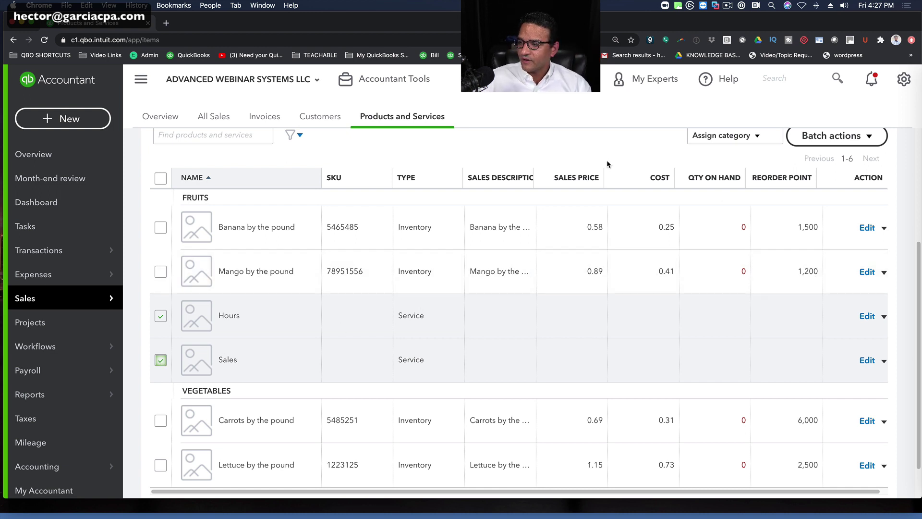
scroll(606, 160, up, 1)
click(738, 145)
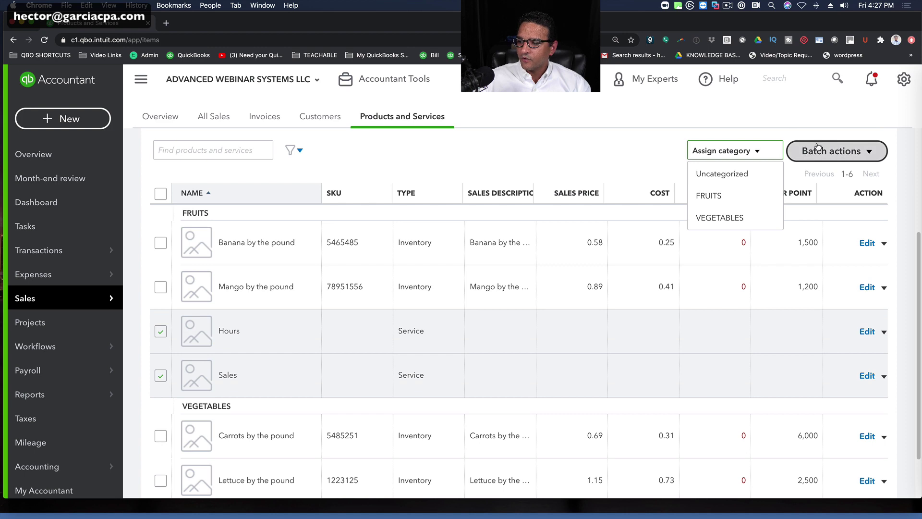
click(667, 155)
Step: Create and save a new product category named SERVICES
scroll(667, 154, up, 3)
scroll(666, 156, up, 3)
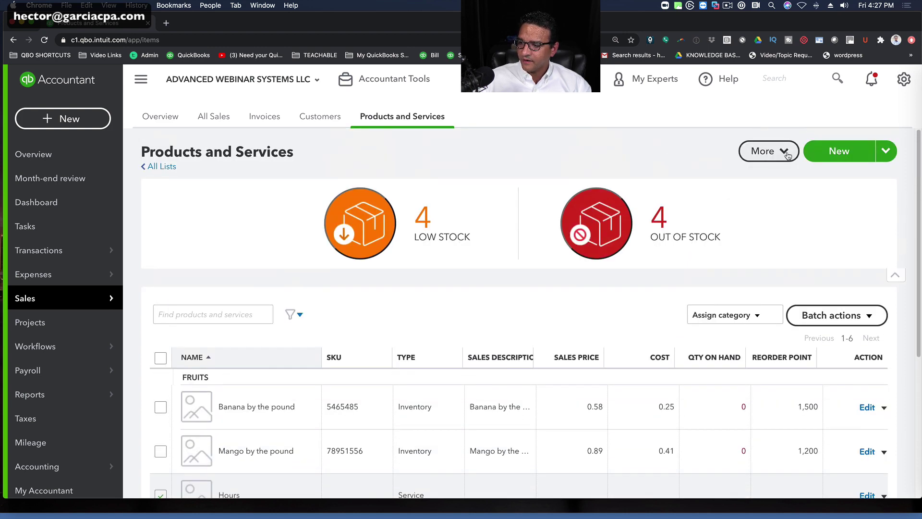
click(768, 151)
click(788, 182)
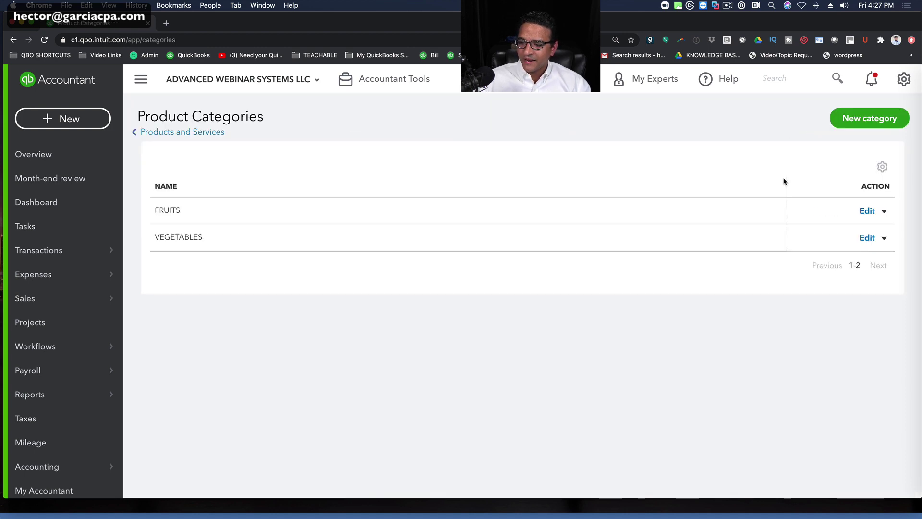
click(874, 121)
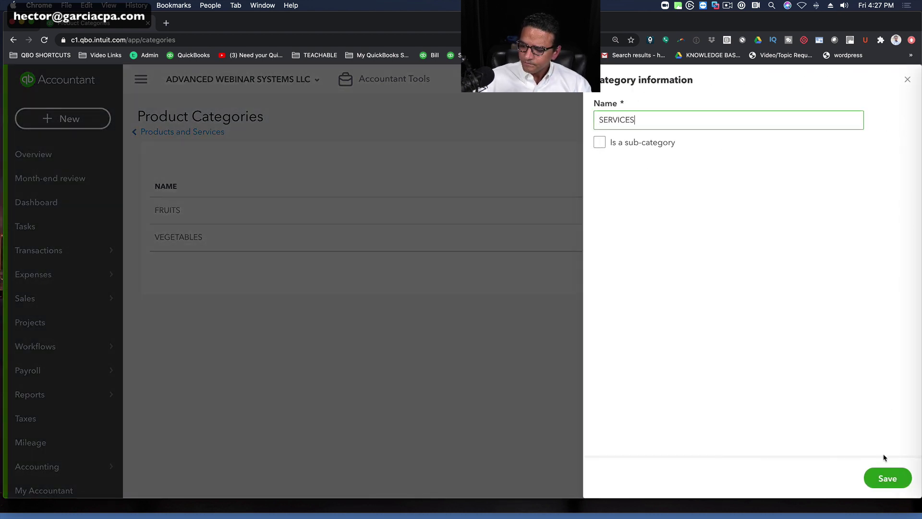
click(886, 479)
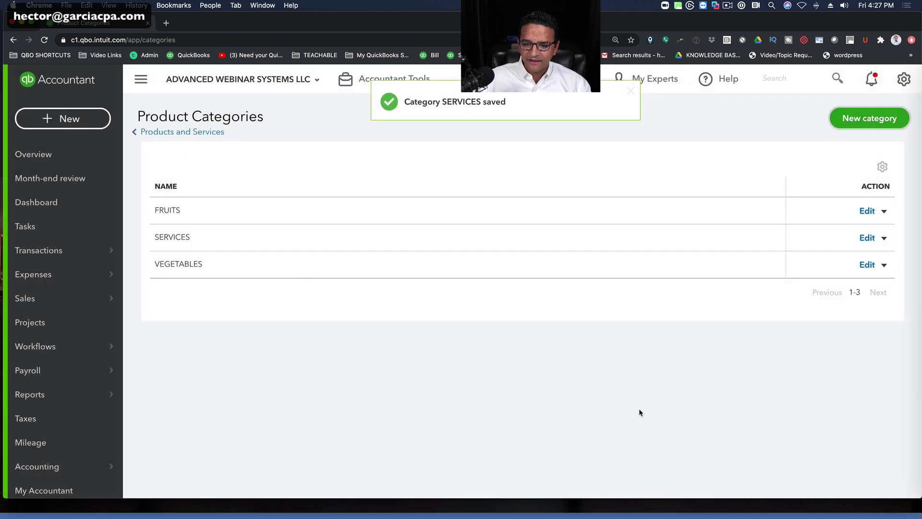
Step: Return to the products and services list and assign the Hours and Sales items to the SERVICES category
click(194, 132)
scroll(159, 401, down, 3)
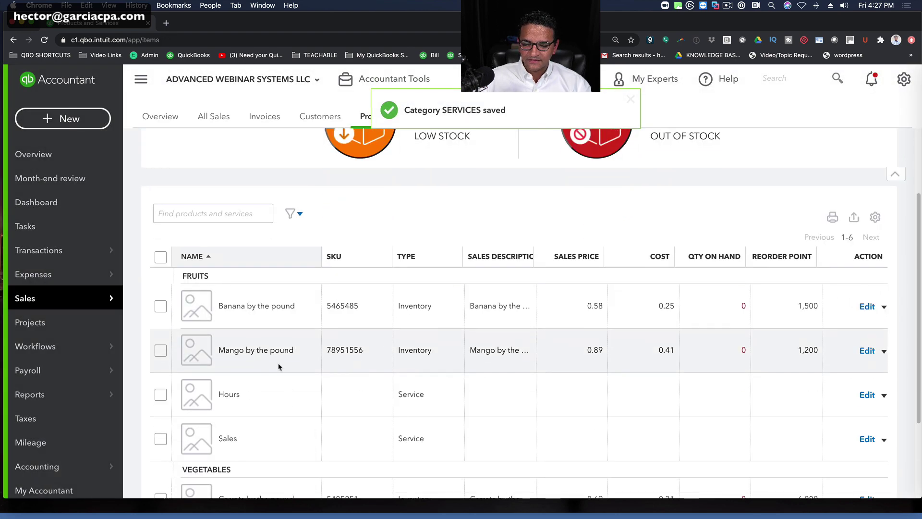
click(161, 394)
click(161, 439)
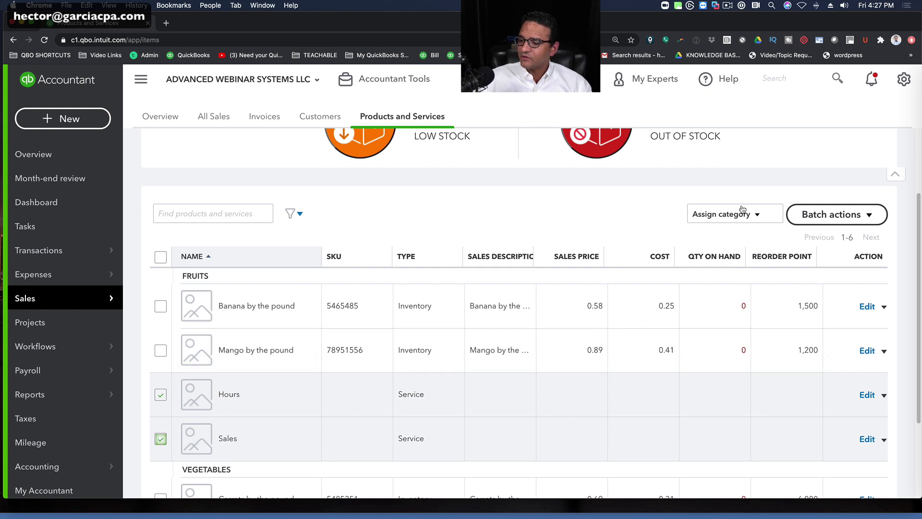
click(767, 215)
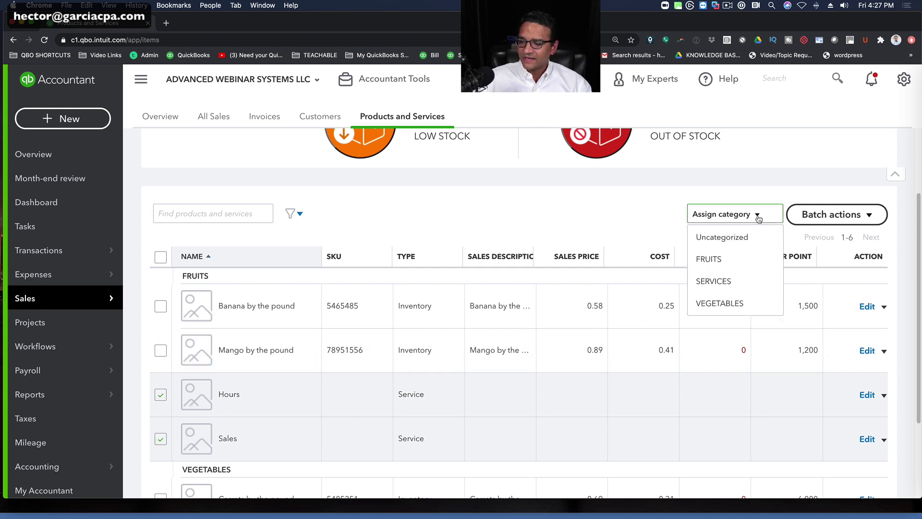
click(724, 288)
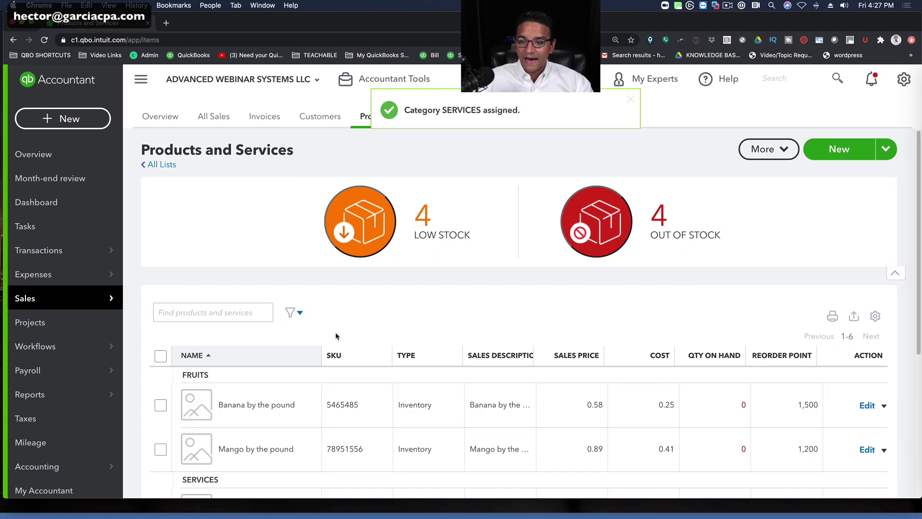
Step: Review how the items are grouped under the fruits, services and vegetables categories
scroll(335, 333, down, 3)
scroll(335, 335, down, 1)
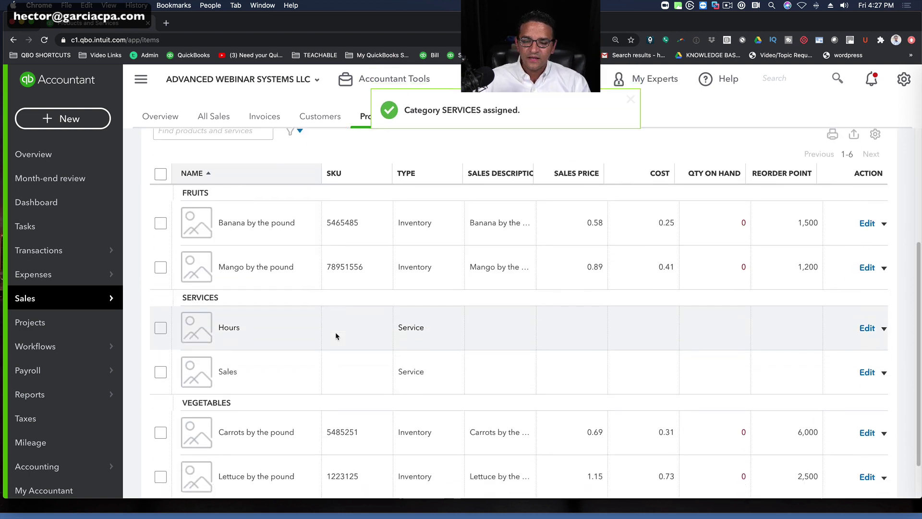
scroll(313, 402, down, 1)
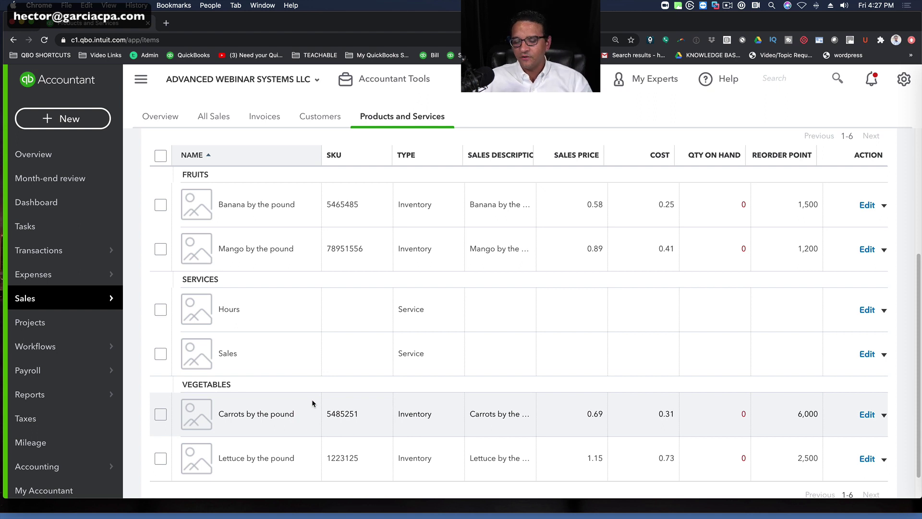
scroll(309, 403, down, 1)
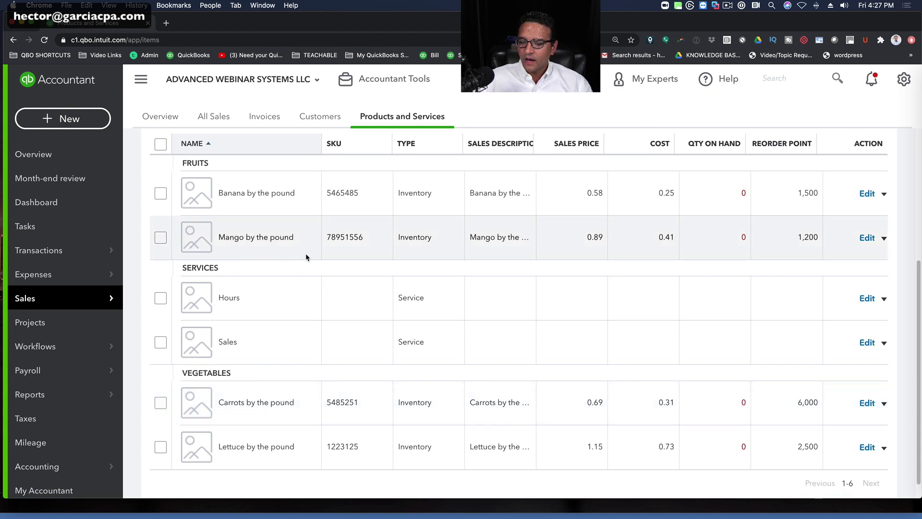
scroll(316, 290, up, 1)
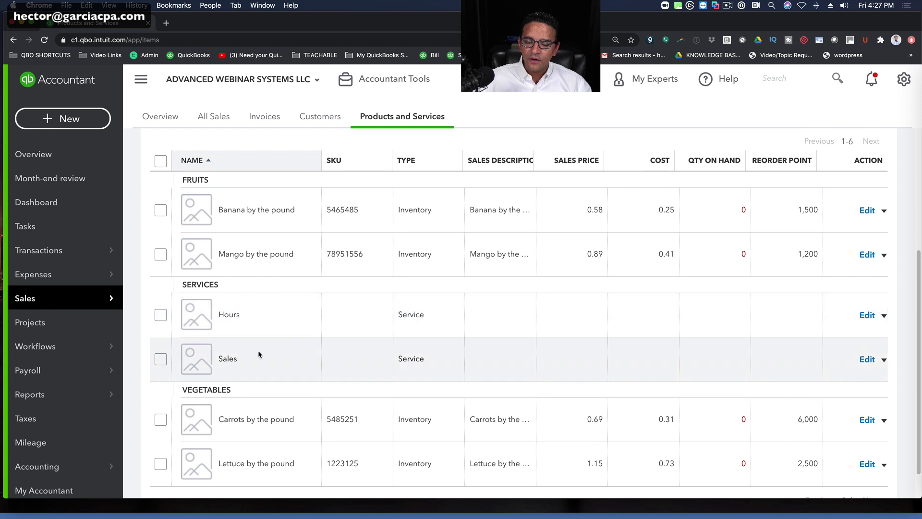
scroll(339, 417, down, 1)
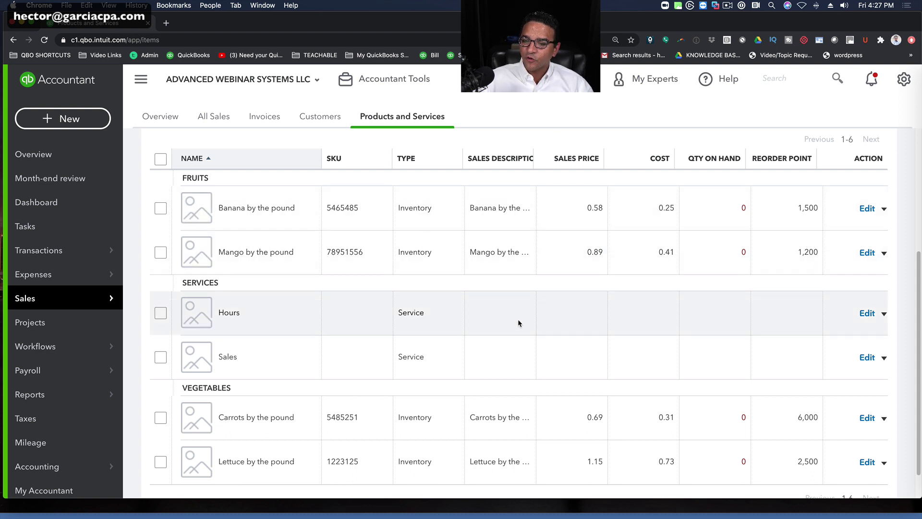
Step: Start a new estimate and choose an existing individual customer from the customer list
click(51, 120)
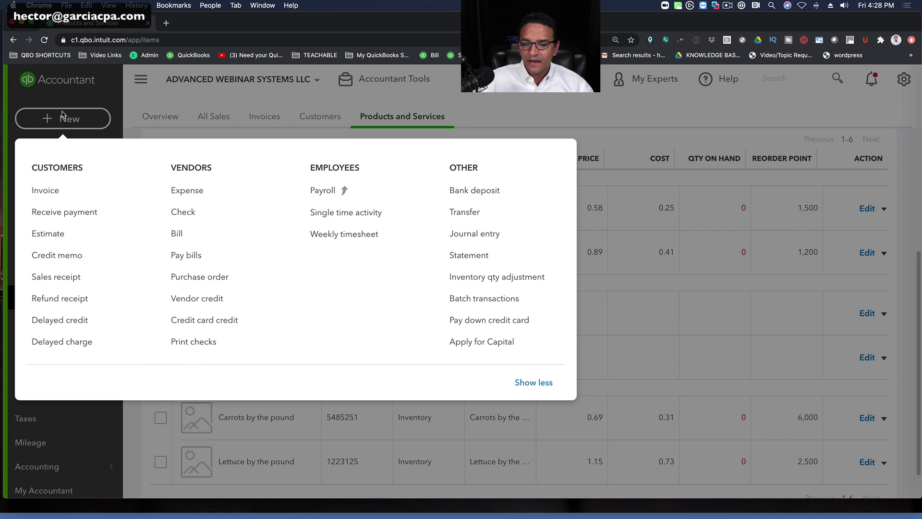
click(48, 234)
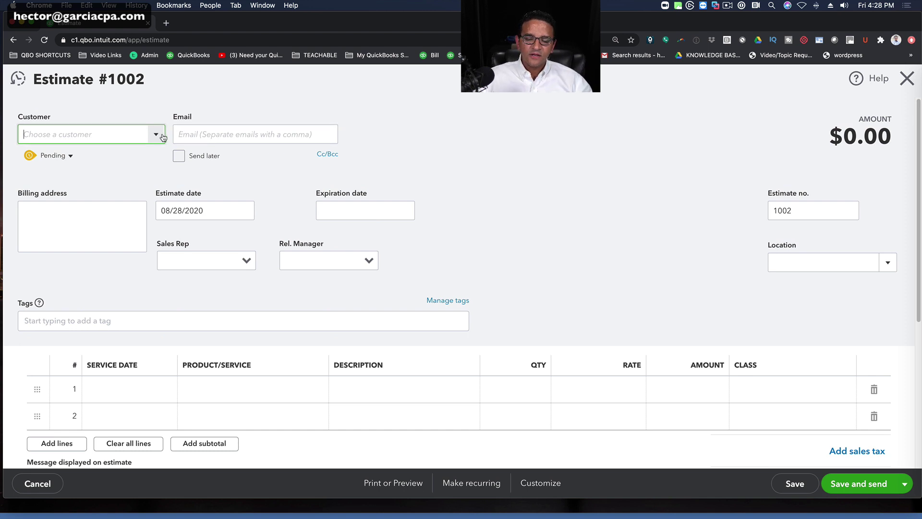
click(163, 137)
scroll(104, 279, down, 2)
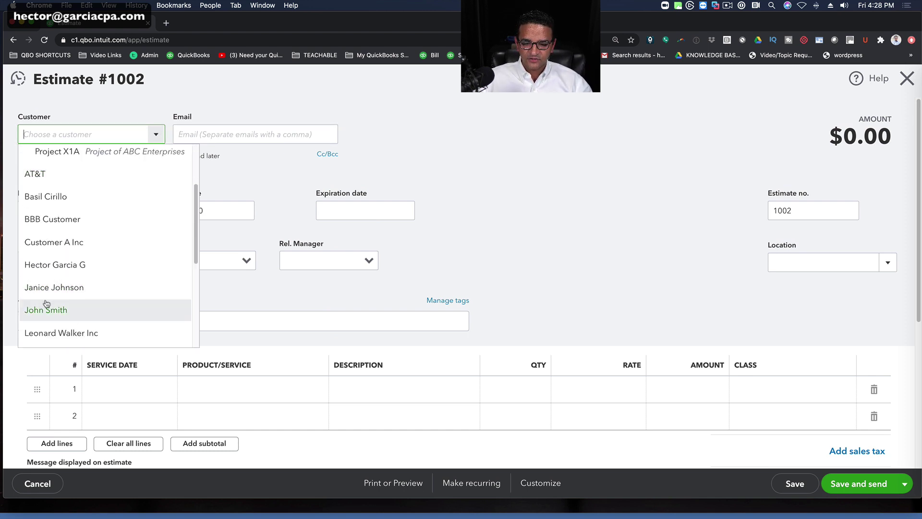
click(77, 287)
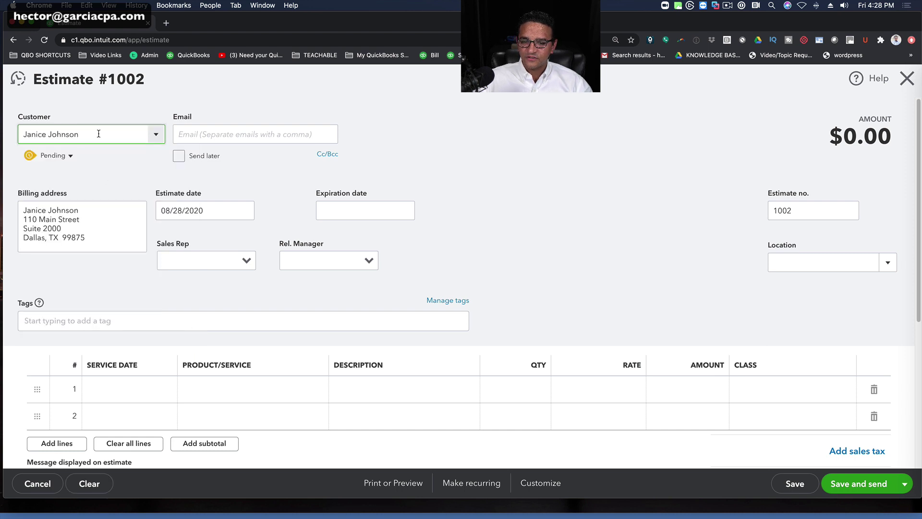
scroll(308, 291, down, 1)
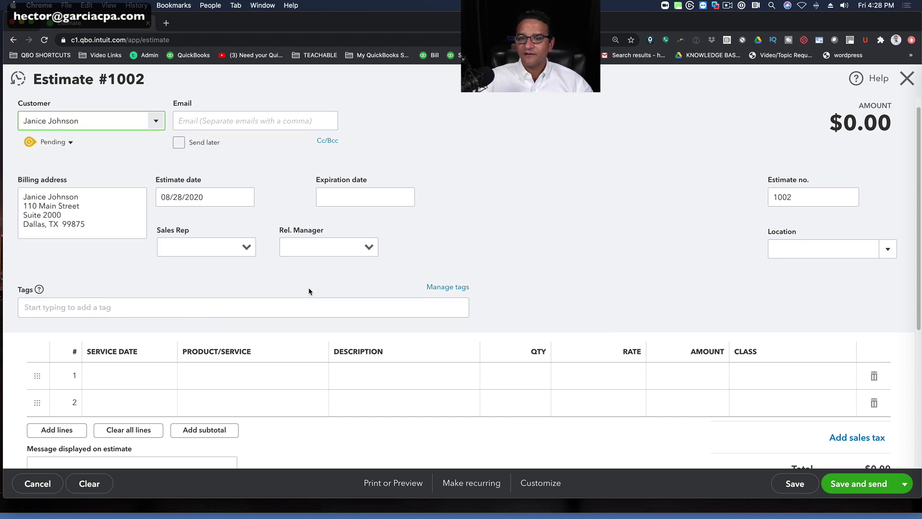
scroll(297, 353, up, 1)
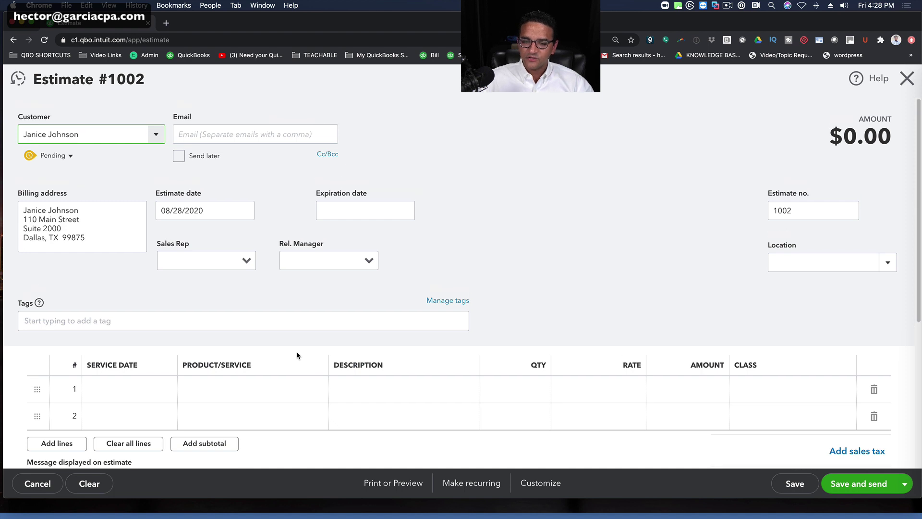
click(201, 257)
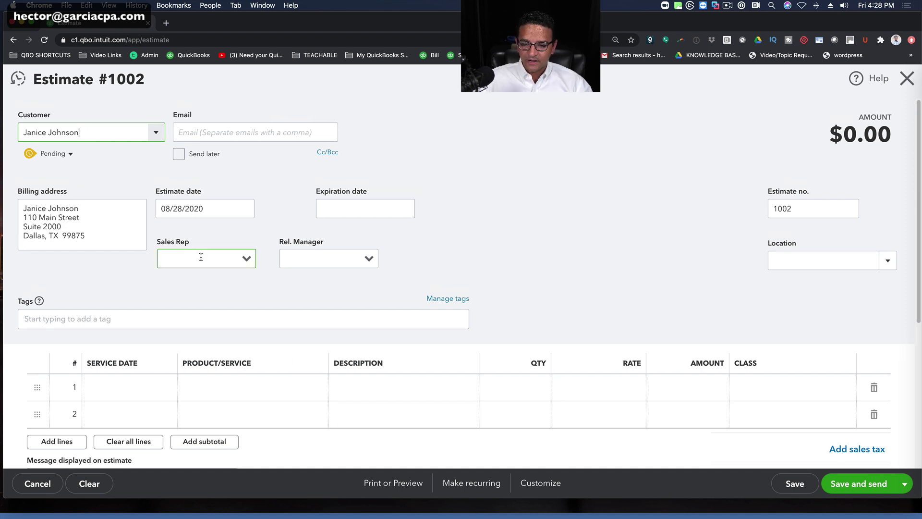
click(214, 205)
Step: Add Banana by the pound as the estimate's first line item with a quantity of 500
click(289, 382)
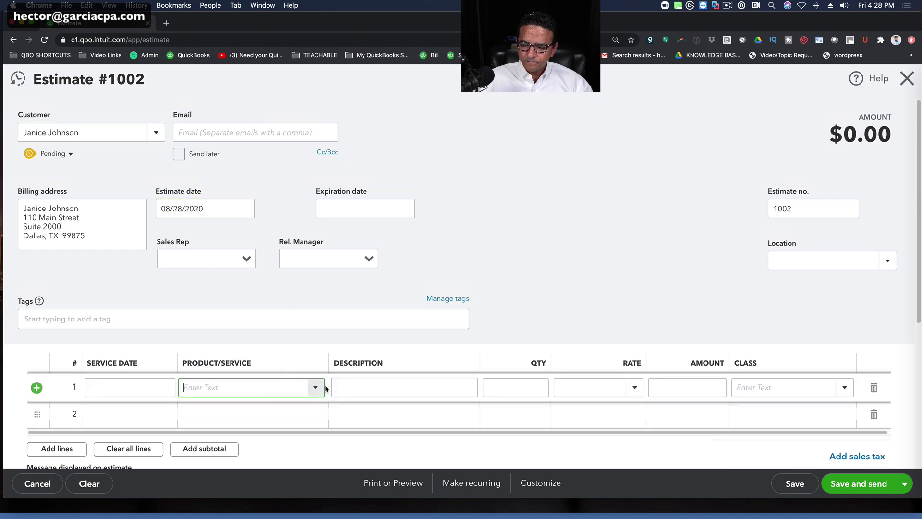
text(Banana by the pound)
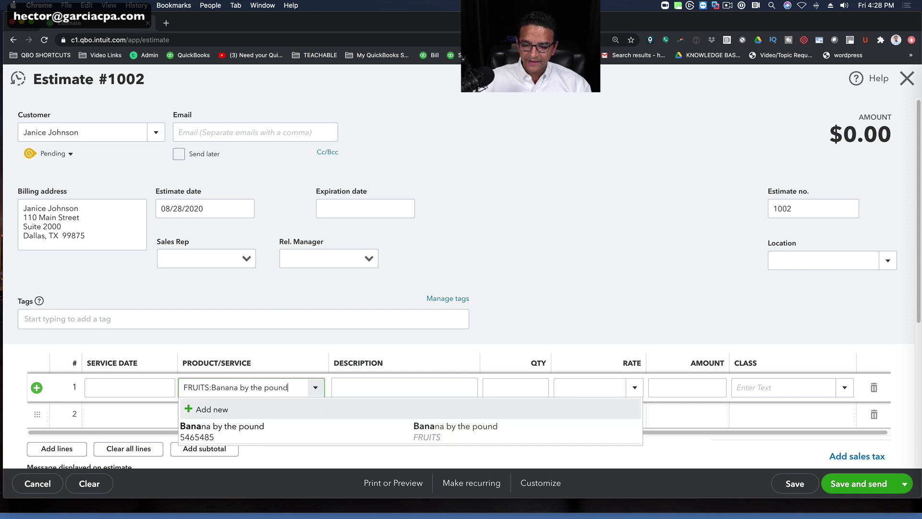
click(222, 431)
click(513, 386)
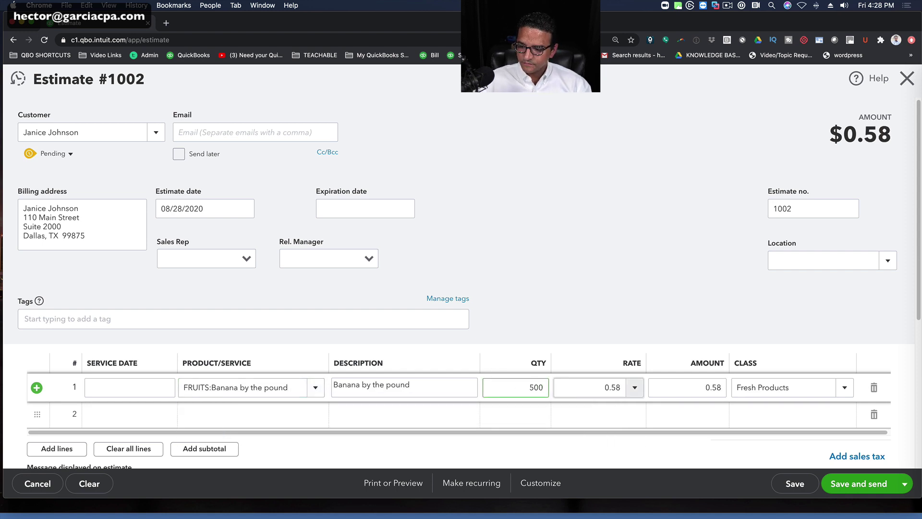
Step: Add Carrots by the pound as the estimate's second line item with a quantity of 500
click(238, 406)
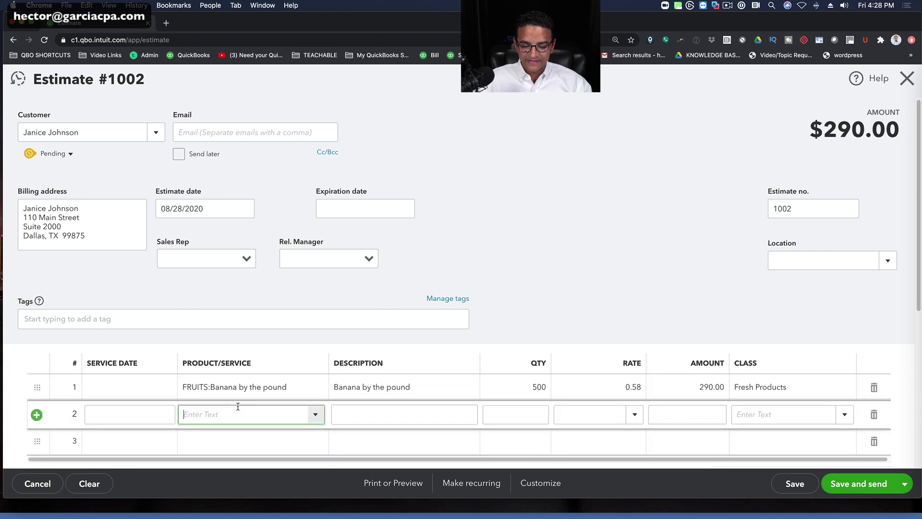
text(carr)
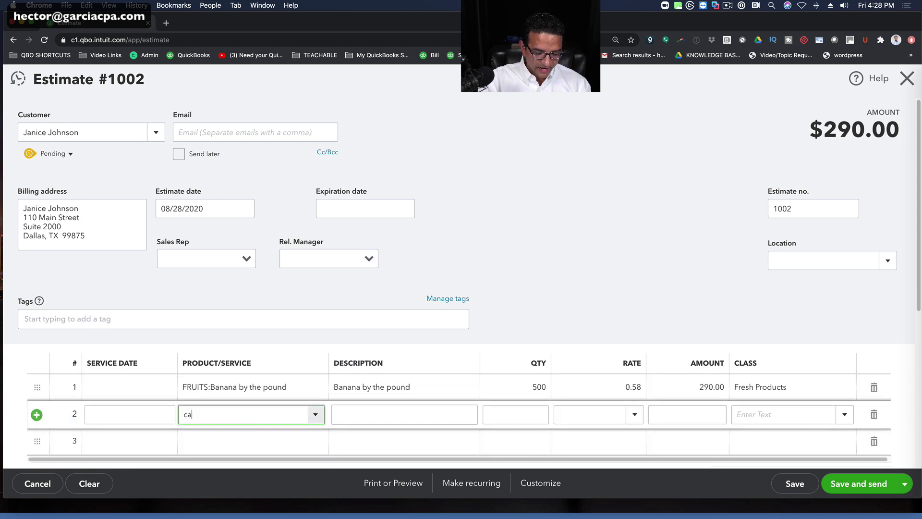
click(249, 440)
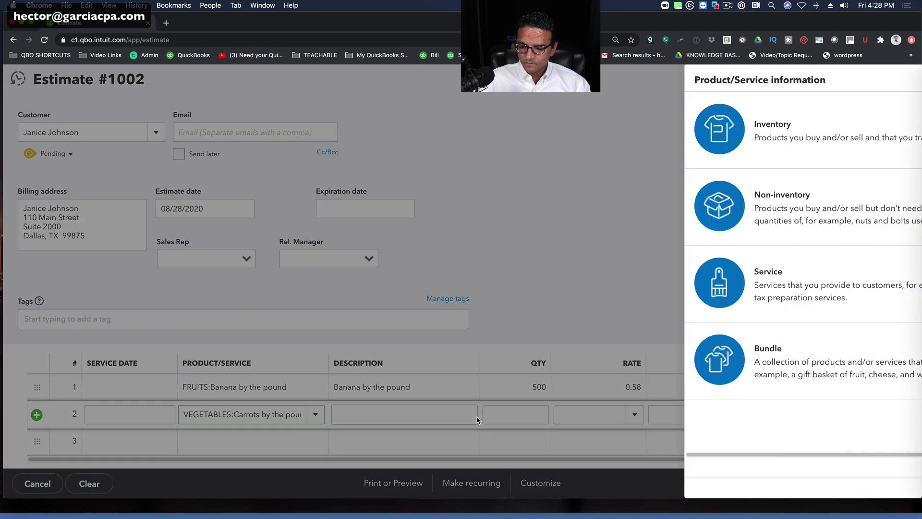
click(186, 414)
text(carr)
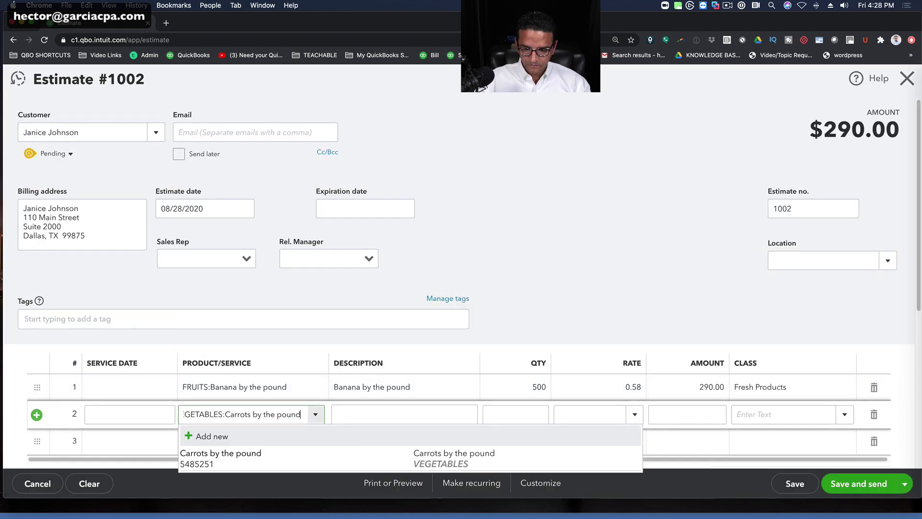
click(264, 451)
click(512, 414)
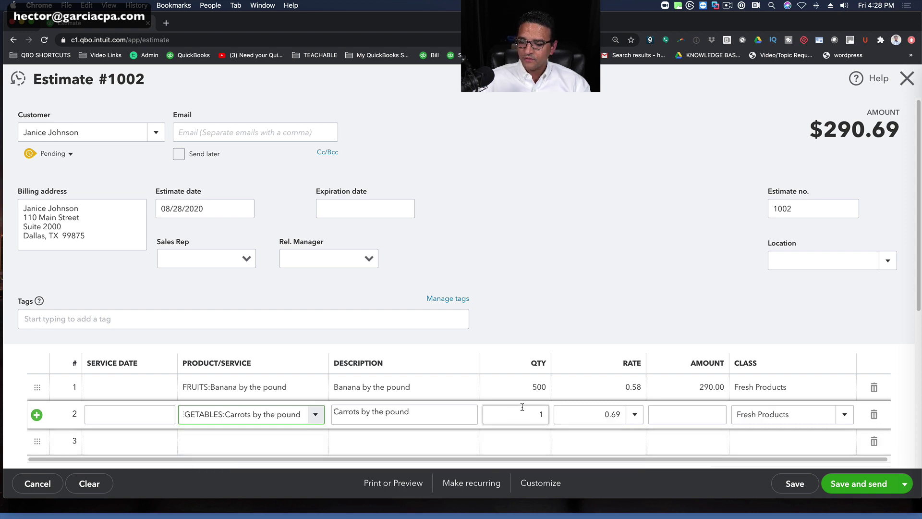
text(500)
key(Tab)
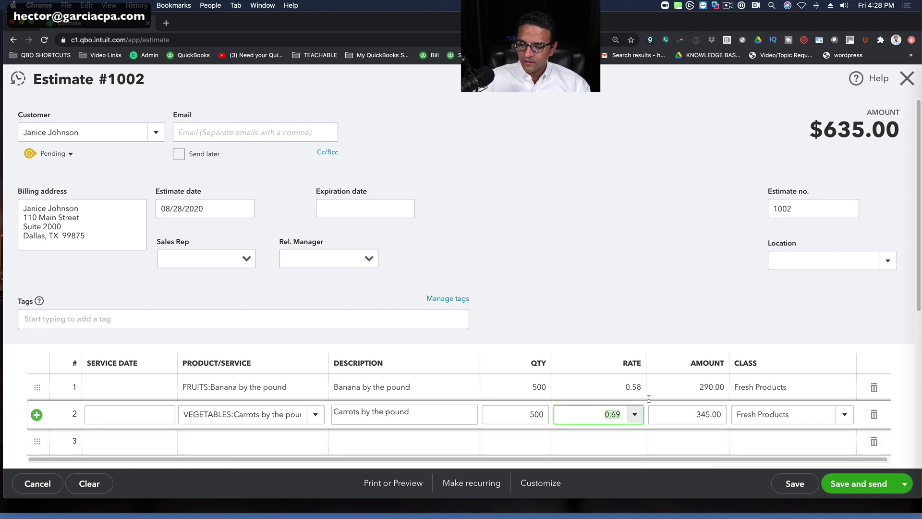
Step: Override the banana line's default sales rate on the estimate with 0.47
scroll(615, 388, down, 1)
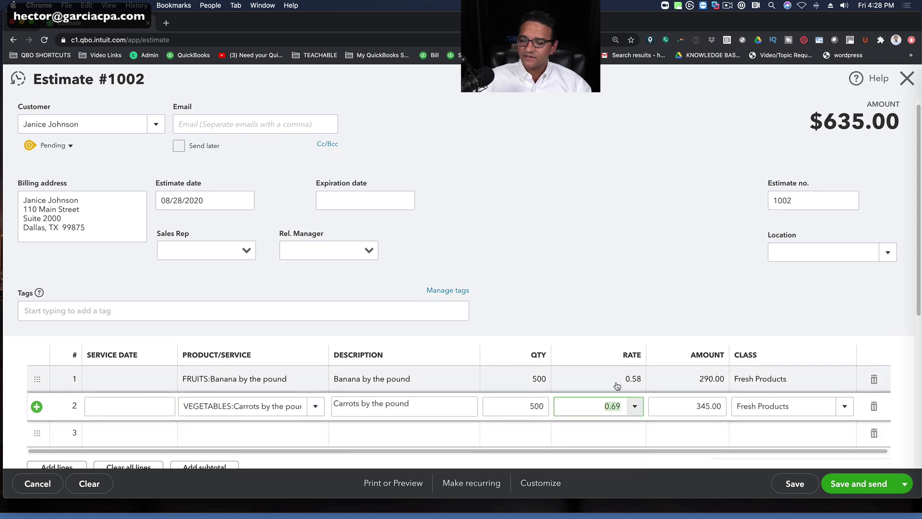
click(630, 382)
click(635, 380)
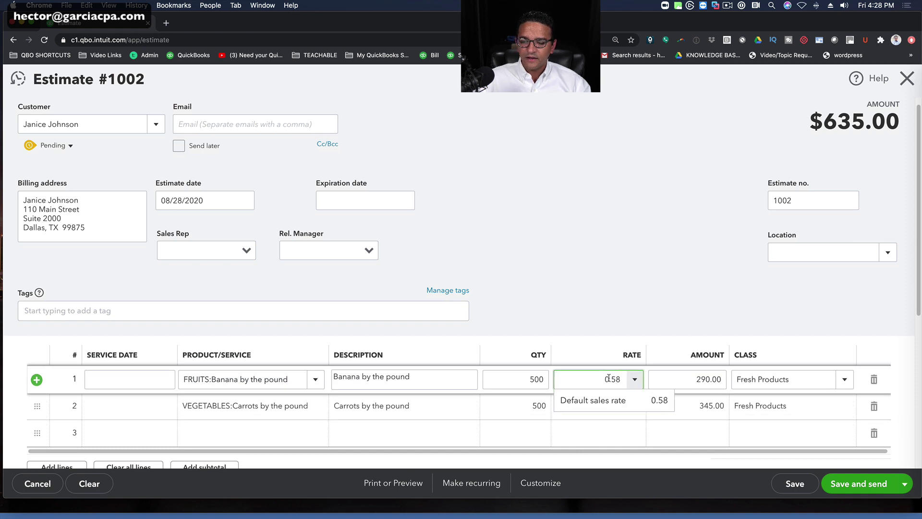
mouse_move(608, 380)
mouse_down()
mouse_move(625, 382)
mouse_move(604, 379)
mouse_up()
text(0.47)
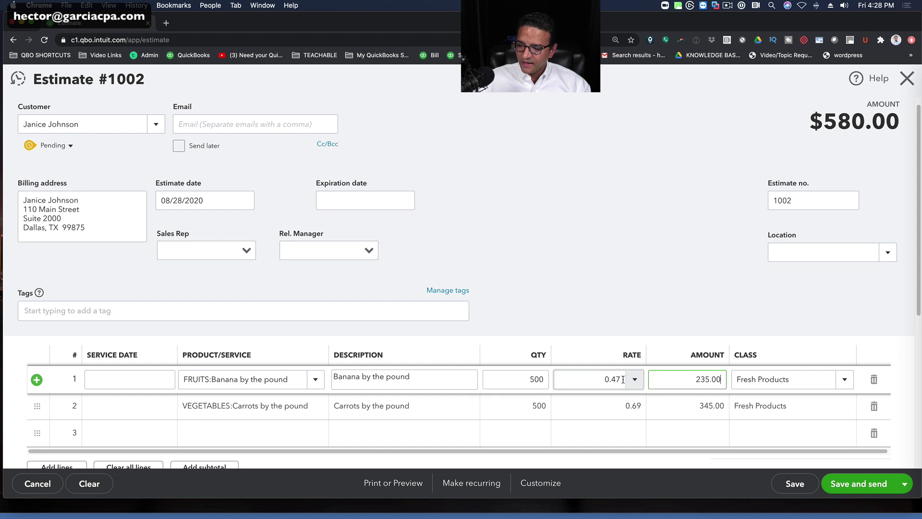
Step: Override the Carrots by the pound line's default sales rate on the estimate with 0.65
click(627, 406)
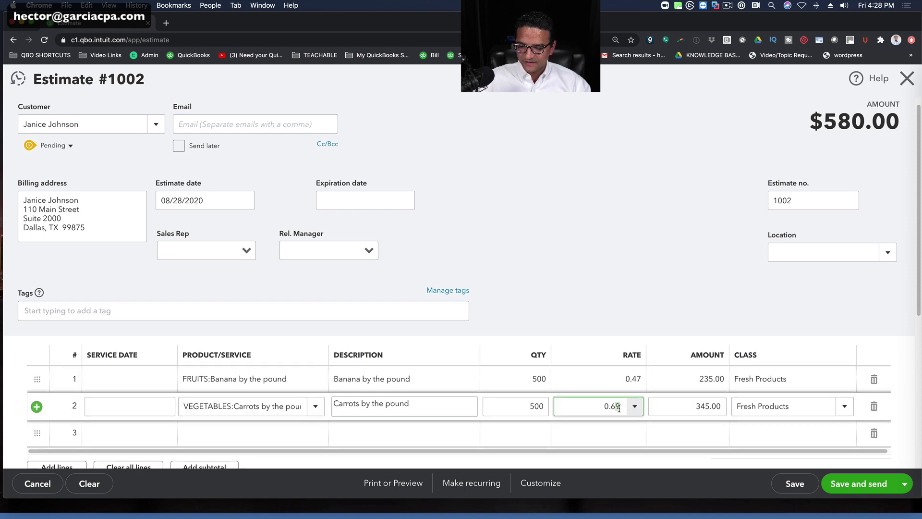
key(BackSpace)
key(BackSpace)
key(BackSpace)
text(.6)
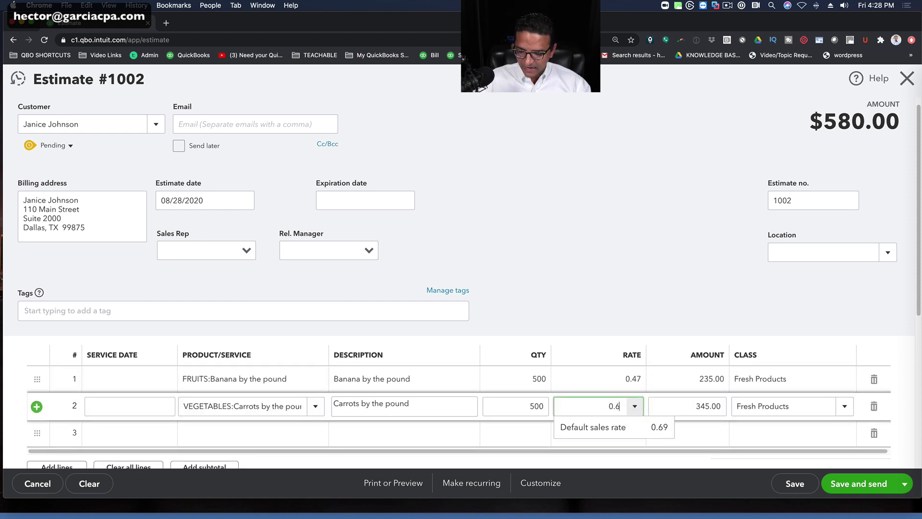
text(5)
key(Tab)
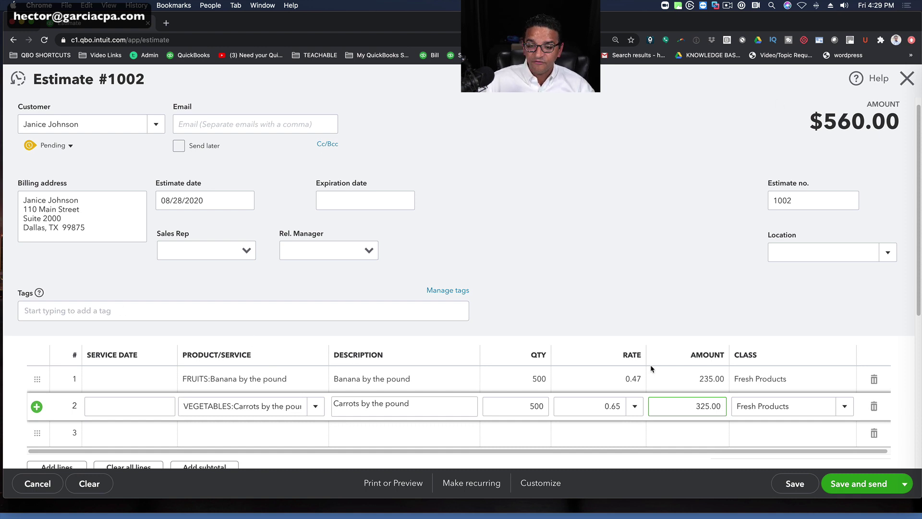
Step: Save the estimate with its banana and carrot lines, keeping it open
click(648, 313)
scroll(646, 313, down, 1)
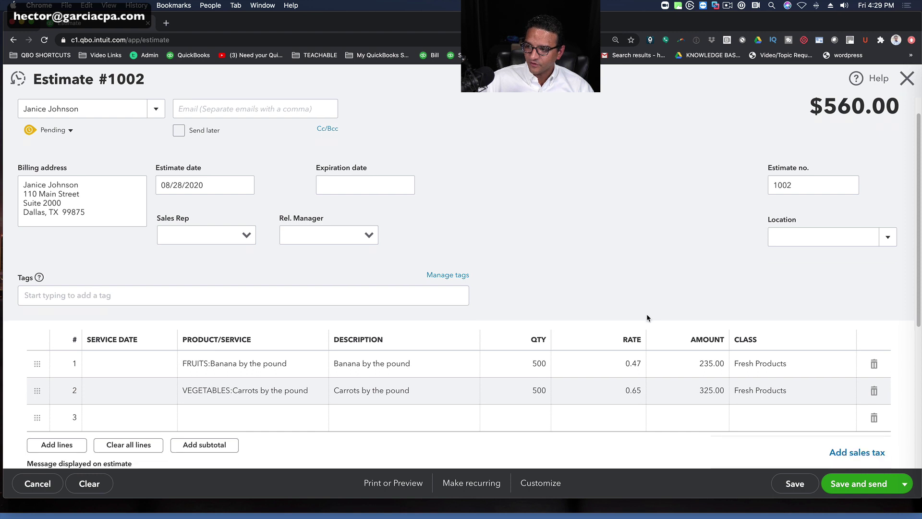
scroll(646, 313, up, 2)
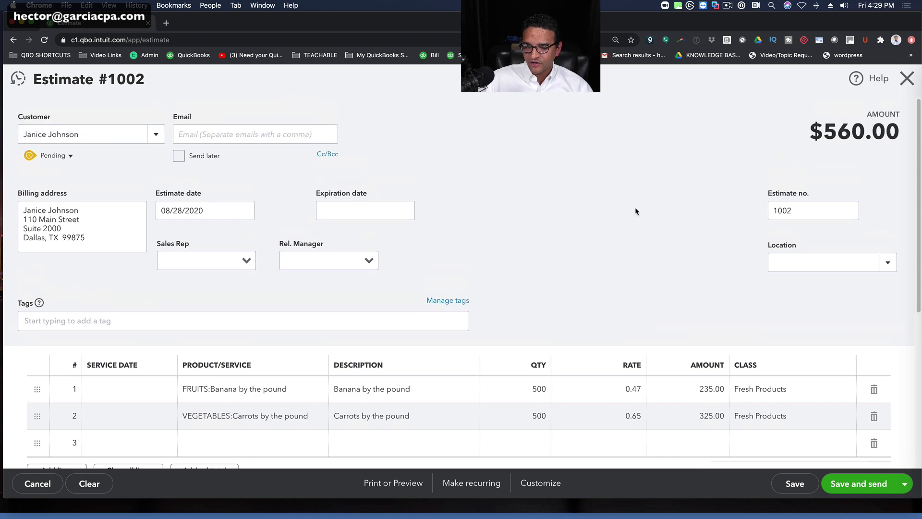
click(795, 483)
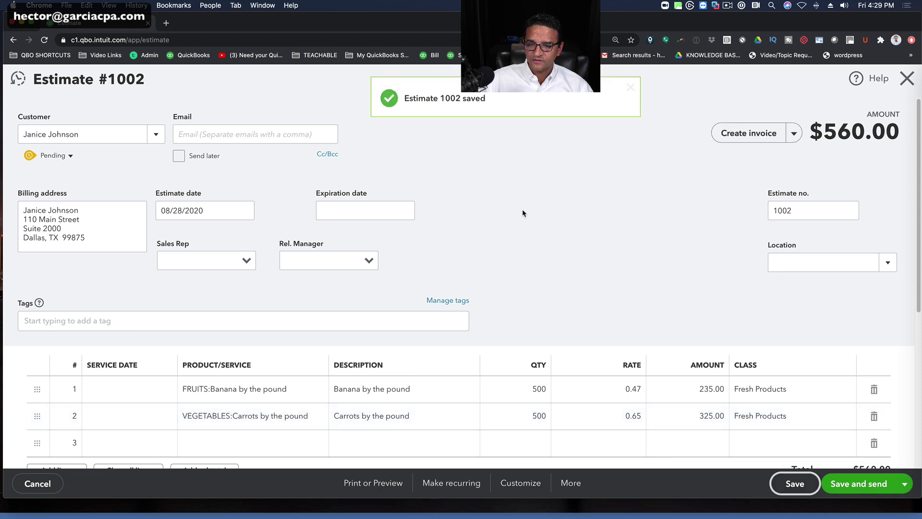
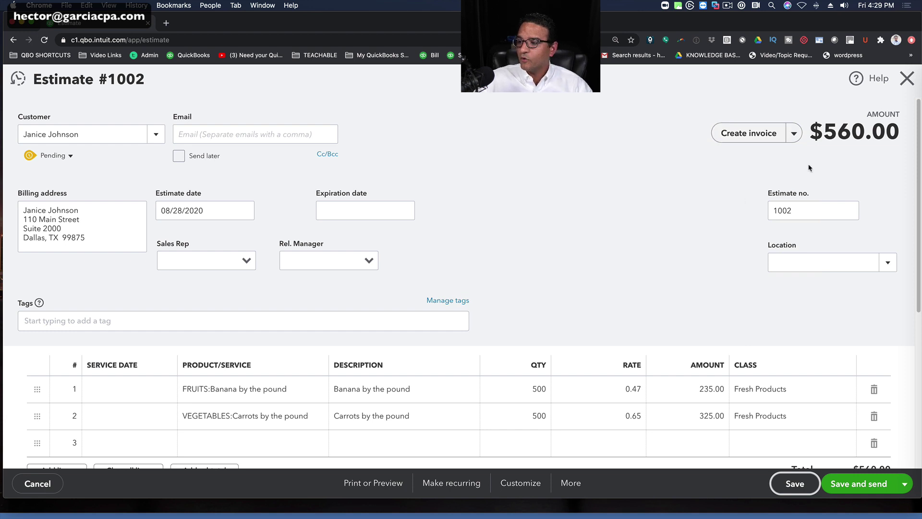
Step: Copy the saved estimate to a purchase order and delete the Carrots by the pound line from its item details
click(797, 137)
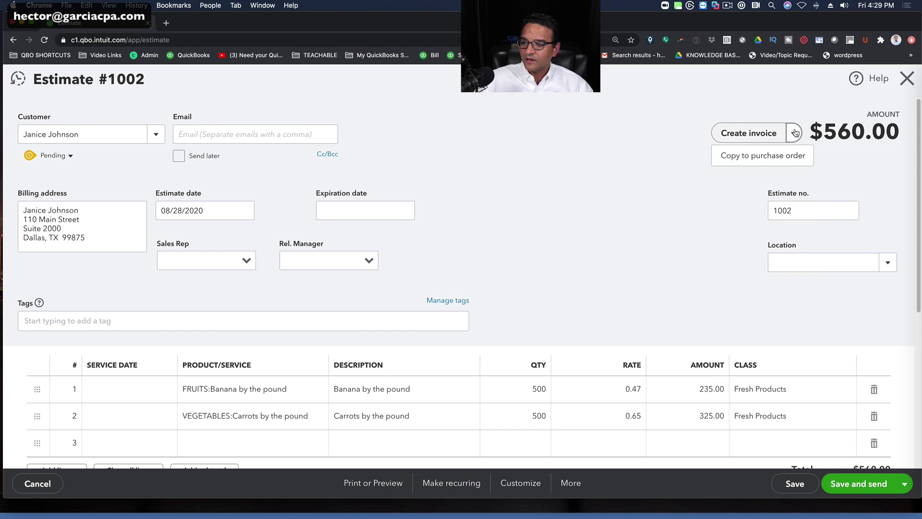
click(762, 159)
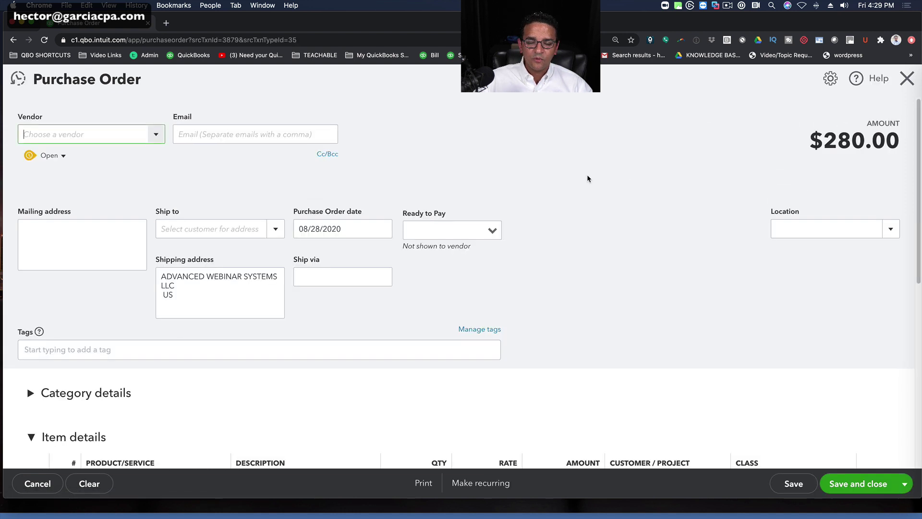
scroll(600, 168, down, 3)
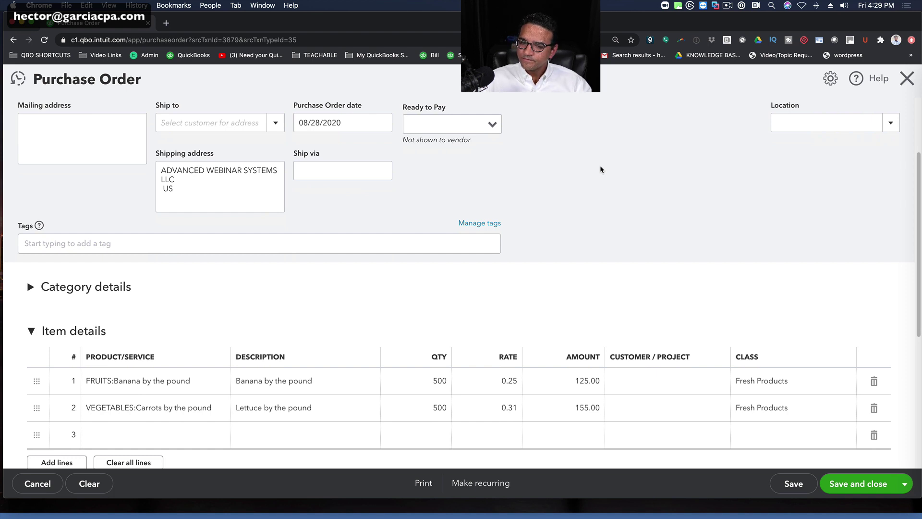
scroll(508, 264, up, 3)
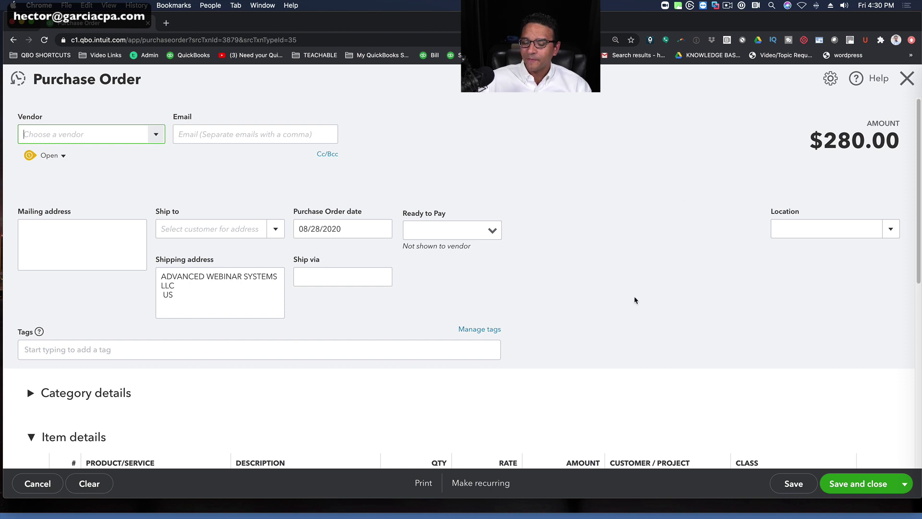
scroll(634, 299, down, 3)
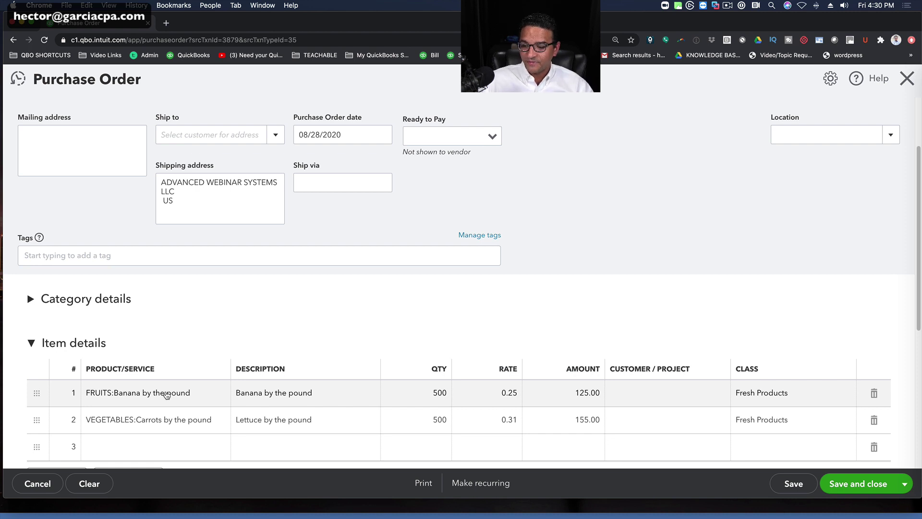
click(874, 420)
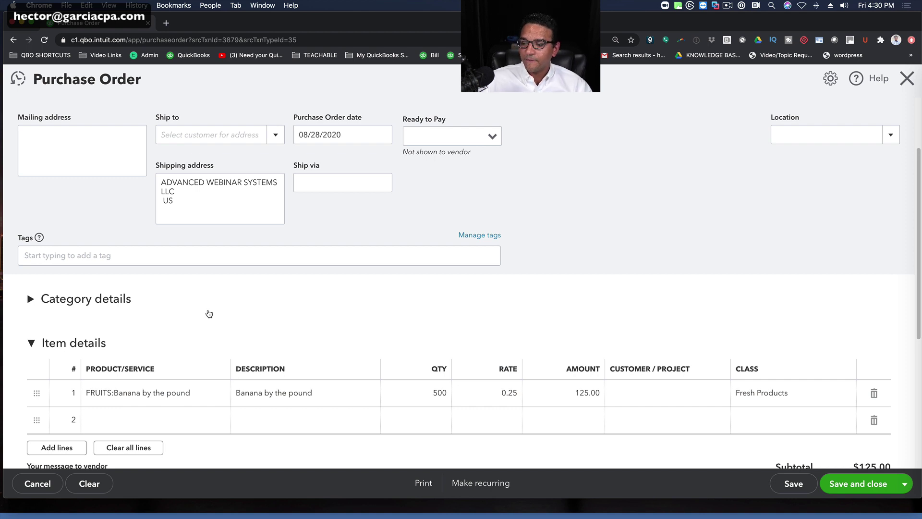
Step: Choose American Greens Corp as the vendor of the purchase order for bananas
scroll(209, 313, up, 1)
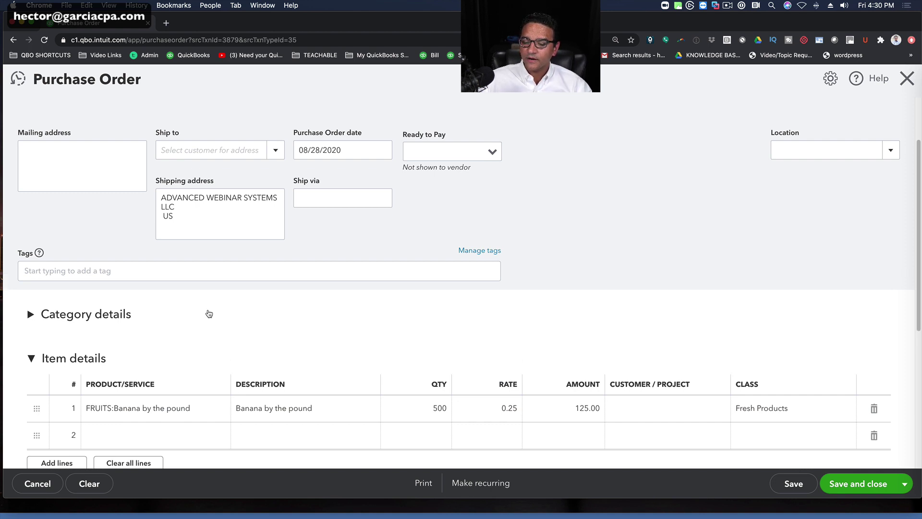
scroll(211, 313, up, 1)
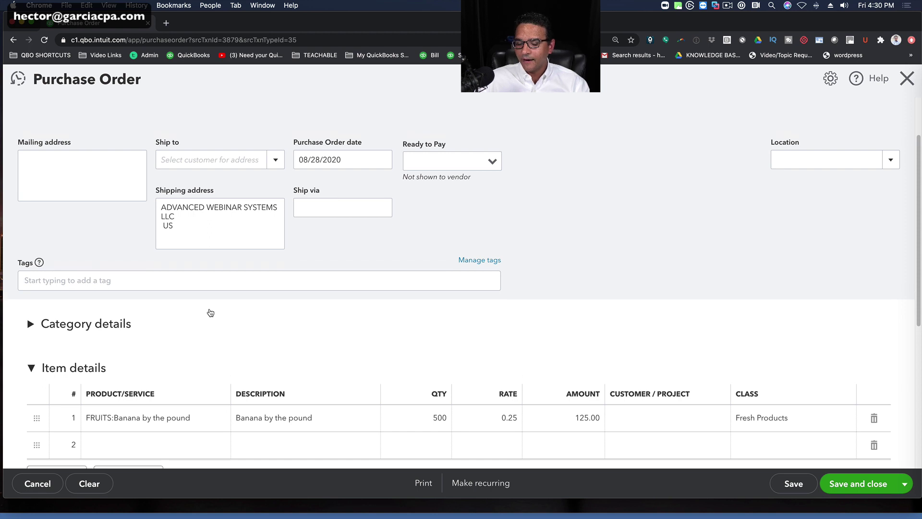
scroll(209, 307, up, 5)
click(152, 134)
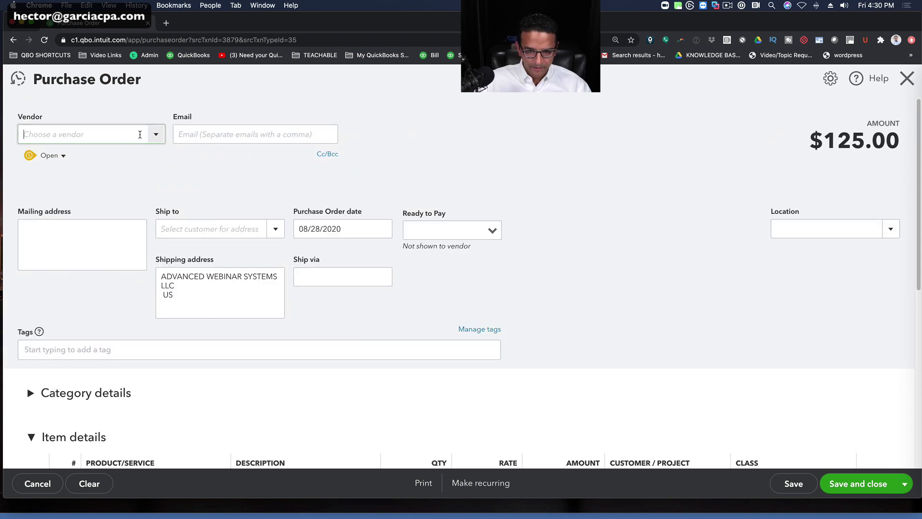
text(mar)
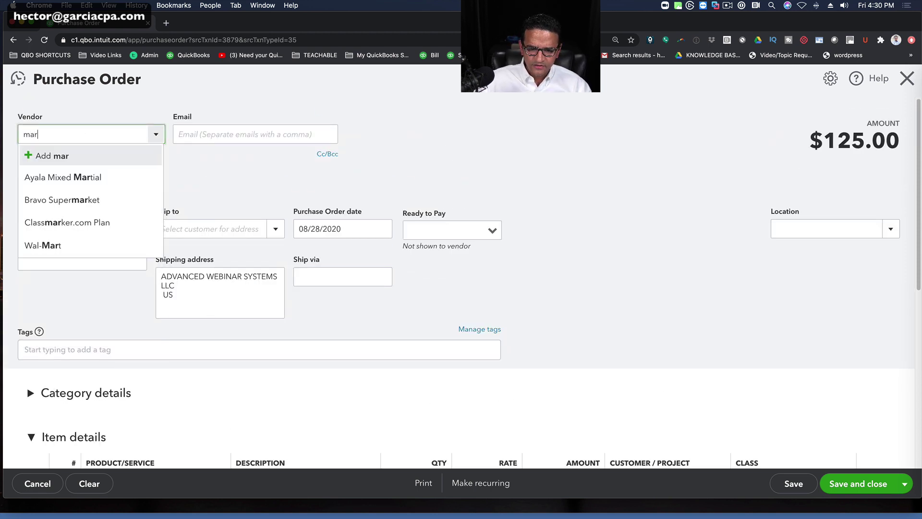
key(BackSpace)
text(amer)
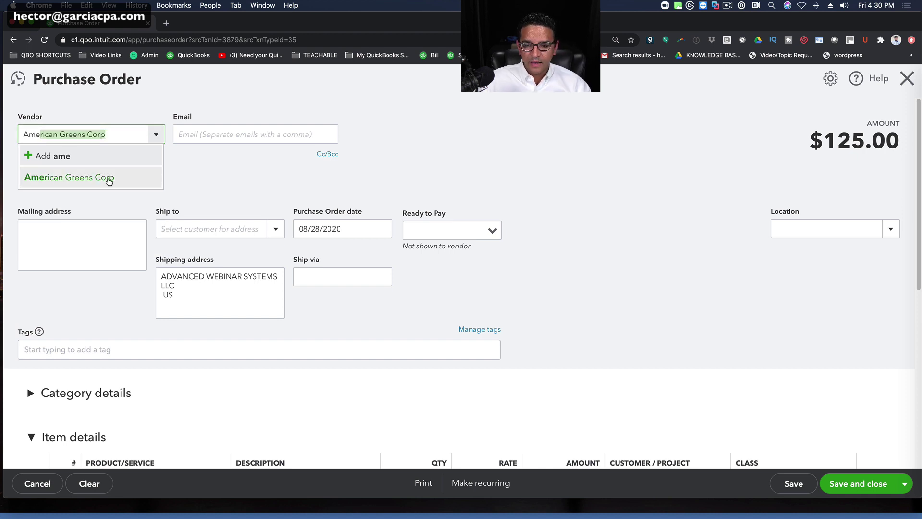
click(108, 178)
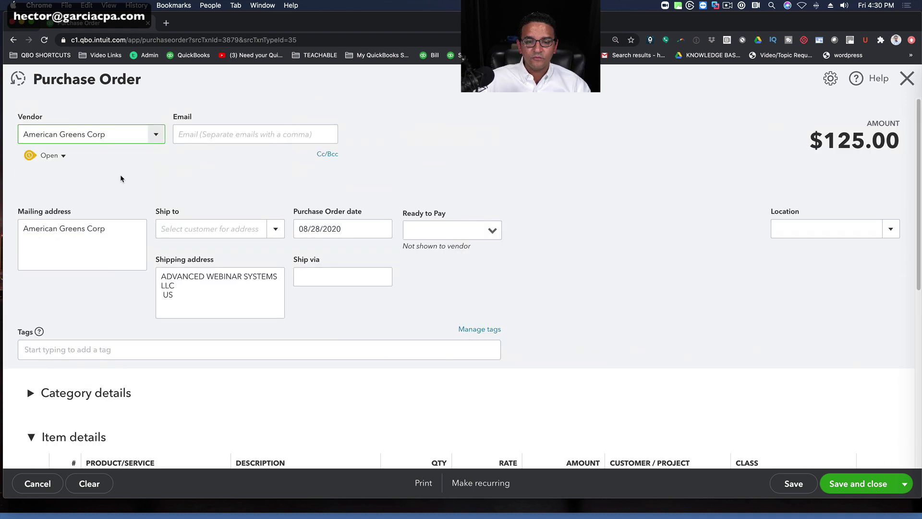
Step: Set the purchase order's vendor to Chiquita, then save and close the order
triple_click(75, 136)
text(chi)
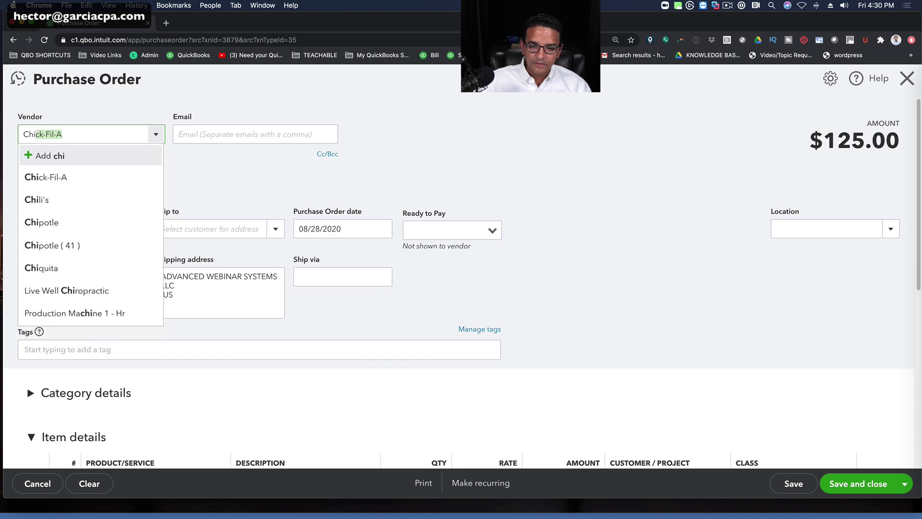
click(56, 269)
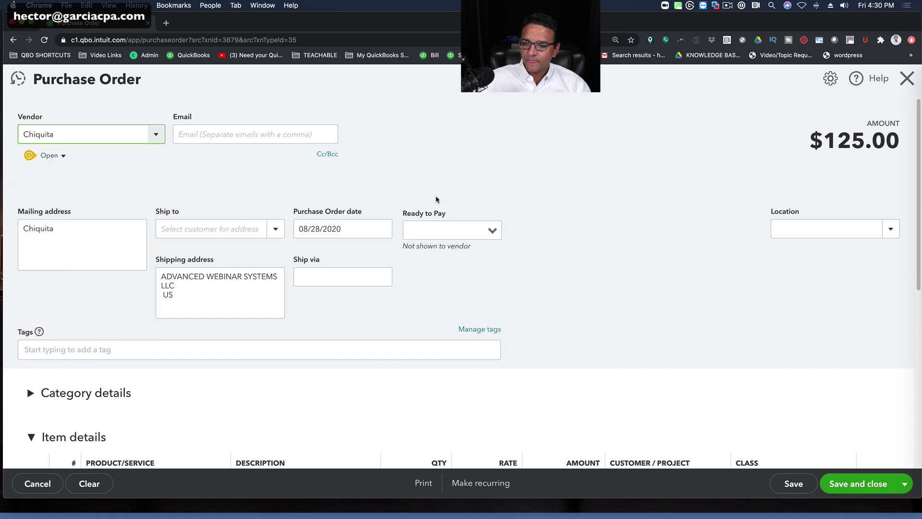
scroll(419, 292, down, 5)
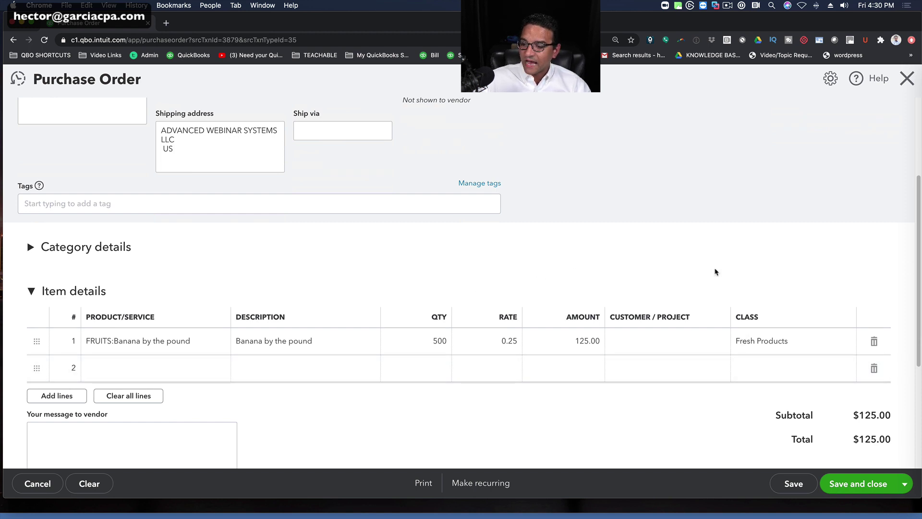
scroll(729, 267, up, 4)
click(782, 481)
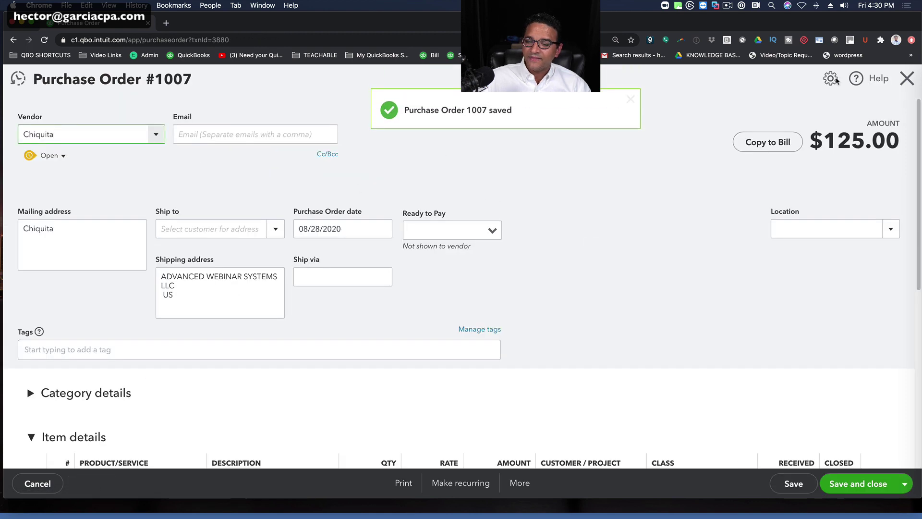
click(907, 79)
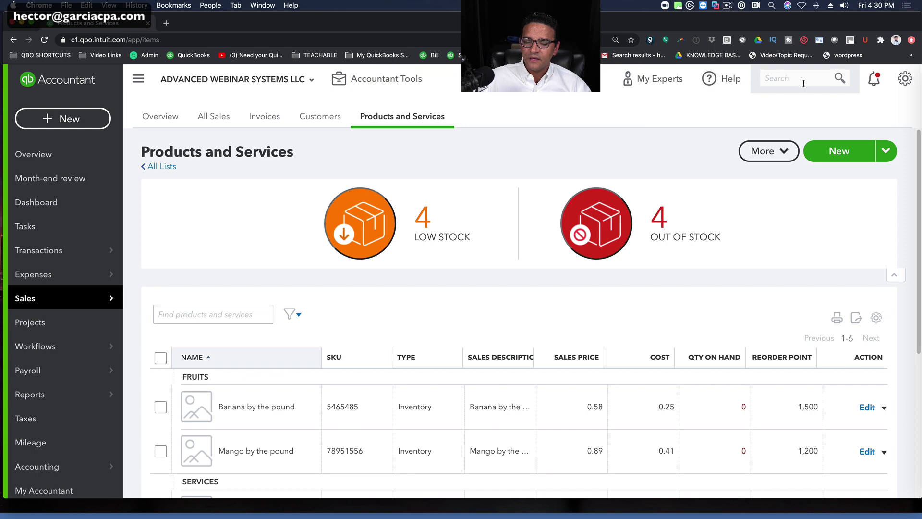
Step: Reopen the most recently saved estimate from the recent estimates list of a blank estimate form
click(61, 121)
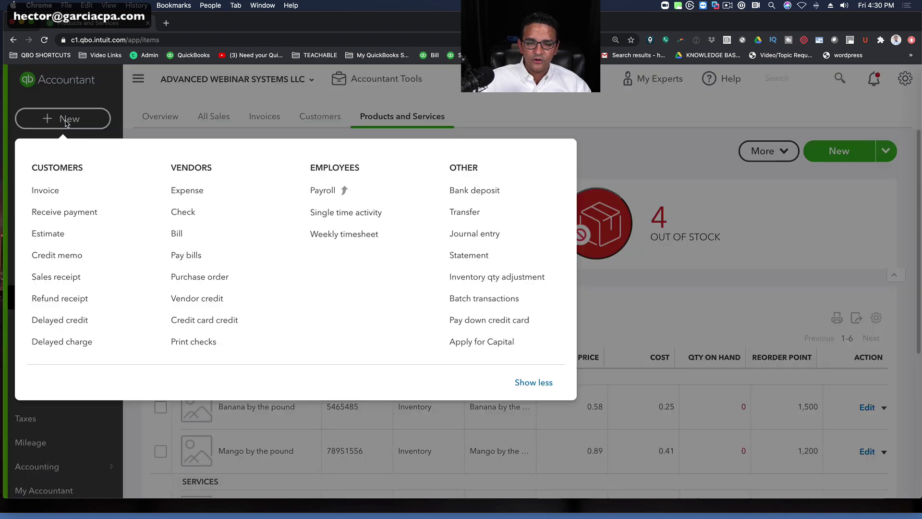
click(52, 234)
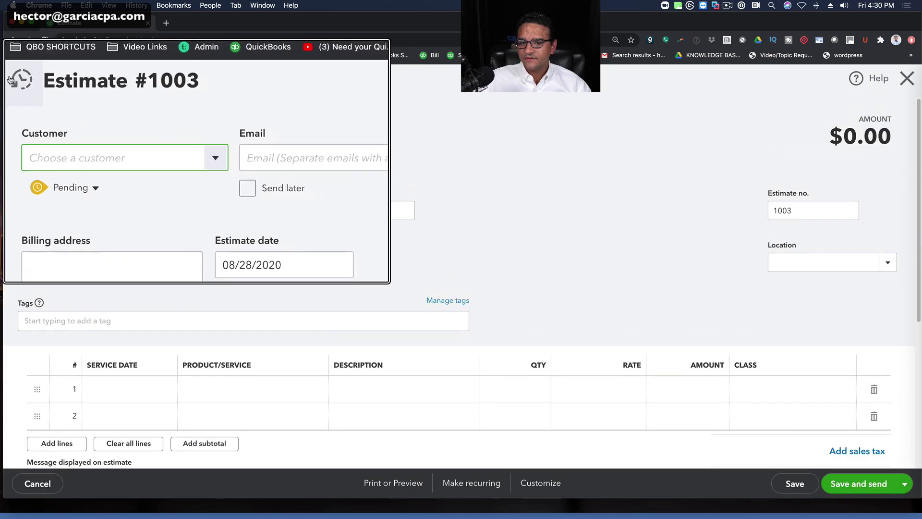
click(13, 79)
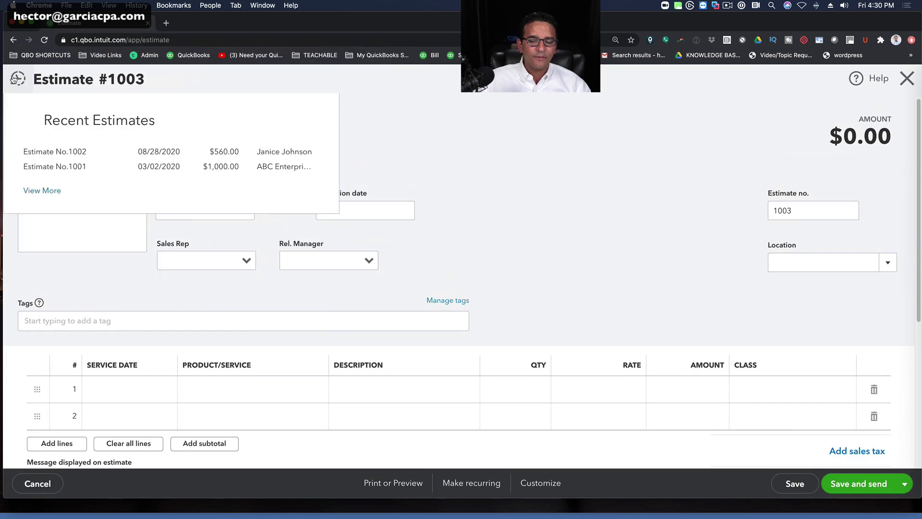
click(61, 156)
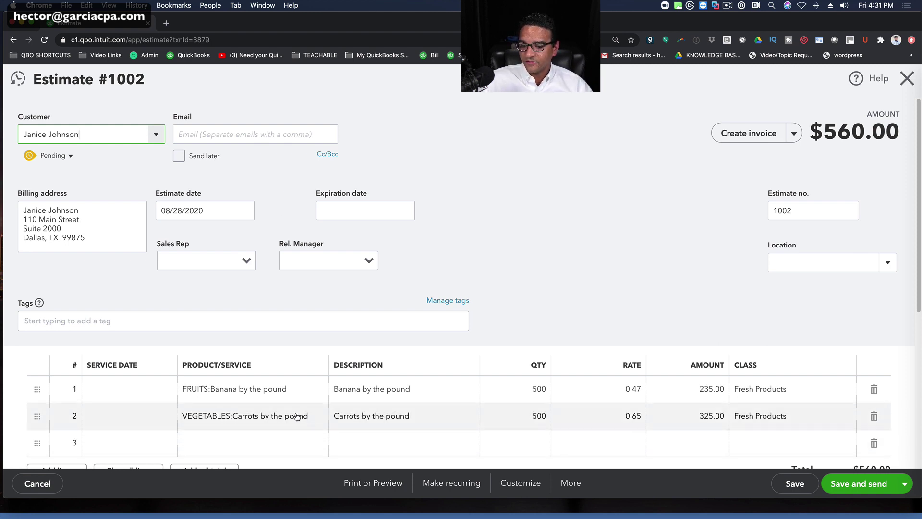
Step: Copy the estimate to a purchase order and remove the Banana by the pound line from its item details
click(794, 133)
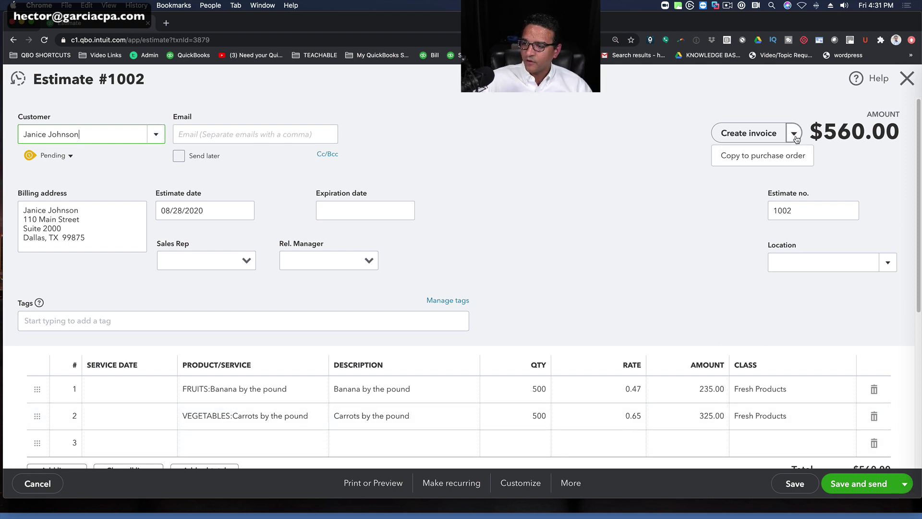
click(770, 156)
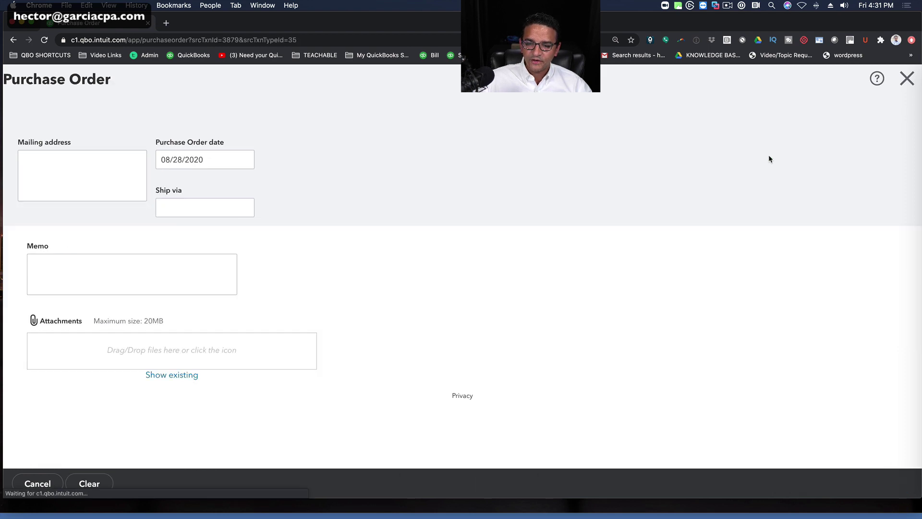
scroll(685, 364, down, 5)
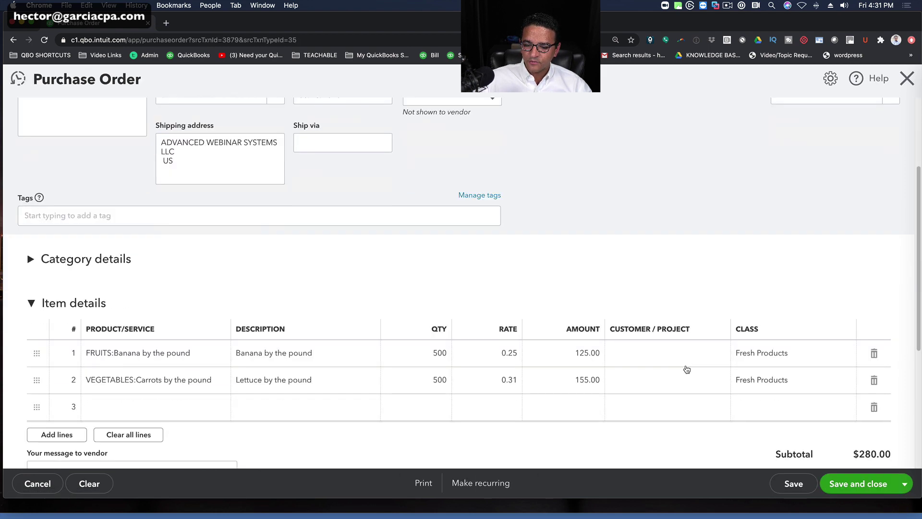
click(874, 353)
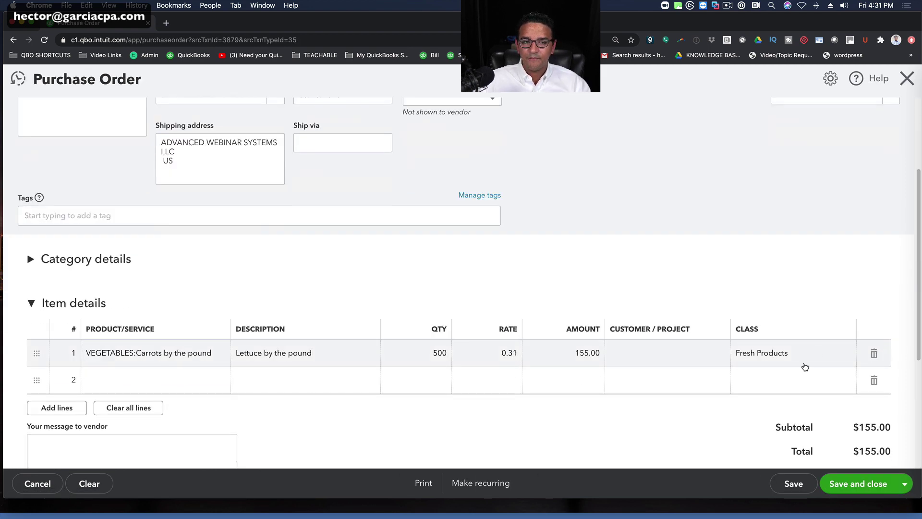
Step: Assign American Greens Corp as the purchase order's vendor, then save and close the order
scroll(346, 356, up, 5)
click(154, 116)
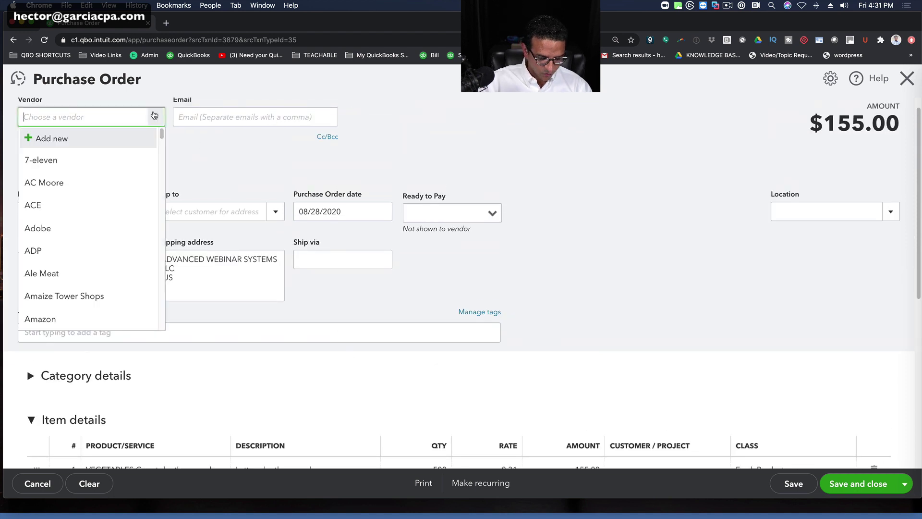
text(am)
click(82, 225)
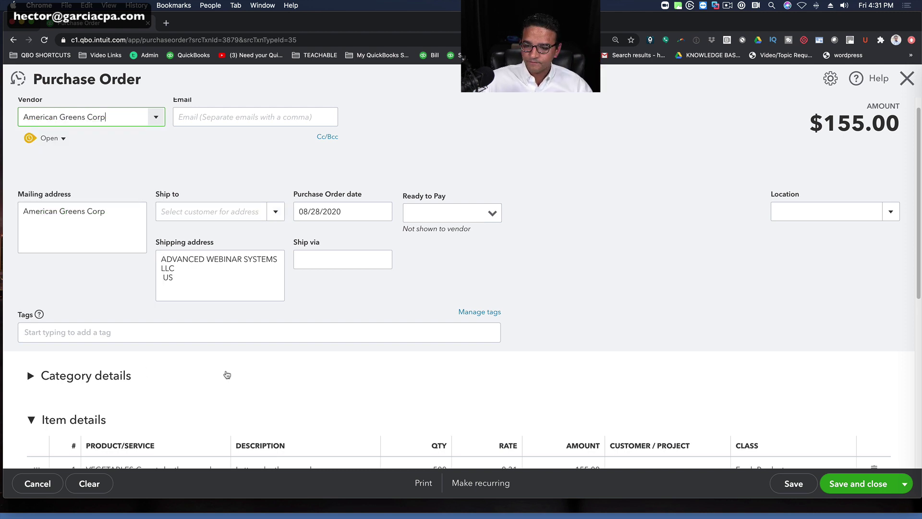
scroll(225, 373, down, 5)
scroll(450, 308, up, 2)
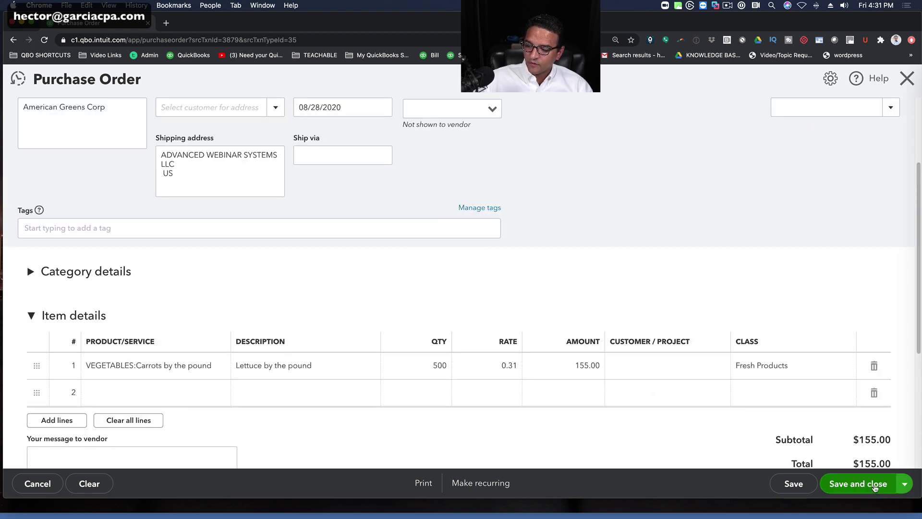
click(873, 484)
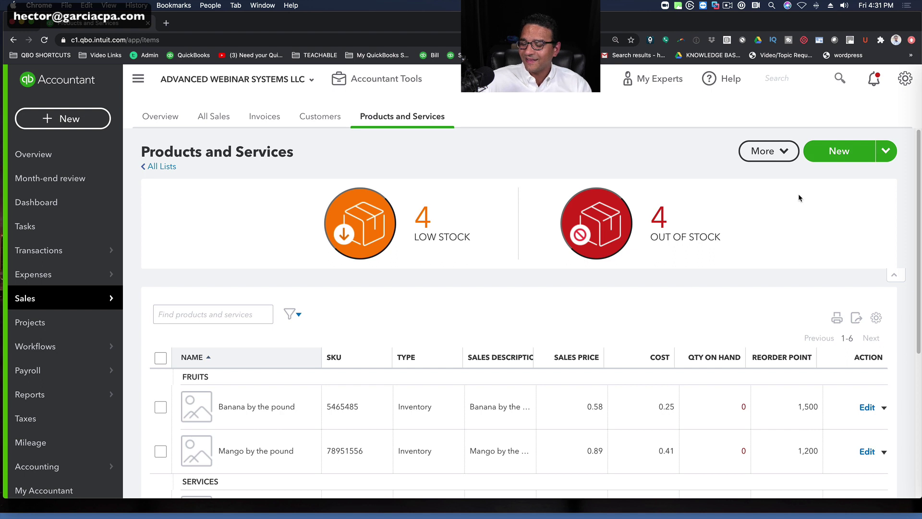
Step: Create a new purchase order for the vendor Chiquita
click(80, 123)
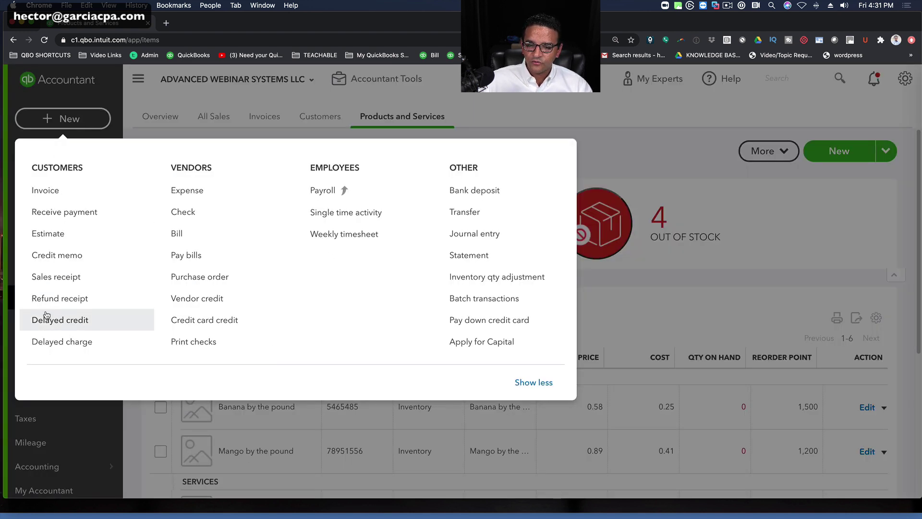
click(202, 277)
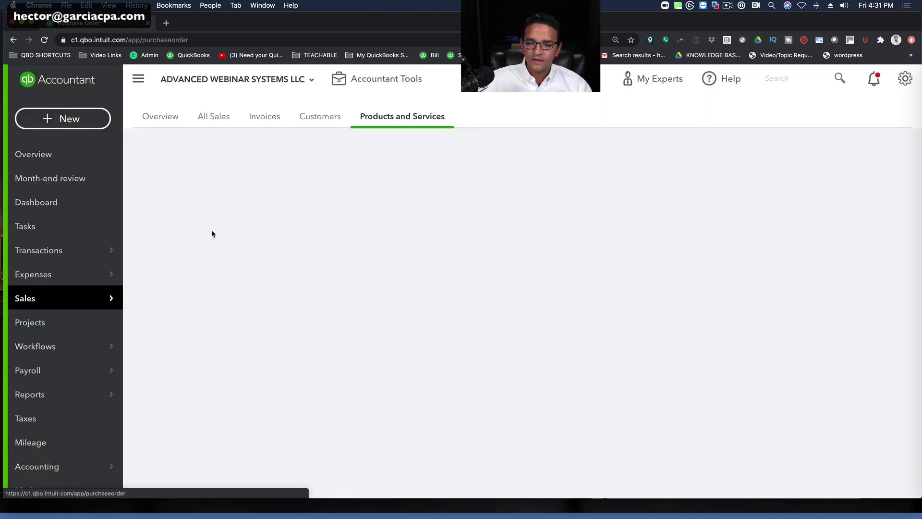
text(chi)
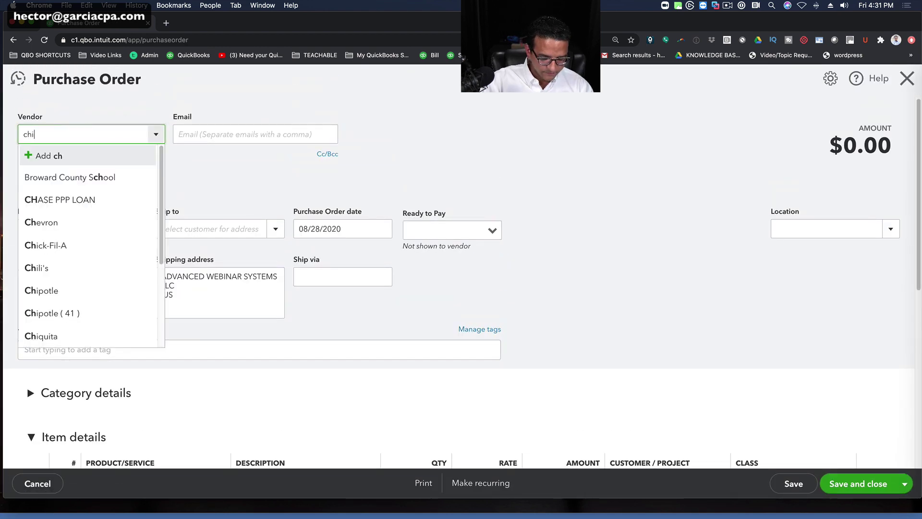
click(42, 268)
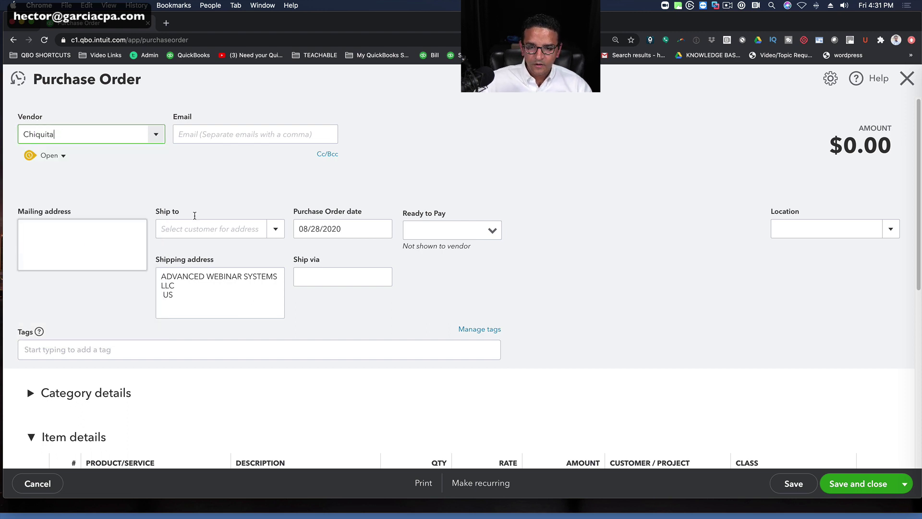
Step: Add Mango by the pound as the second item line of the Chiquita purchase order
scroll(345, 319, down, 5)
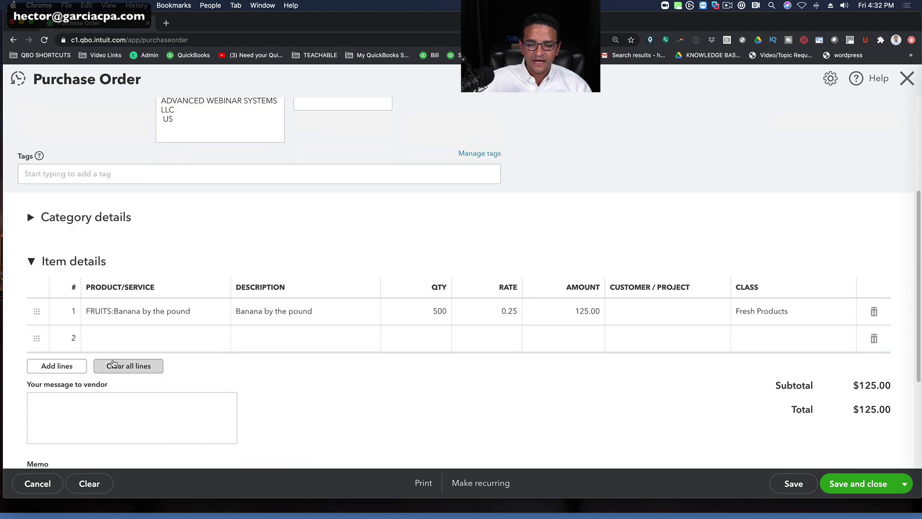
click(148, 344)
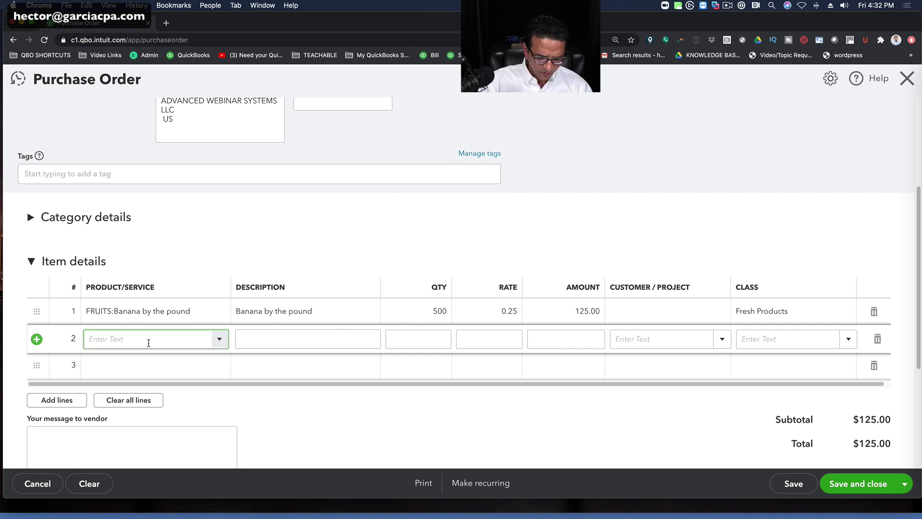
click(218, 337)
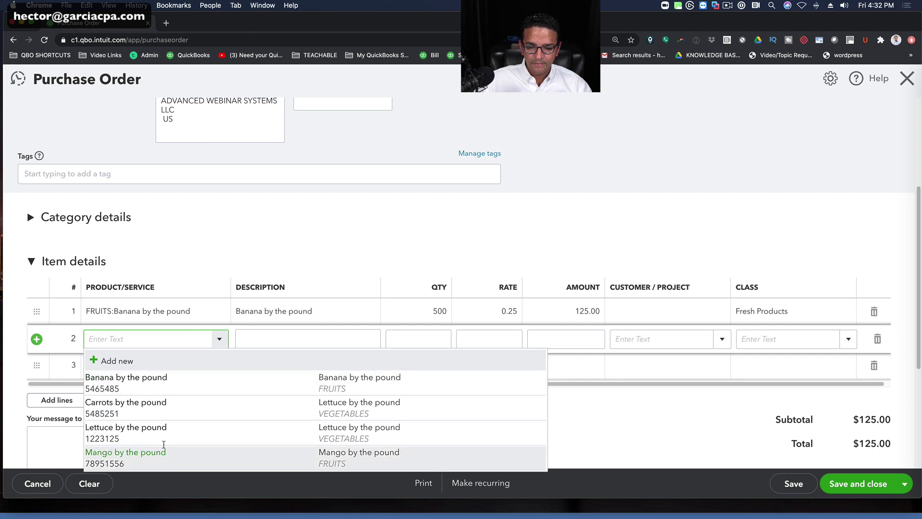
click(146, 458)
Step: Set the order quantity to 1,500 for both the banana and the mango lines
click(435, 313)
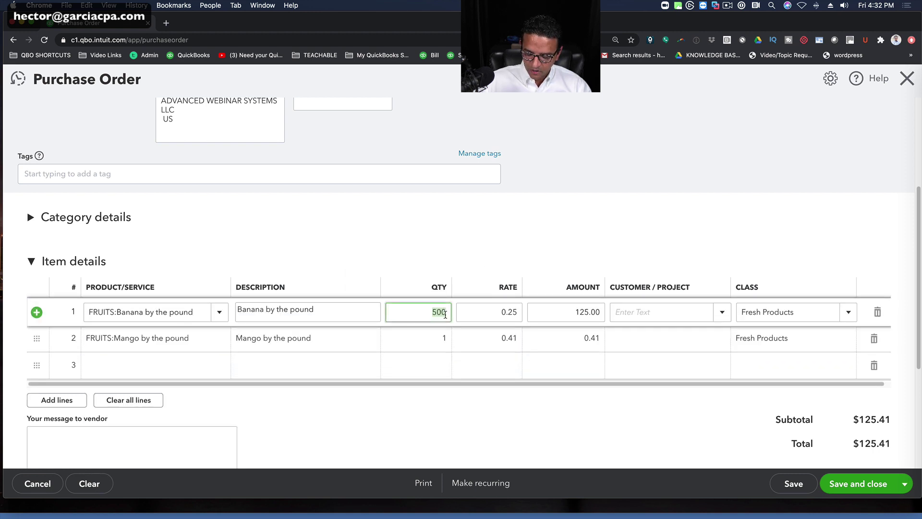
text(150)
click(434, 339)
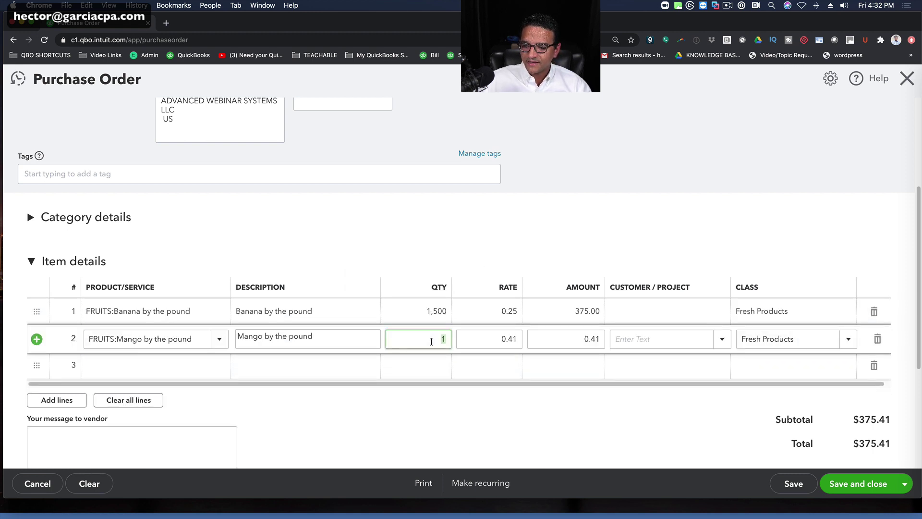
text(1500)
key(Tab)
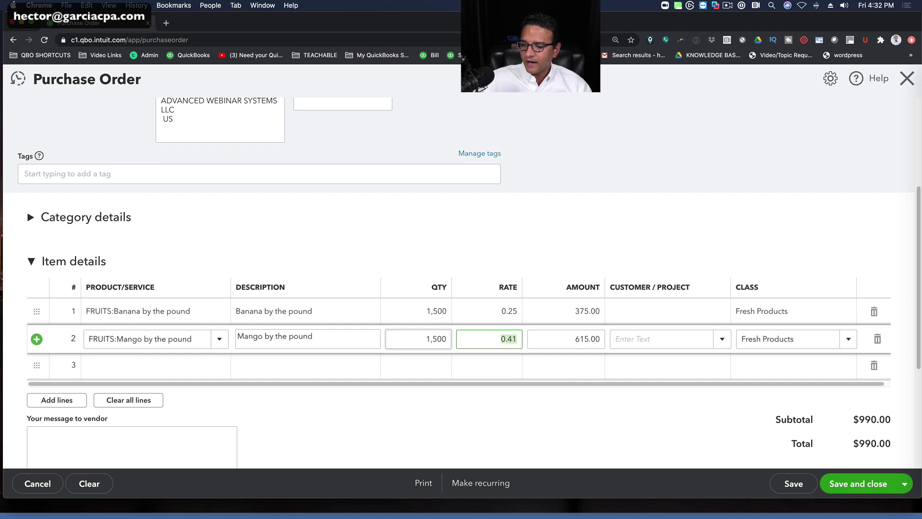
click(437, 320)
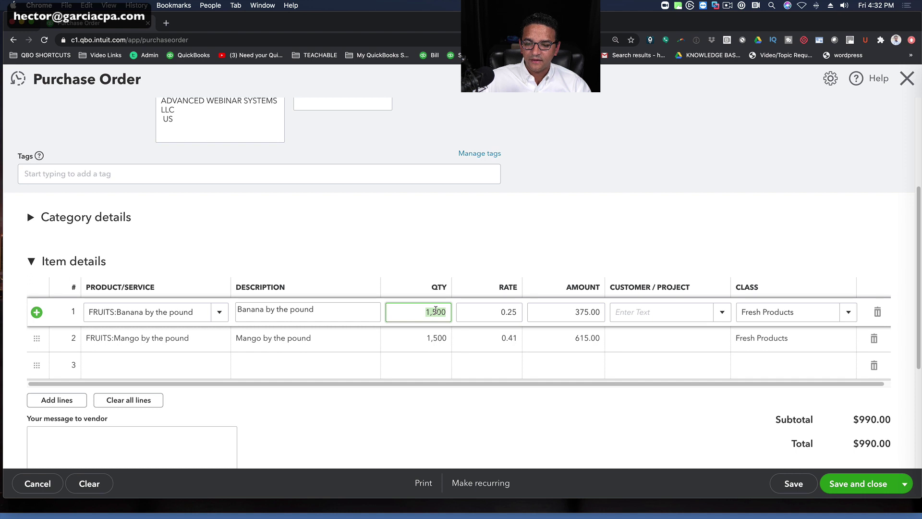
key(shift+Tab)
key(shift+Tab)
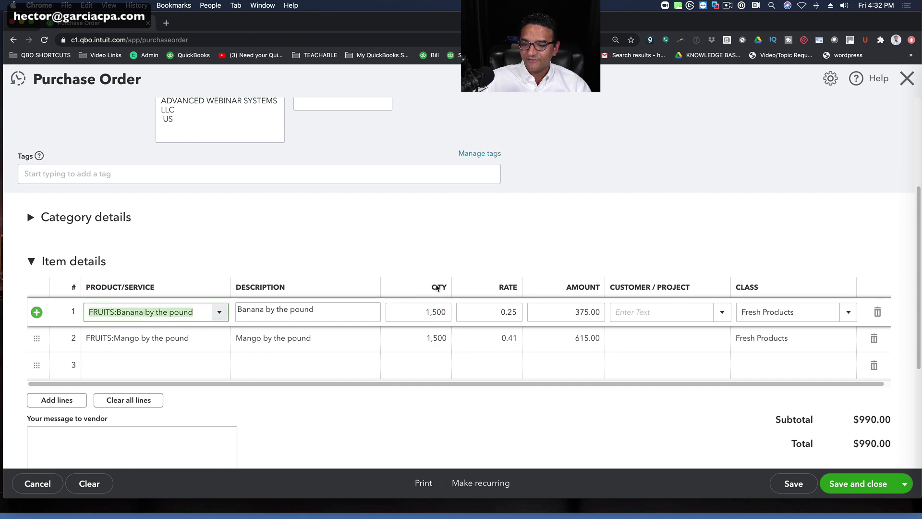
mouse_move(436, 337)
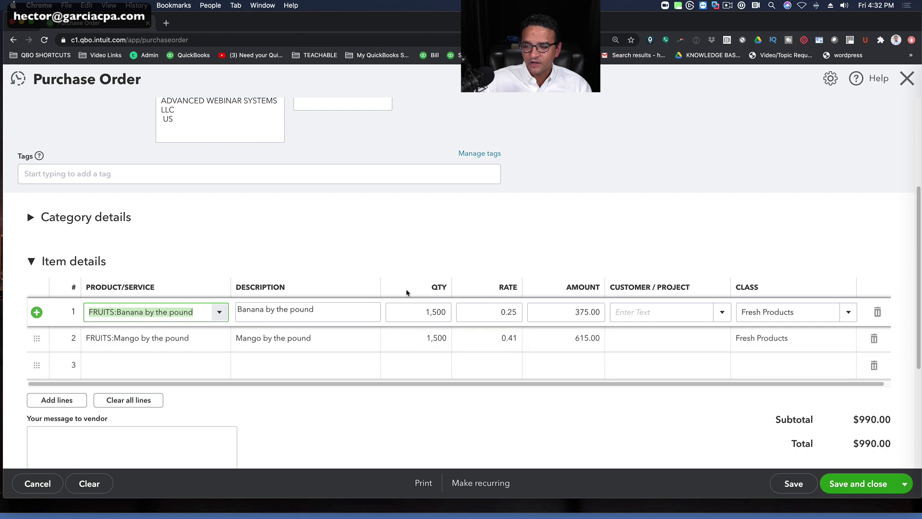
Step: Date the Chiquita purchase order 06/01/2020, then save it and start a new one
scroll(411, 294, up, 5)
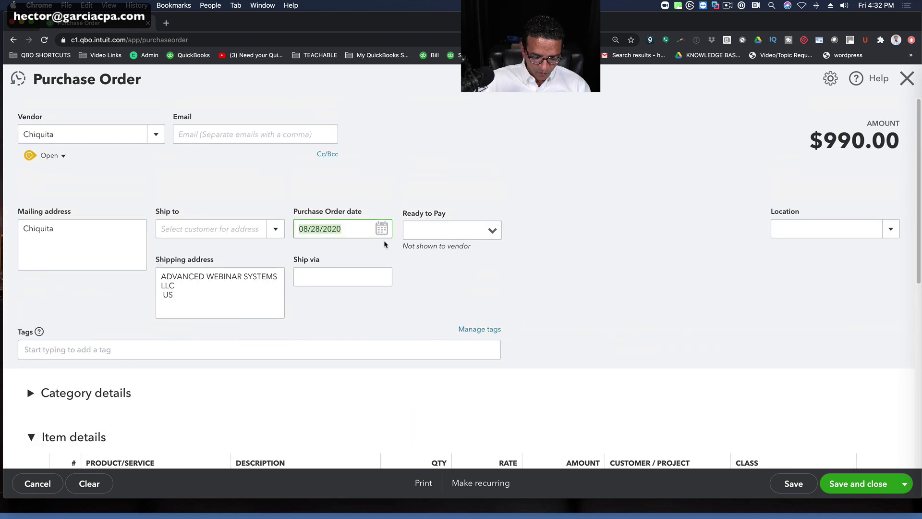
key(m)
key(m)
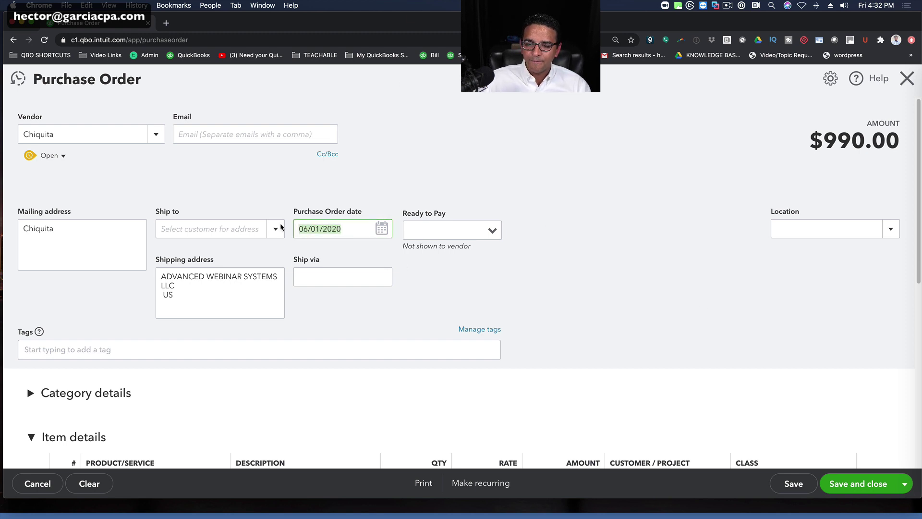
click(903, 484)
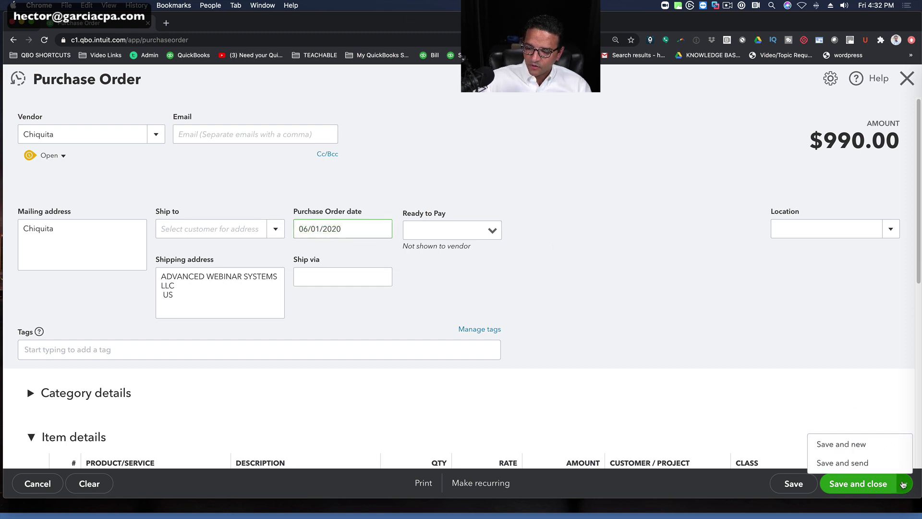
click(841, 444)
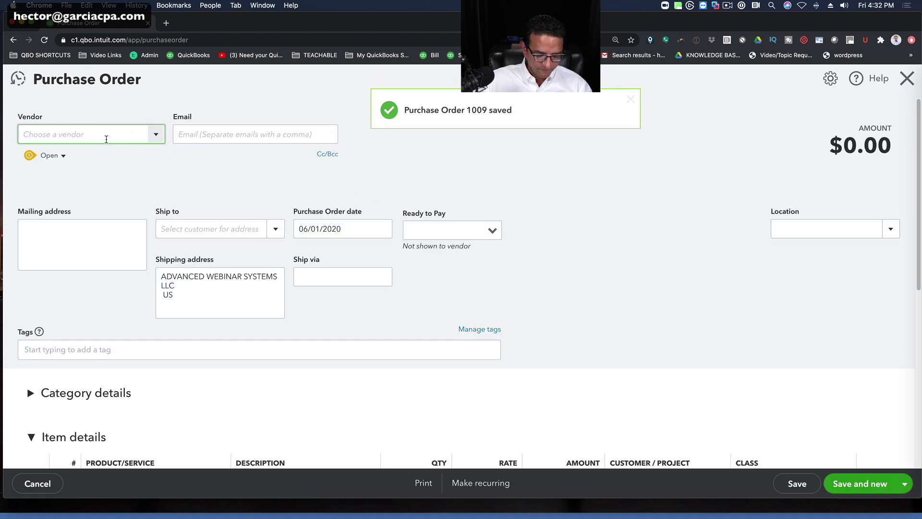
Step: Choose American Greens Corp as the vendor of the new purchase order
text(am)
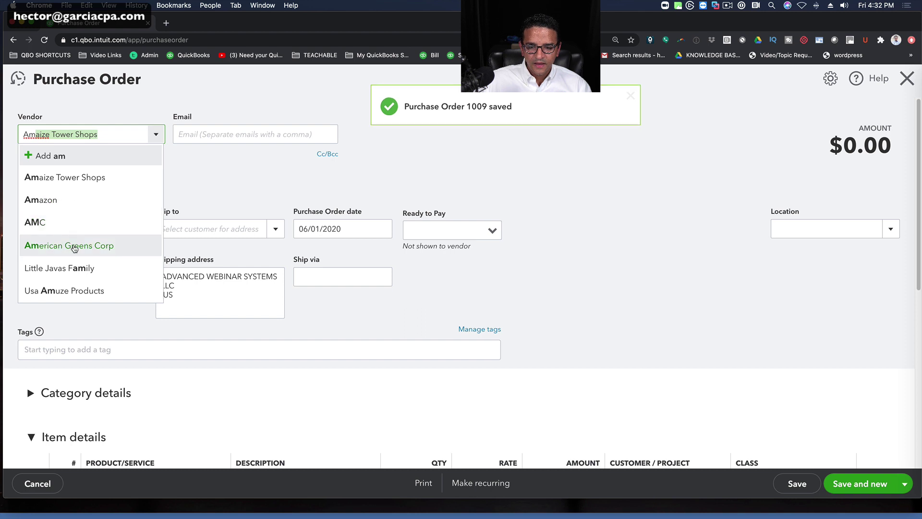
click(103, 245)
scroll(295, 358, down, 5)
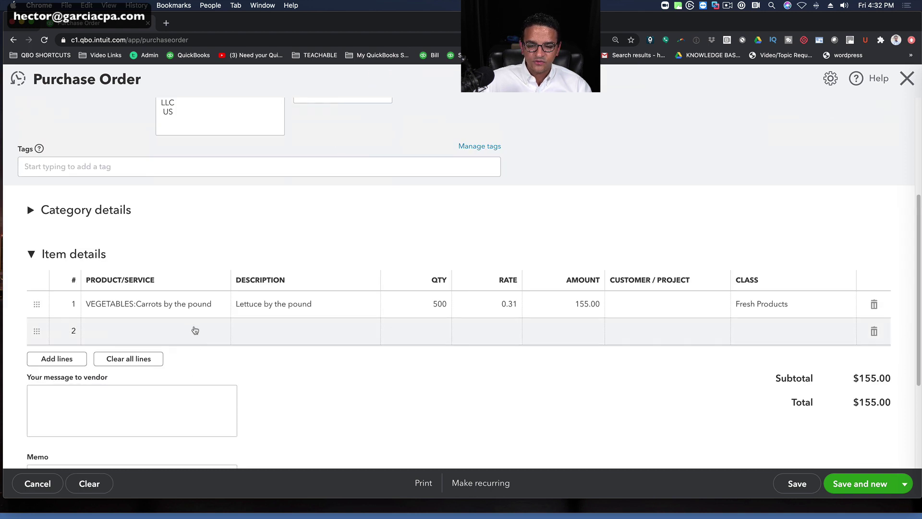
Step: Replace the carrots item on the first line with Lettuce by the pound and set its quantity to 2,500
click(207, 305)
text(let)
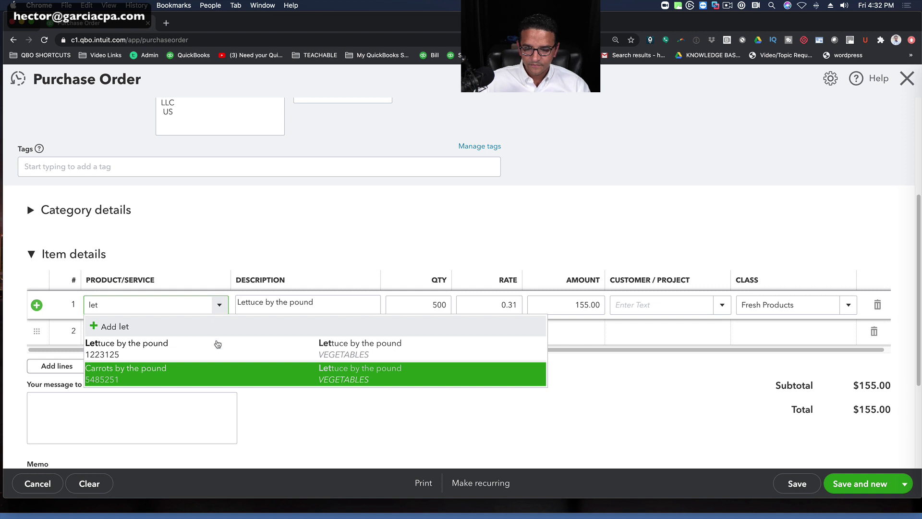
key(Return)
click(412, 300)
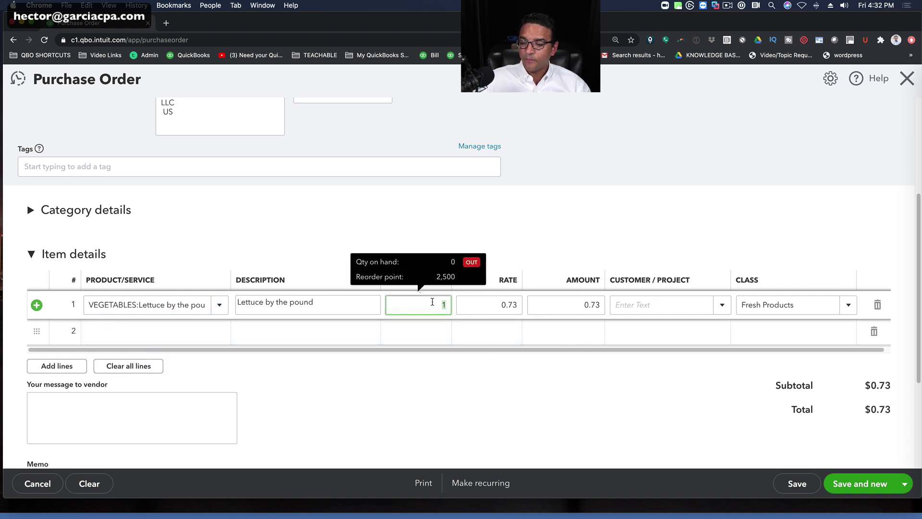
text(2500)
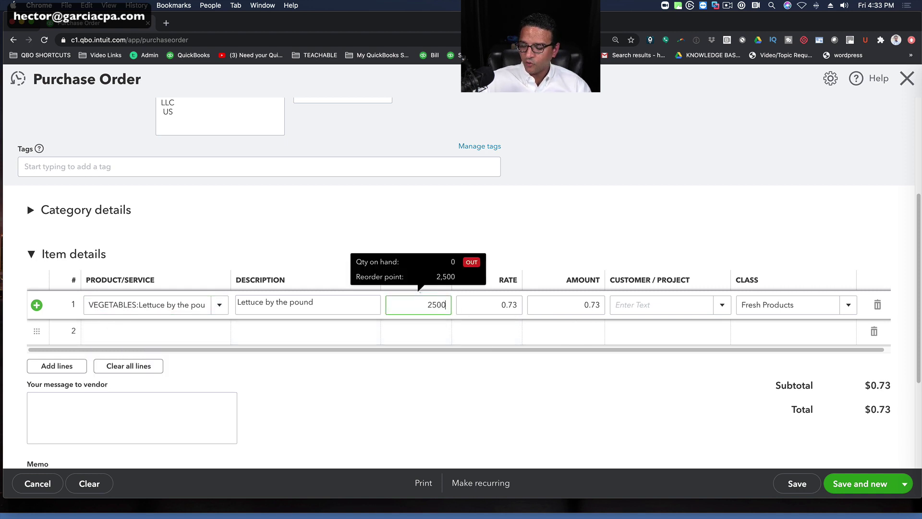
key(Tab)
Step: Set the American Greens Corp purchase order date to 06/05/2020, then save and close the order
scroll(475, 295, up, 1)
scroll(476, 295, up, 4)
click(333, 230)
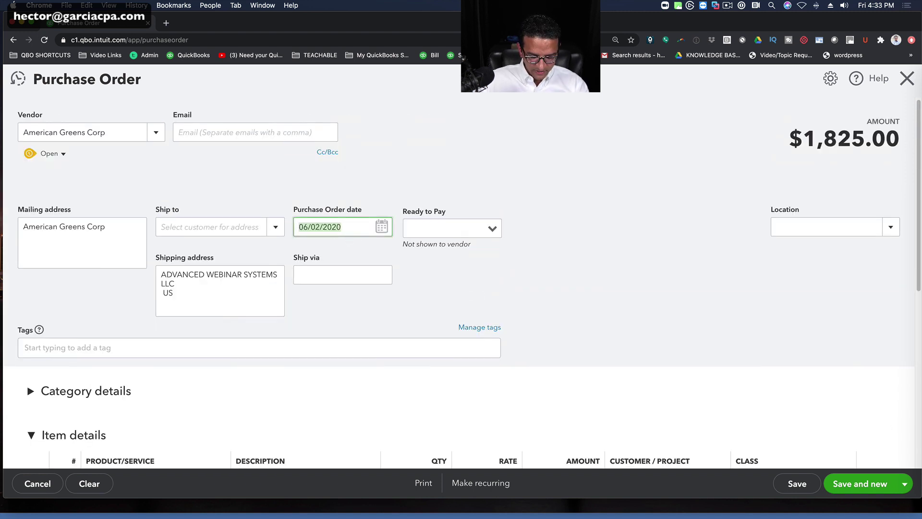
key(plus)
key(plus)
key(plus)
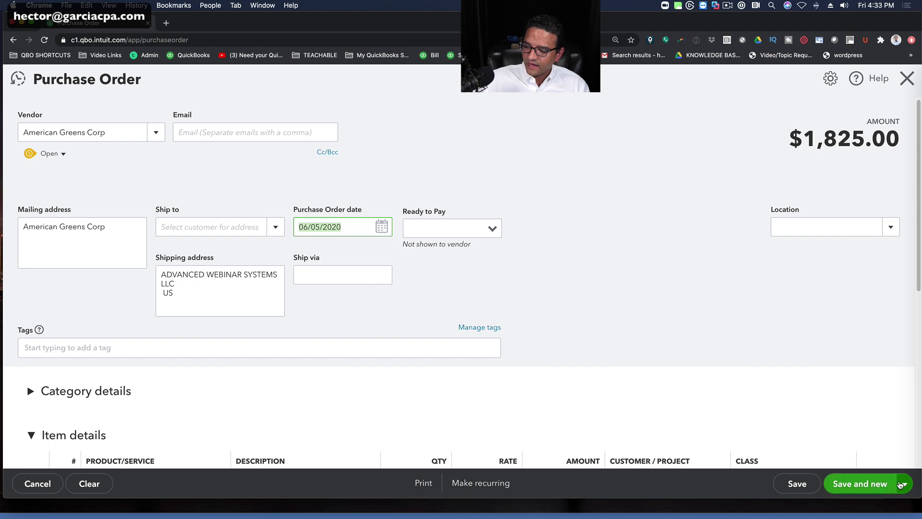
click(900, 484)
click(840, 442)
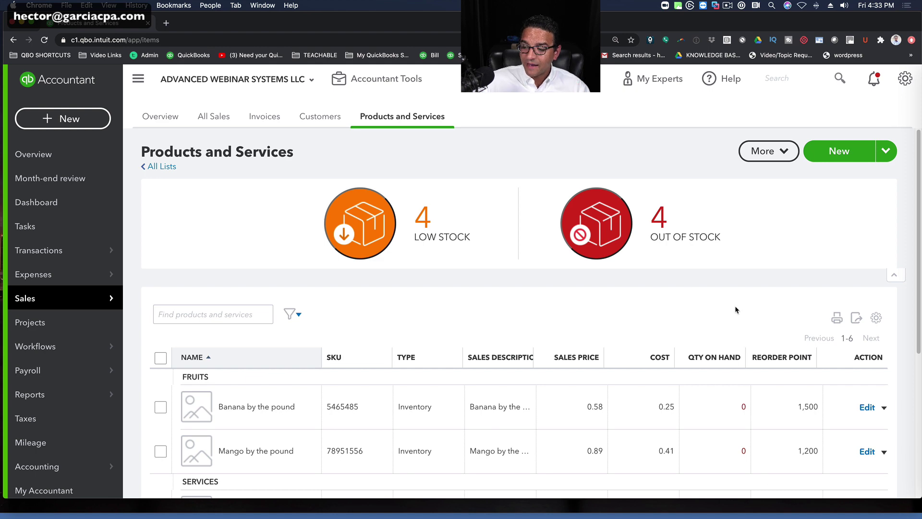
Step: Return from the product categories to the Products and Services list and review each item's quantity on hand and reorder point
scroll(735, 310, down, 5)
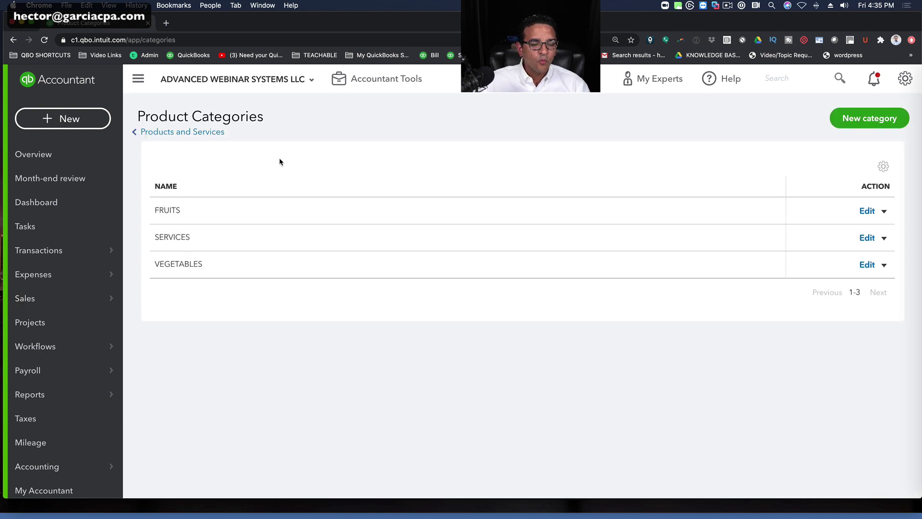
click(198, 132)
scroll(453, 330, down, 2)
scroll(452, 329, down, 3)
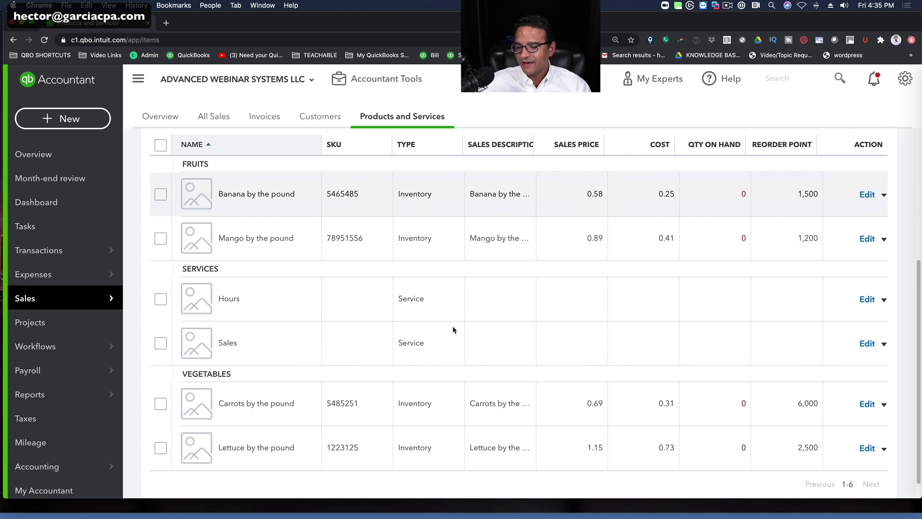
Step: Rename the SERVICES product category to *SERVICES and save it
scroll(633, 314, up, 1)
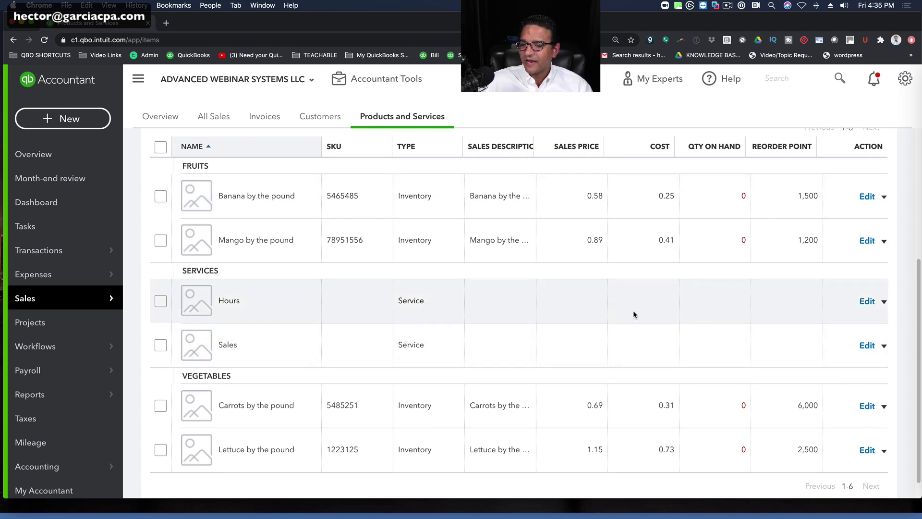
scroll(633, 310, up, 5)
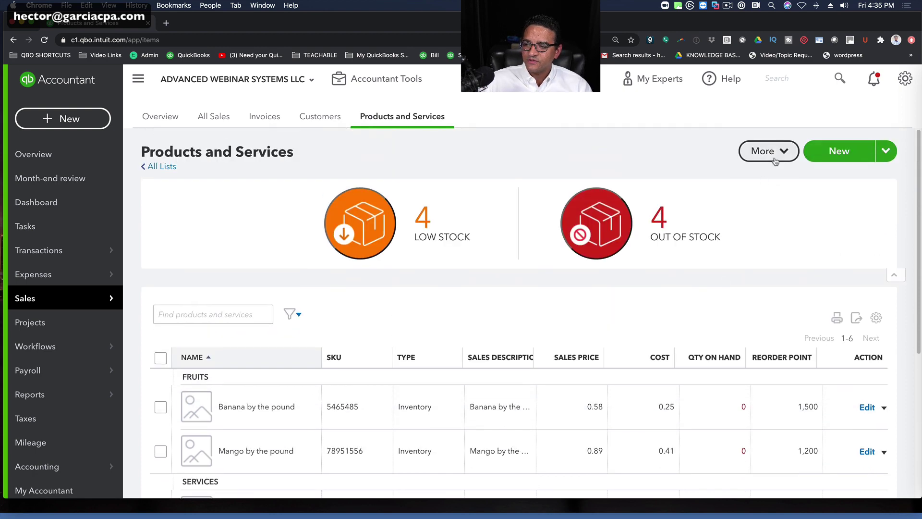
click(768, 152)
click(770, 177)
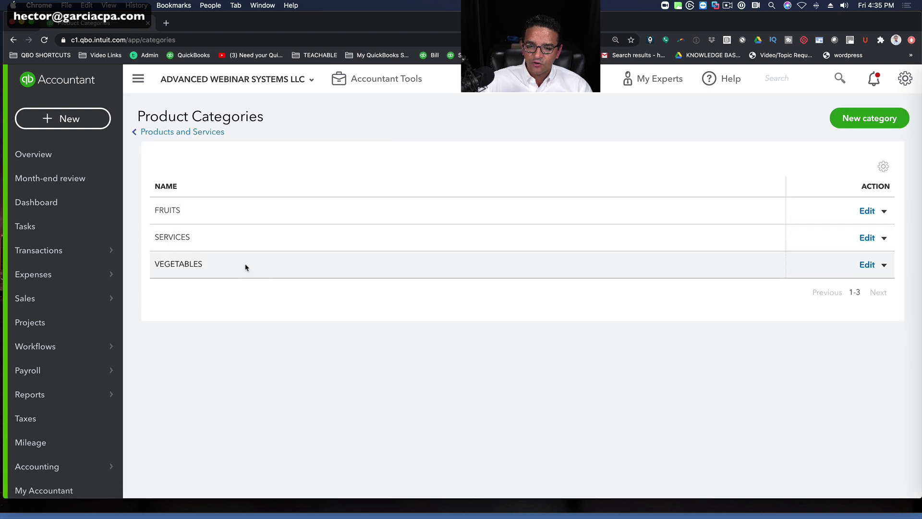
click(868, 237)
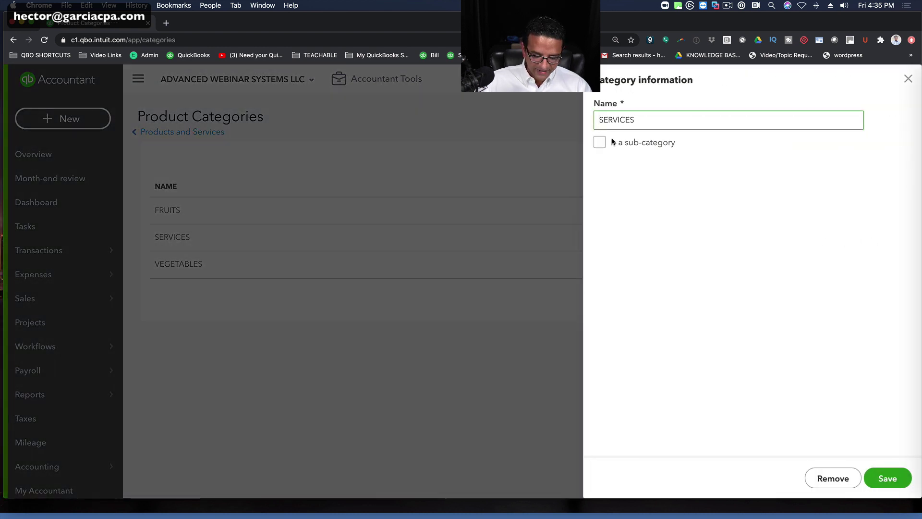
text(*)
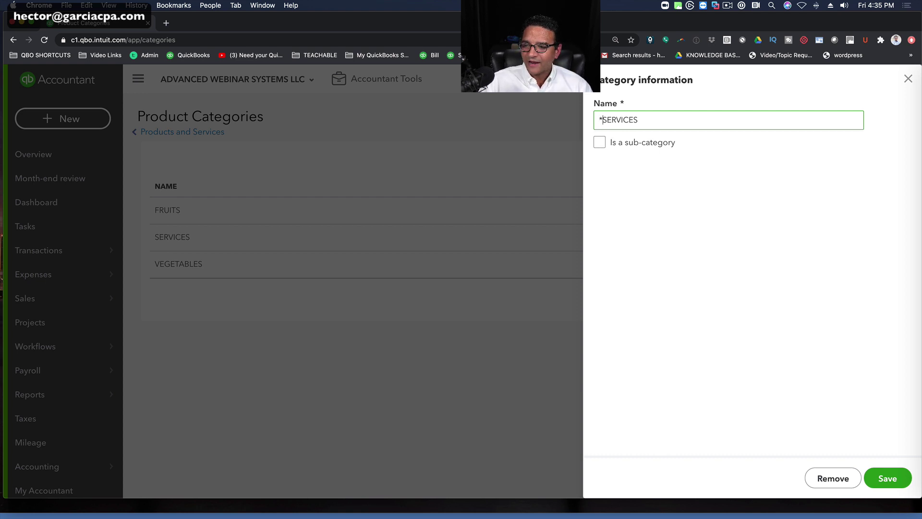
click(884, 475)
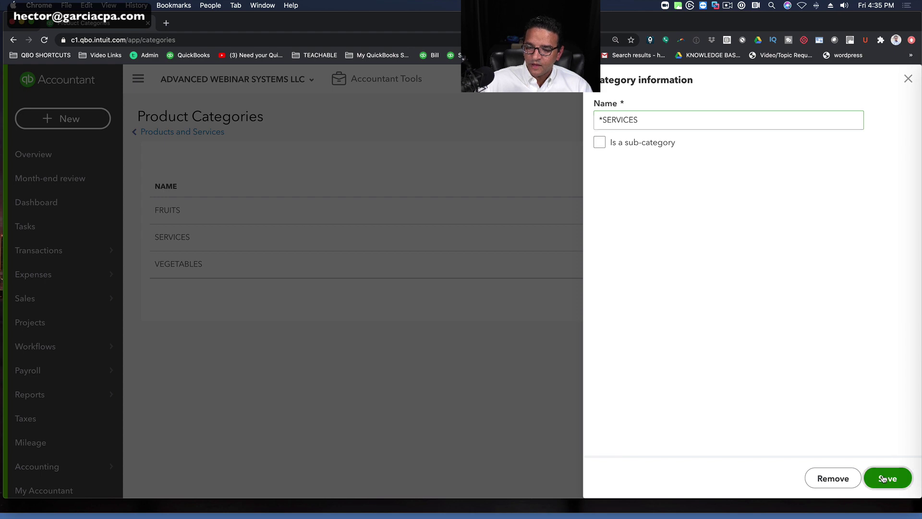
Step: Return to the Products and Services list and review how the items are ordered by category
click(183, 131)
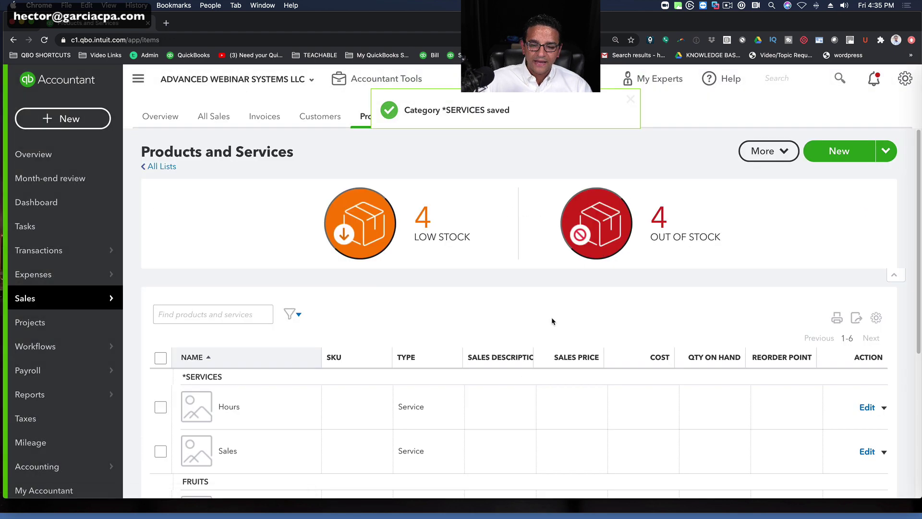
scroll(659, 310, down, 2)
scroll(659, 309, down, 3)
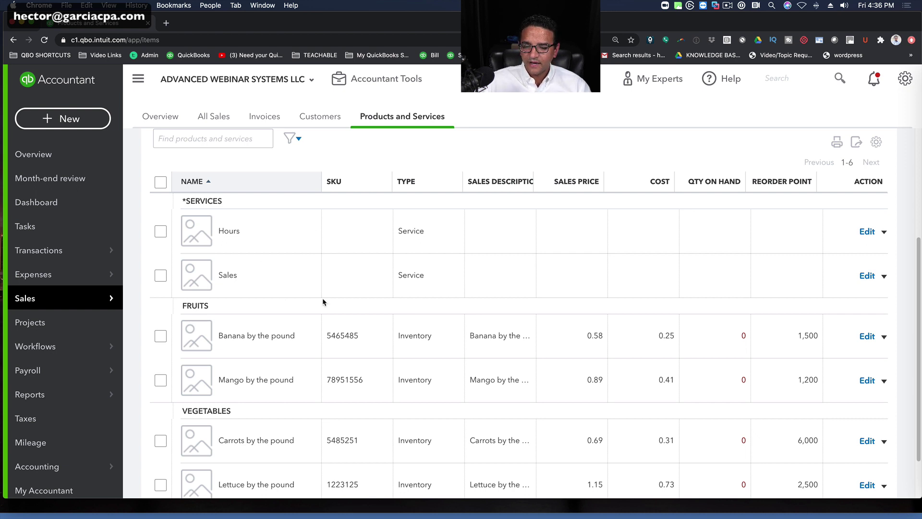
scroll(323, 300, down, 1)
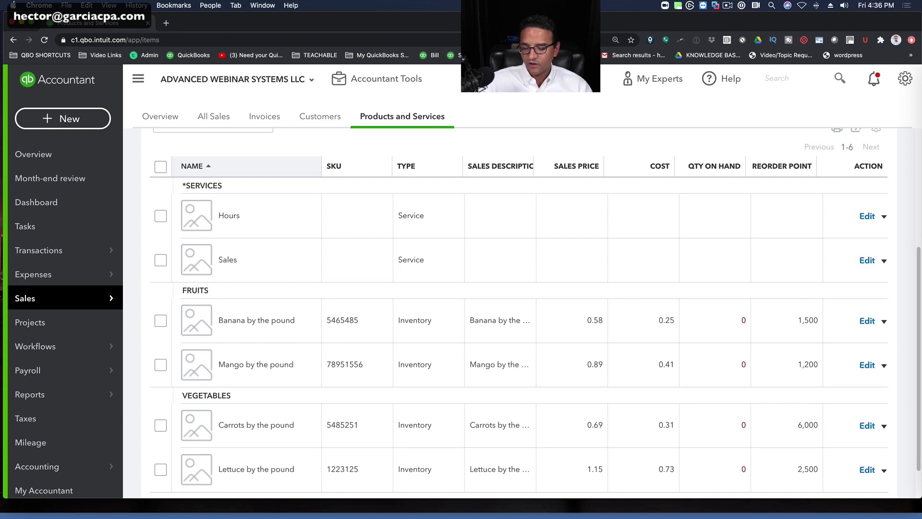
scroll(480, 278, up, 5)
scroll(552, 281, down, 2)
scroll(580, 283, up, 3)
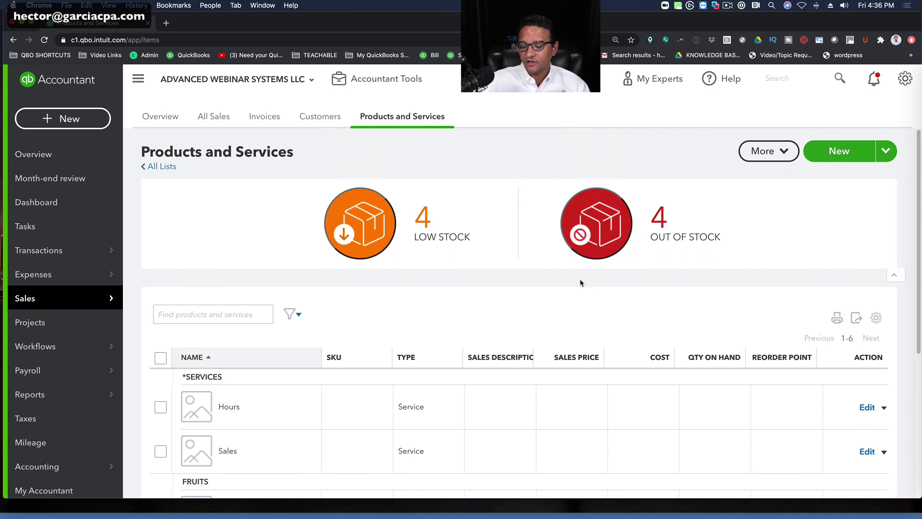
Step: Open a blank inventory item form to view the initial quantity, as-of date and reorder point fields, then close it
click(836, 153)
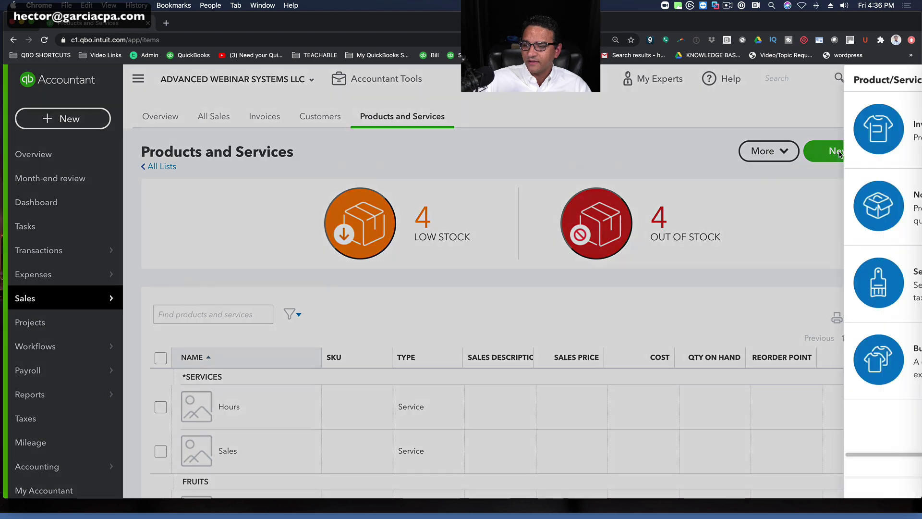
click(672, 123)
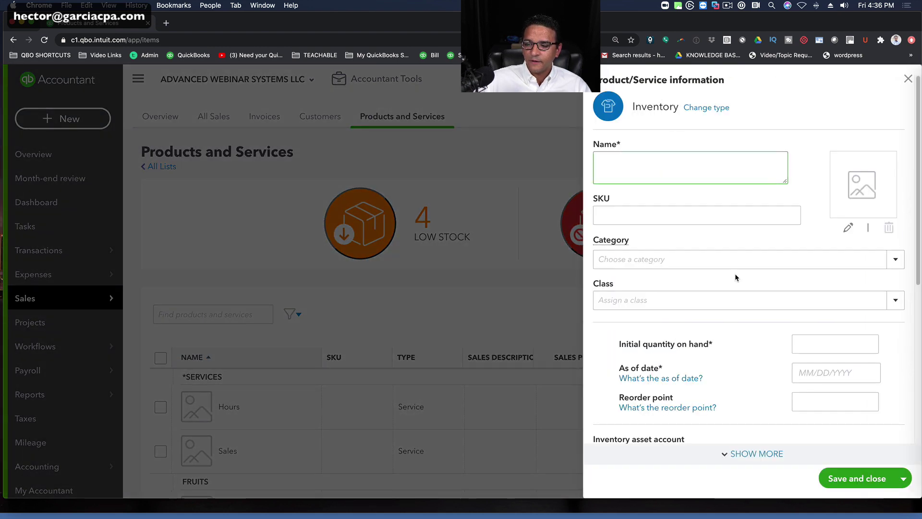
click(827, 348)
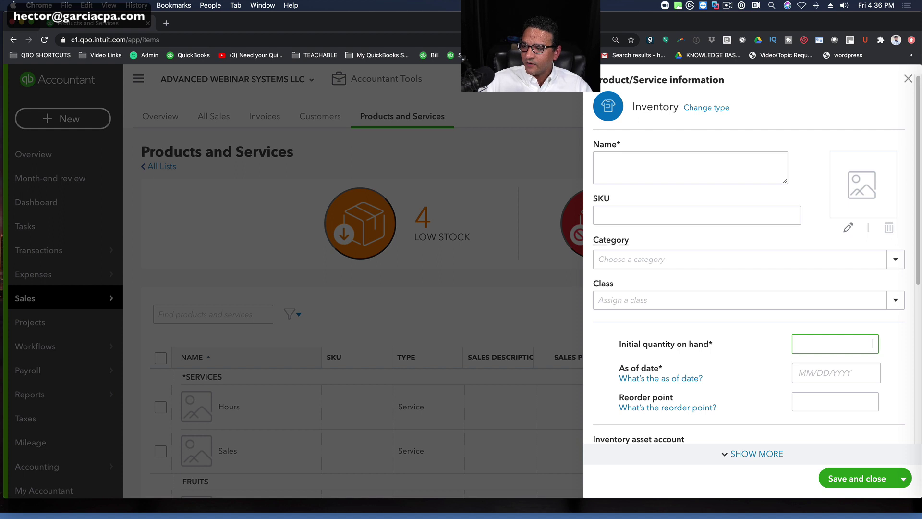
click(908, 79)
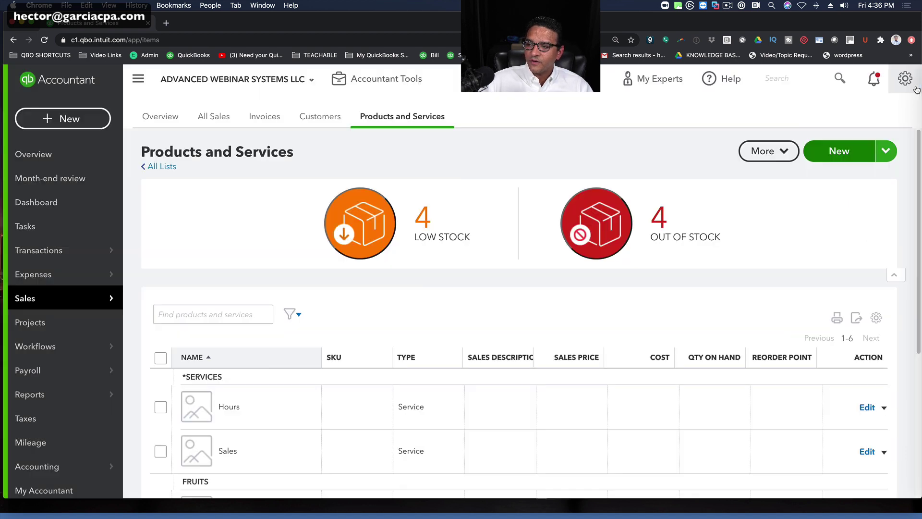
Step: Start importing products and services, download the sample import file and open it in Excel
click(885, 152)
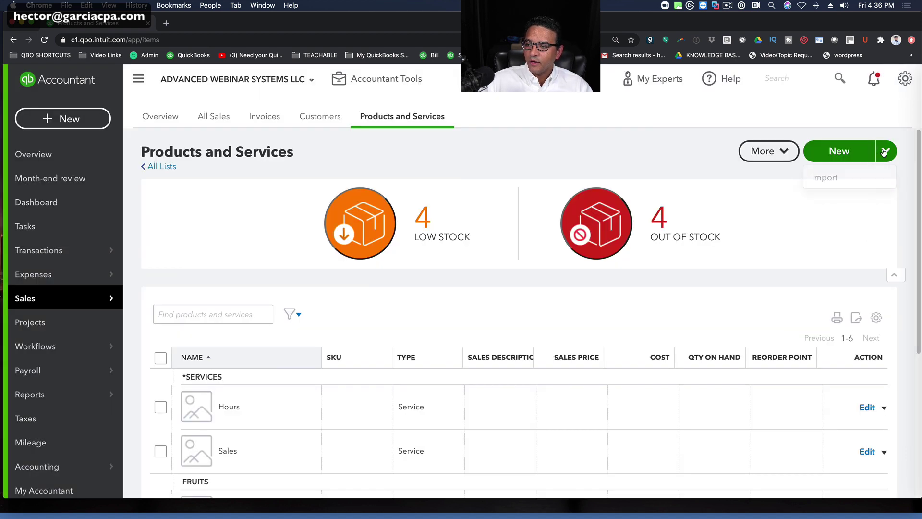
click(824, 179)
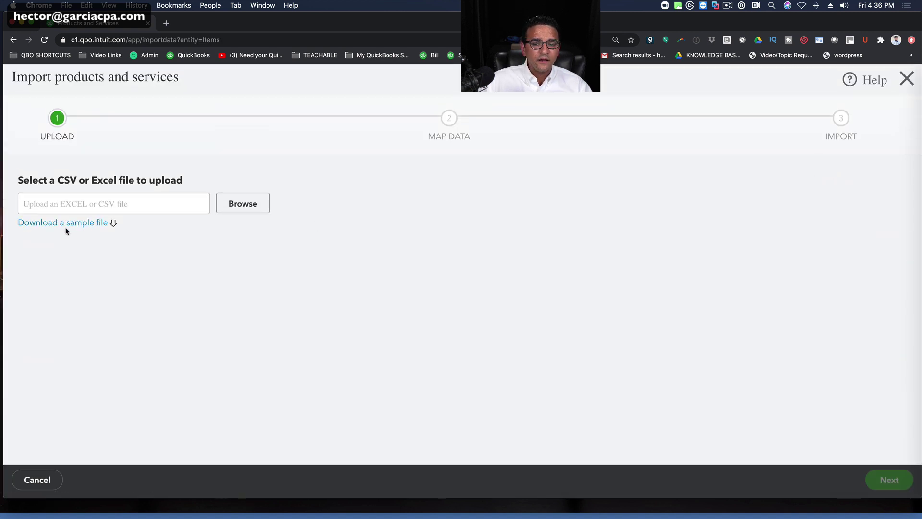
click(70, 228)
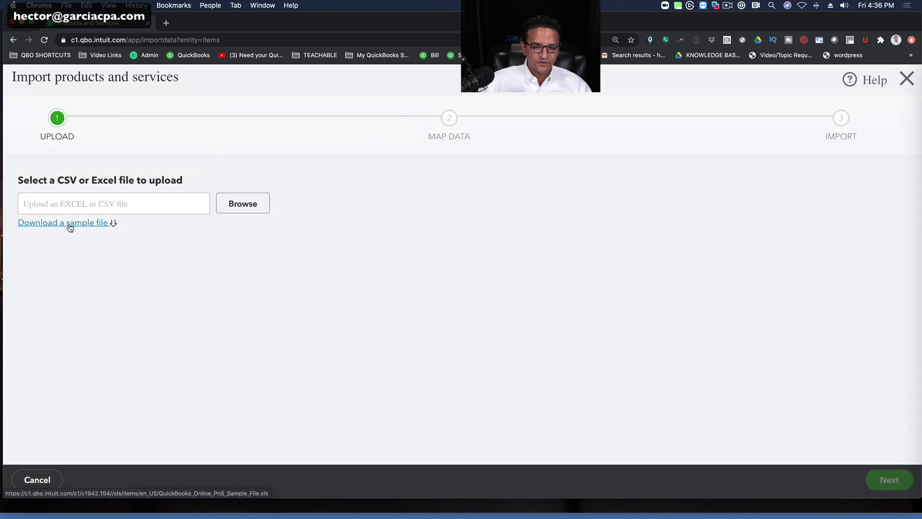
click(68, 487)
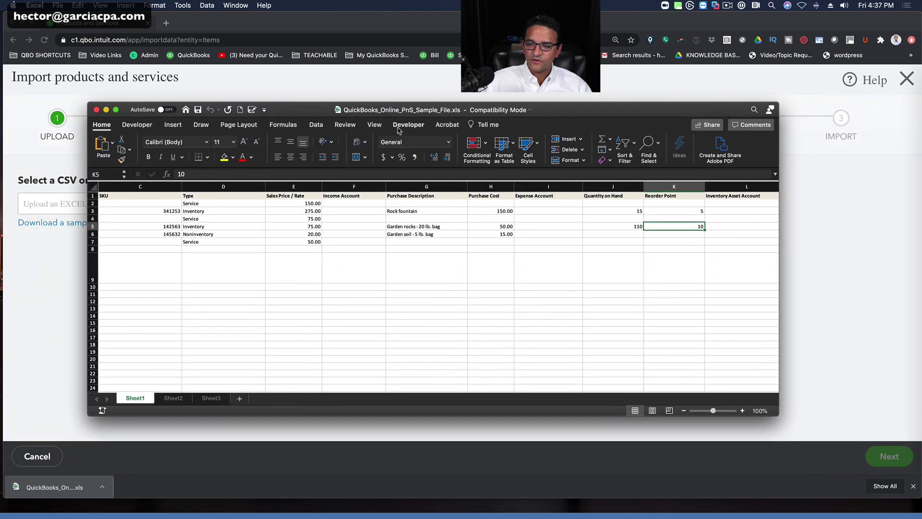
Step: Set the sample worksheet's zoom to 200% and bring its first columns into view
click(376, 126)
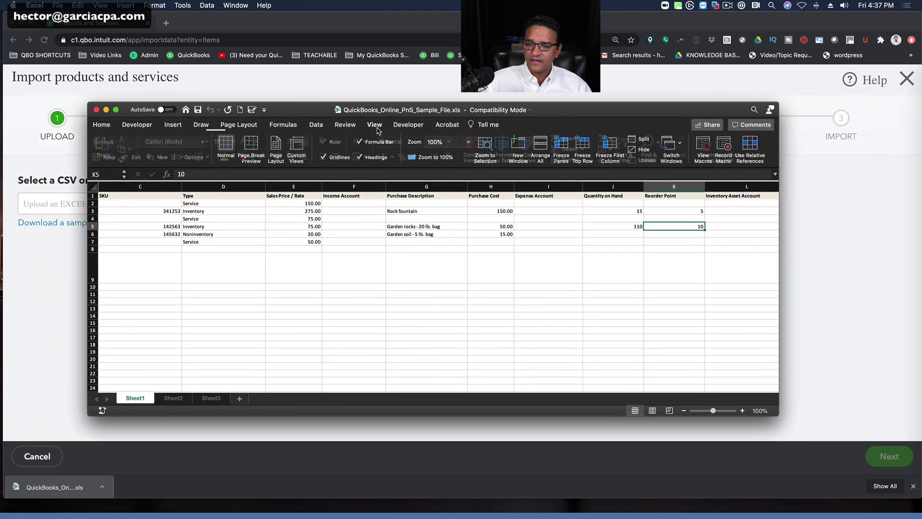
click(469, 142)
click(443, 151)
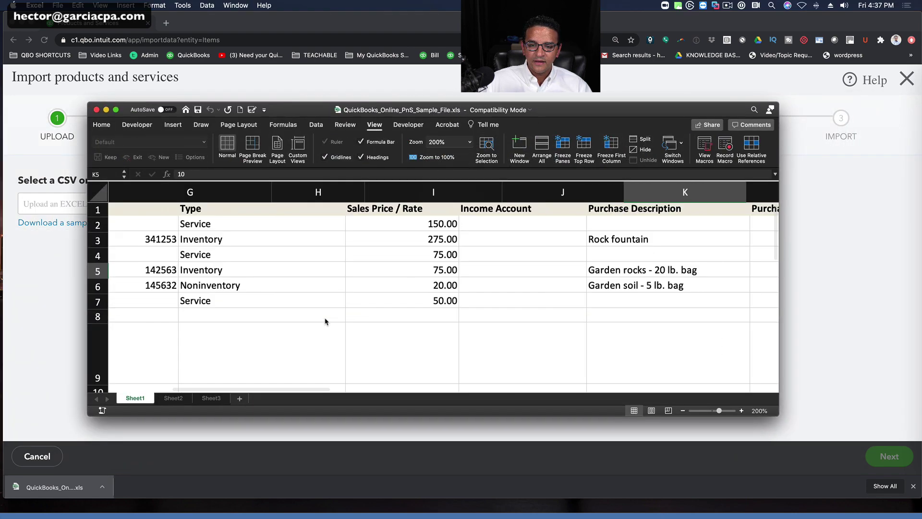
click(325, 321)
scroll(172, 220, left, 6)
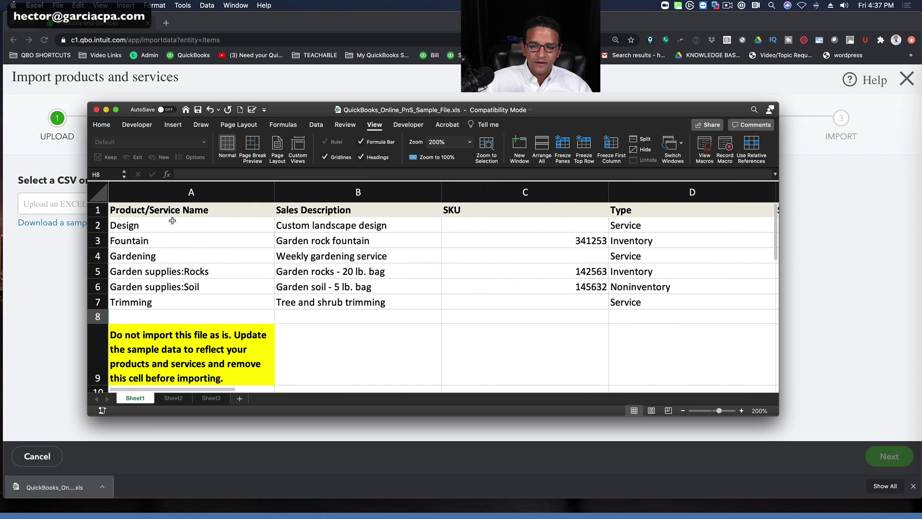
Step: Examine the sample file's columns from Product/Service Name through Quantity as-of Date
click(174, 193)
click(354, 194)
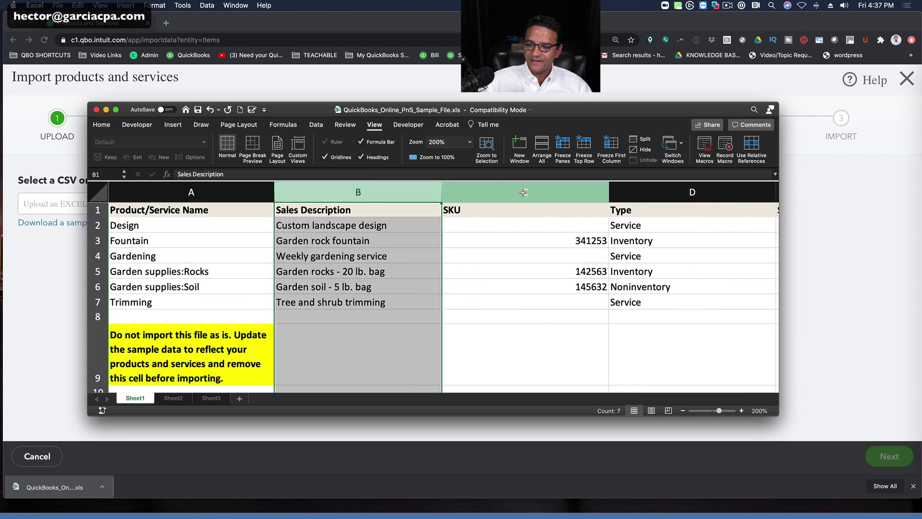
click(523, 192)
click(683, 192)
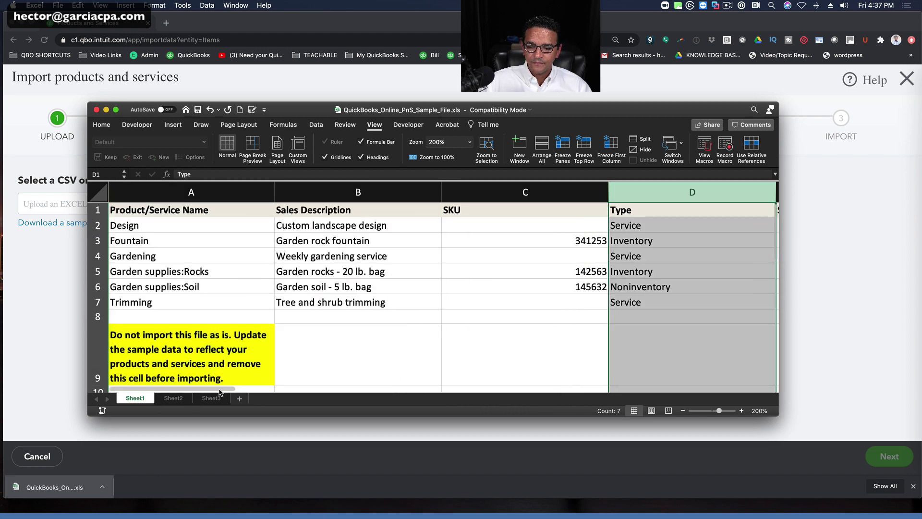
drag(219, 391, 268, 395)
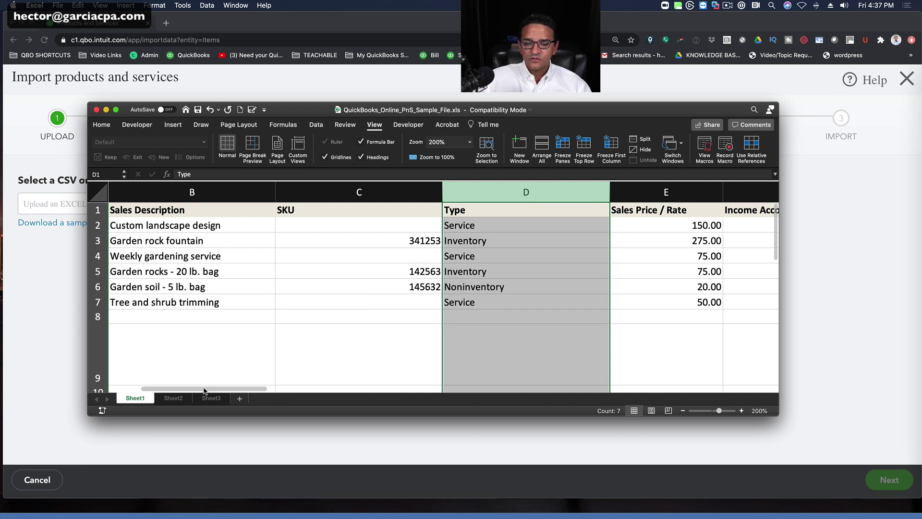
drag(204, 391, 480, 390)
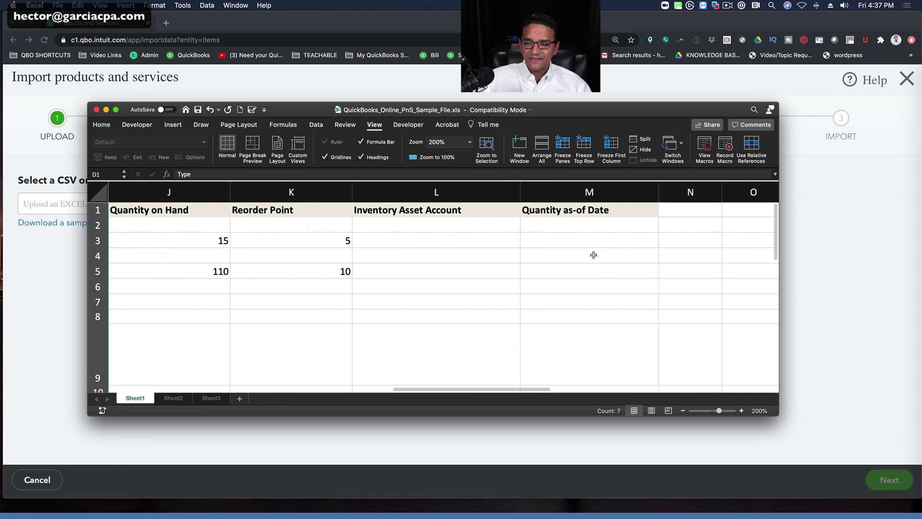
Step: Enter 12/31/2019 in cell M2 under Quantity as-of Date
drag(581, 224, 594, 318)
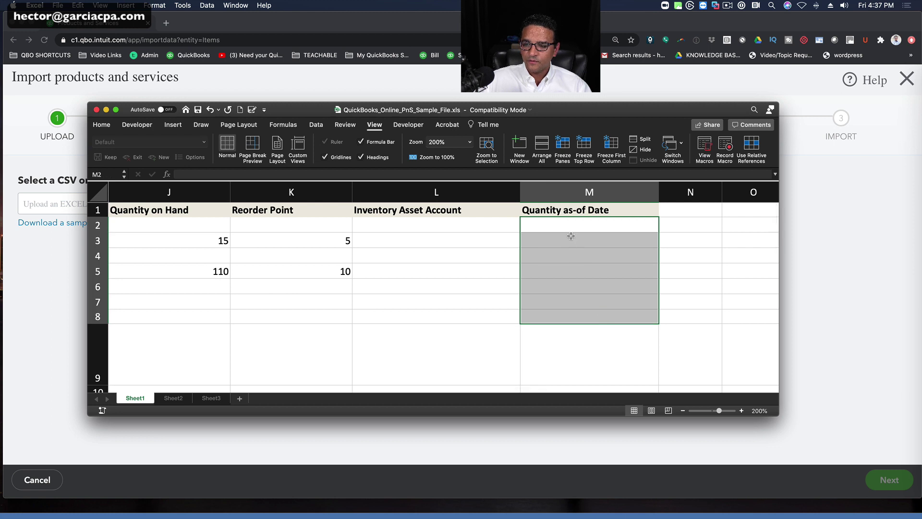
click(564, 221)
text(12/31/)
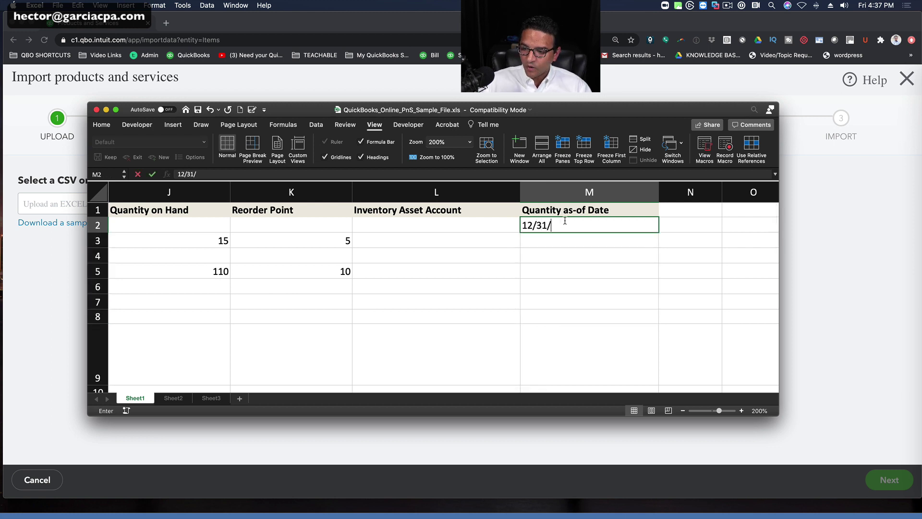
text(2019)
click(518, 289)
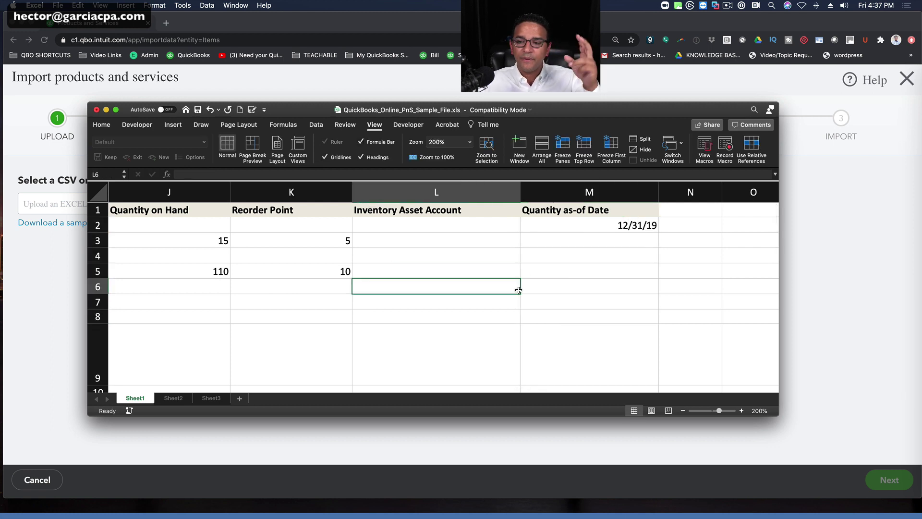
Step: Close the sample workbook and leave the product import page in QuickBooks Online
click(96, 109)
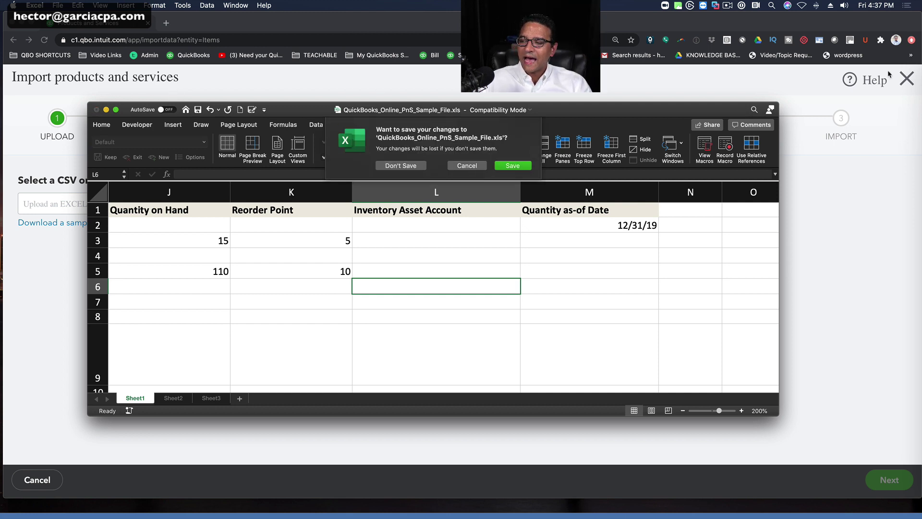
click(269, 83)
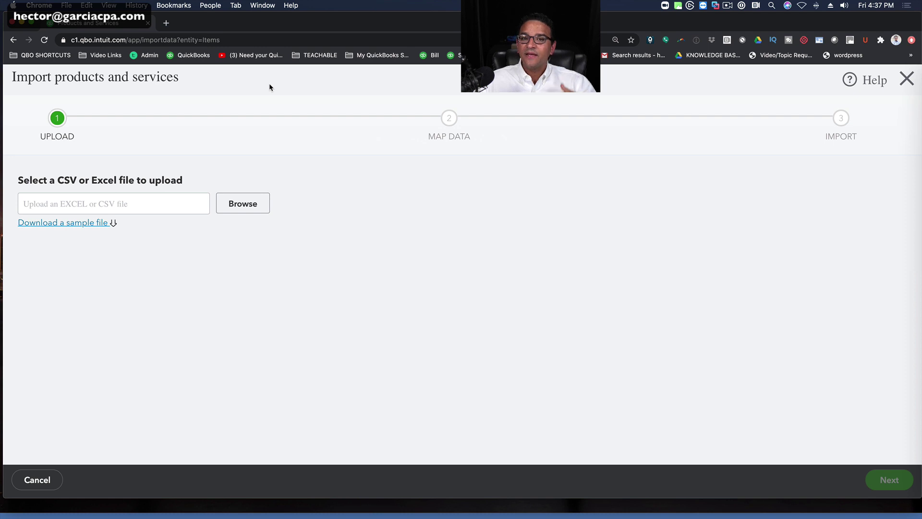
click(907, 79)
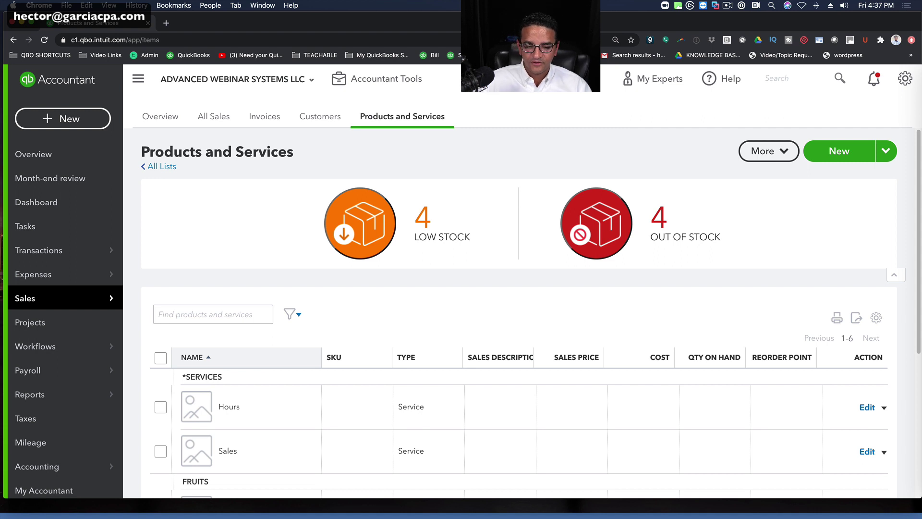
Step: Start a new purchase order and display the list of recent purchase orders
scroll(345, 389, down, 1)
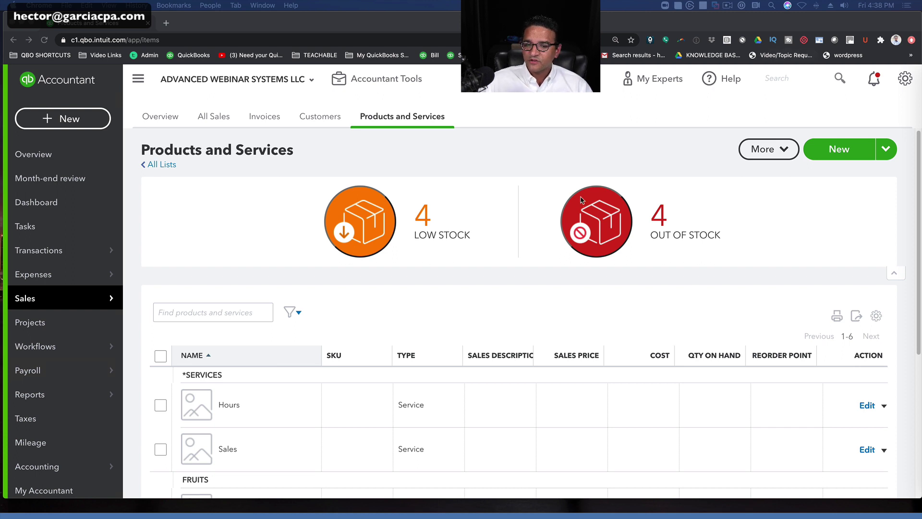
click(76, 115)
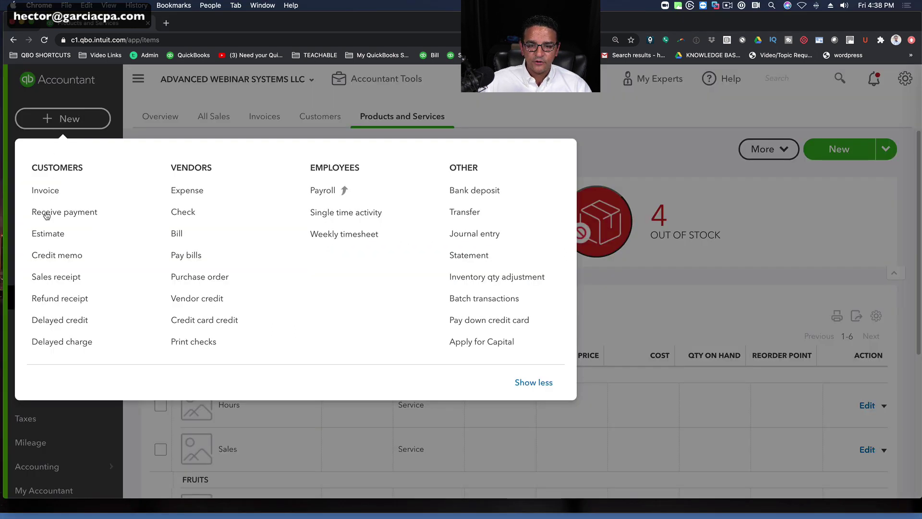
click(217, 278)
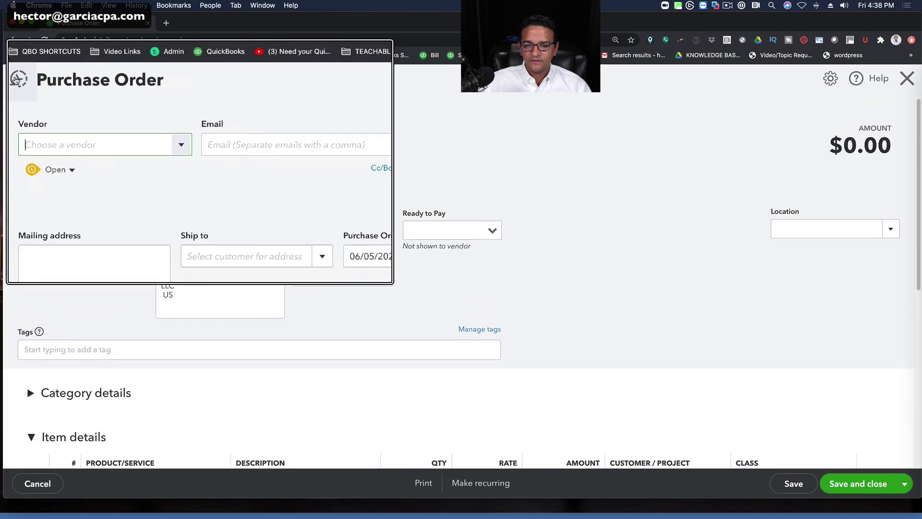
click(16, 79)
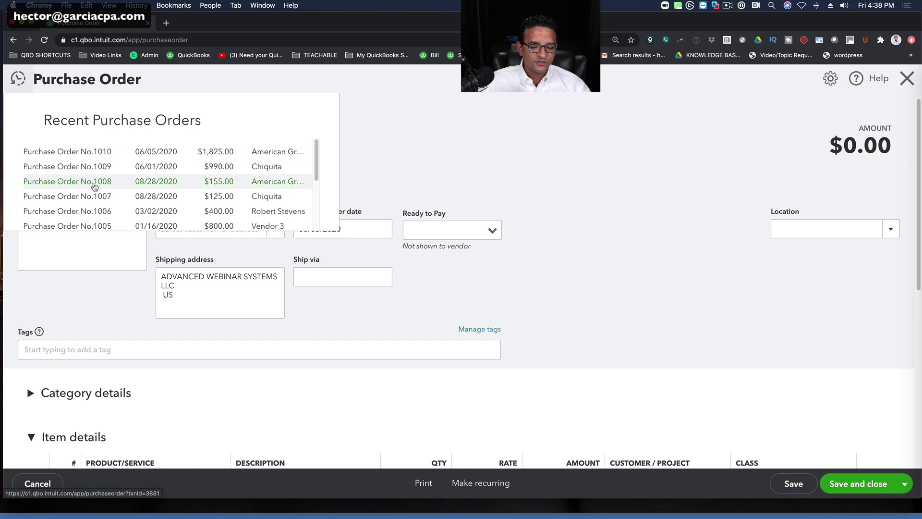
Step: Open Purchase Order No.1010 for American Greens Corp and copy it to a bill
click(97, 153)
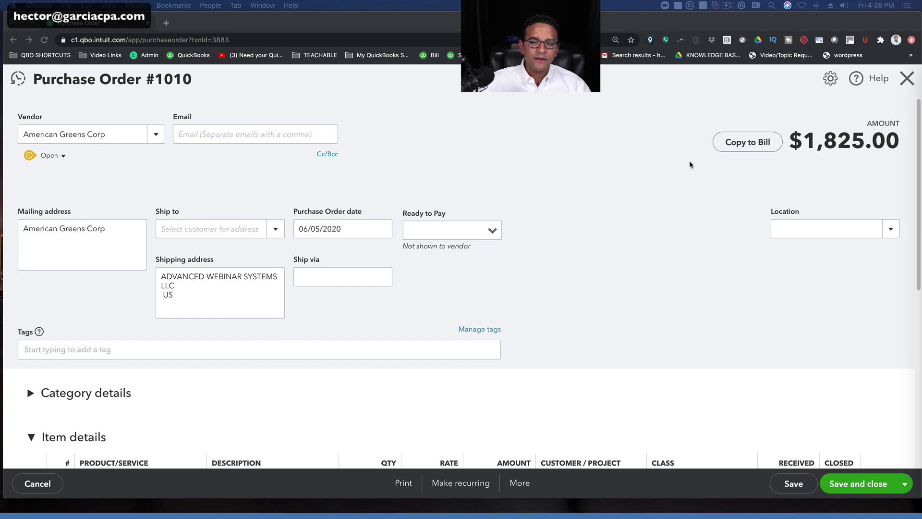
click(752, 146)
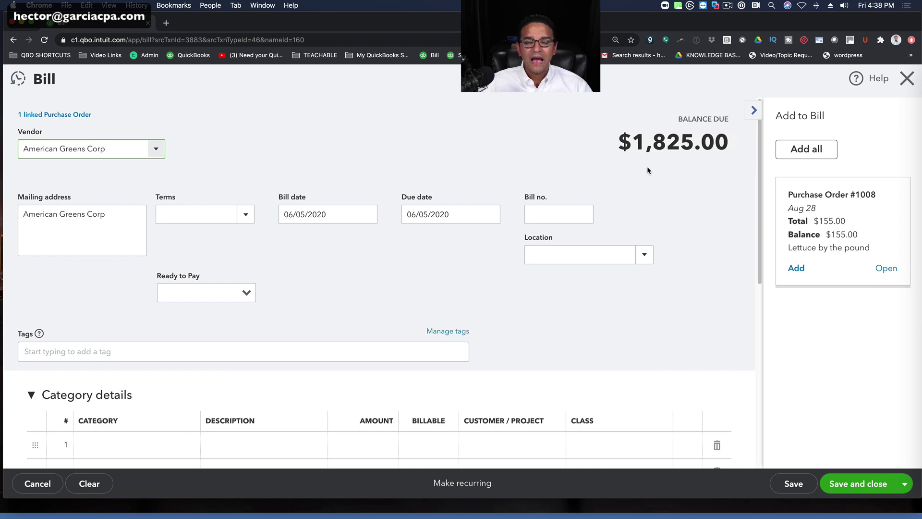
click(152, 149)
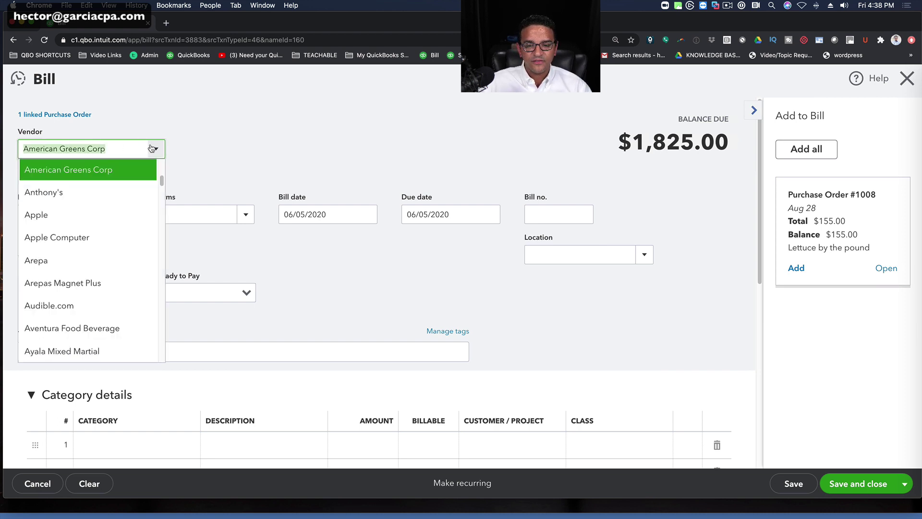
click(151, 148)
Step: Set the bill date to 08/05/2020
click(329, 212)
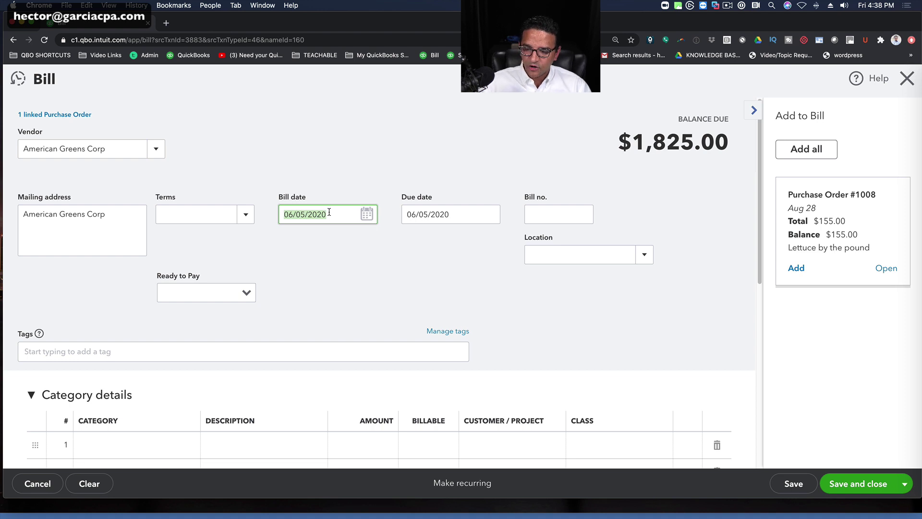
text(08)
text(/05/2020)
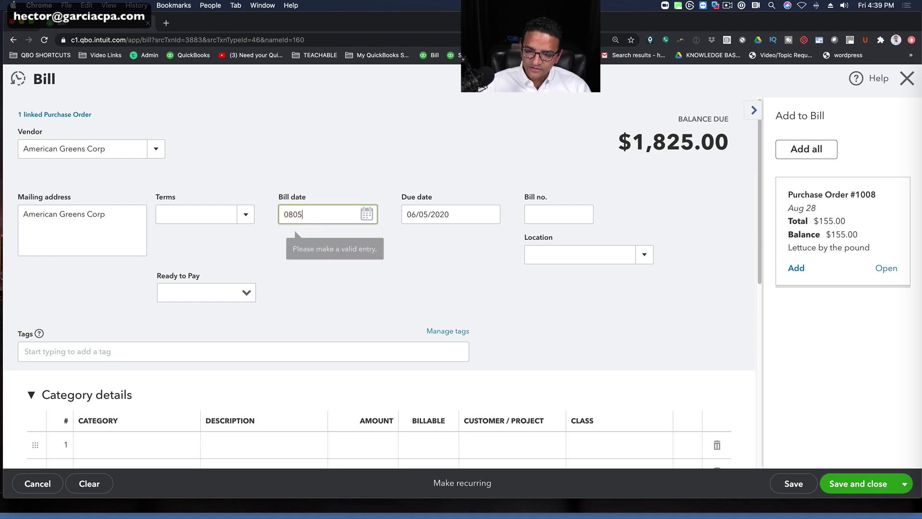
key(Tab)
Step: Check the lettuce line in the item details, and save and close the American Greens Corp bill
scroll(465, 267, down, 5)
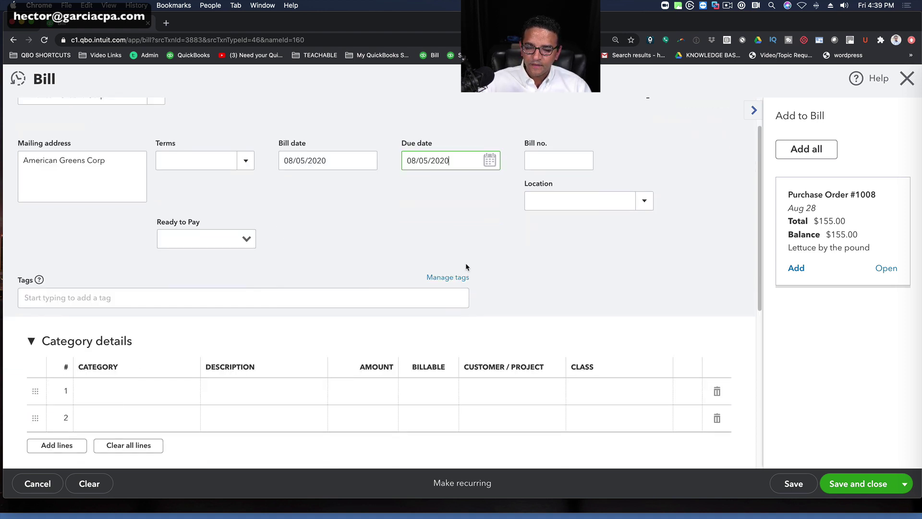
mouse_move(349, 366)
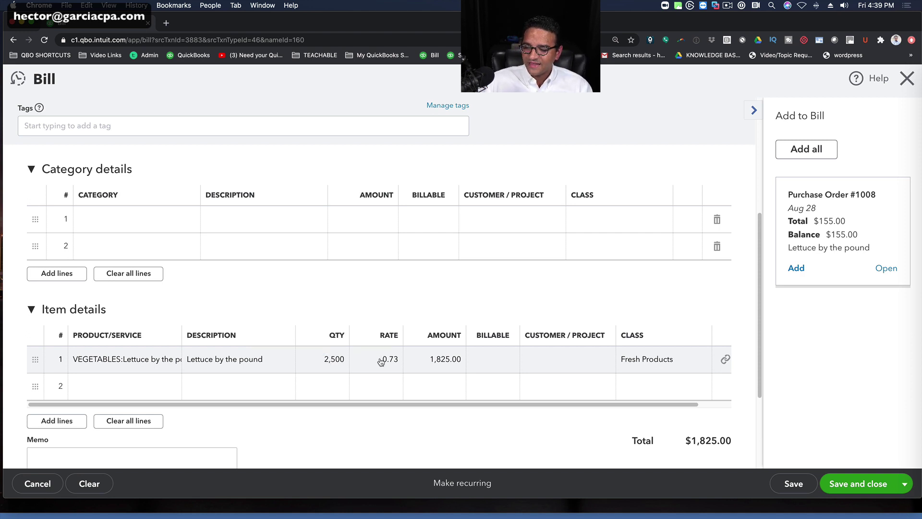
scroll(381, 361, down, 3)
scroll(317, 247, up, 8)
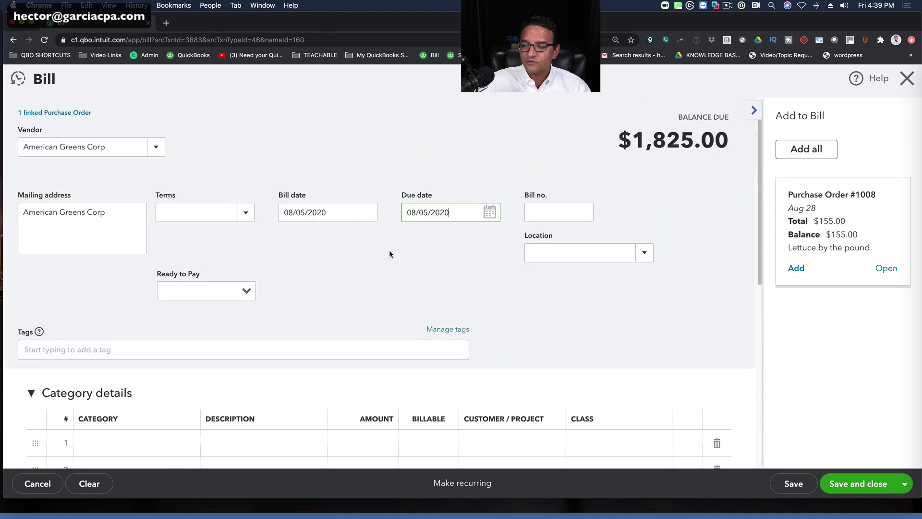
click(873, 485)
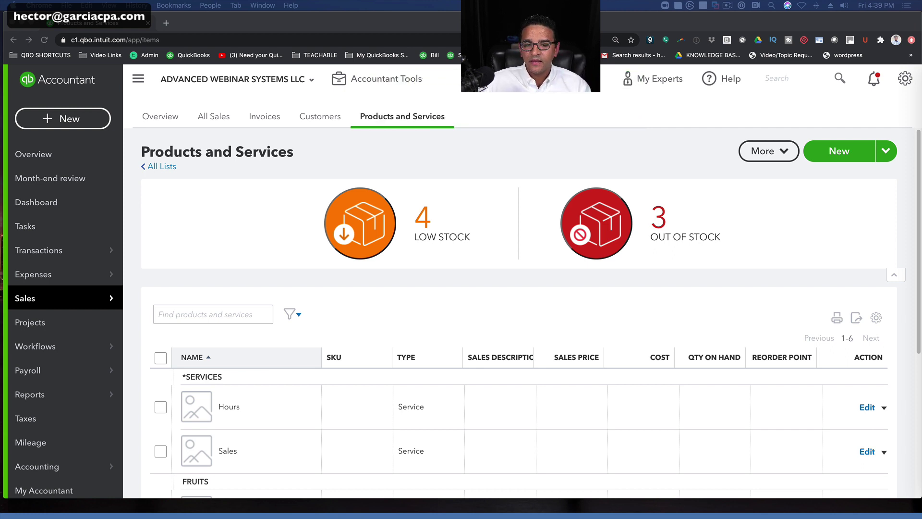
Step: Start a new bill and select Chiquita as the vendor
click(72, 121)
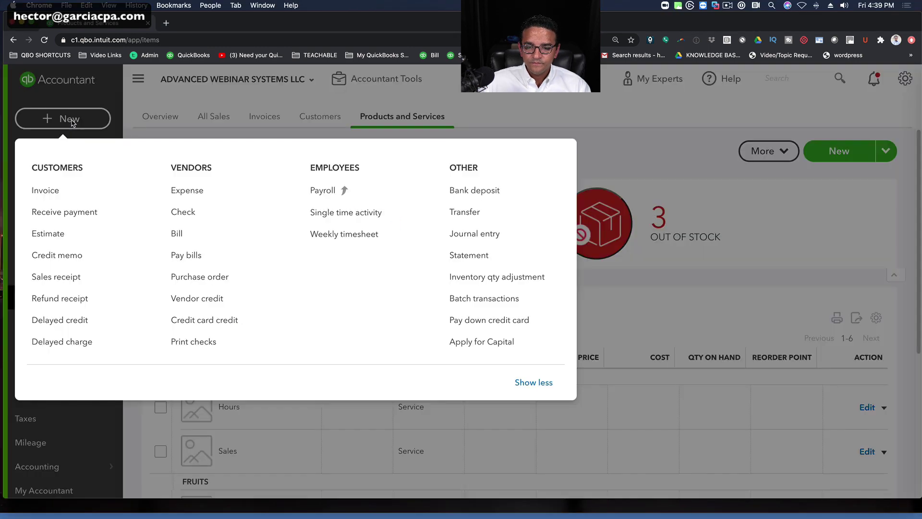
click(72, 121)
click(72, 121)
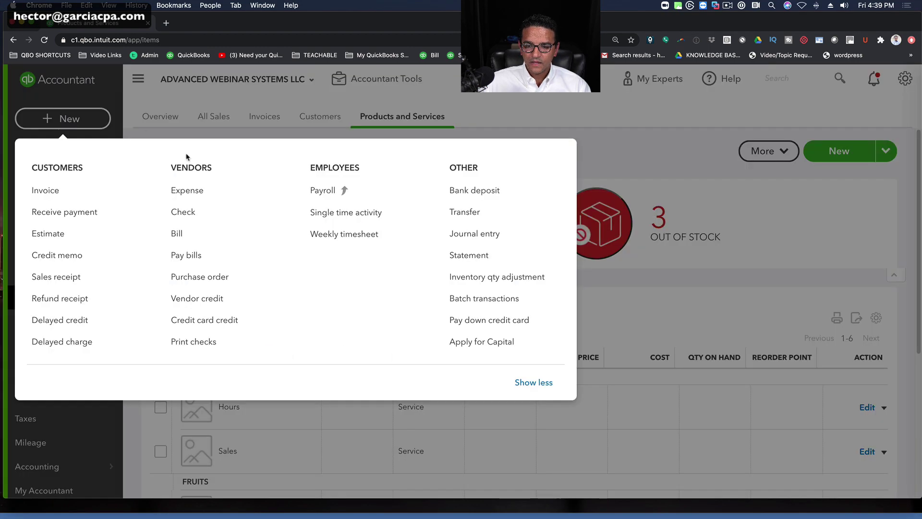
click(176, 233)
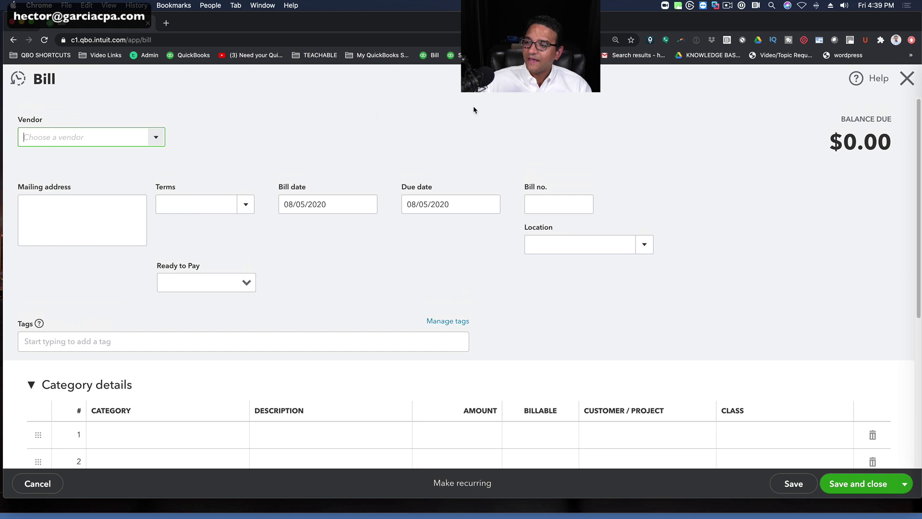
text(ch)
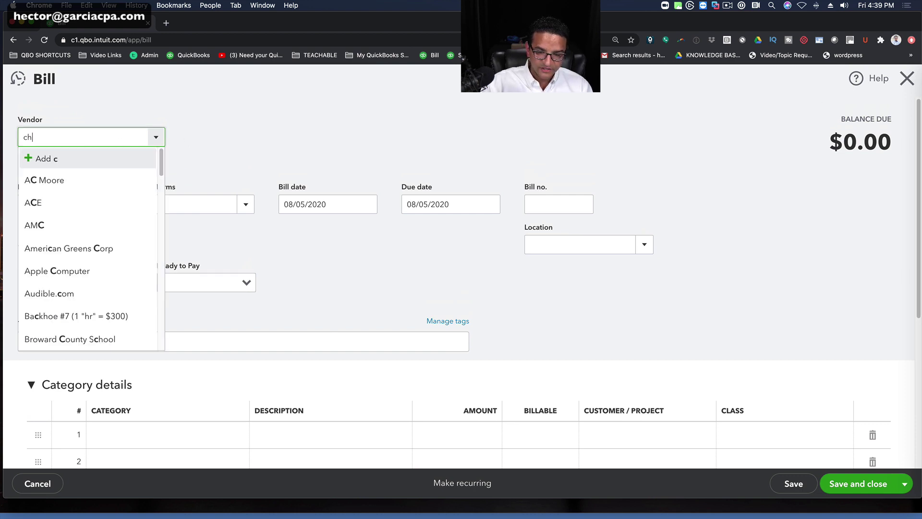
text(iquita)
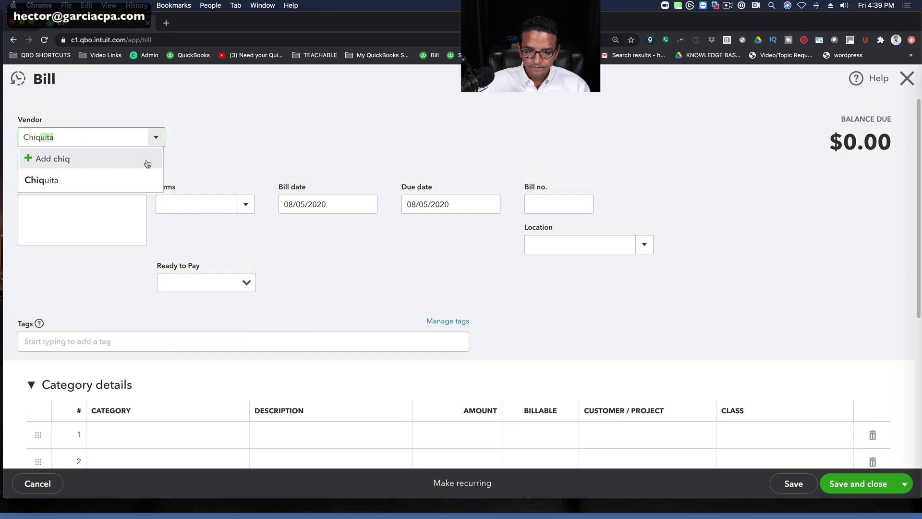
click(82, 186)
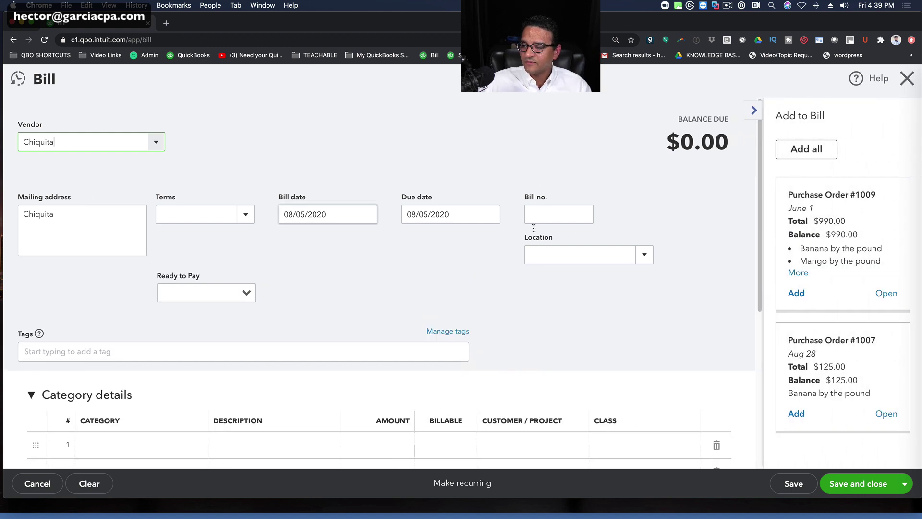
Step: Add Purchase Orders #1009 and #1007 to the Chiquita bill
click(757, 108)
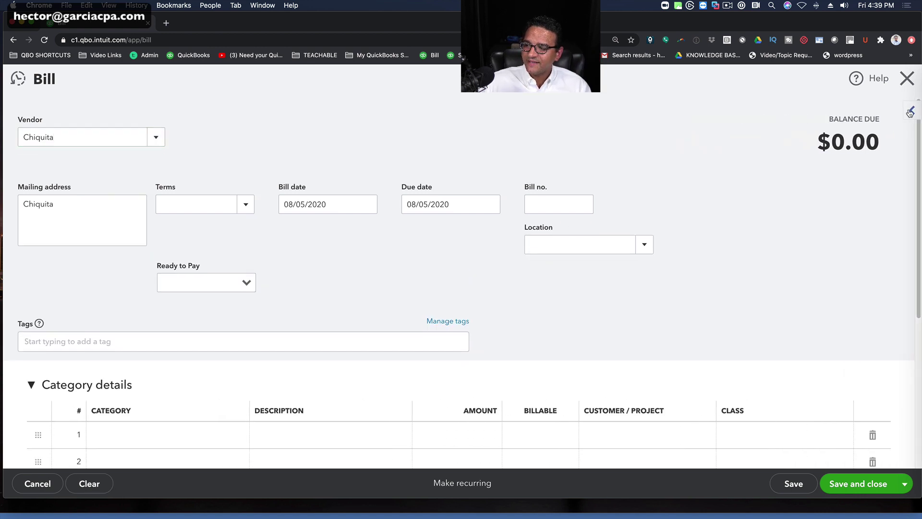
click(908, 113)
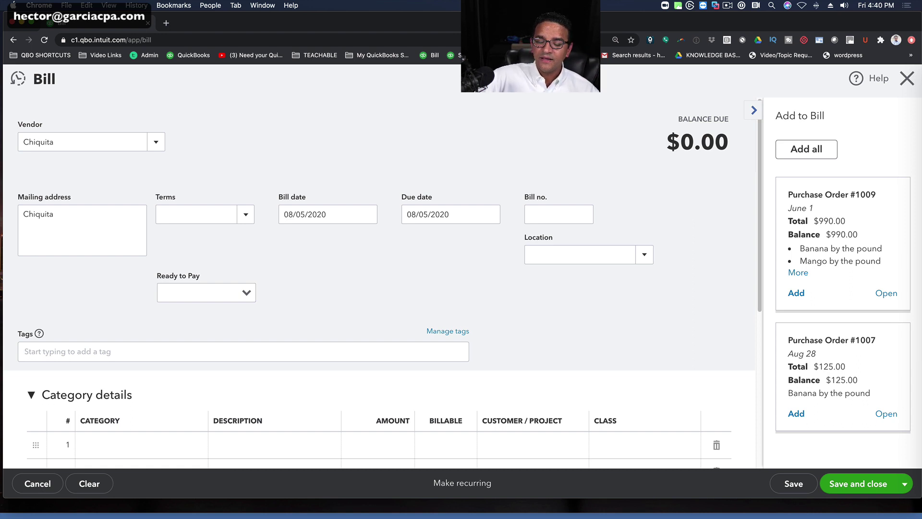
click(801, 295)
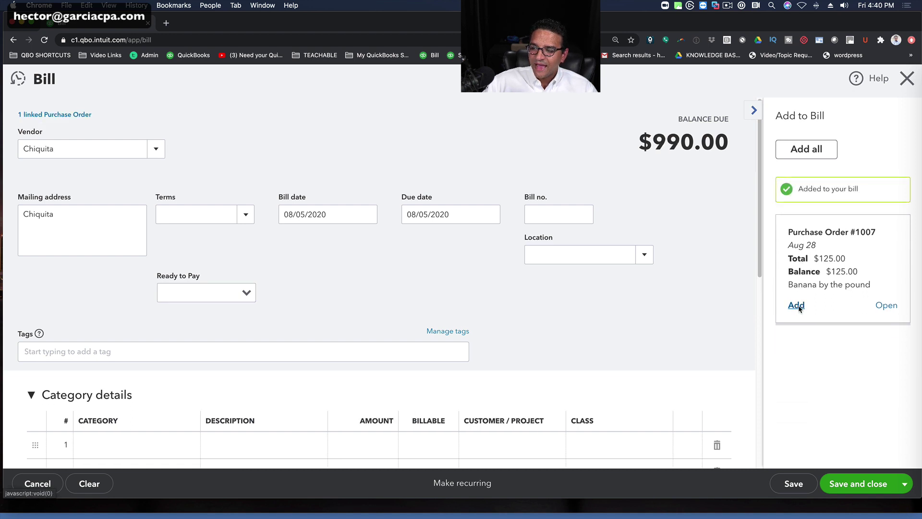
click(797, 304)
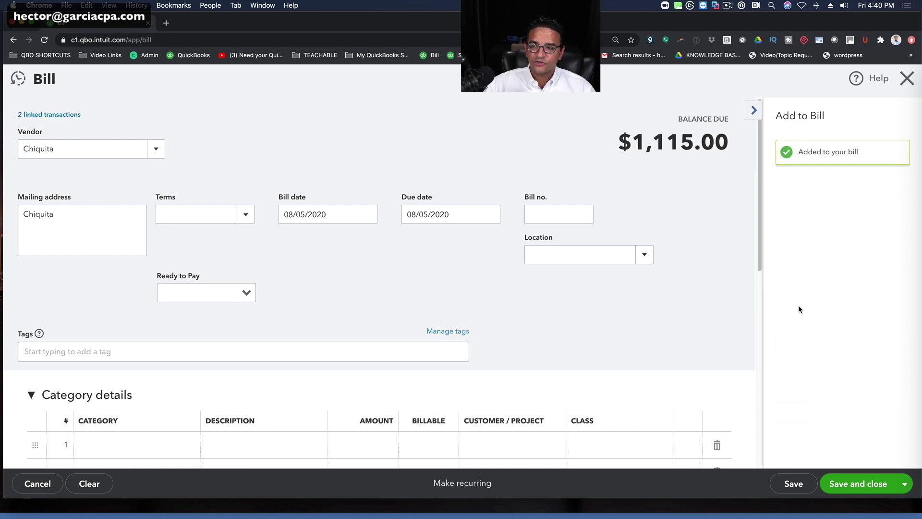
Step: Collapse and expand the item details, try to save the Chiquita bill, and leave it without saving
scroll(528, 346, down, 7)
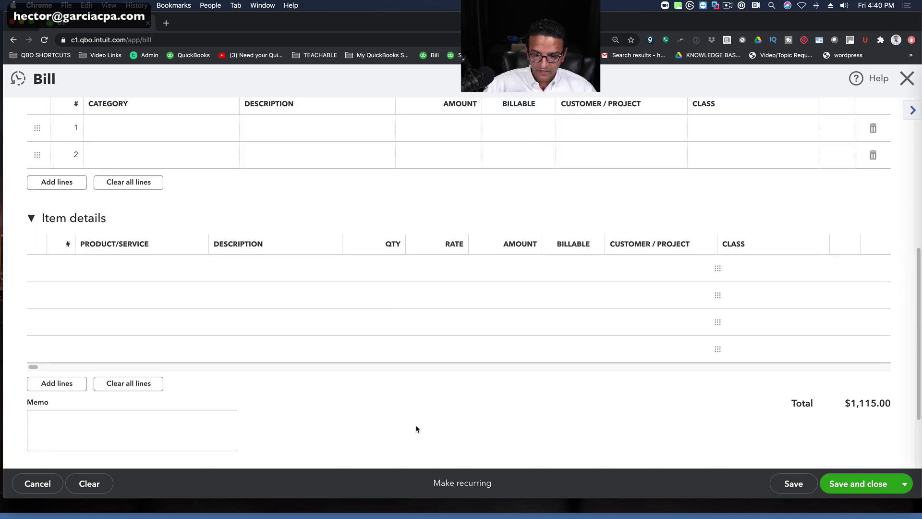
click(31, 219)
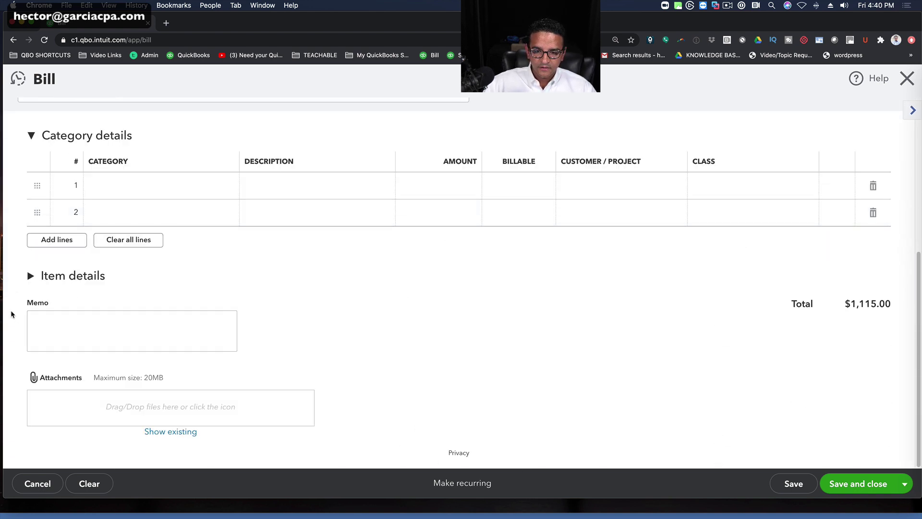
click(33, 276)
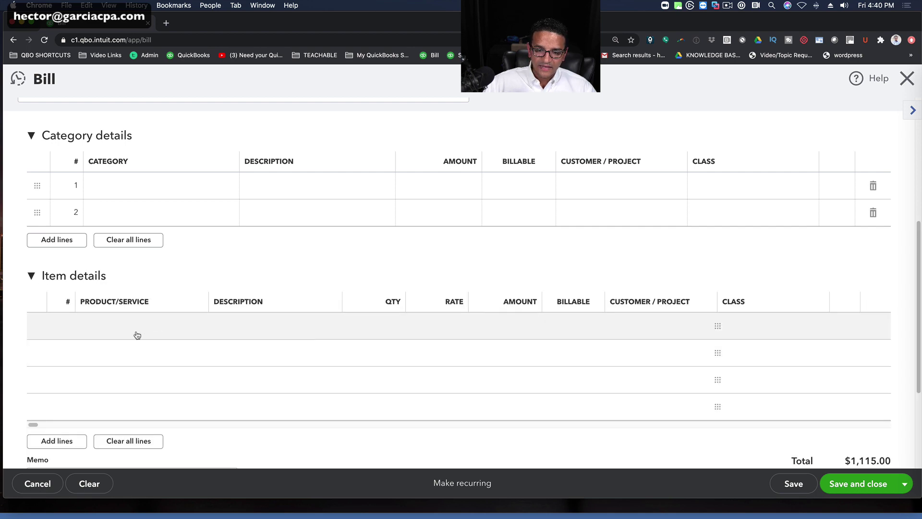
click(794, 483)
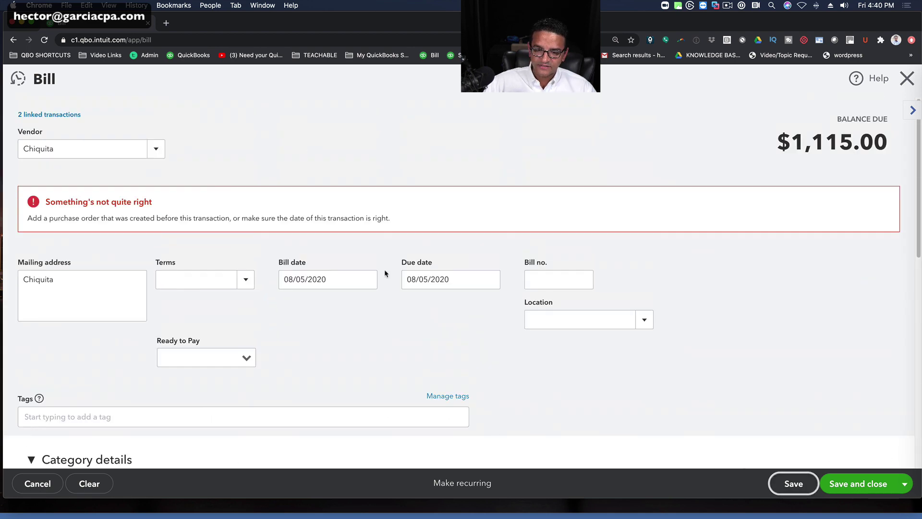
click(907, 77)
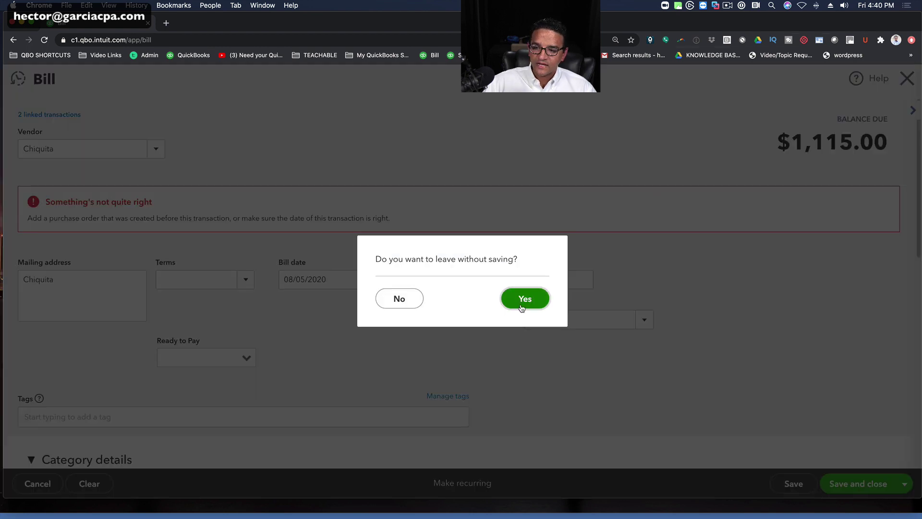
key(Return)
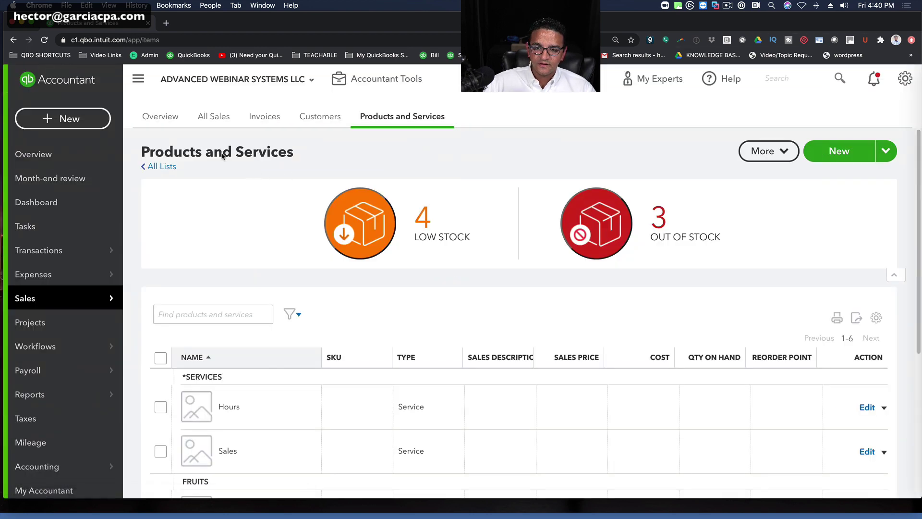
Step: Create another bill for Chiquita and add Purchase Order #1007 followed by Purchase Order #1009
click(66, 124)
click(177, 234)
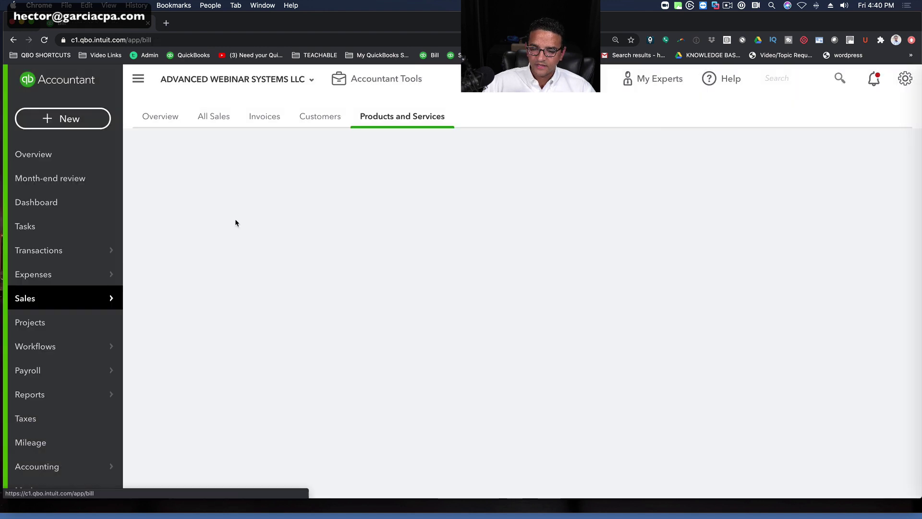
text(chi)
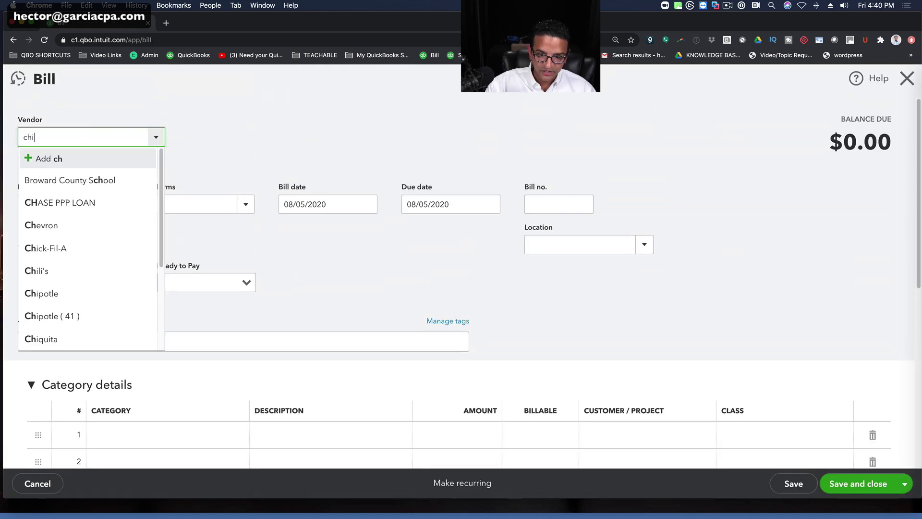
click(67, 270)
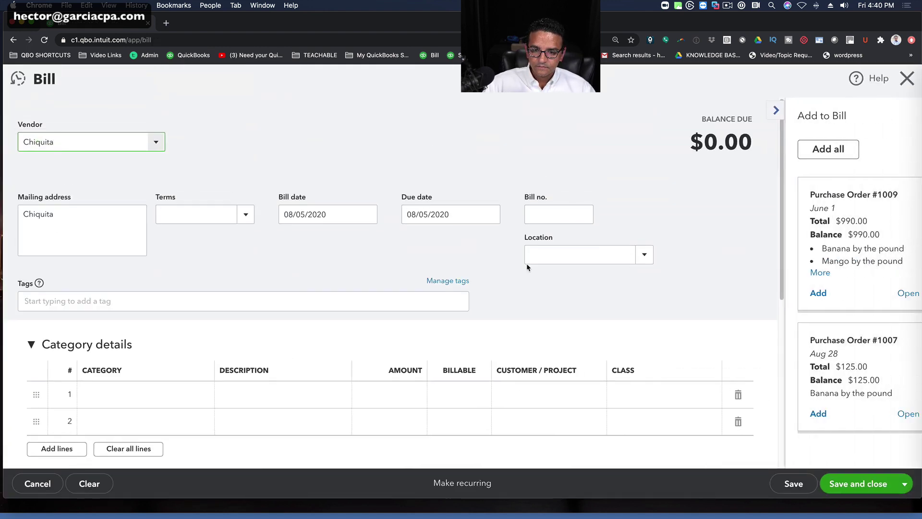
click(794, 414)
scroll(489, 325, down, 6)
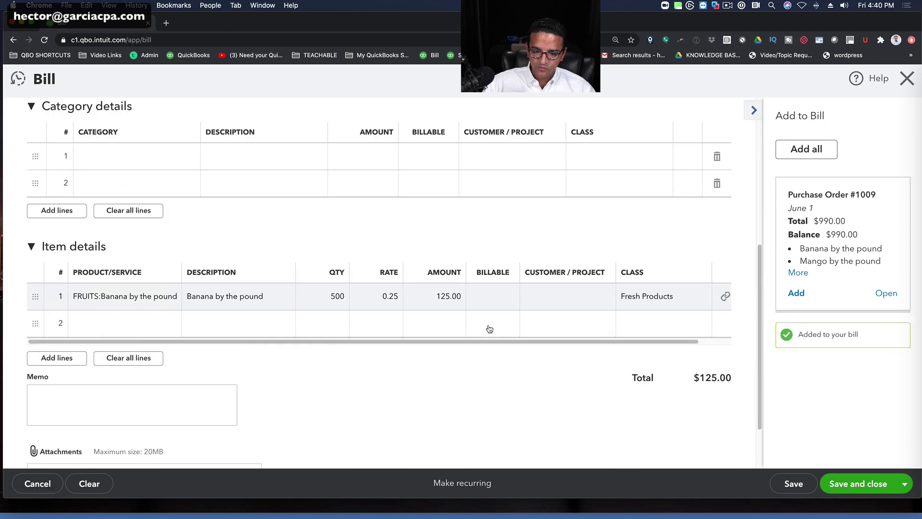
click(796, 292)
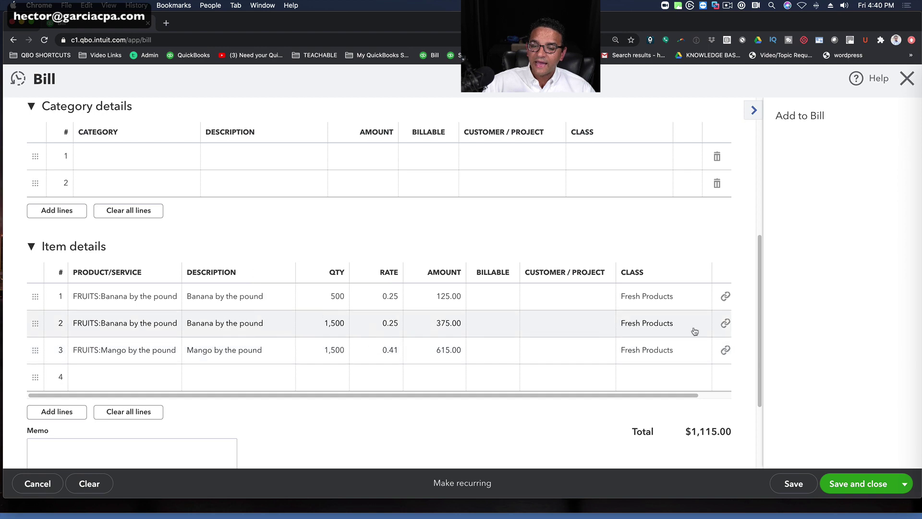
Step: Unlink the whole Purchase Order #1009 from the bill and add it again
click(749, 350)
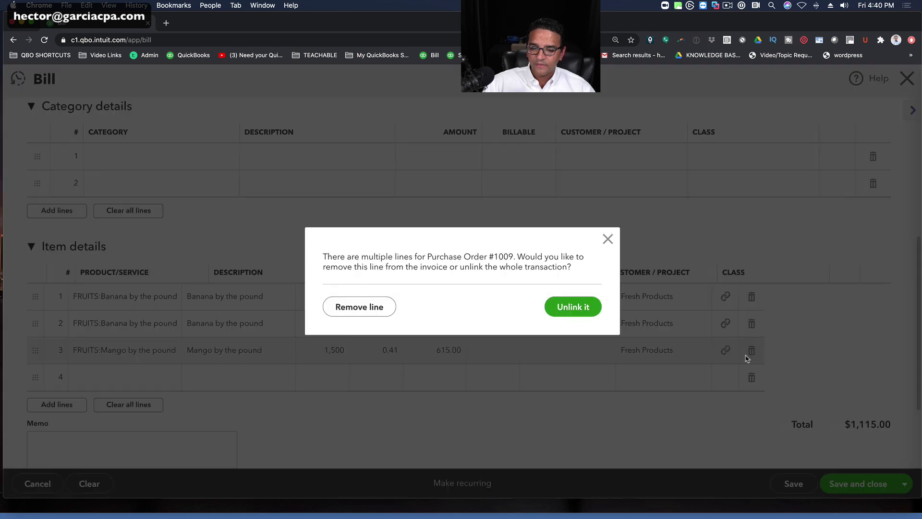
click(593, 310)
click(795, 293)
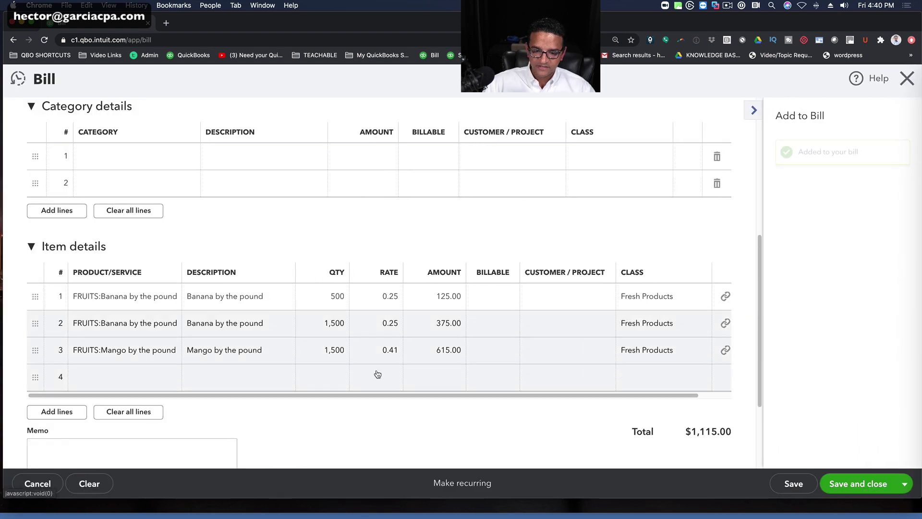
Step: Examine the two banana lines and the mango line in the bill's item details
click(146, 297)
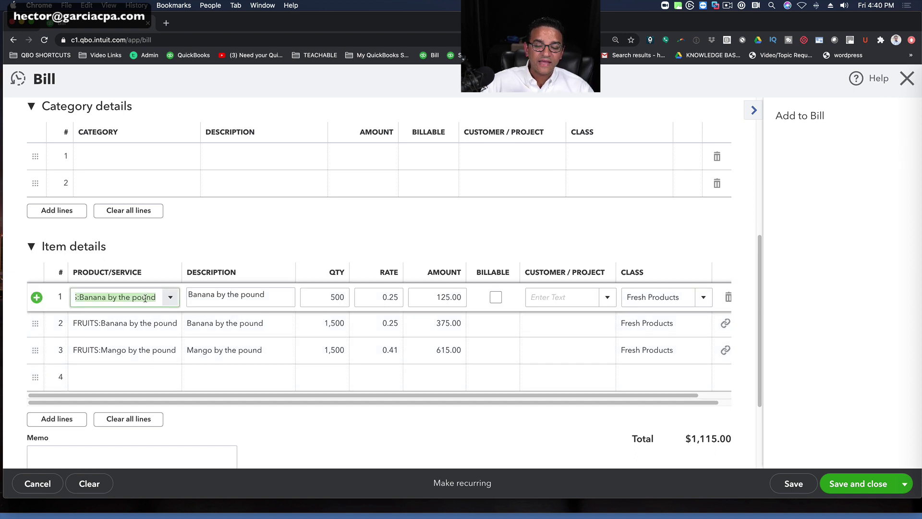
click(150, 323)
click(154, 350)
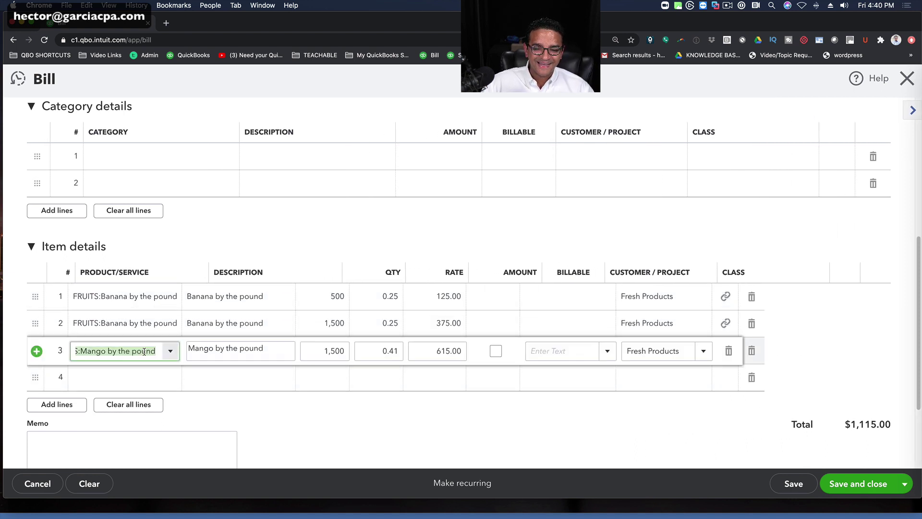
click(156, 295)
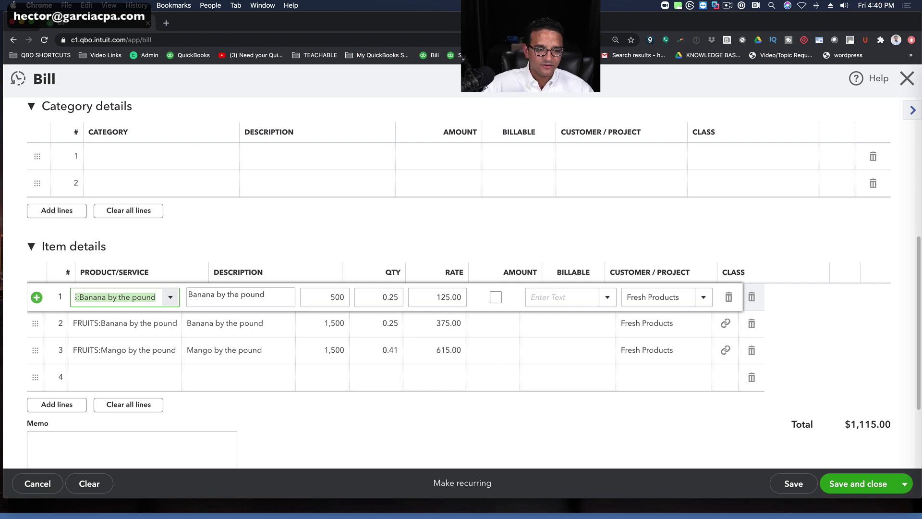
Step: Start a new service item named Shipping Costs from the bill's fourth item line and assign it the *SERVICES category
click(193, 385)
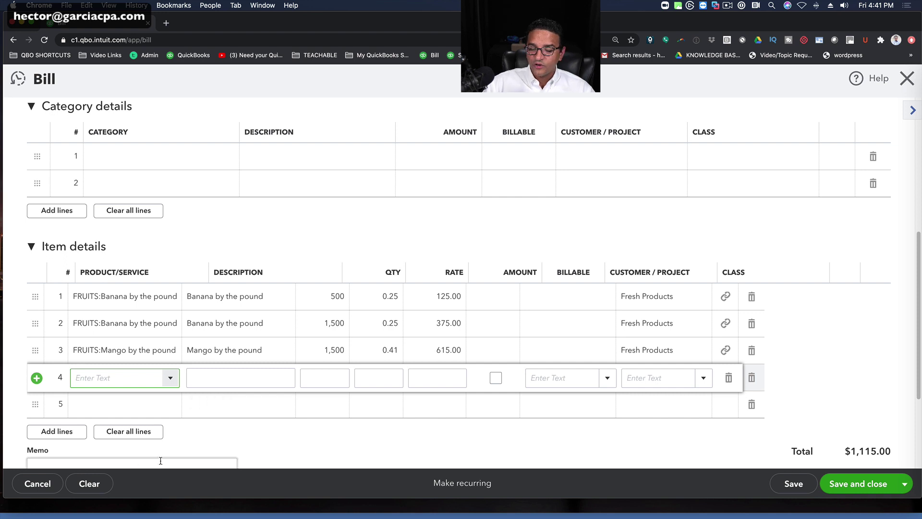
click(171, 379)
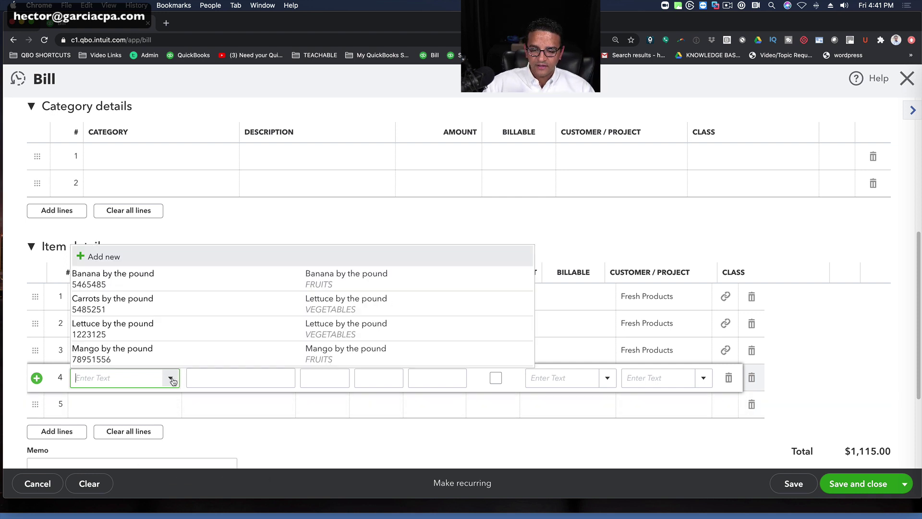
click(105, 258)
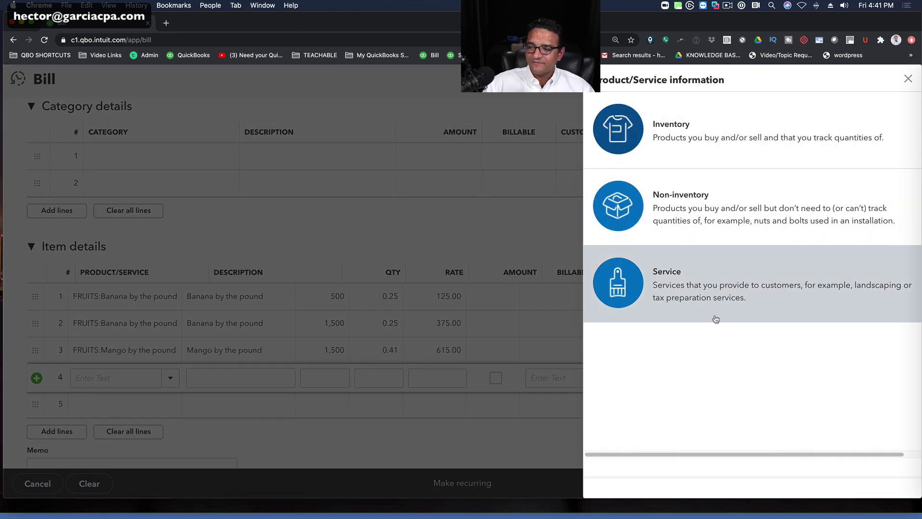
click(687, 300)
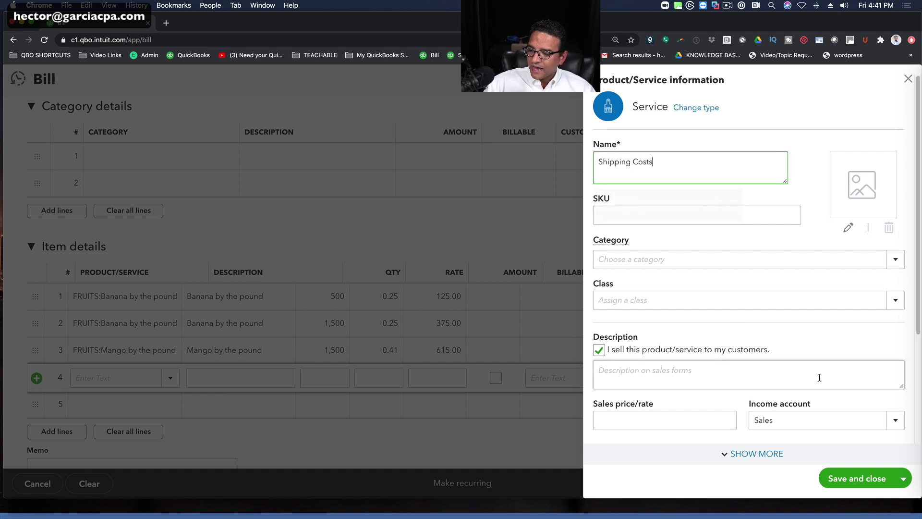
scroll(818, 375, down, 3)
click(817, 334)
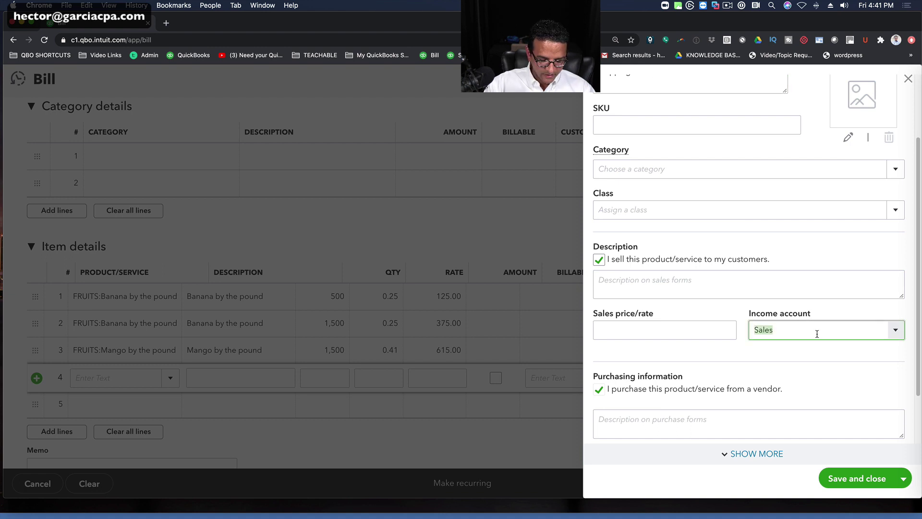
scroll(755, 208, up, 3)
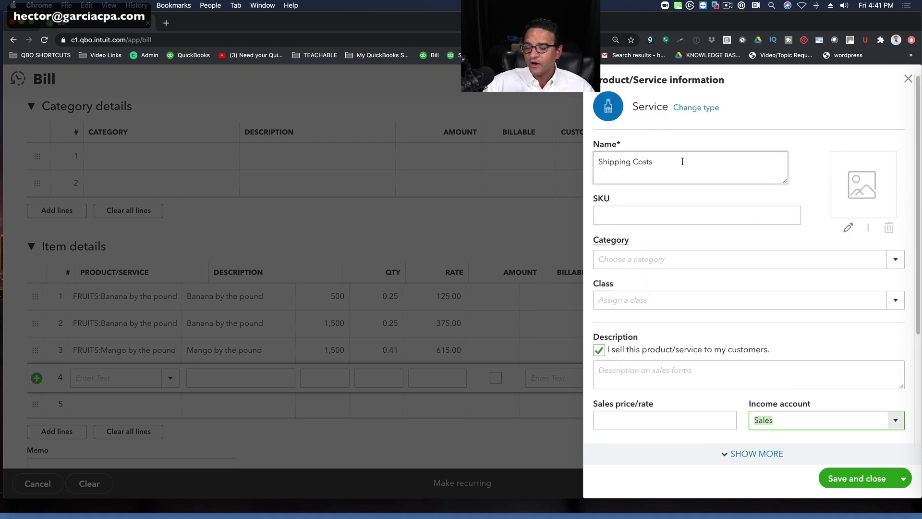
click(896, 259)
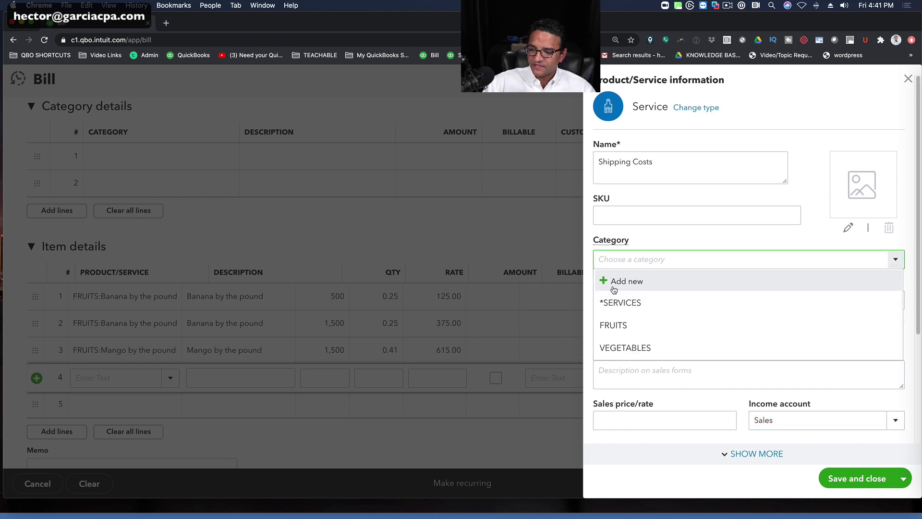
click(616, 302)
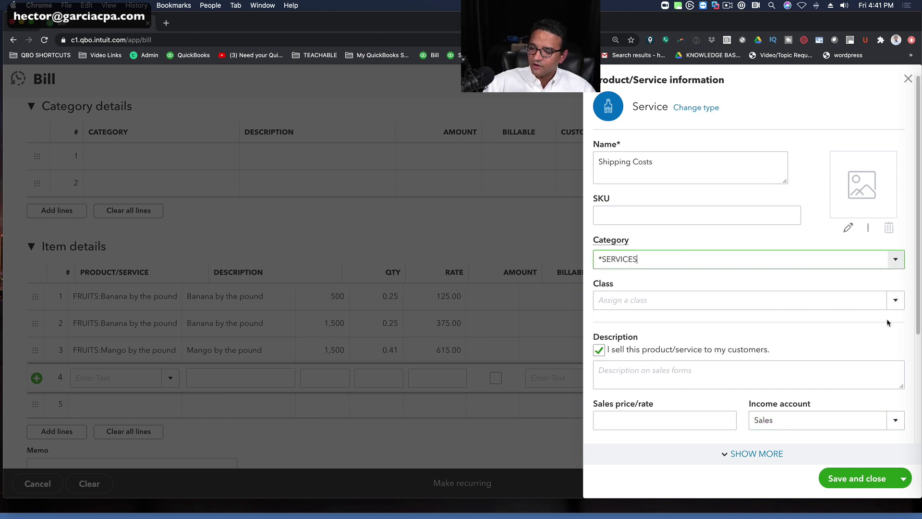
Step: Assign a new class named Shipping to the service and mark it as not sold to customers
click(895, 300)
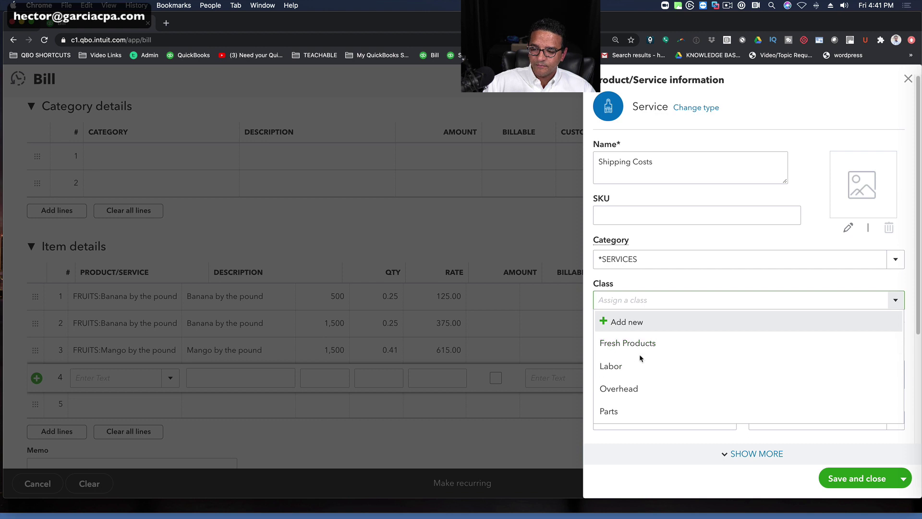
click(623, 321)
text(Sh)
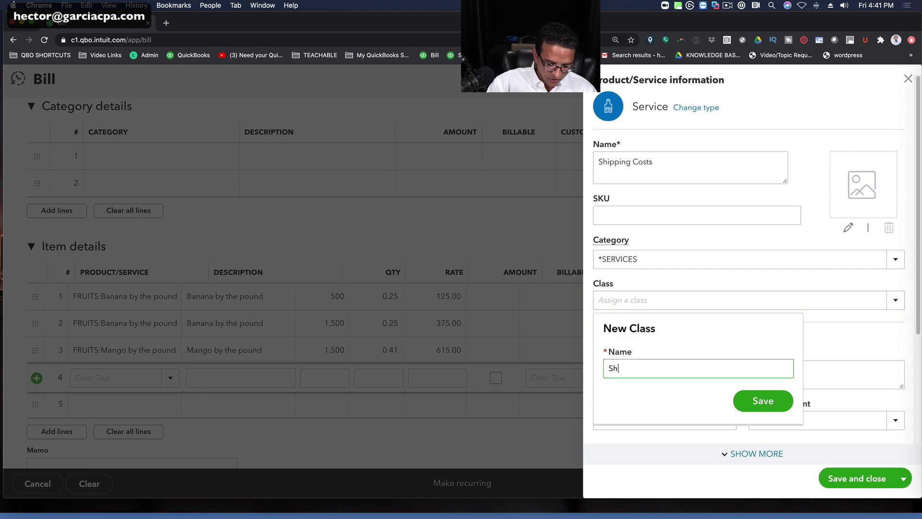
text(ipping)
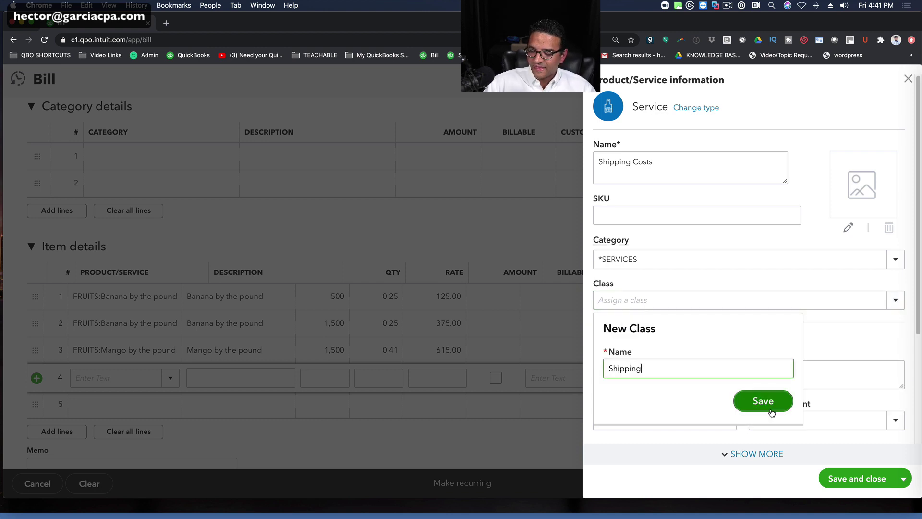
click(750, 406)
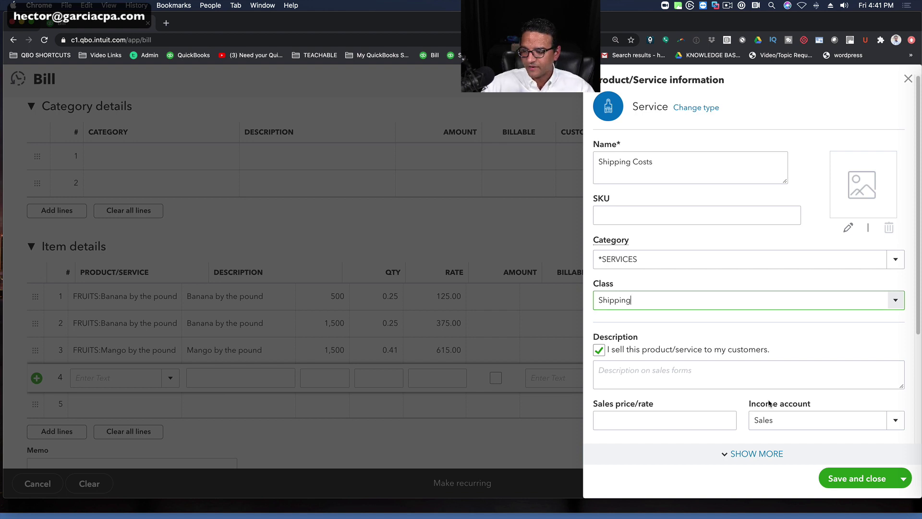
scroll(666, 358, down, 2)
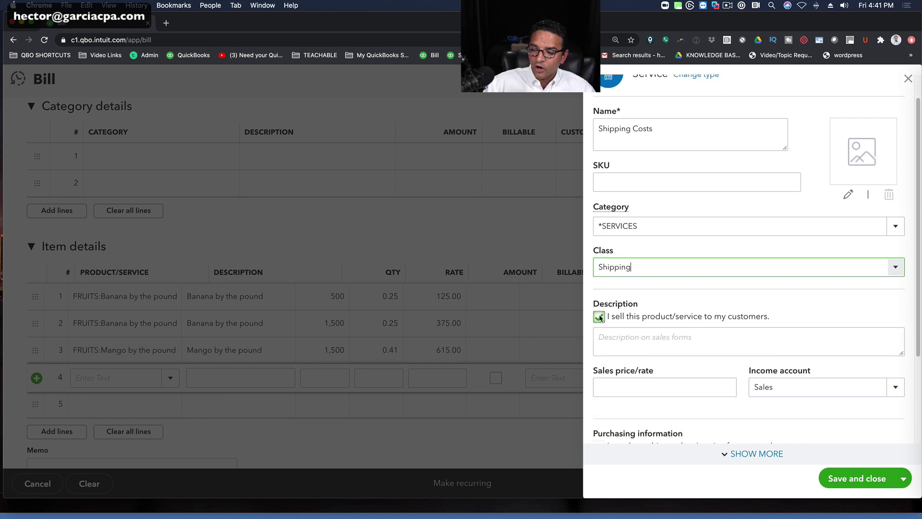
click(600, 317)
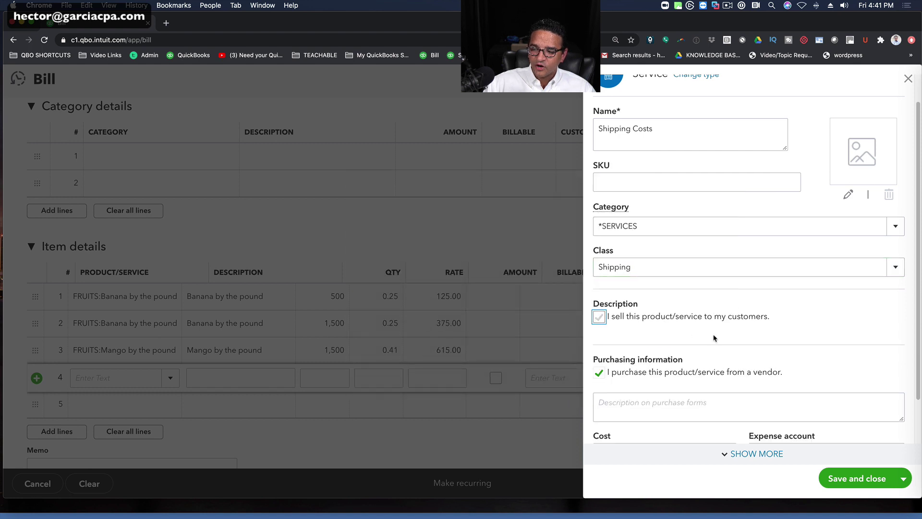
Step: Create a Cost of Goods Sold account named Shipping Costs as the service's expense account
scroll(713, 335, down, 1)
scroll(841, 322, down, 1)
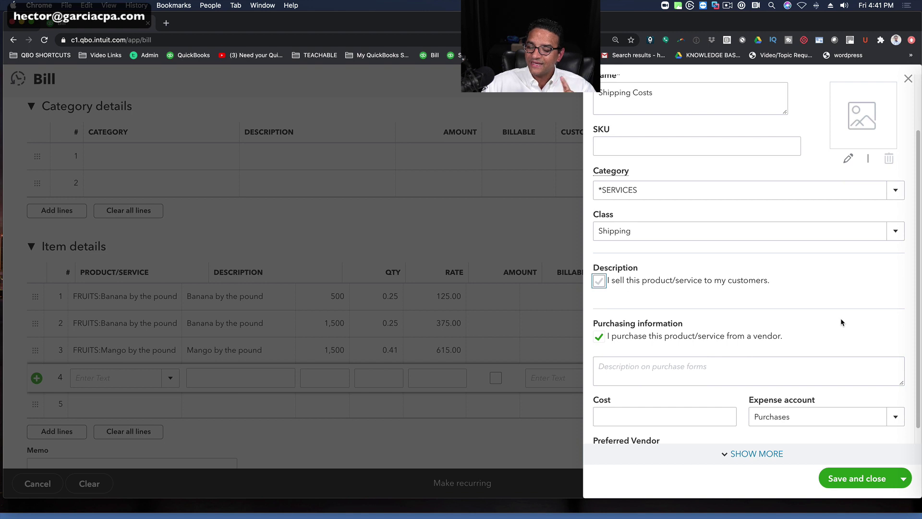
click(653, 410)
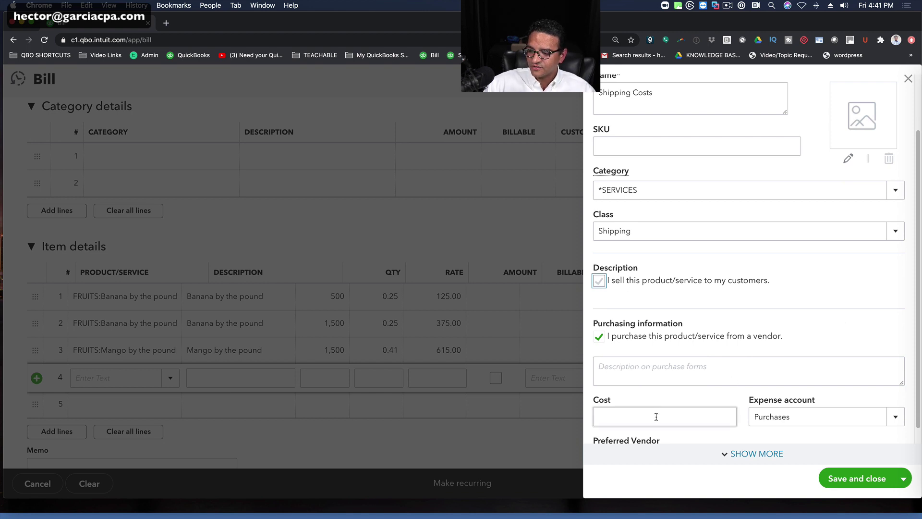
click(821, 416)
text(Ship)
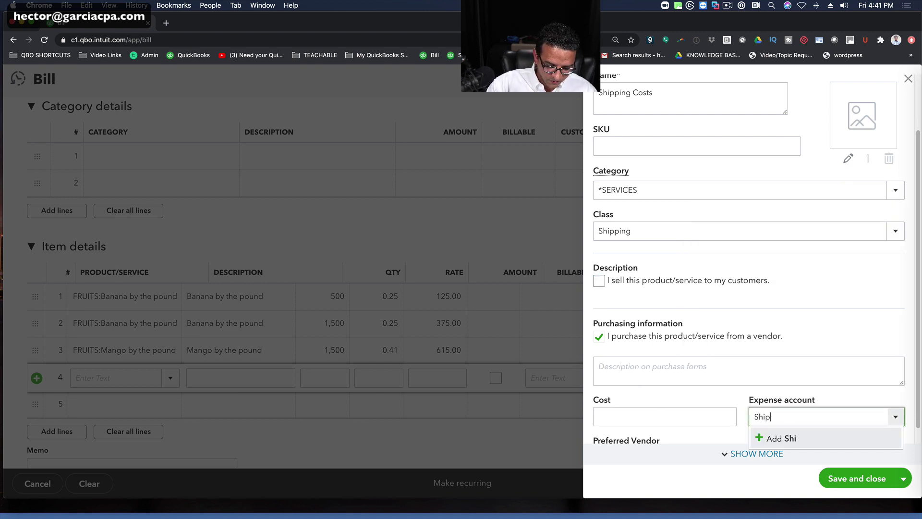
text(ping Costs)
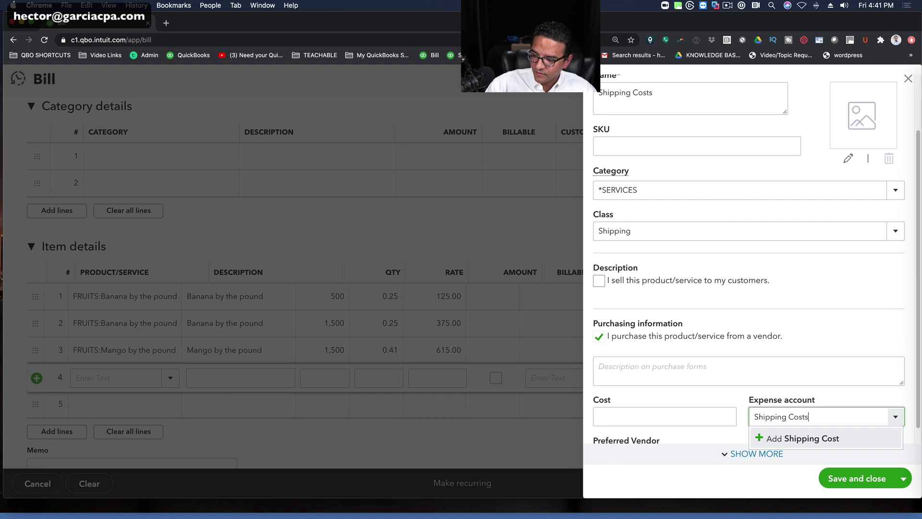
click(819, 437)
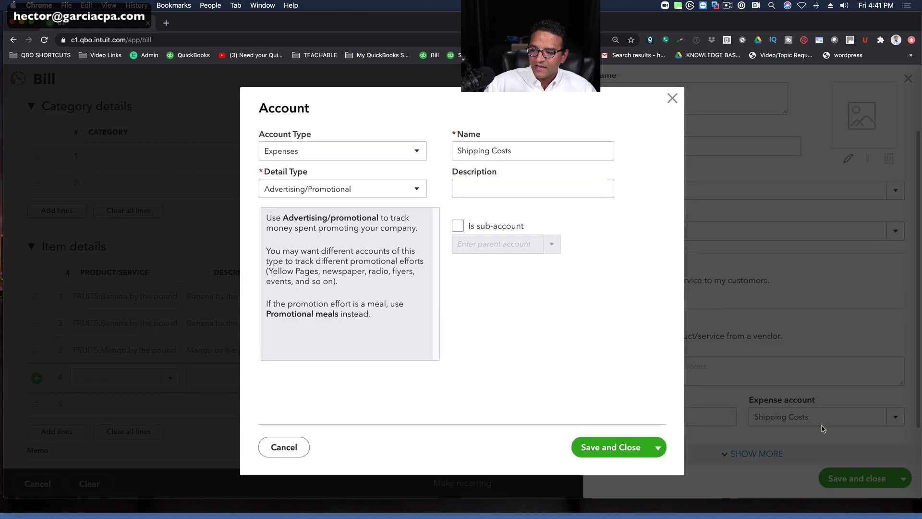
click(340, 158)
click(320, 320)
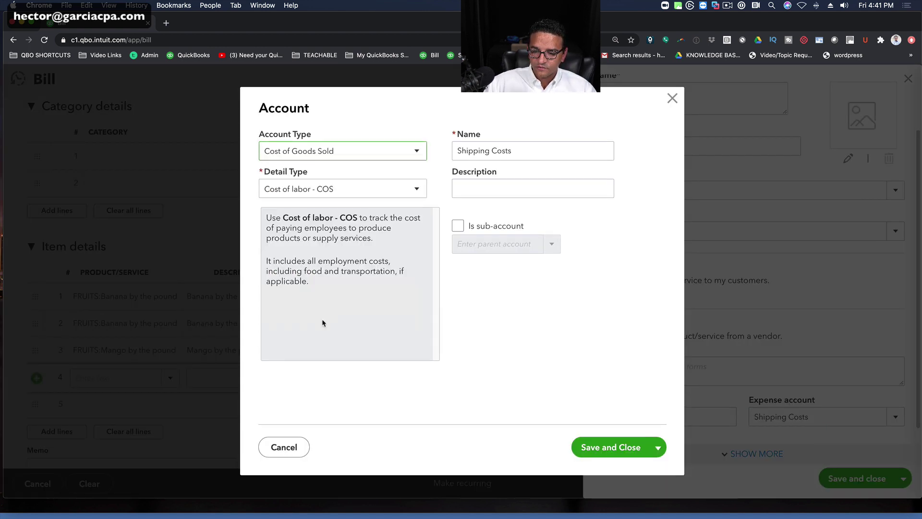
click(627, 447)
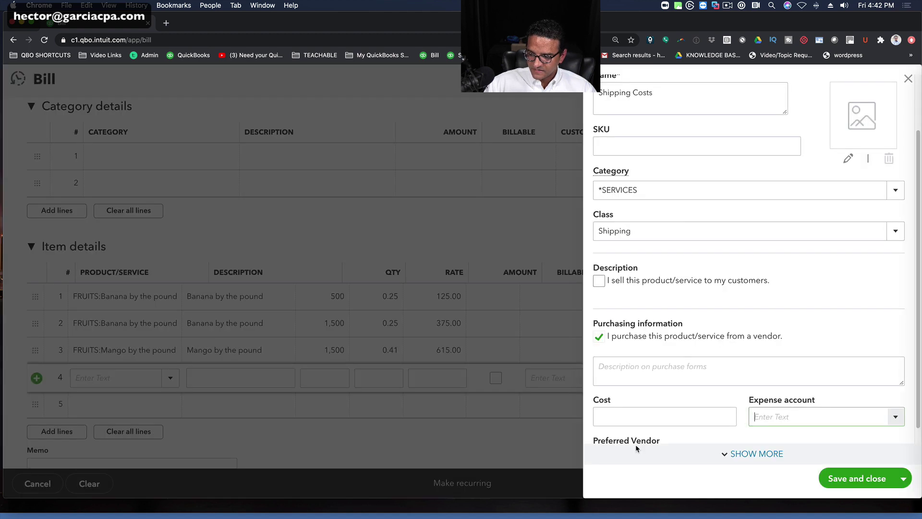
Step: Save the Shipping Costs service and enter 250 as its rate on the bill's fourth item line
click(633, 409)
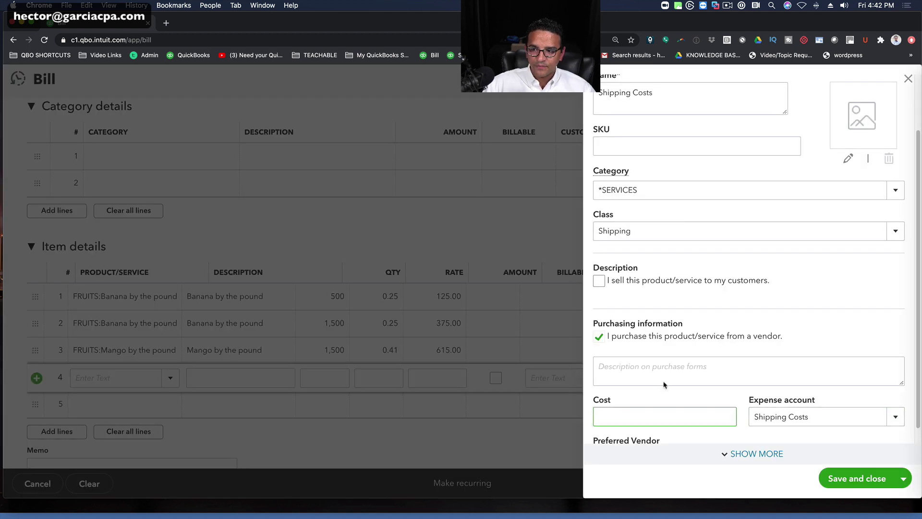
scroll(662, 389, down, 1)
scroll(686, 368, up, 3)
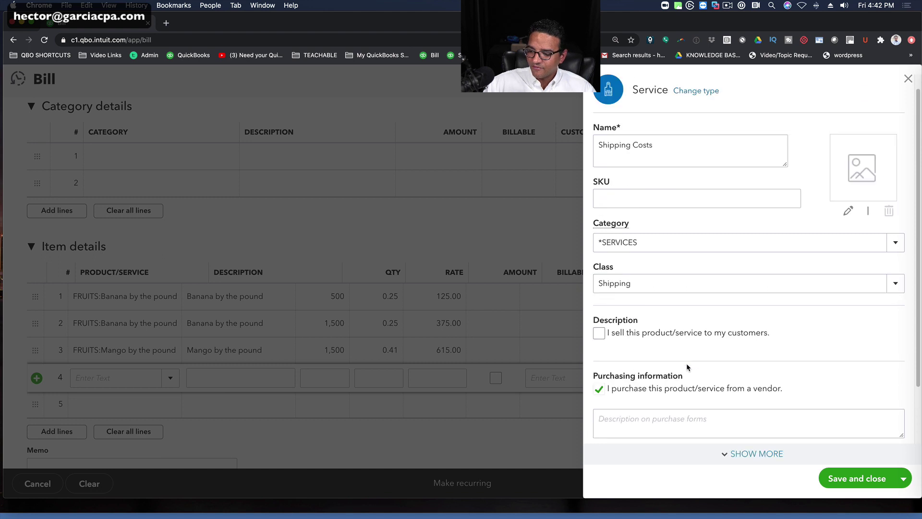
click(857, 478)
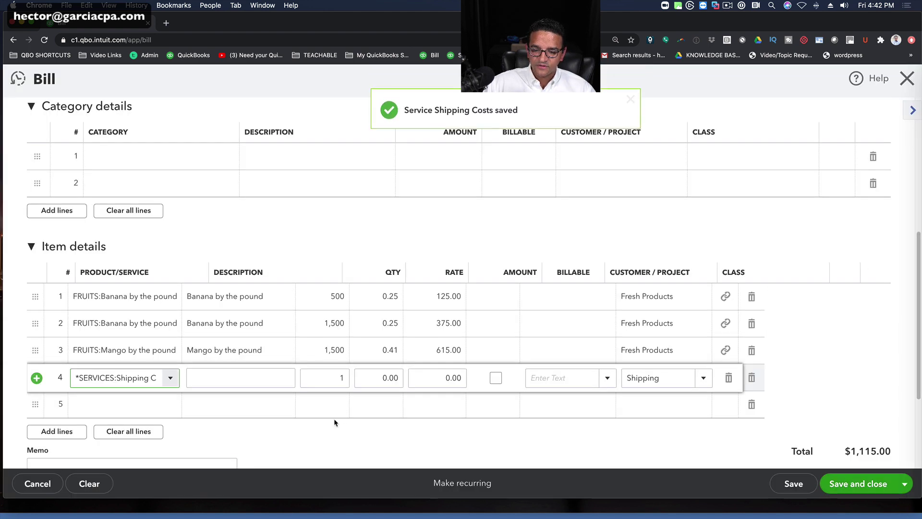
click(372, 378)
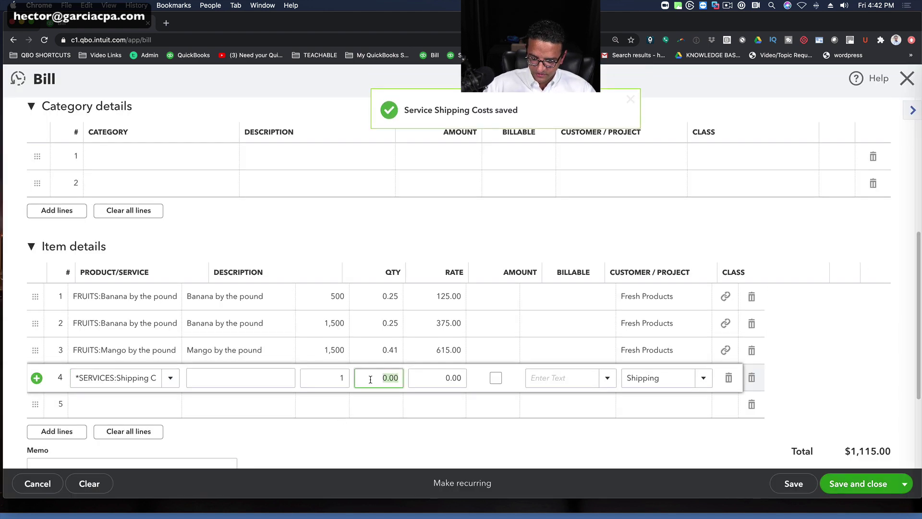
text(250)
key(Tab)
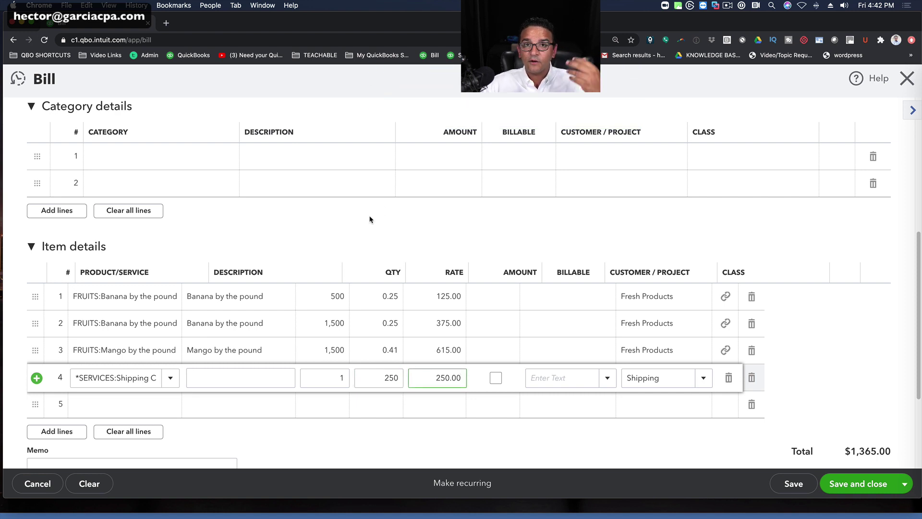
Step: Review the bill's header, bill date and linked purchase orders
scroll(261, 237, down, 3)
scroll(260, 236, up, 7)
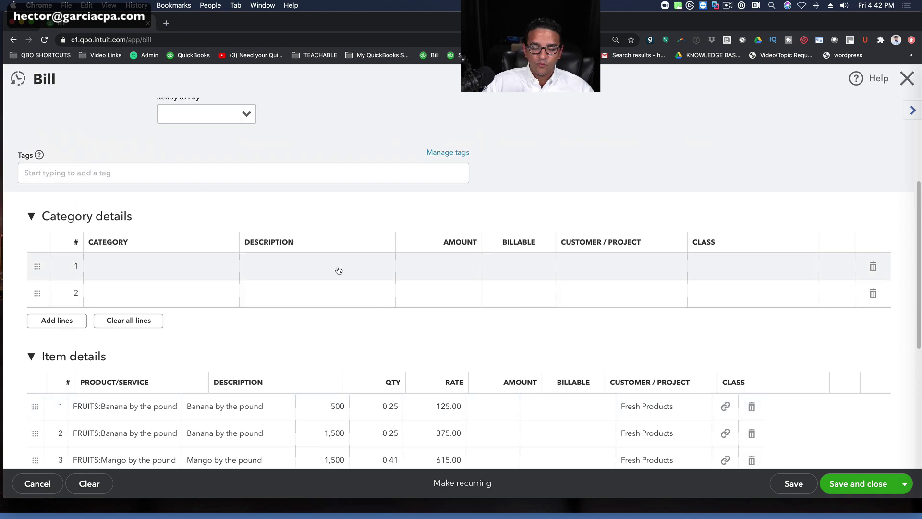
scroll(337, 269, up, 2)
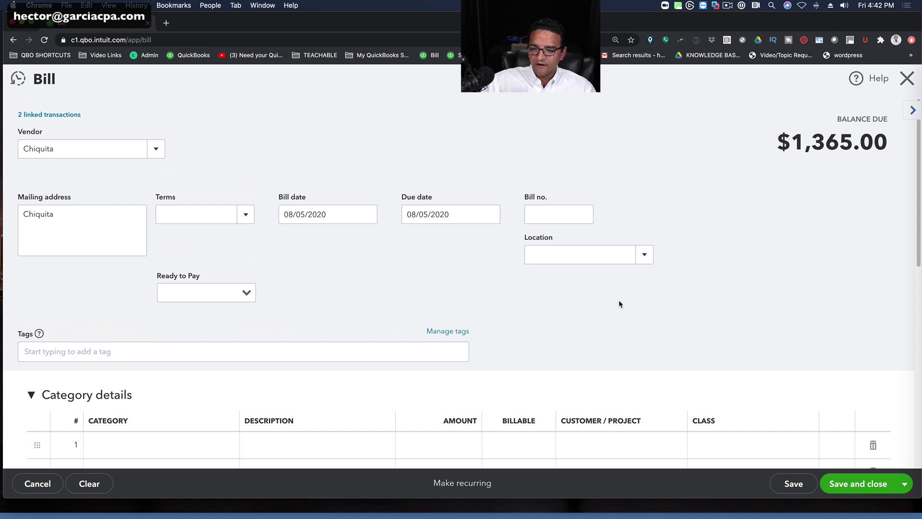
scroll(572, 325, down, 1)
scroll(517, 315, up, 1)
click(323, 214)
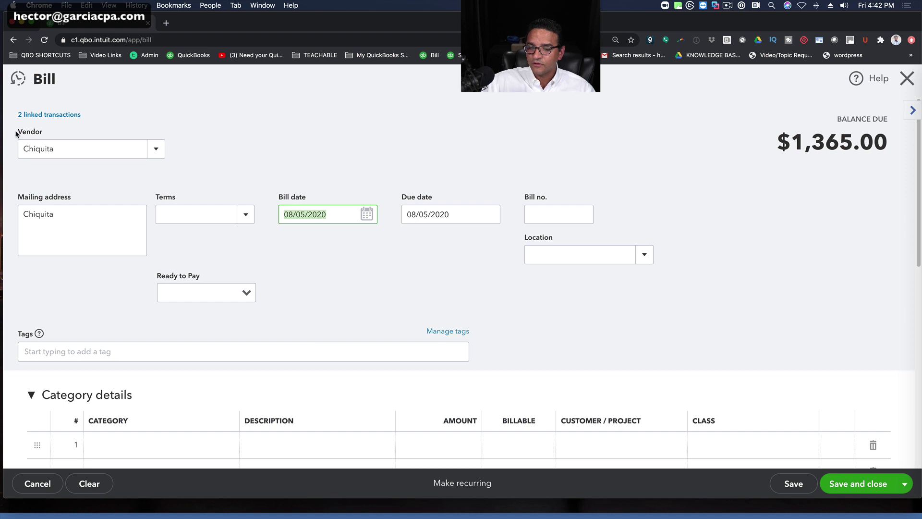
click(38, 116)
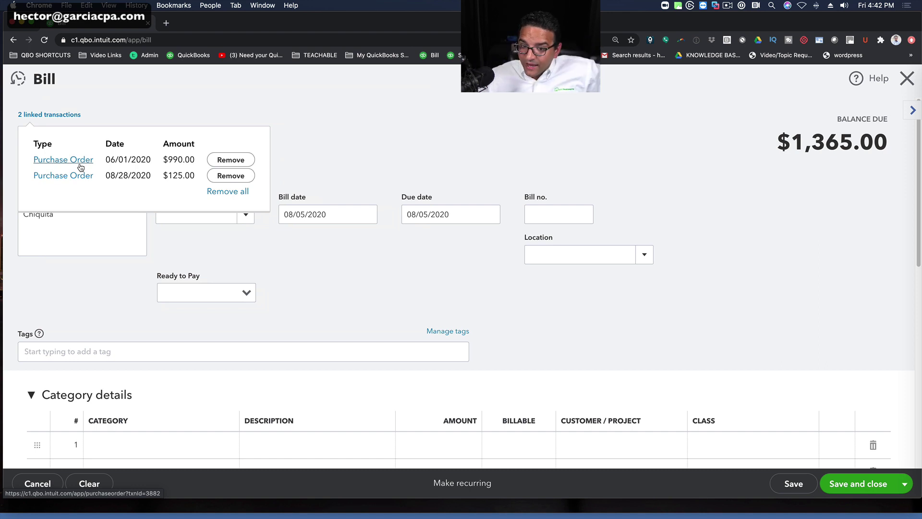
click(244, 79)
Step: Set the bill's due date to 08/28/2020
click(297, 211)
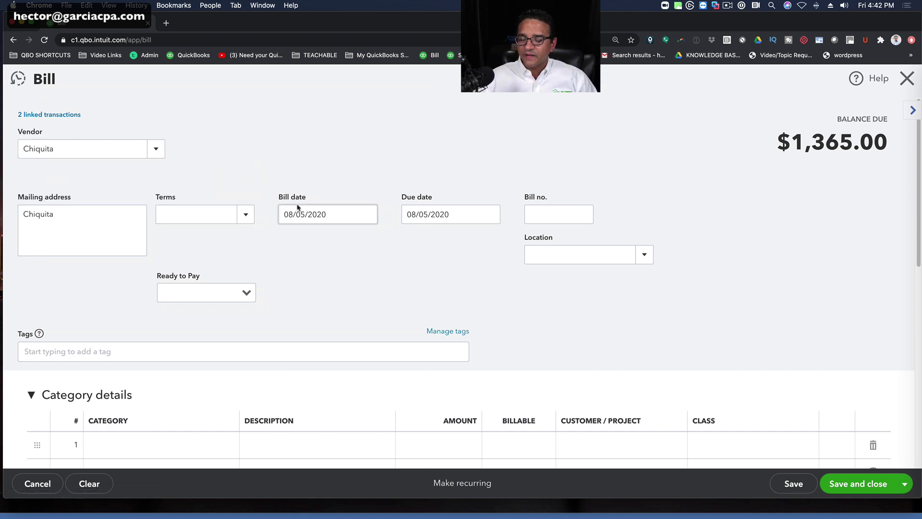
triple_click(300, 212)
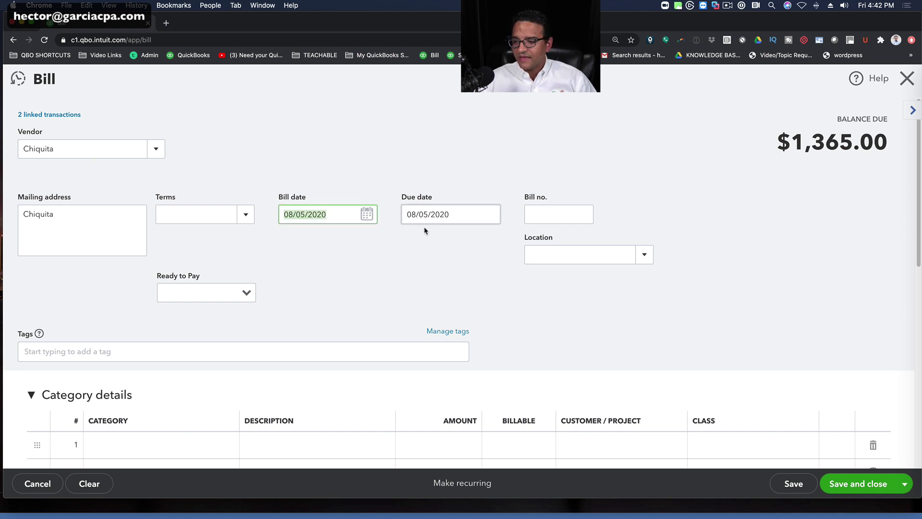
triple_click(445, 216)
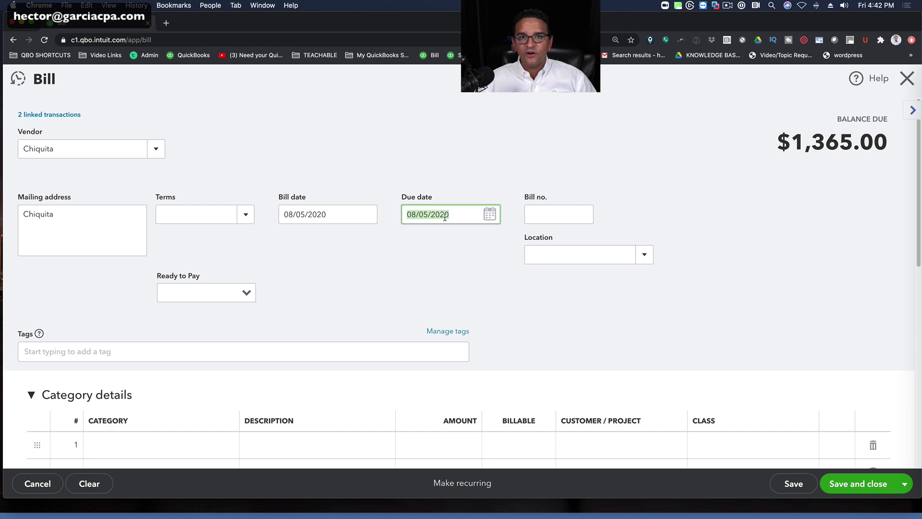
click(488, 216)
click(500, 339)
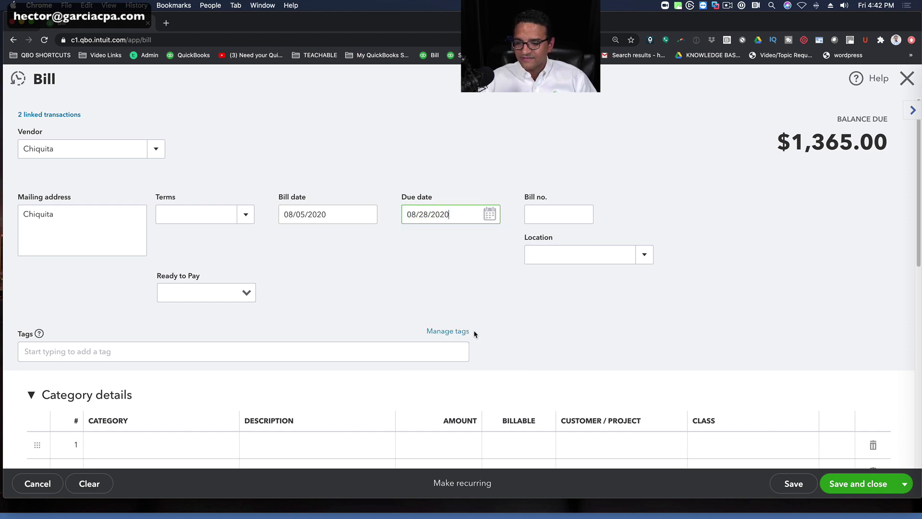
scroll(483, 274, down, 10)
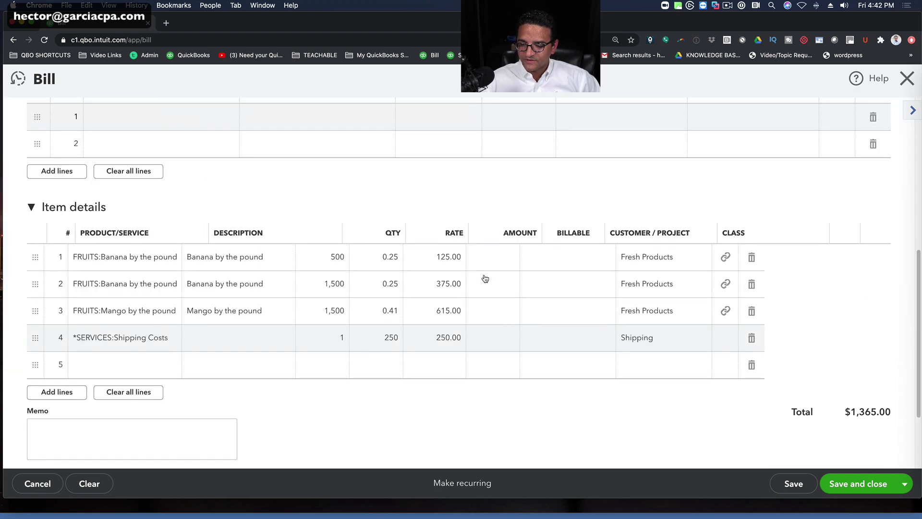
Step: Try to save and close the bill, and review its header and dates
scroll(484, 278, up, 10)
click(864, 484)
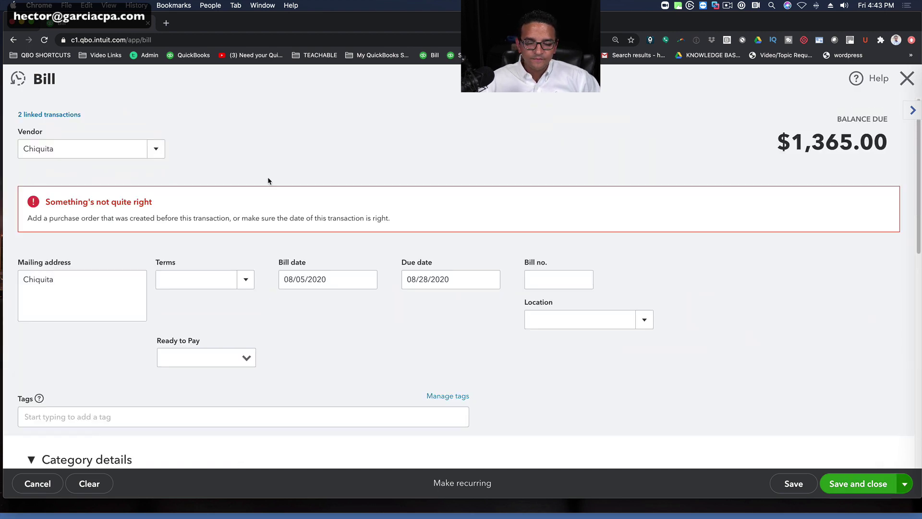
scroll(397, 318, down, 8)
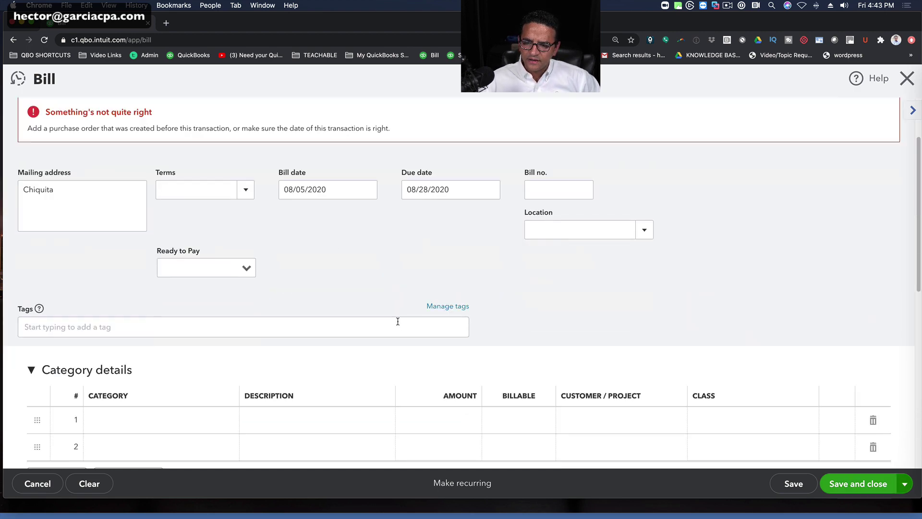
scroll(357, 319, up, 8)
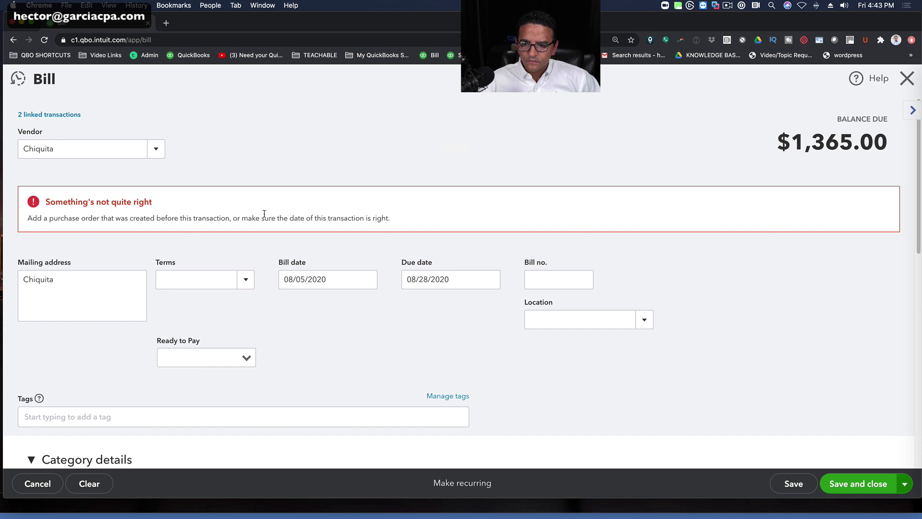
Step: Set the bill date to 08/06/2020 and try to save and close the bill
click(365, 279)
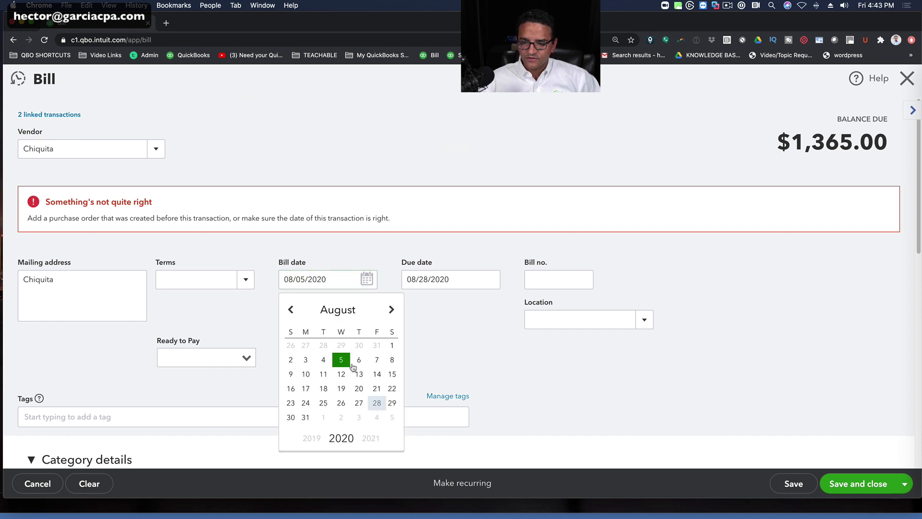
click(357, 361)
scroll(627, 361, down, 3)
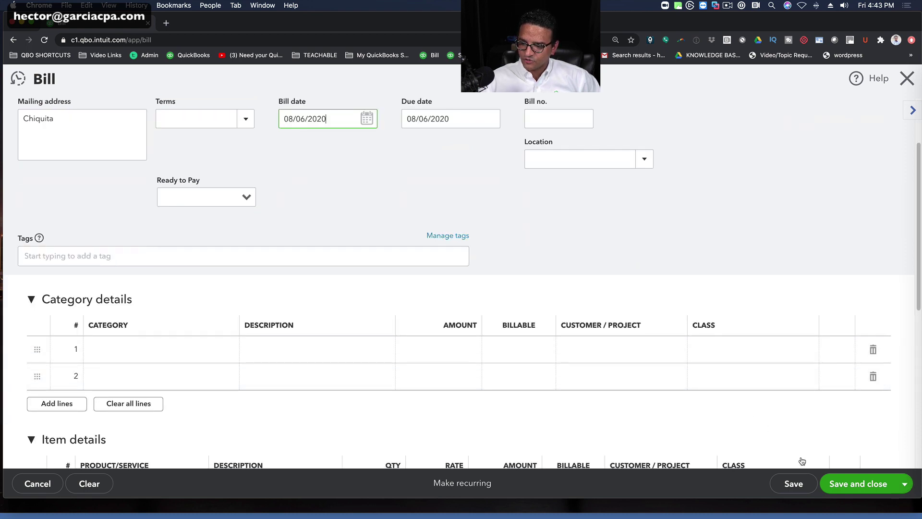
click(840, 480)
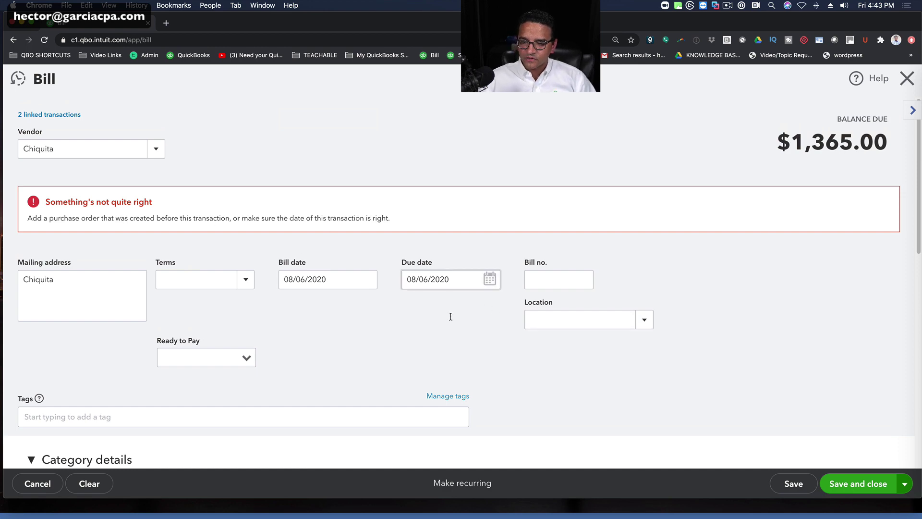
Step: Try once more to save and close the bill, and leave it without saving
scroll(449, 317, down, 10)
scroll(413, 399, up, 2)
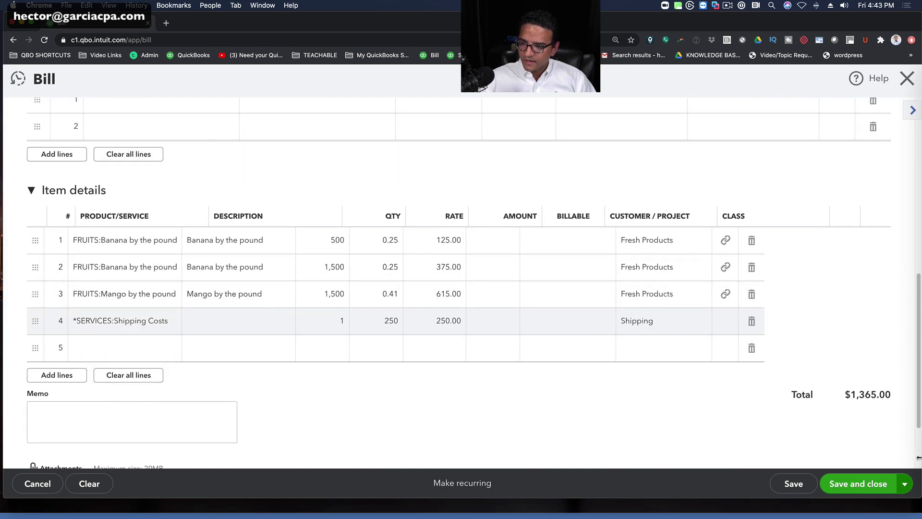
click(837, 484)
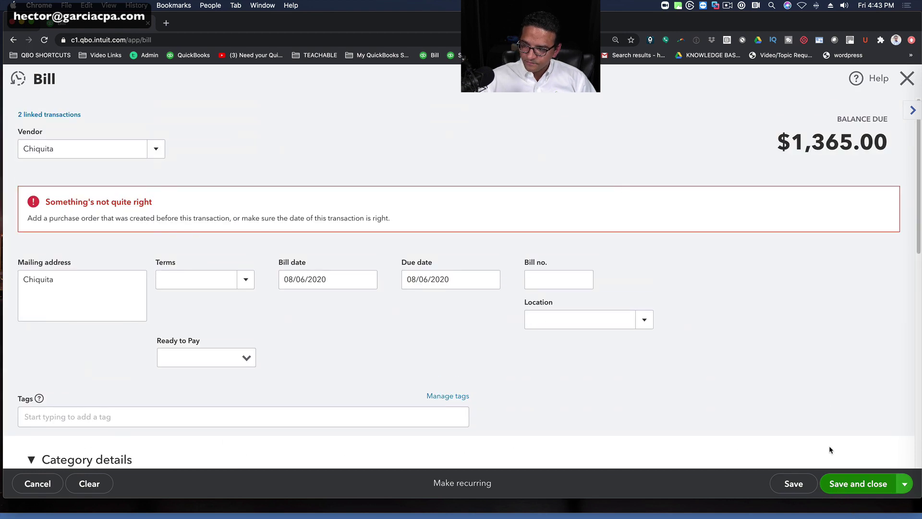
click(907, 79)
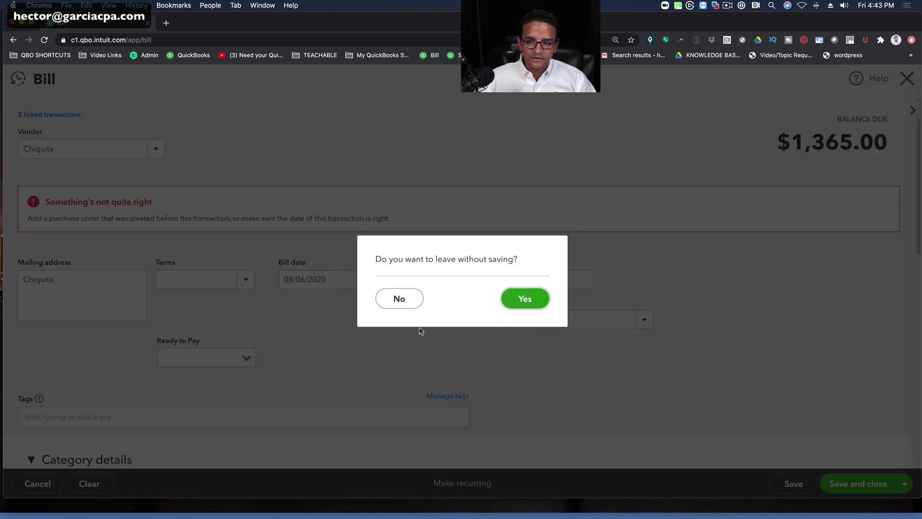
click(533, 289)
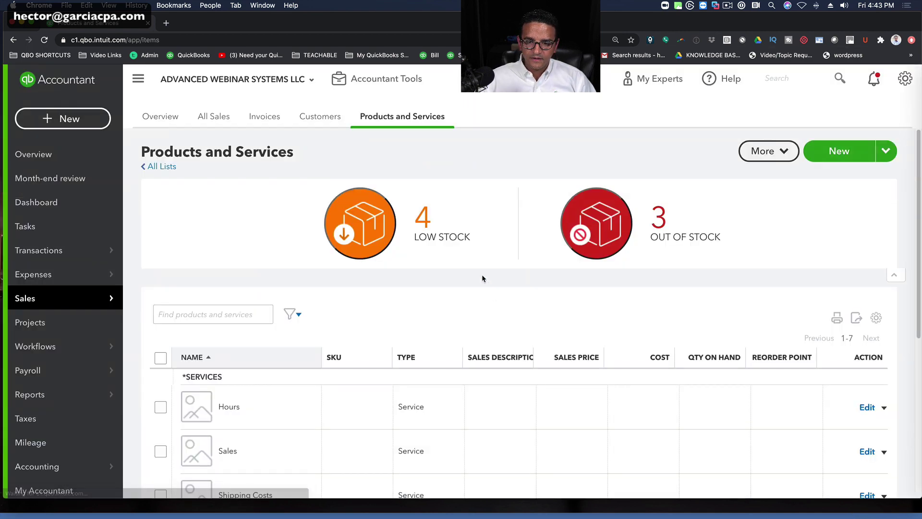
Step: Start a new bill for the vendor Chiquita and add both of its open purchase orders
click(48, 119)
click(192, 237)
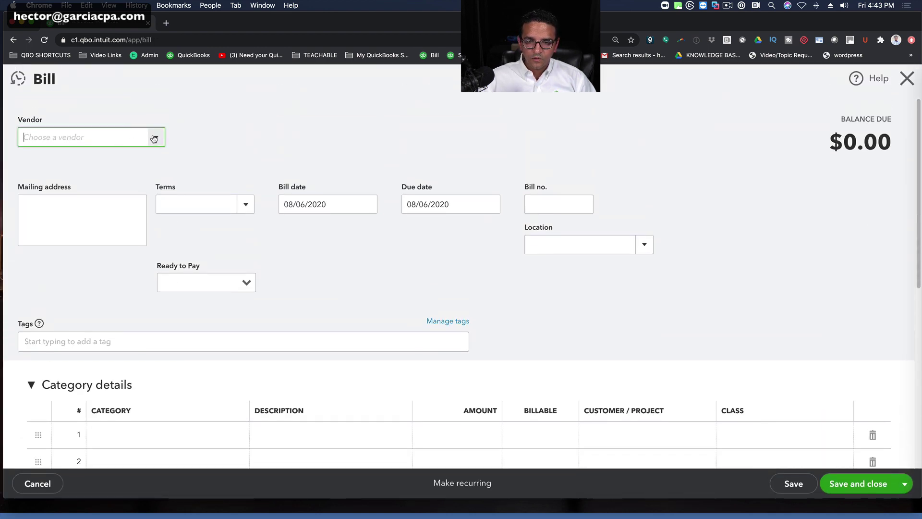
click(147, 139)
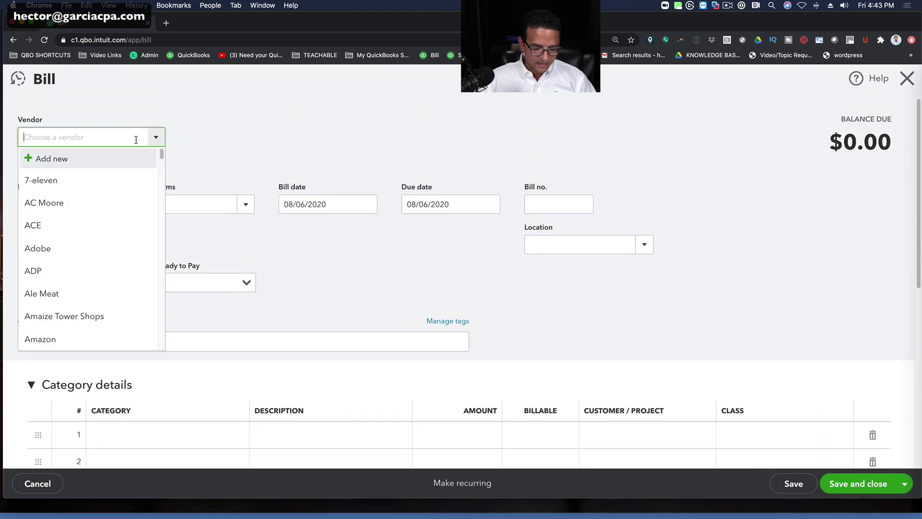
text(chi)
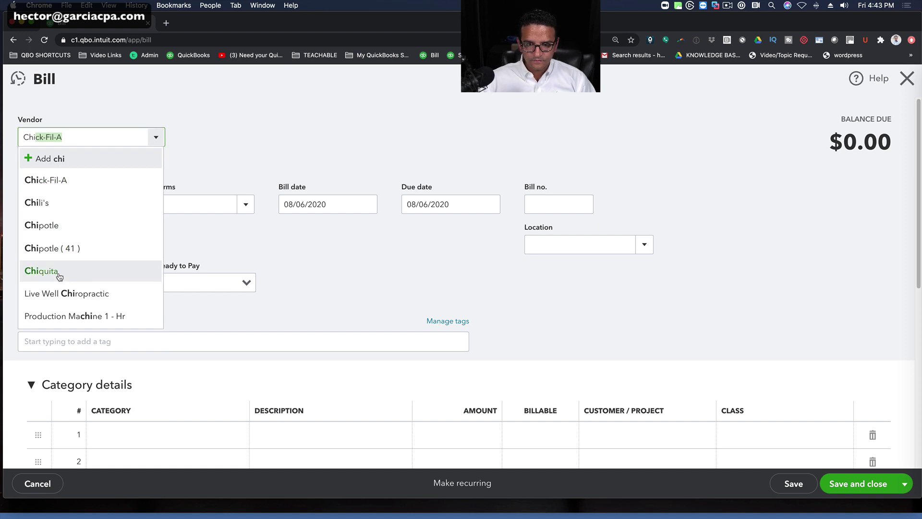
click(59, 276)
click(795, 294)
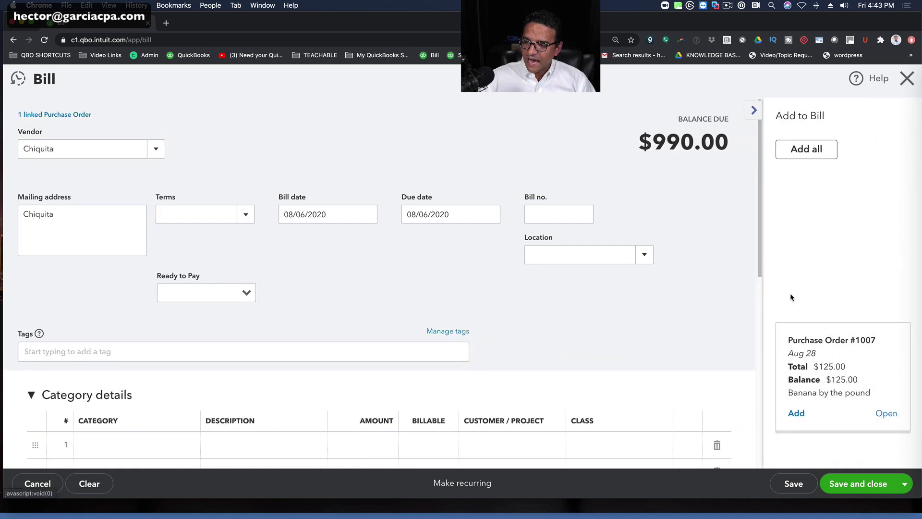
click(795, 307)
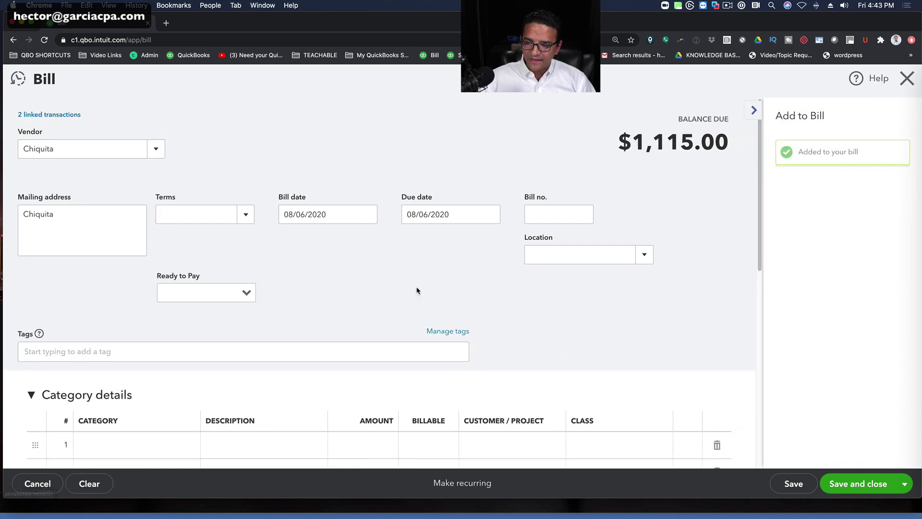
Step: Set the new bill's due date to 08/28/2020
click(306, 221)
click(426, 214)
click(490, 214)
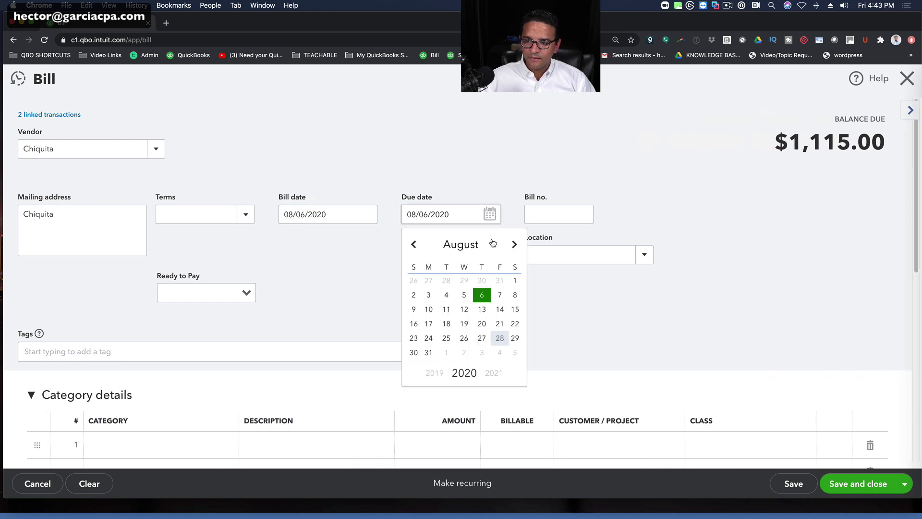
click(502, 338)
Step: Add the Shipping Costs service with an amount of 250 on the fourth item line and try to save the bill
scroll(400, 320, down, 5)
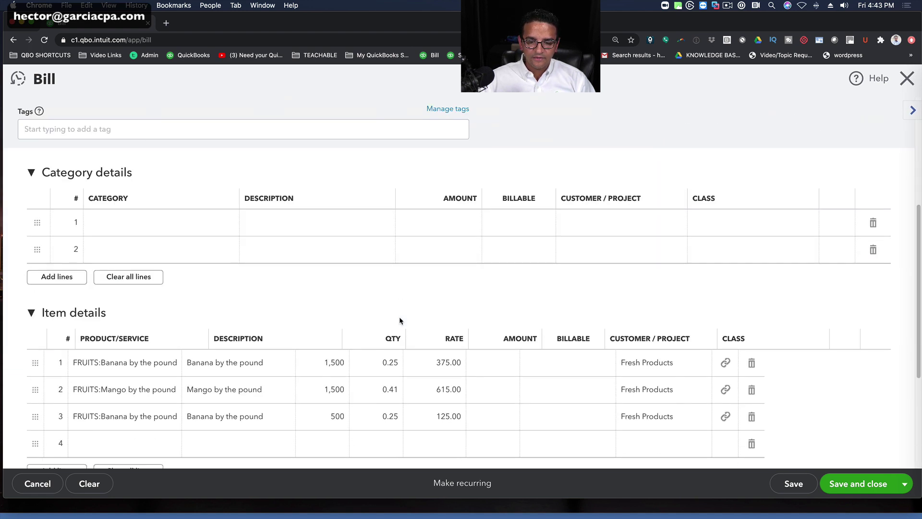
click(123, 441)
text(s)
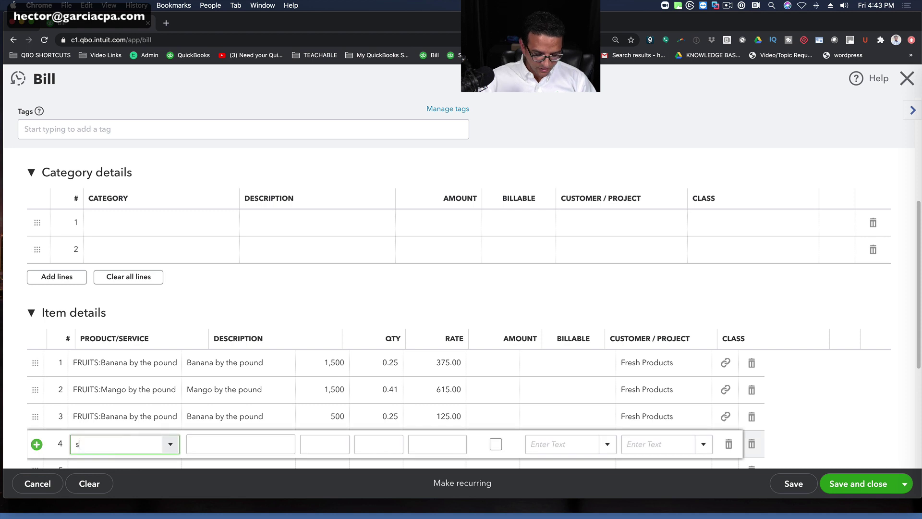
text(hi)
key(BackSpace)
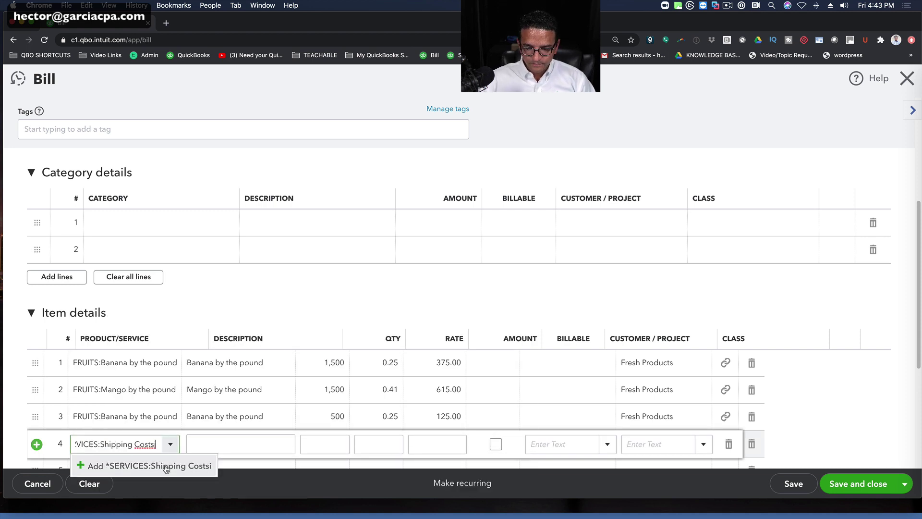
key(BackSpace)
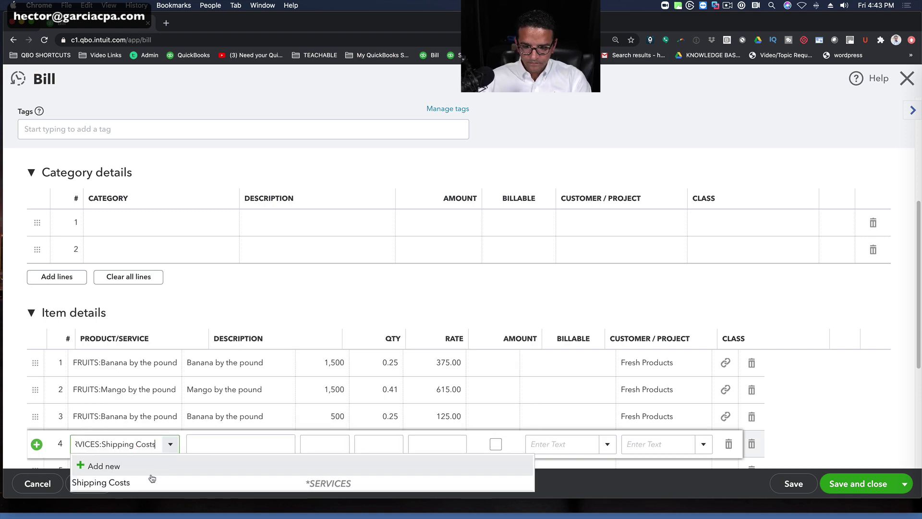
click(331, 476)
click(424, 445)
text(250)
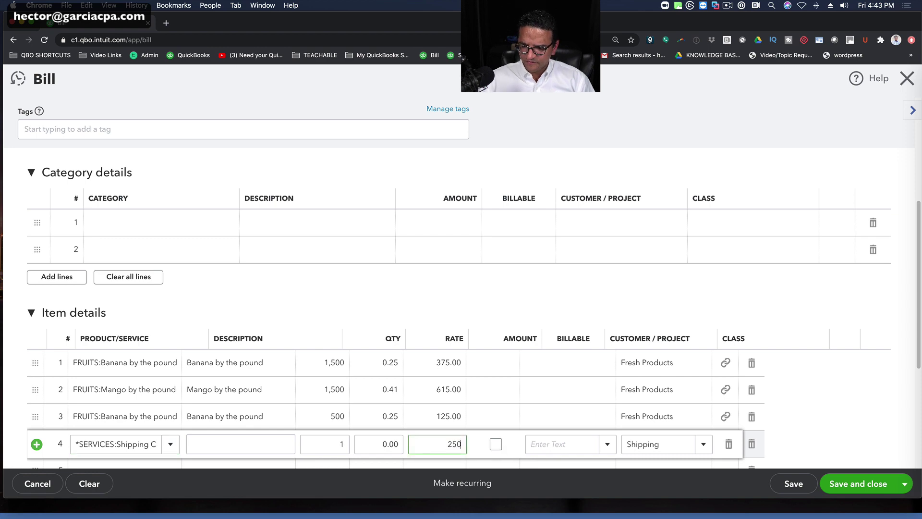
key(Tab)
click(875, 489)
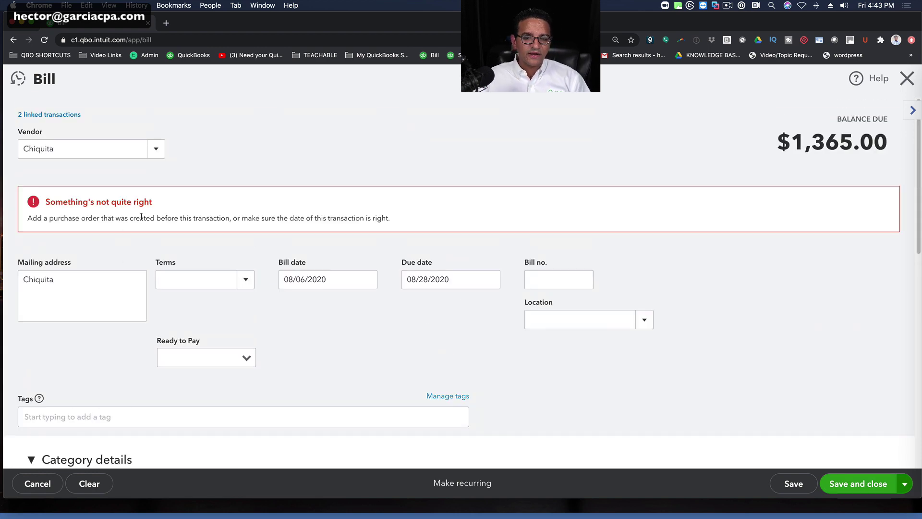
Step: Read the bill's error message about the purchase order and transaction dates
drag(142, 218, 376, 212)
drag(99, 217, 480, 225)
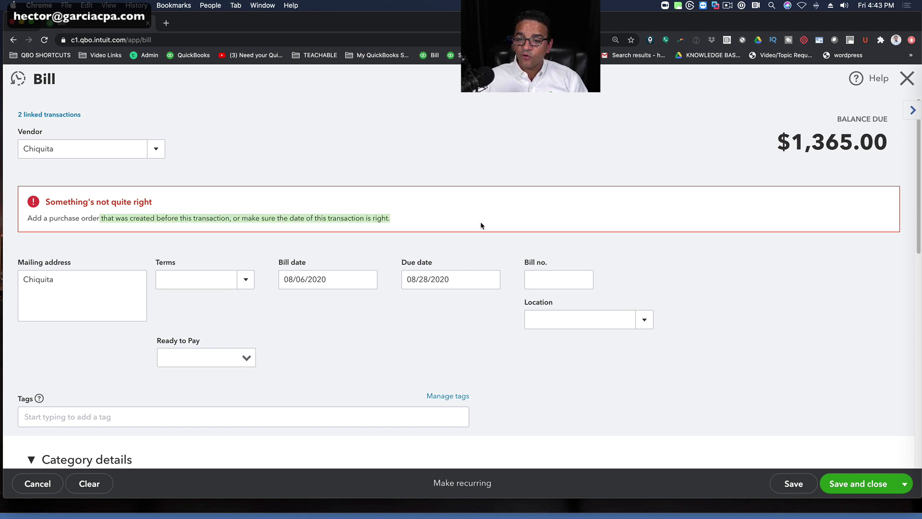
click(309, 216)
drag(294, 217, 444, 224)
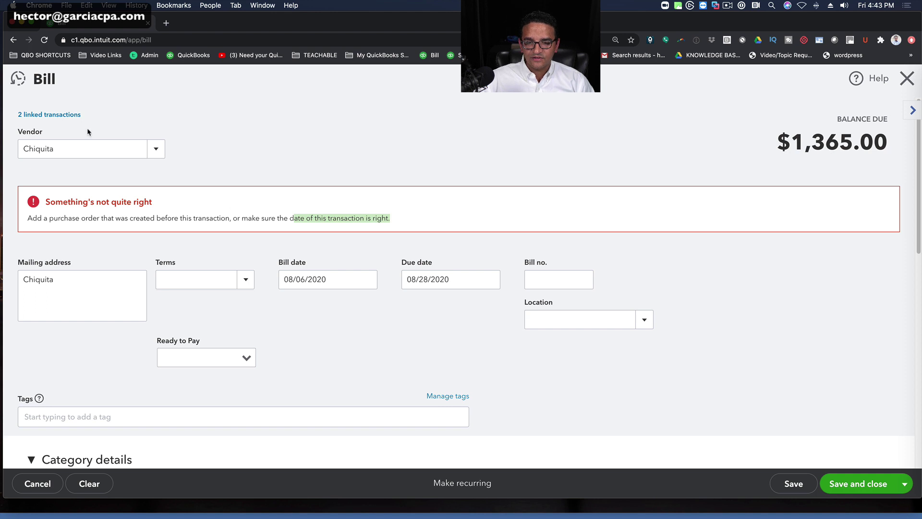
Step: Open the linked purchase order dated 08/28/2020 from the bill, leaving the bill without saving
click(63, 118)
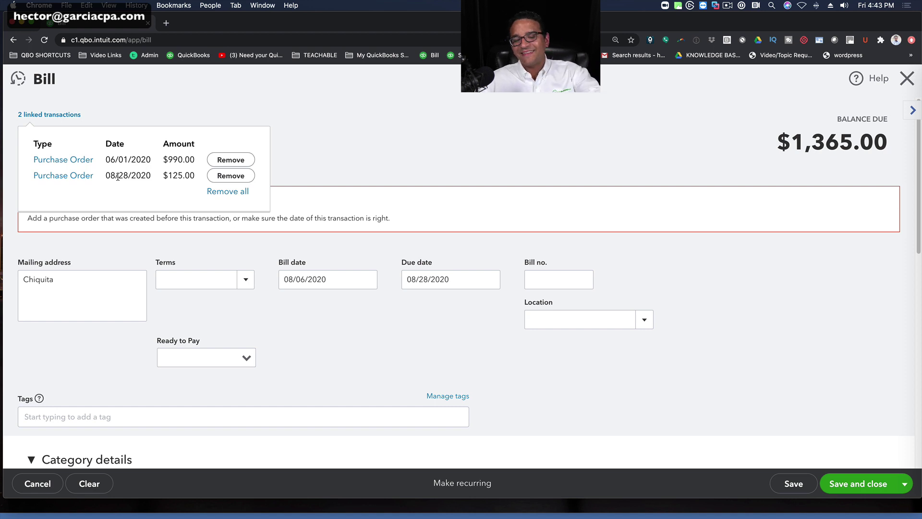
click(68, 183)
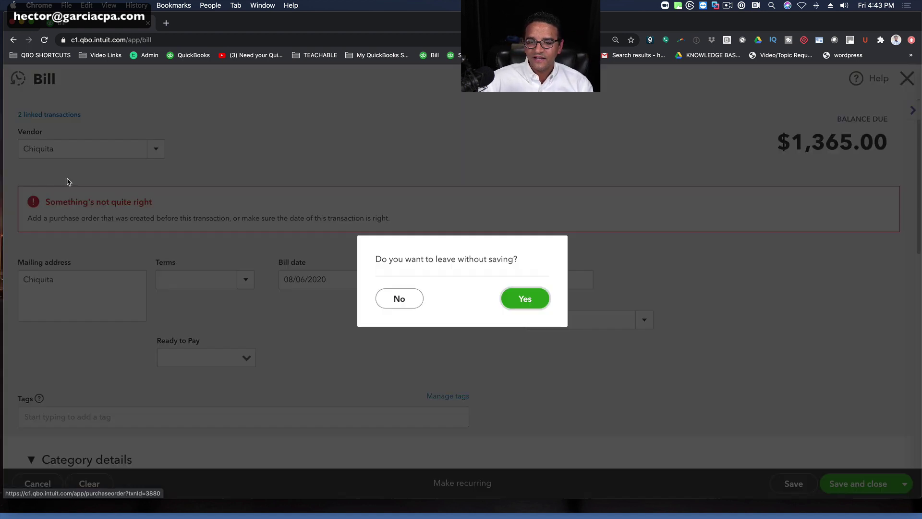
click(538, 296)
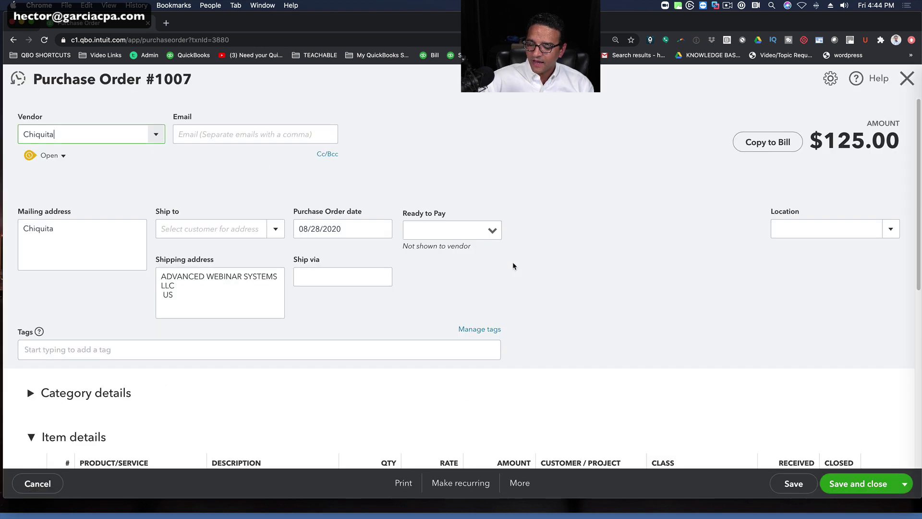
Step: Set the date of purchase order #1007 to 08/01/2020, and save and close it
click(381, 230)
click(381, 231)
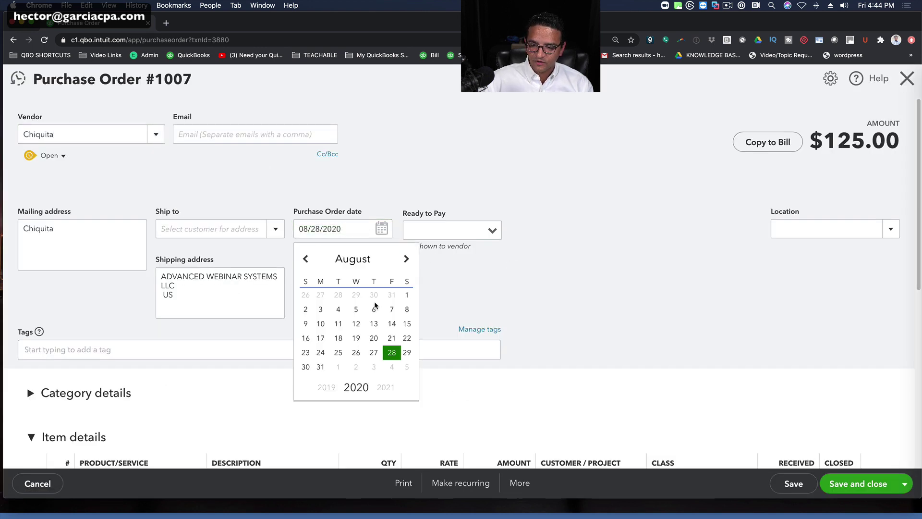
click(317, 324)
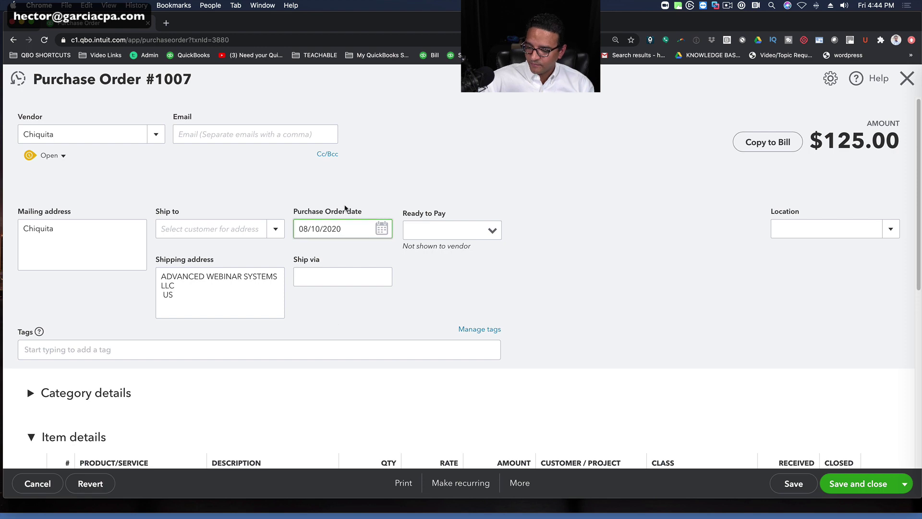
click(375, 230)
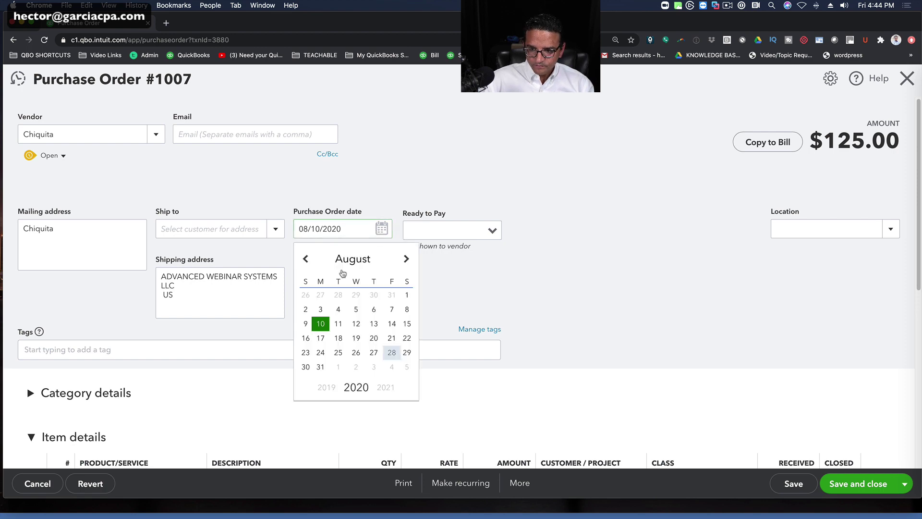
click(406, 296)
click(869, 492)
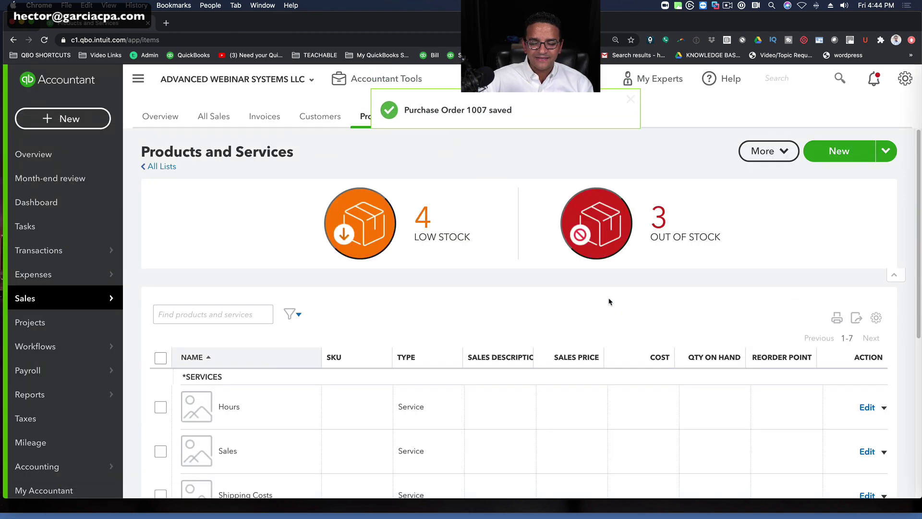
Step: Create a new bill for the vendor Chiquita and add both open purchase orders, dated June 1 and Aug 1, to it
click(53, 120)
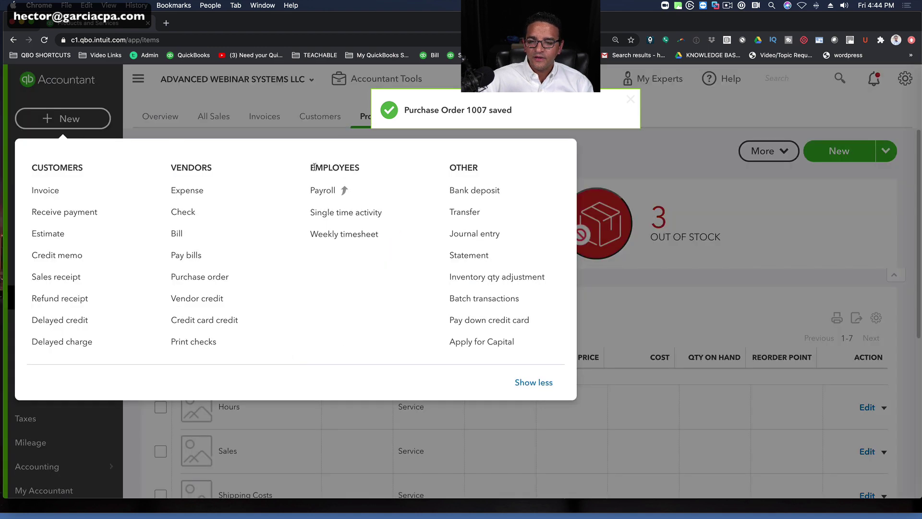
click(178, 233)
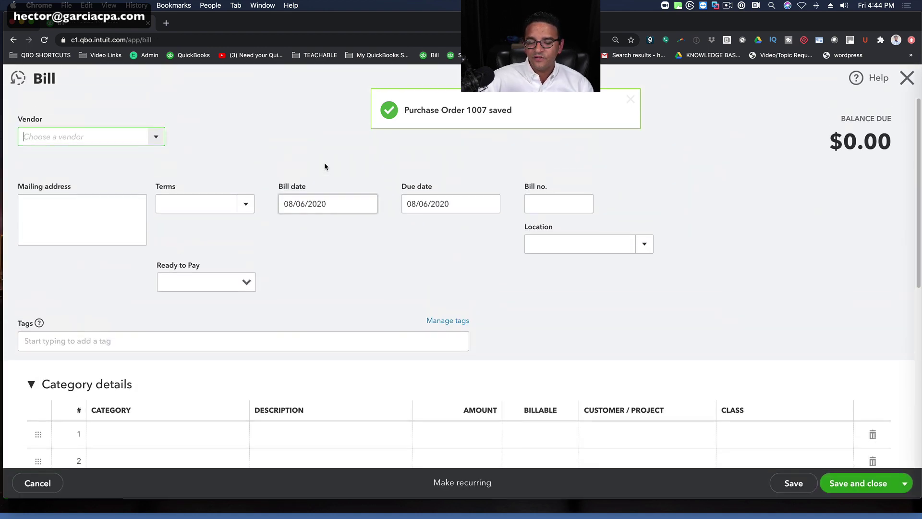
click(131, 139)
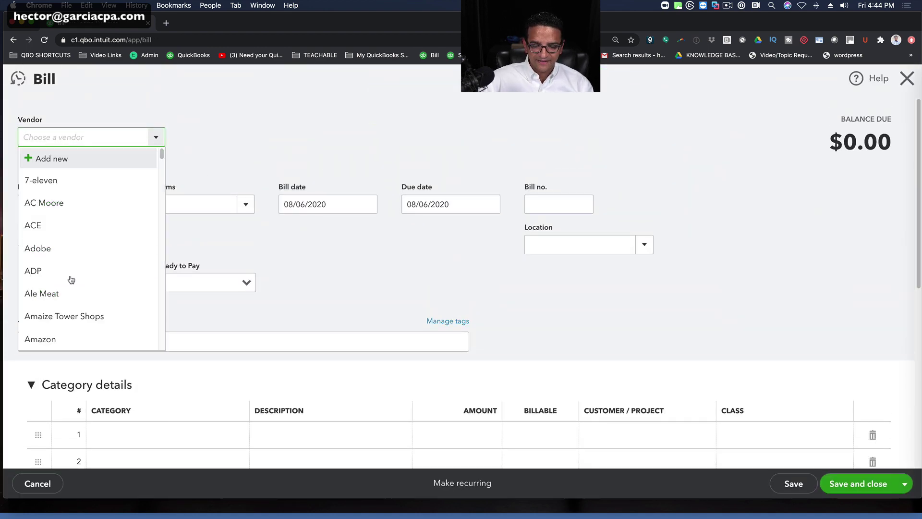
text(chi)
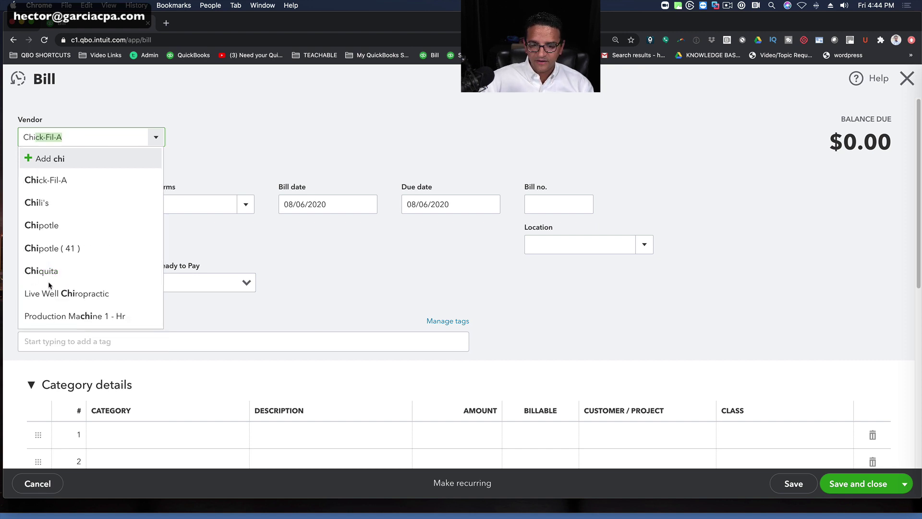
click(54, 275)
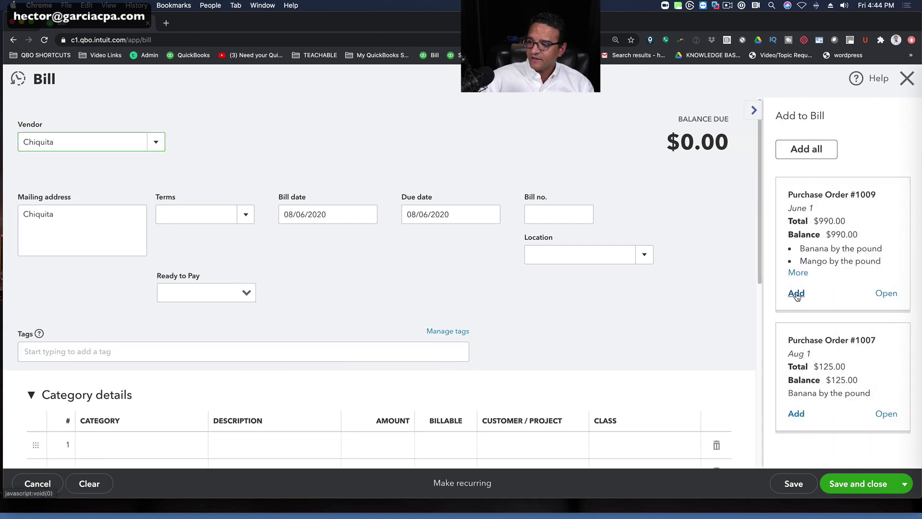
click(793, 293)
click(800, 303)
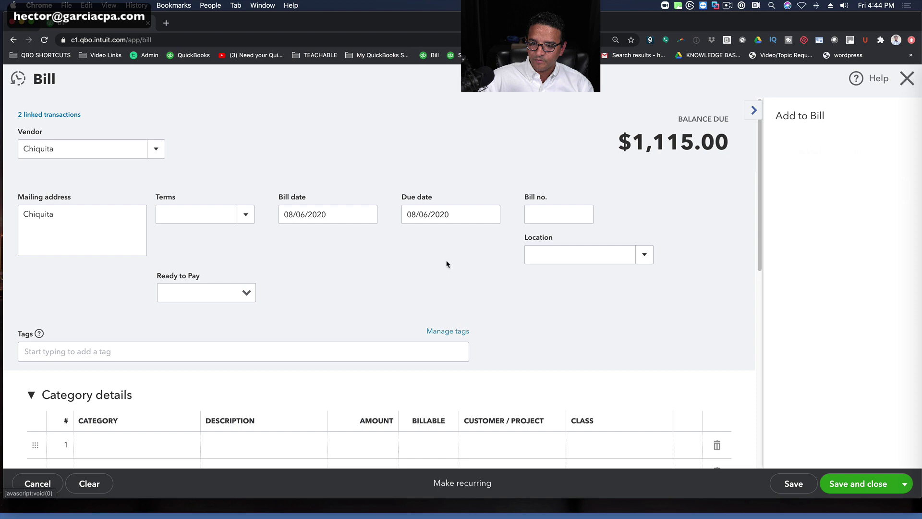
Step: Set the bill's due date to 08/28/2020, check its linked purchase orders, and save and close the bill
click(332, 210)
click(490, 214)
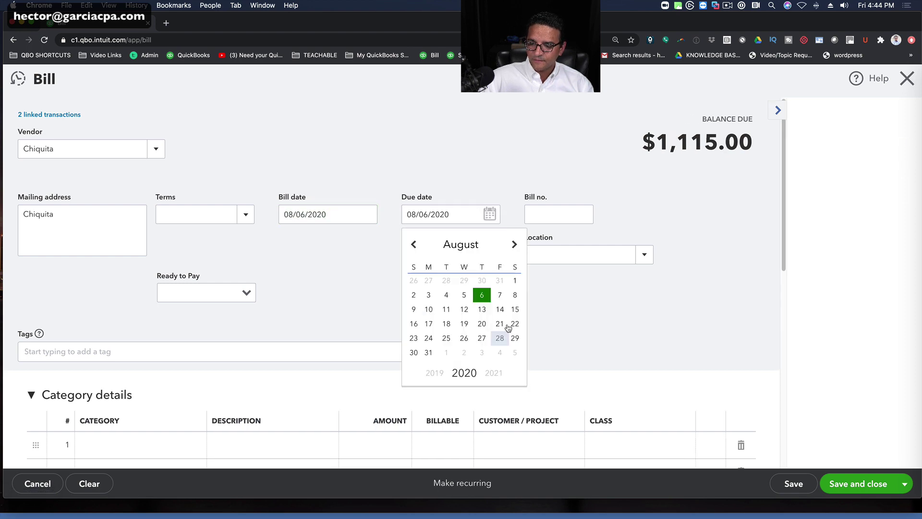
click(500, 338)
scroll(515, 341, down, 8)
scroll(514, 341, up, 8)
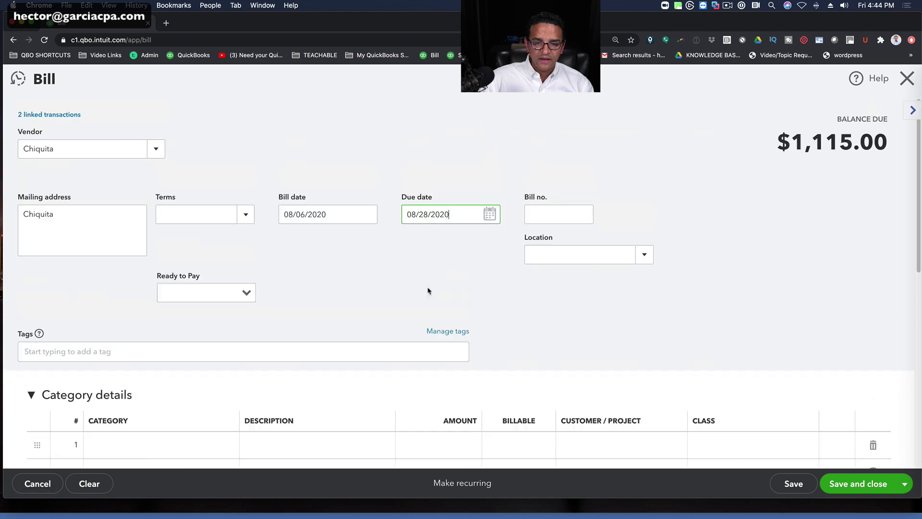
click(59, 115)
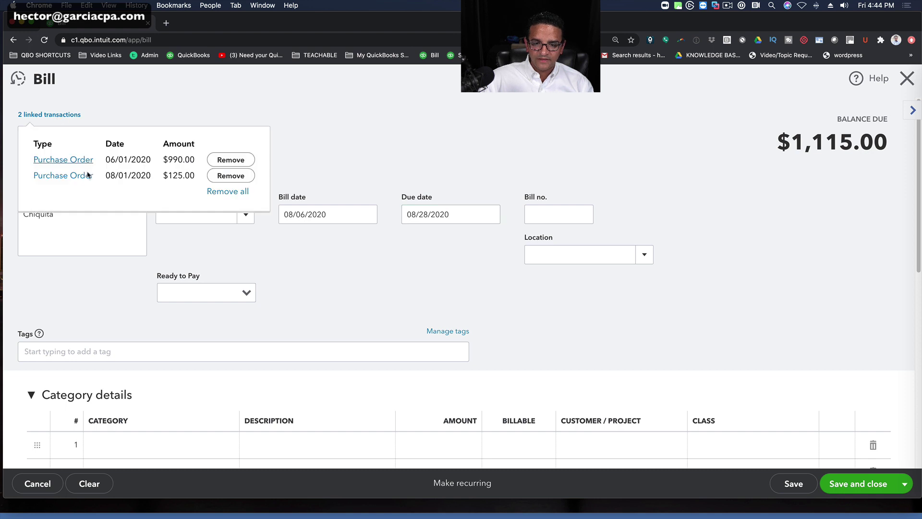
click(353, 138)
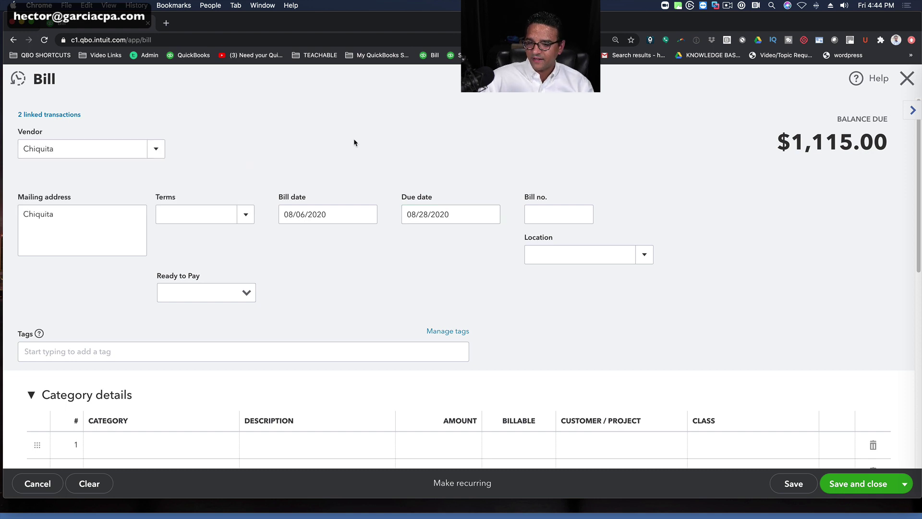
key(ctrl+alt+d)
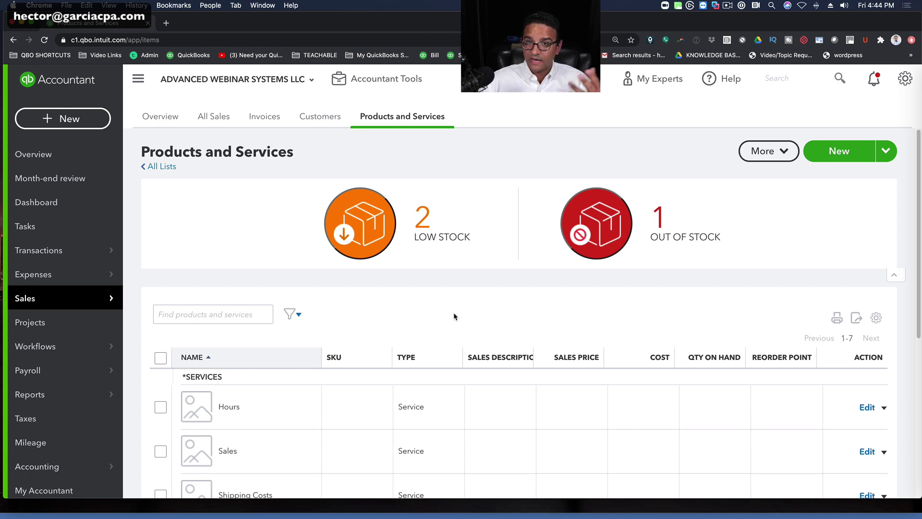
Step: Examine the quantities on hand for the banana, mango, lettuce and carrot items in the Products and Services list
scroll(477, 337, down, 3)
scroll(478, 339, up, 3)
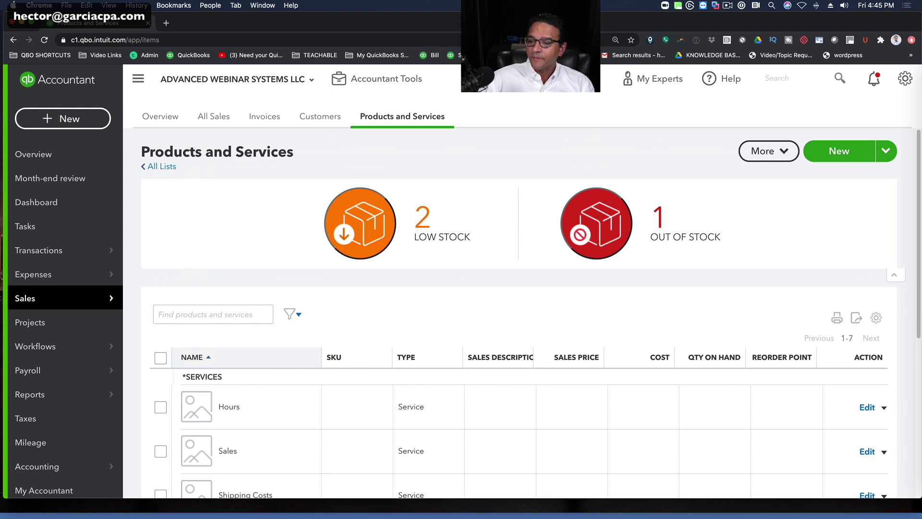
scroll(614, 343, down, 5)
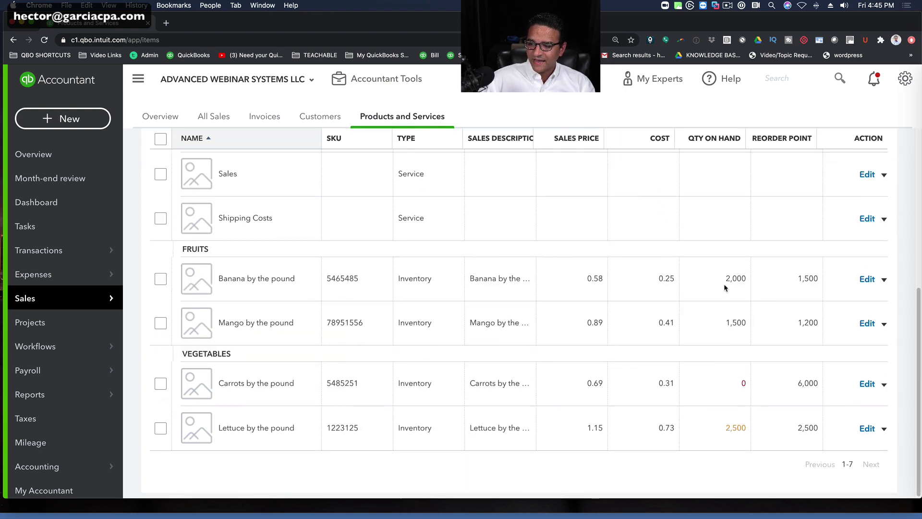
drag(724, 278, 748, 280)
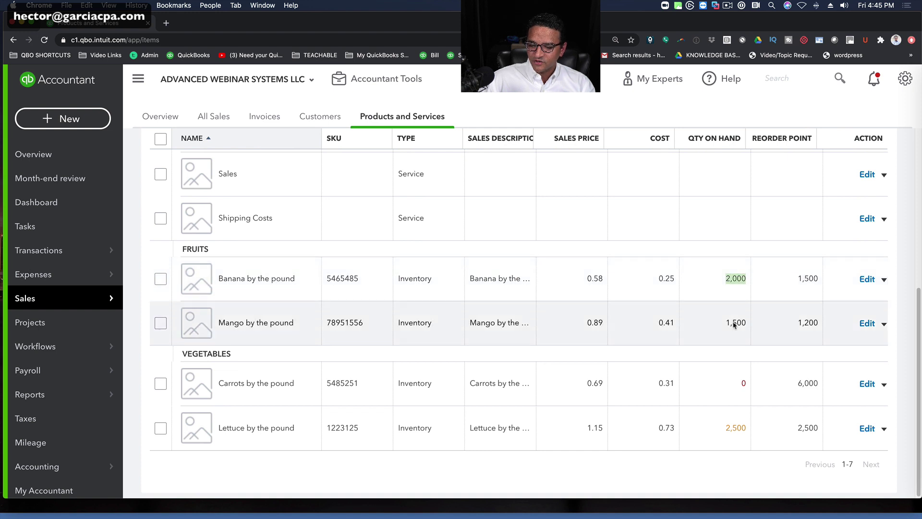
drag(726, 322, 747, 325)
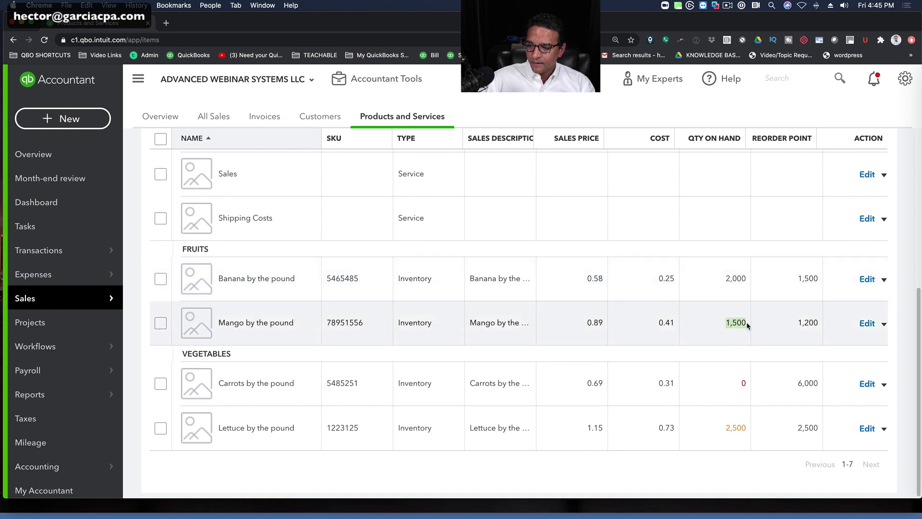
drag(727, 426, 743, 427)
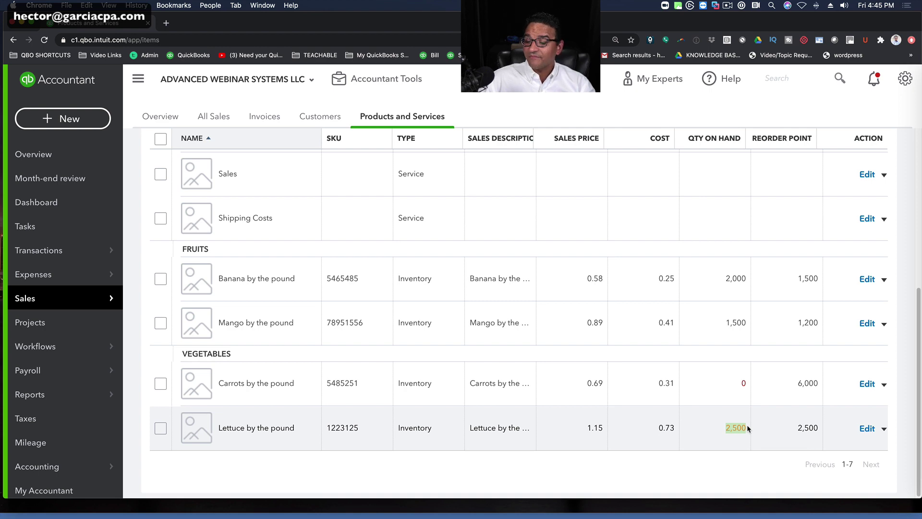
drag(739, 385, 753, 383)
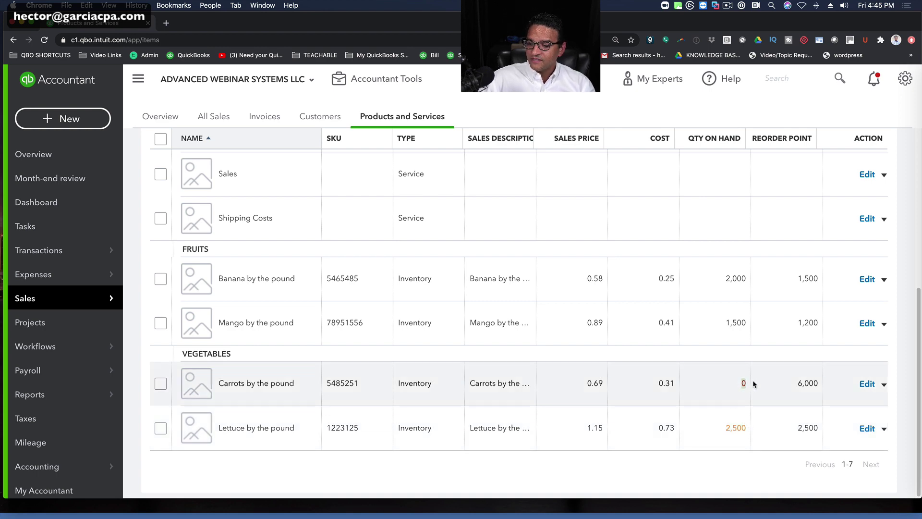
scroll(751, 382, up, 5)
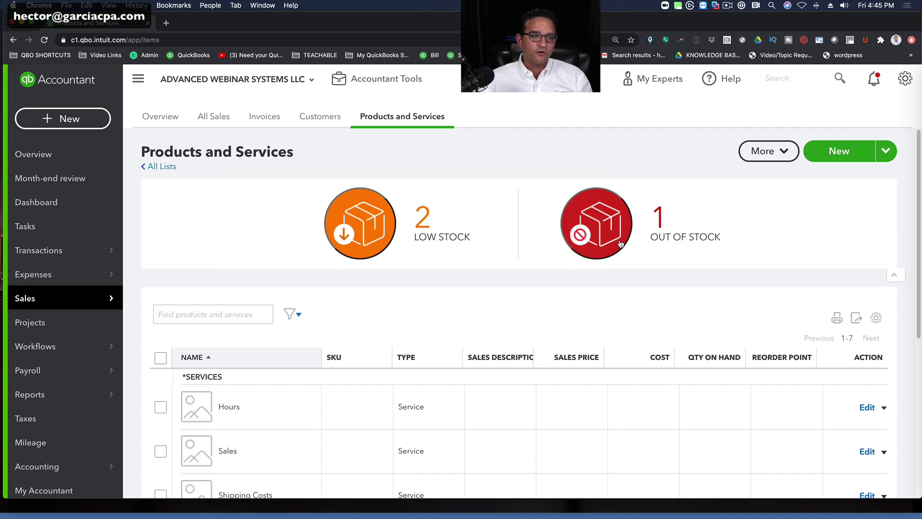
Step: Filter the product list to low stock items, clear that filter, and filter it to out of stock items
click(384, 219)
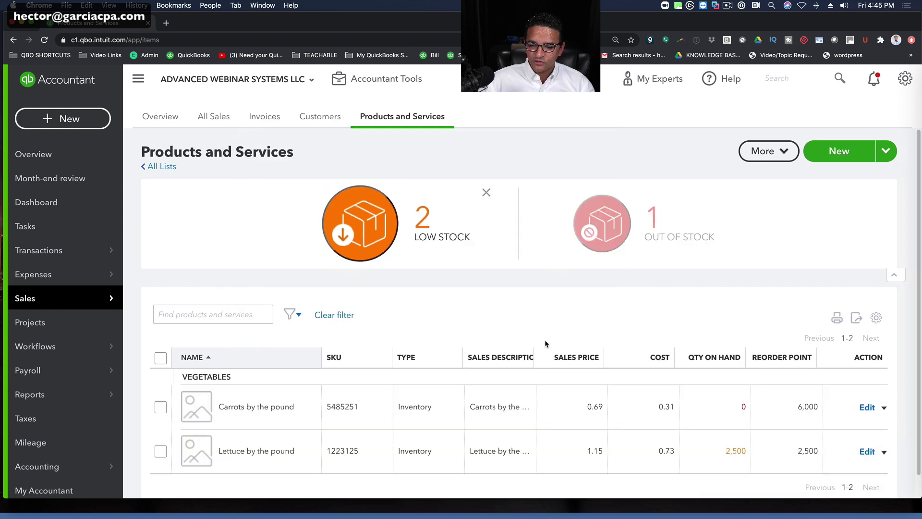
scroll(547, 341, down, 1)
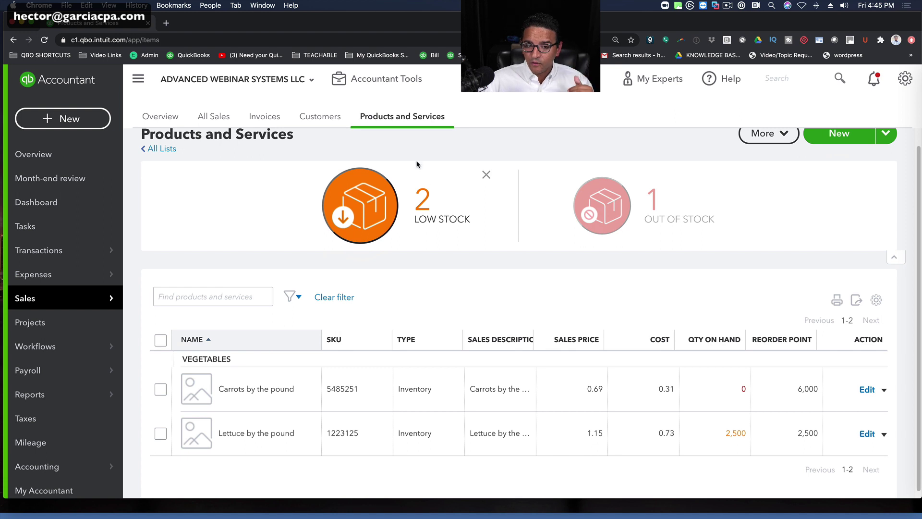
click(486, 176)
click(603, 231)
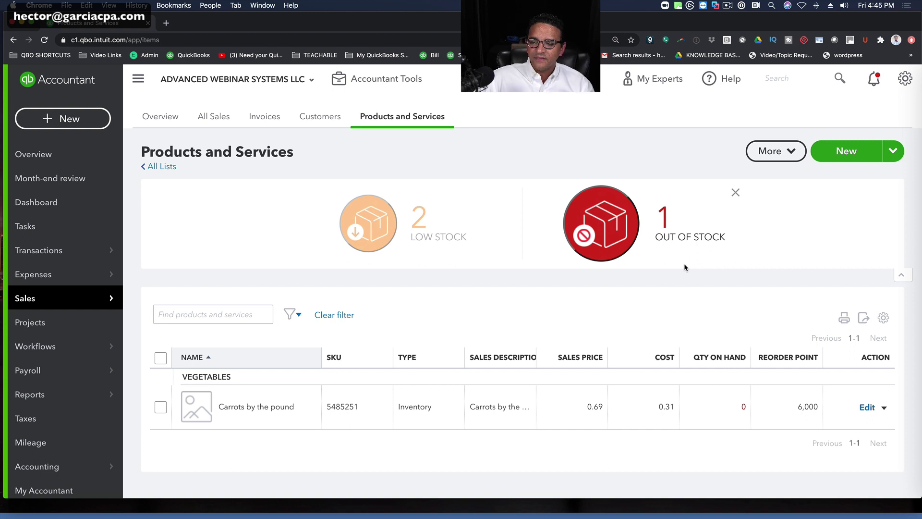
Step: Reorder the out-of-stock Carrots by the pound item and review the prefilled purchase order to American Greens Corp
click(884, 407)
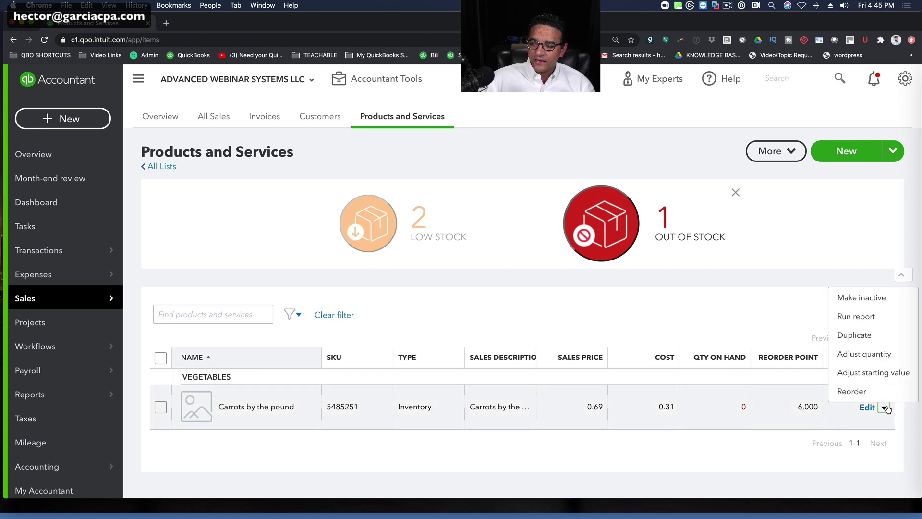
click(886, 407)
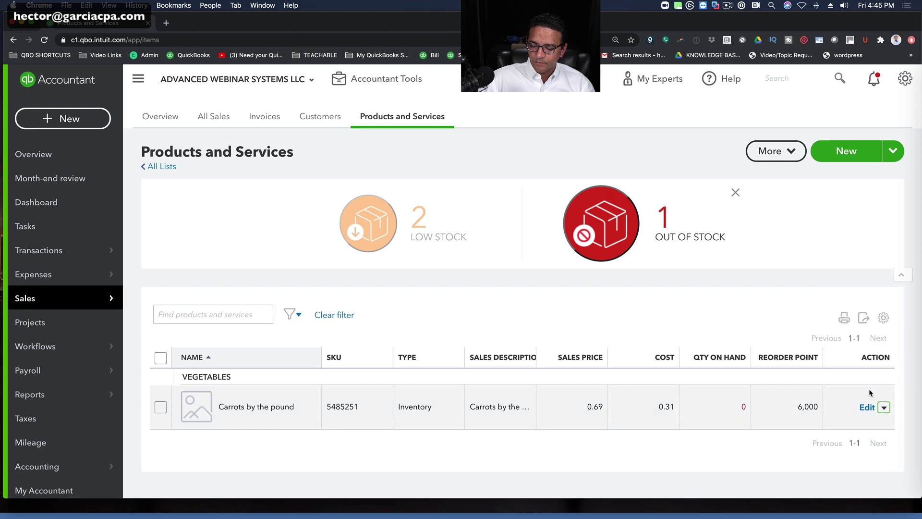
click(884, 407)
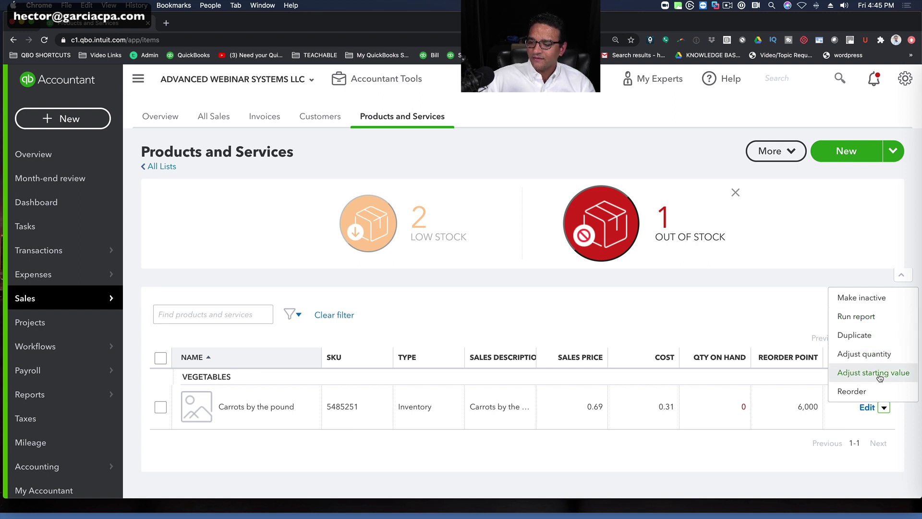
click(857, 391)
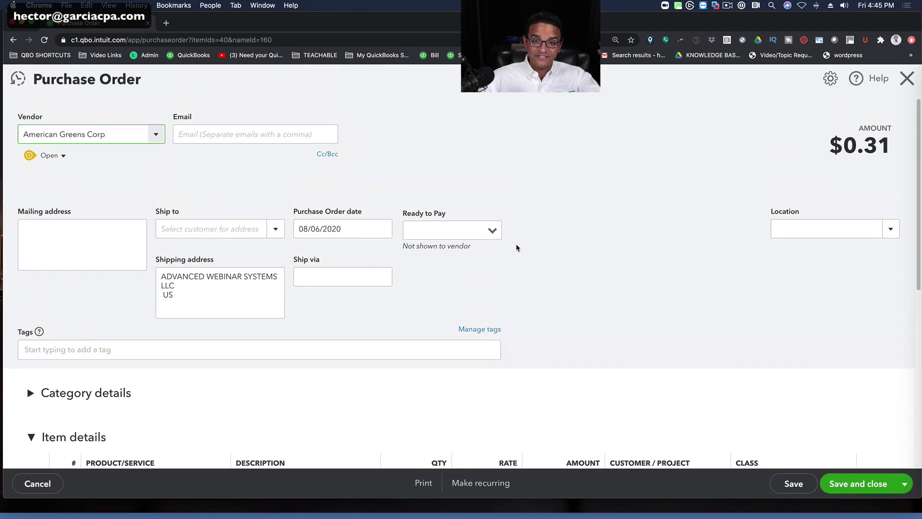
scroll(497, 304, down, 5)
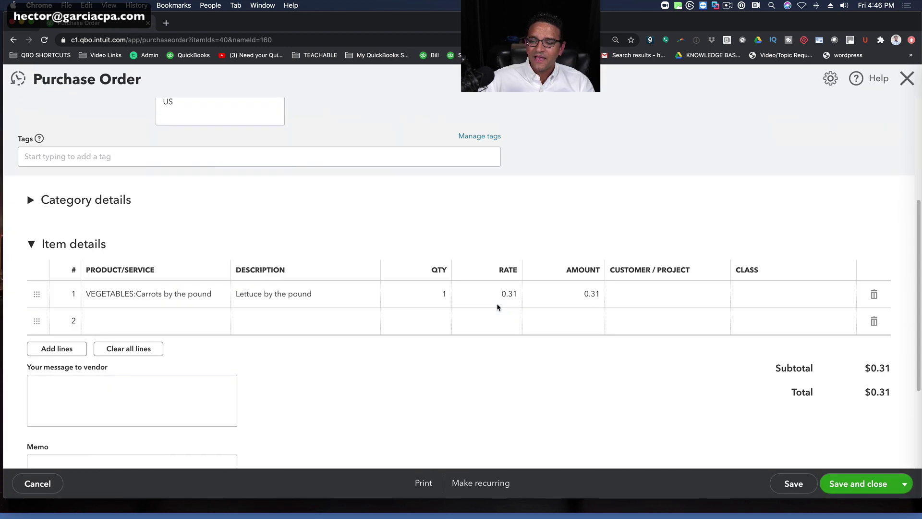
scroll(289, 279, up, 4)
scroll(250, 401, down, 2)
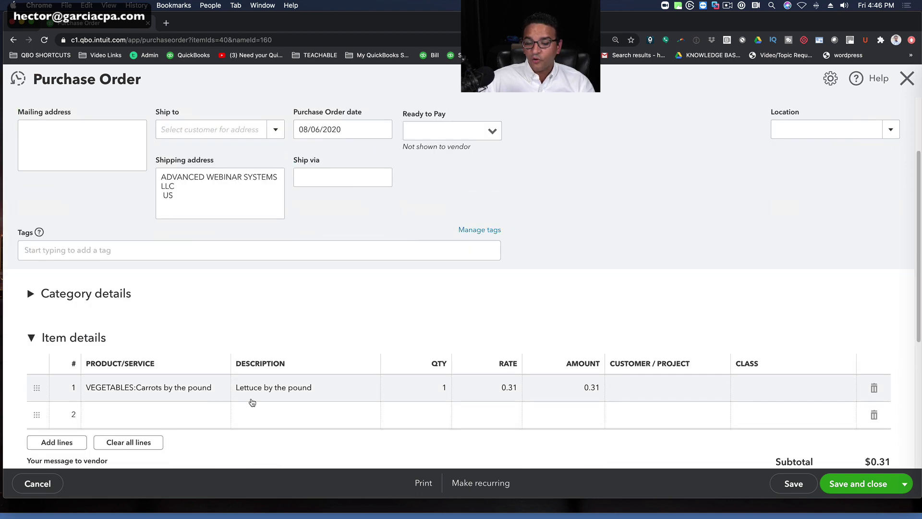
Step: Set the quantity on the Carrots by the pound line of the purchase order to 5500
click(185, 397)
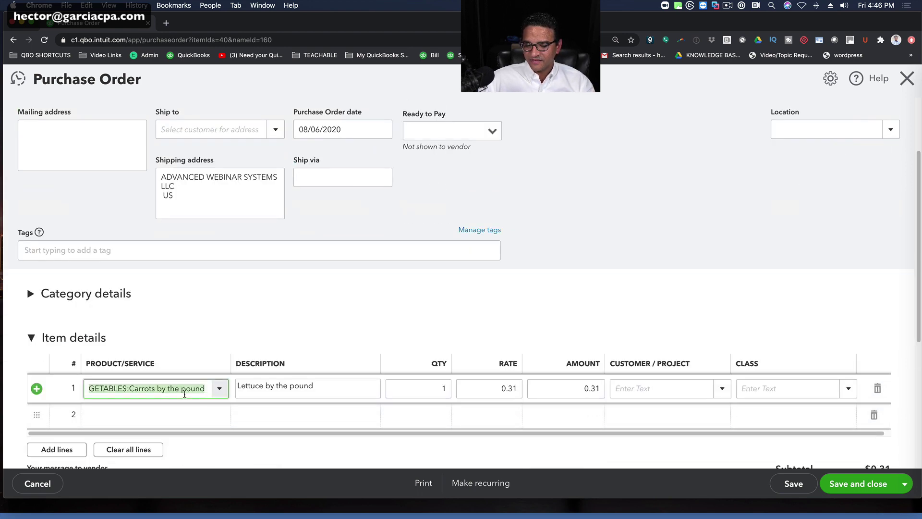
click(434, 384)
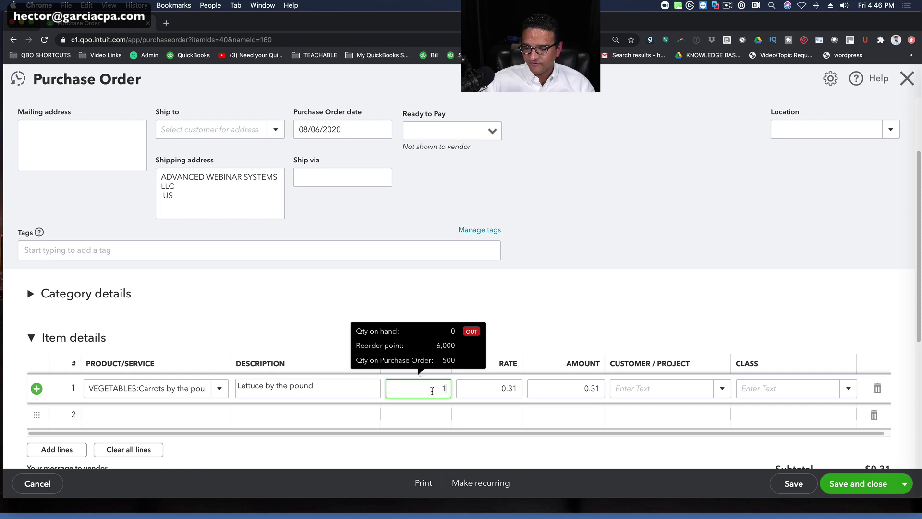
text(5500)
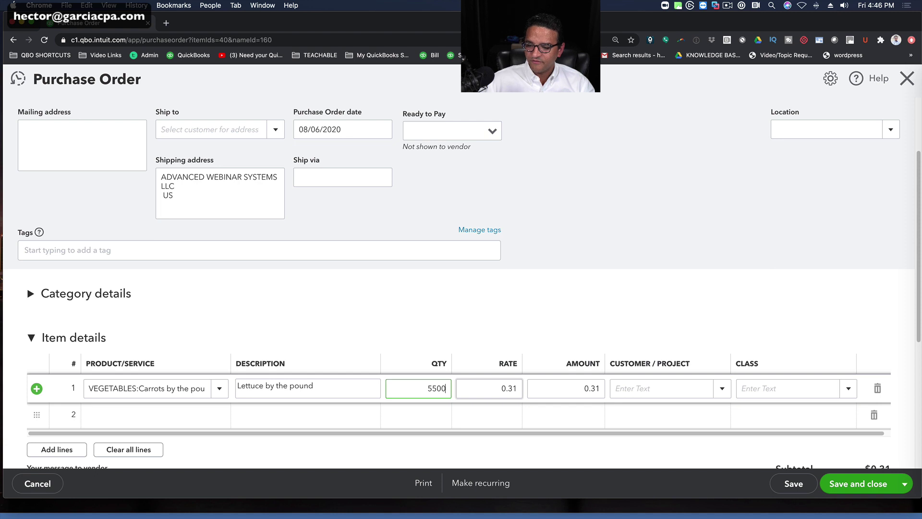
key(Tab)
Step: Set the purchase order date to 08/27/2020, and save and close the purchase order
click(316, 126)
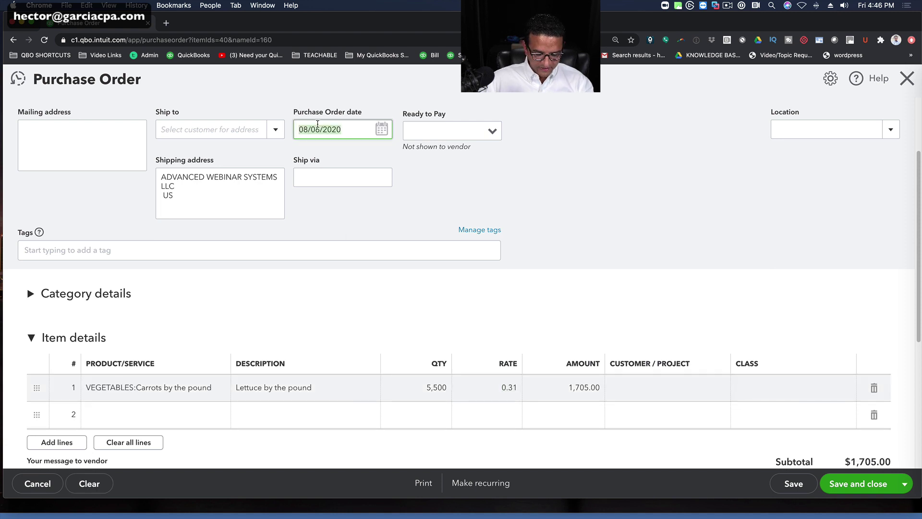
key(t)
key(minus)
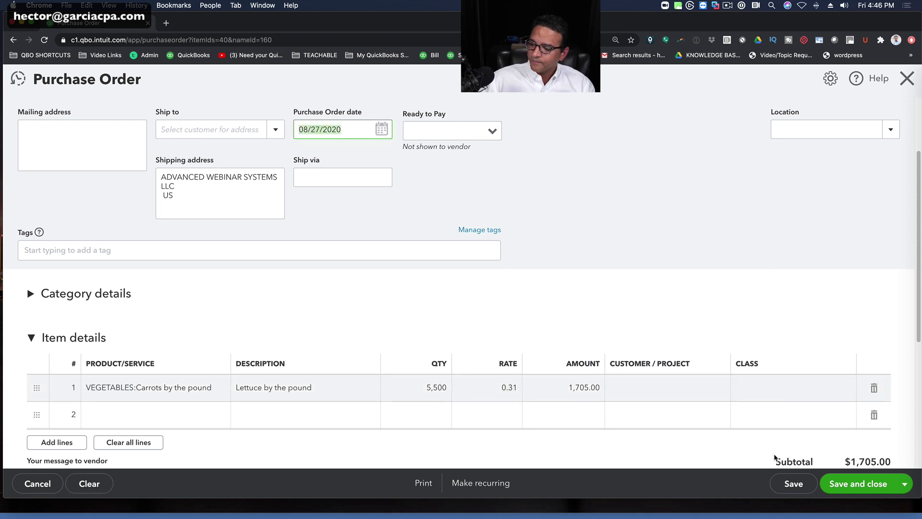
click(867, 486)
click(595, 312)
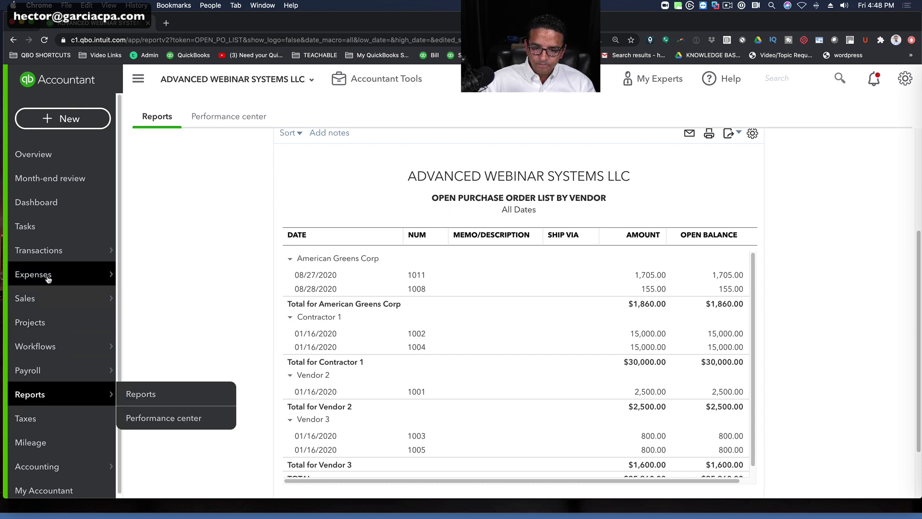
Step: Return from the open purchase order report to the Products and Services list and view the inventory items' stock levels
mouse_move(53, 298)
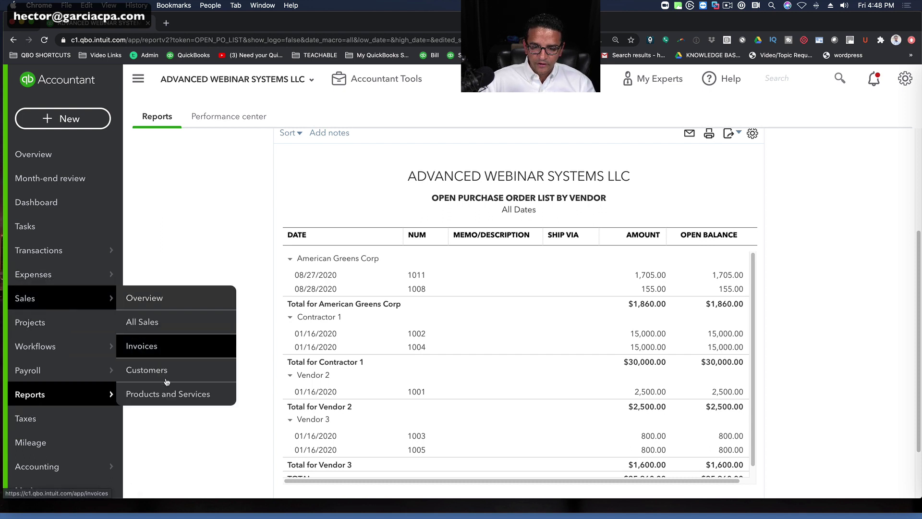
click(165, 395)
scroll(839, 280, down, 5)
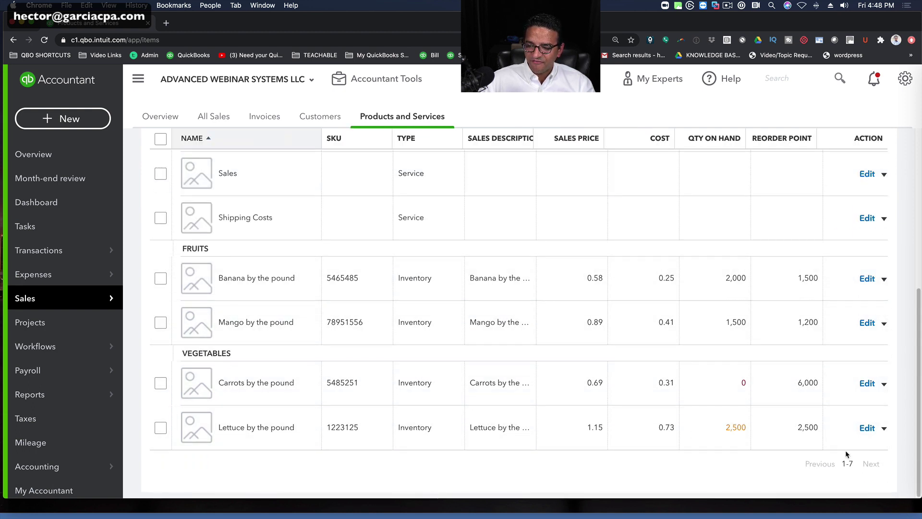
Step: Open the Balance Sheet report, drill into the Inventory Asset balance and review the transactions behind it
mouse_move(67, 394)
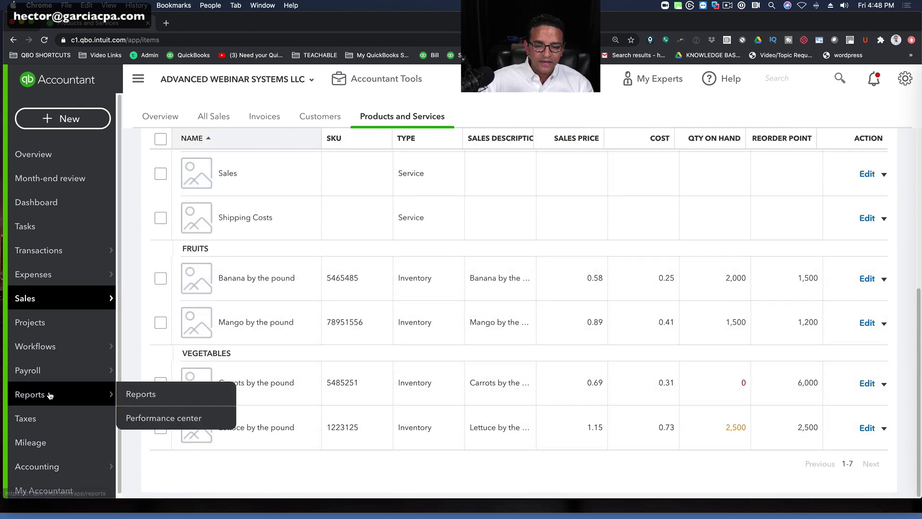
click(160, 395)
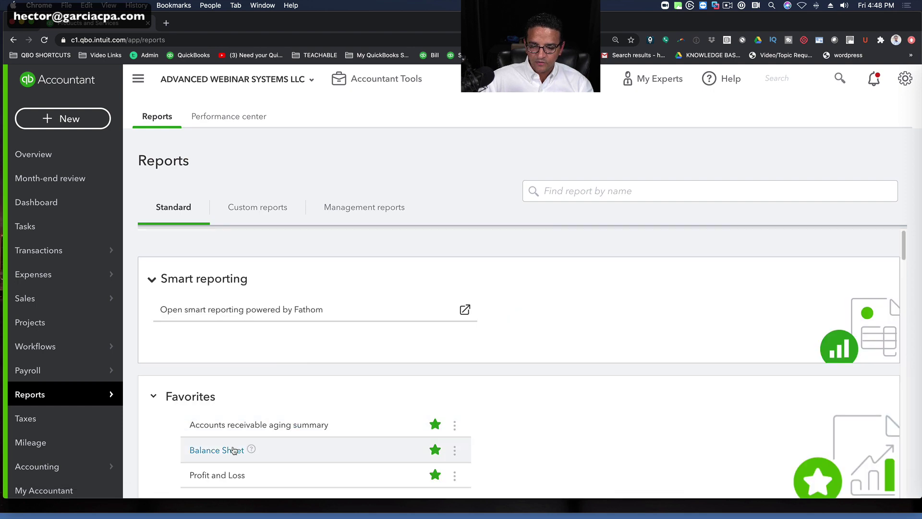
click(215, 451)
scroll(311, 352, down, 3)
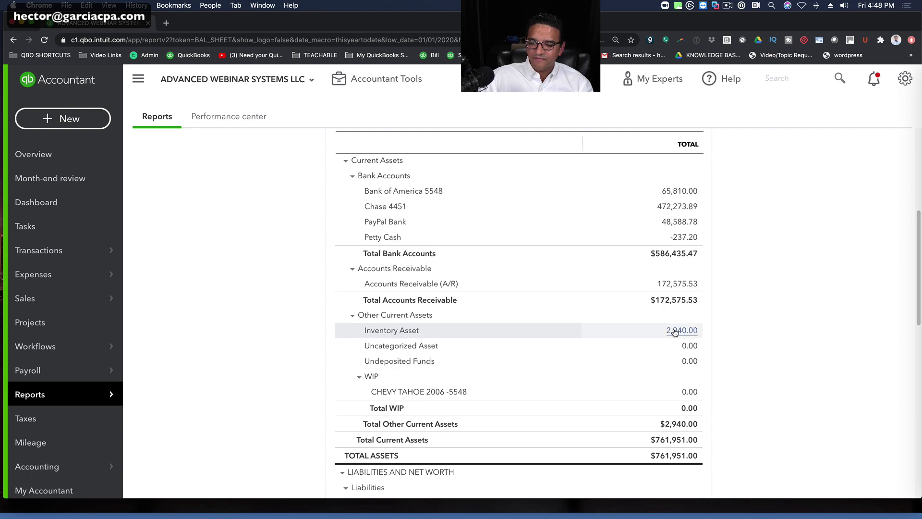
click(674, 332)
scroll(653, 412, down, 1)
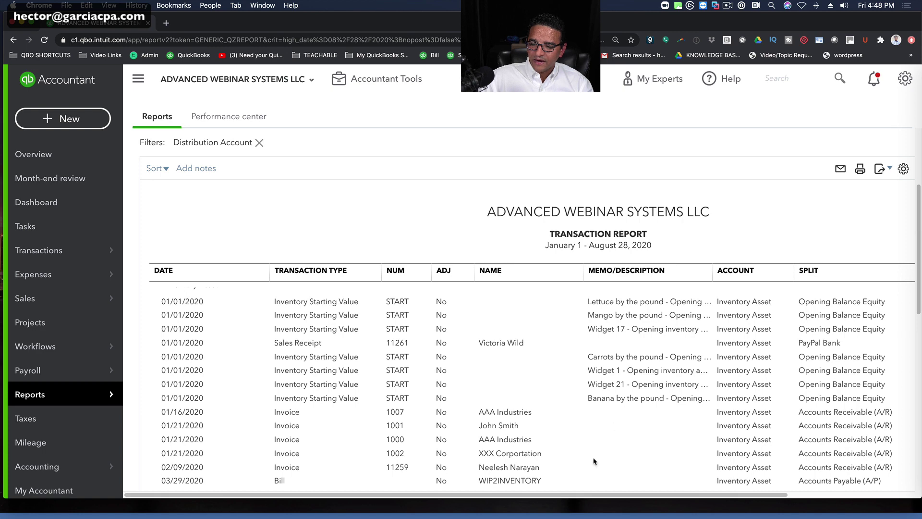
scroll(594, 461, up, 5)
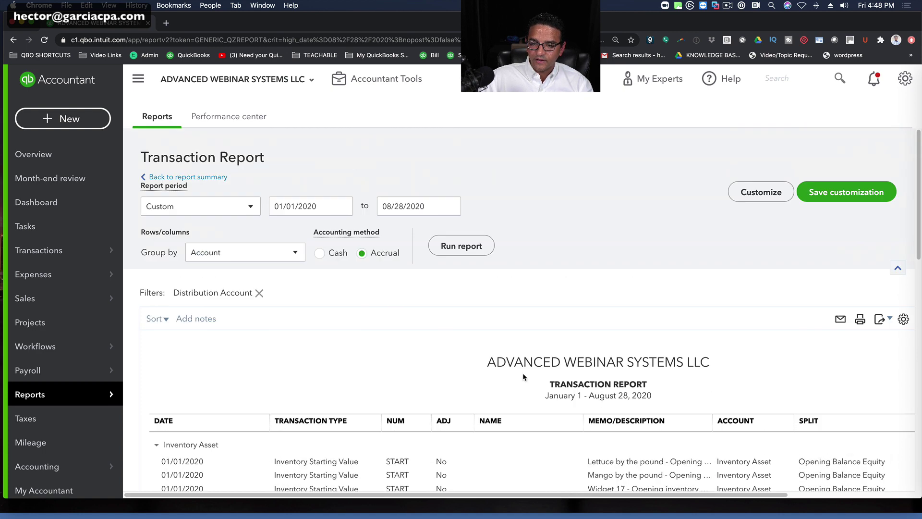
scroll(595, 351, down, 15)
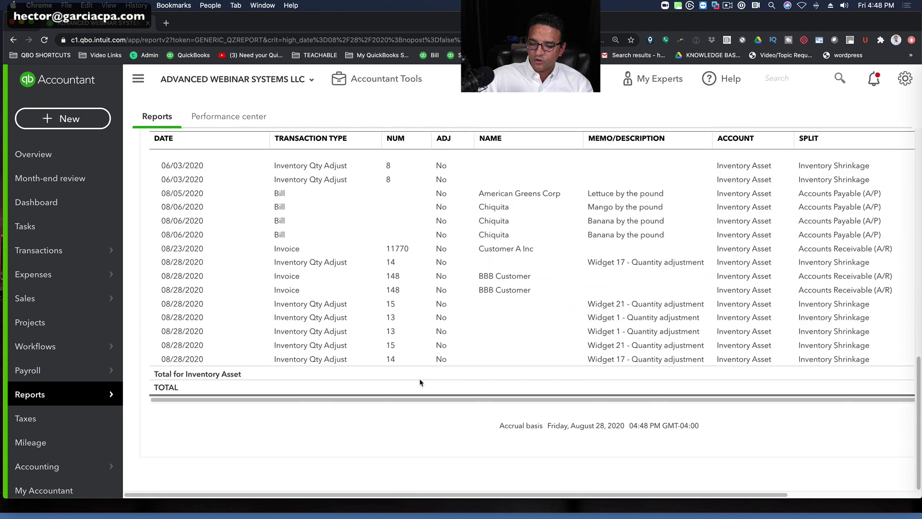
scroll(631, 403, right, 1)
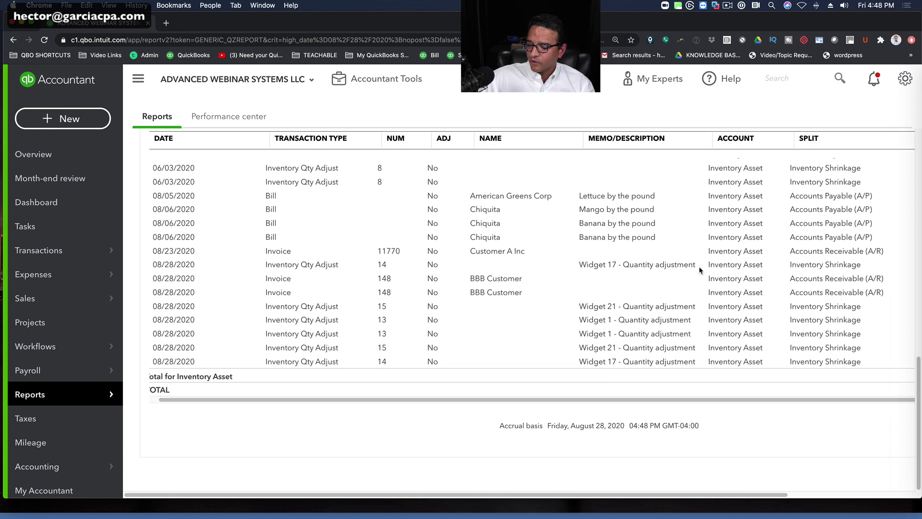
scroll(699, 267, up, 1)
scroll(497, 266, up, 5)
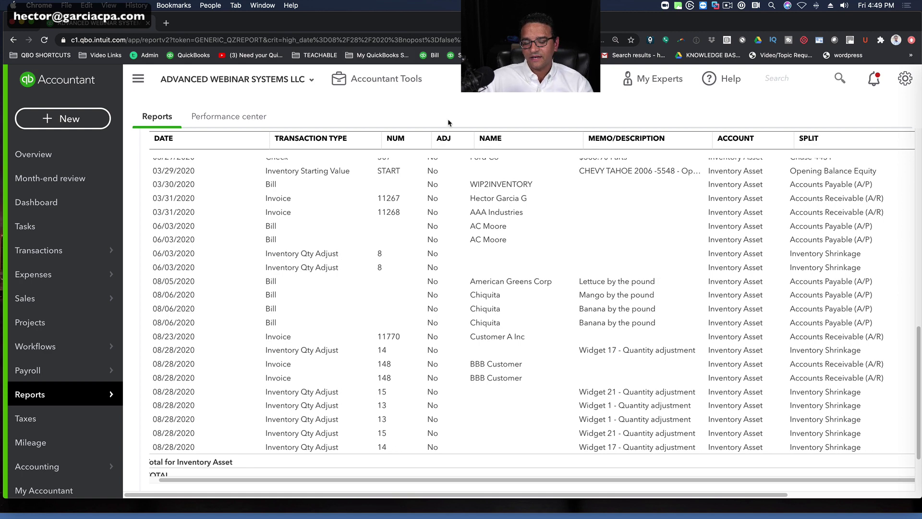
Step: Open the most recent estimate and create an invoice from it for the total of all estimate lines
click(66, 122)
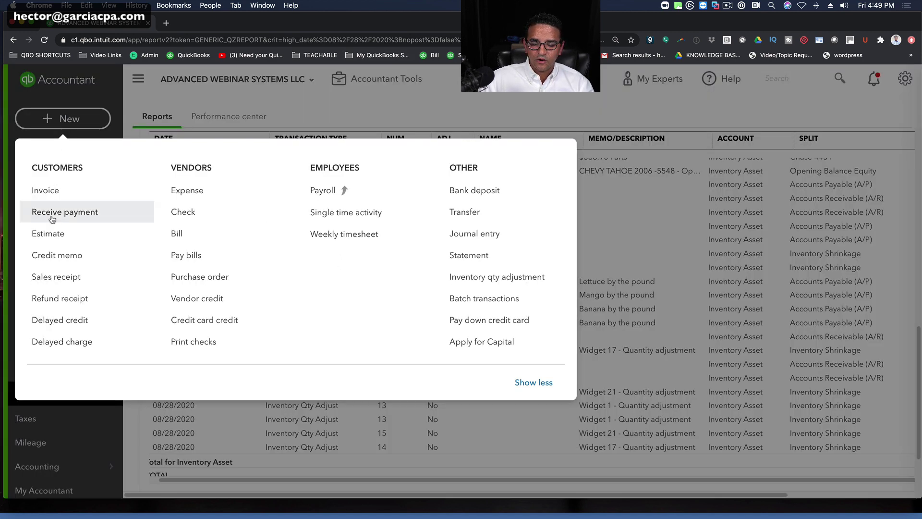
click(46, 233)
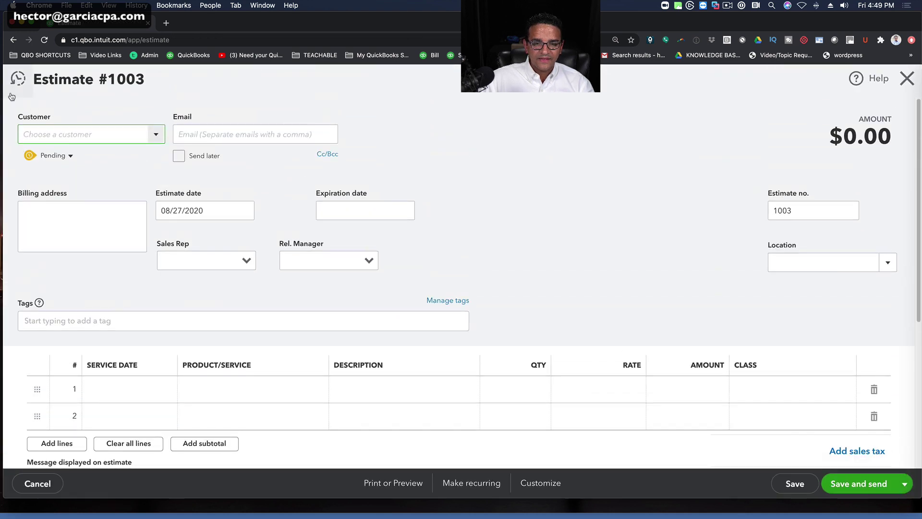
click(18, 79)
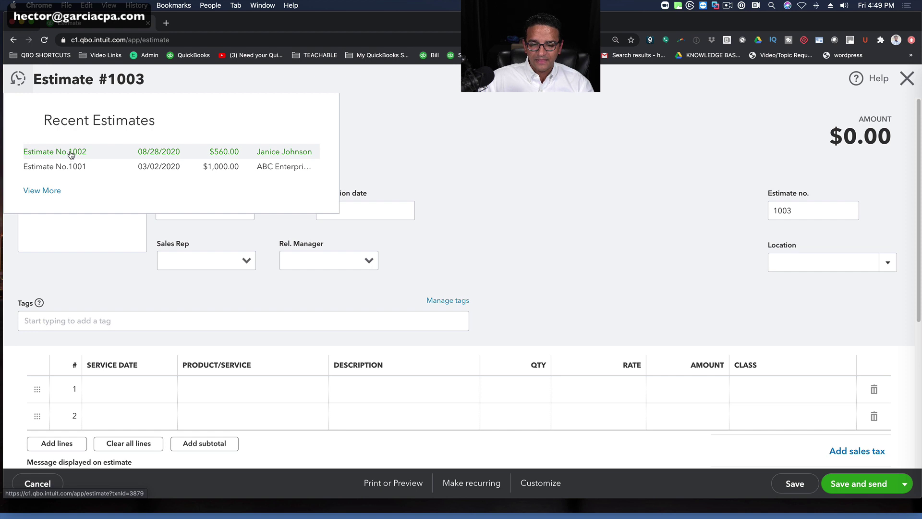
click(71, 152)
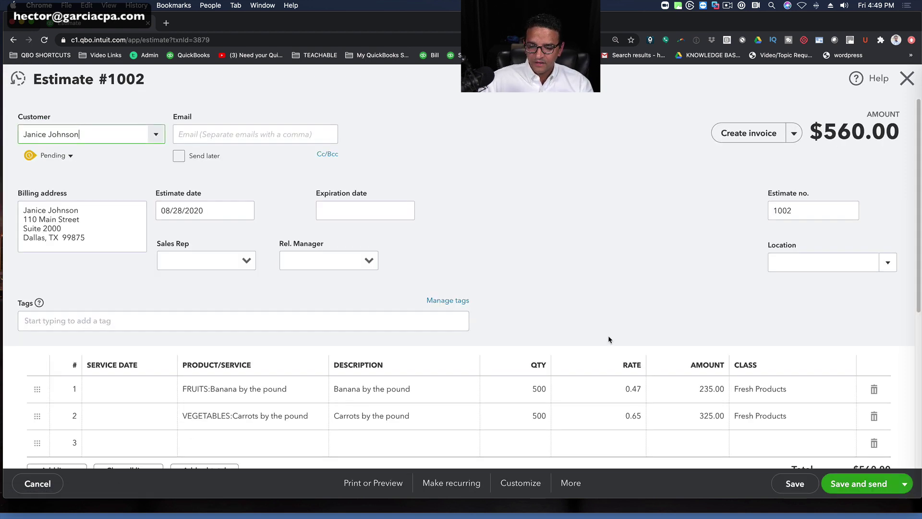
click(749, 134)
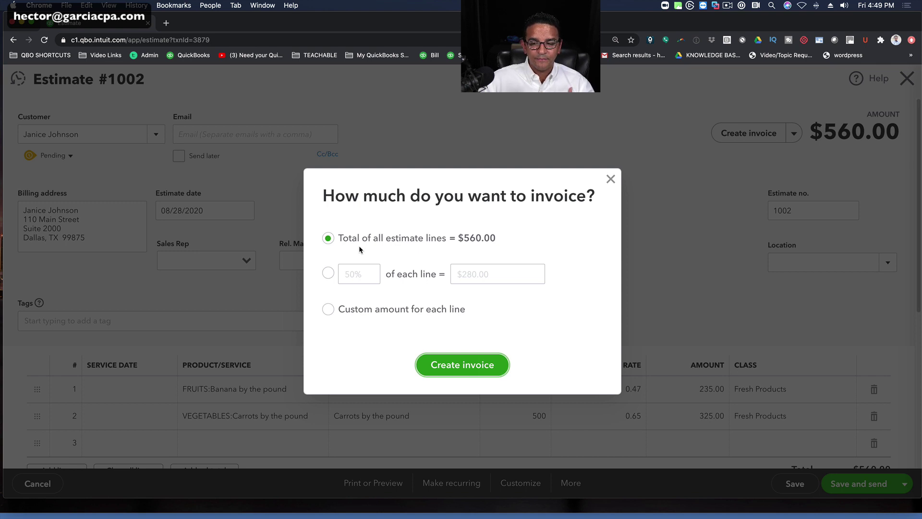
click(474, 365)
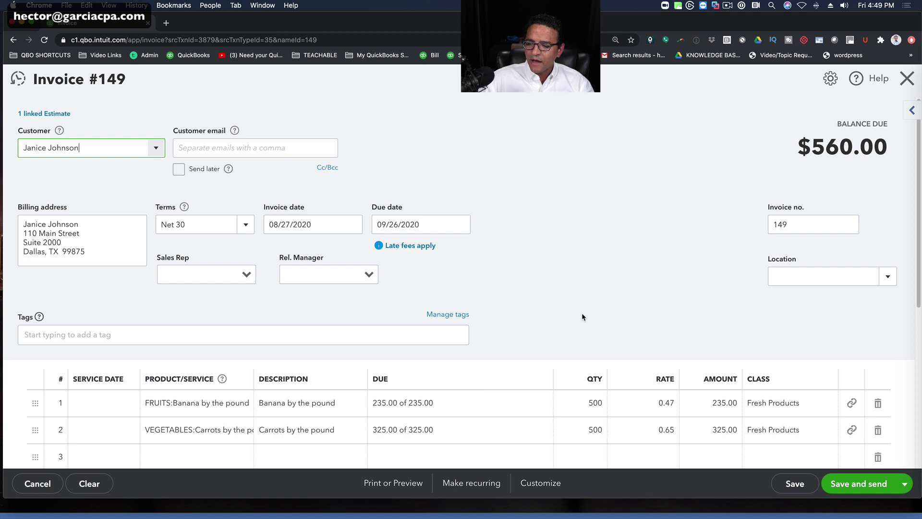
Step: Check the stock levels of both invoice items and remove the Carrots by the pound line from the invoice
mouse_move(586, 408)
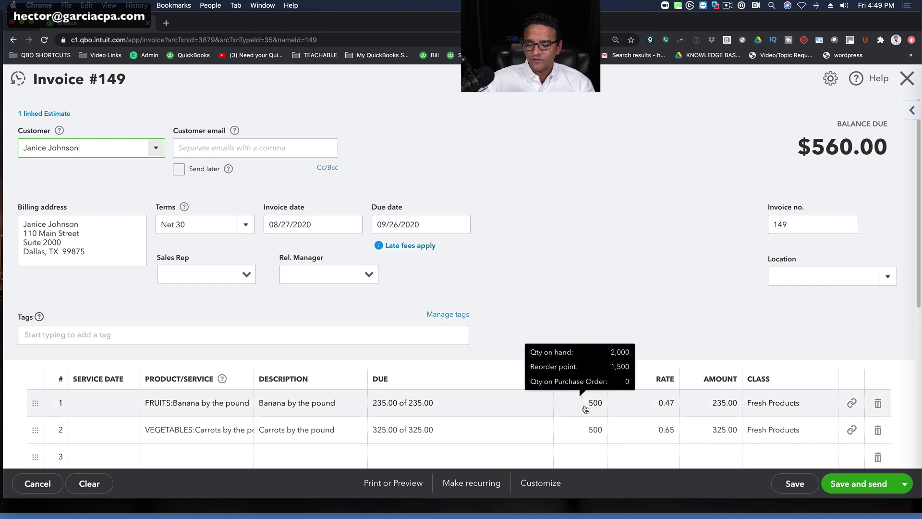
mouse_move(586, 437)
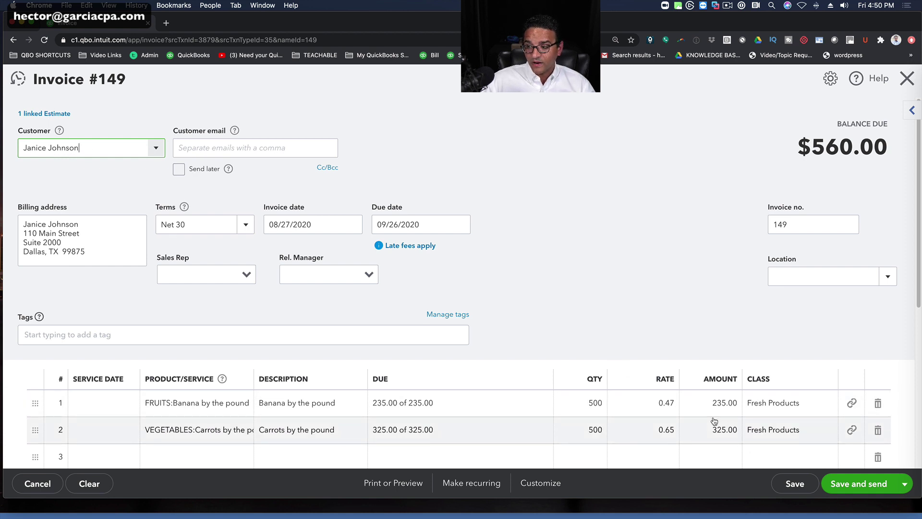
click(877, 430)
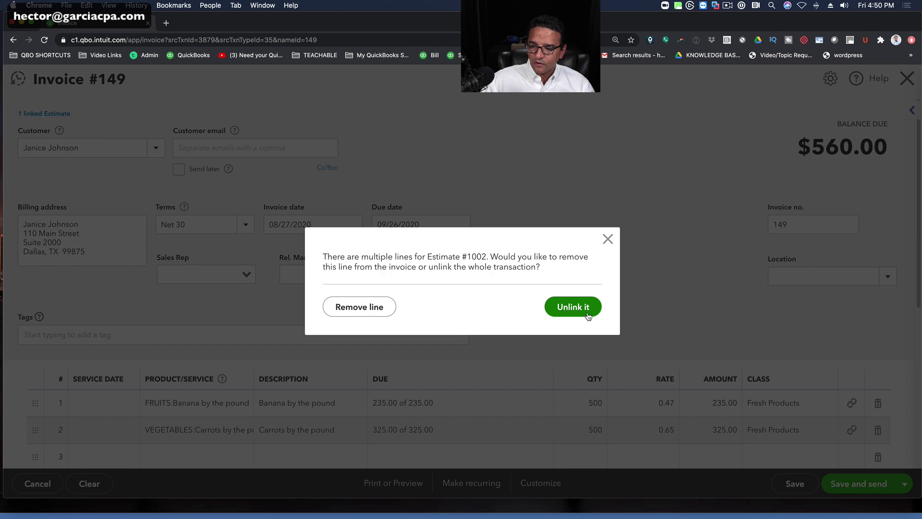
click(382, 315)
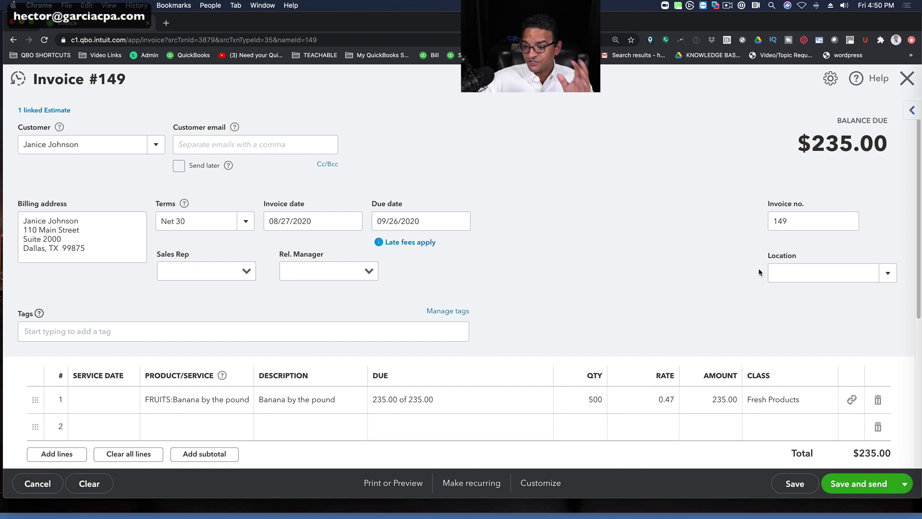
Step: Set the invoice date to 08/28/2020, save the invoice and start a new one
click(307, 221)
key(plus)
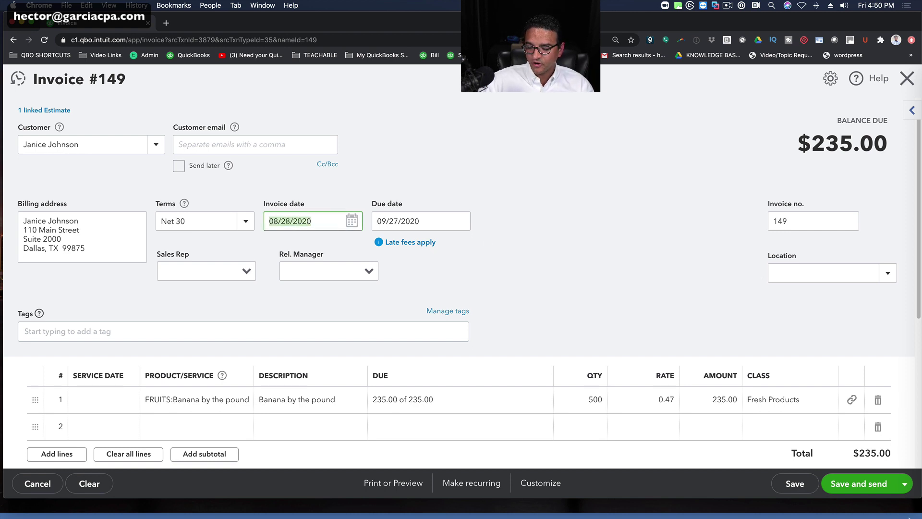
click(904, 483)
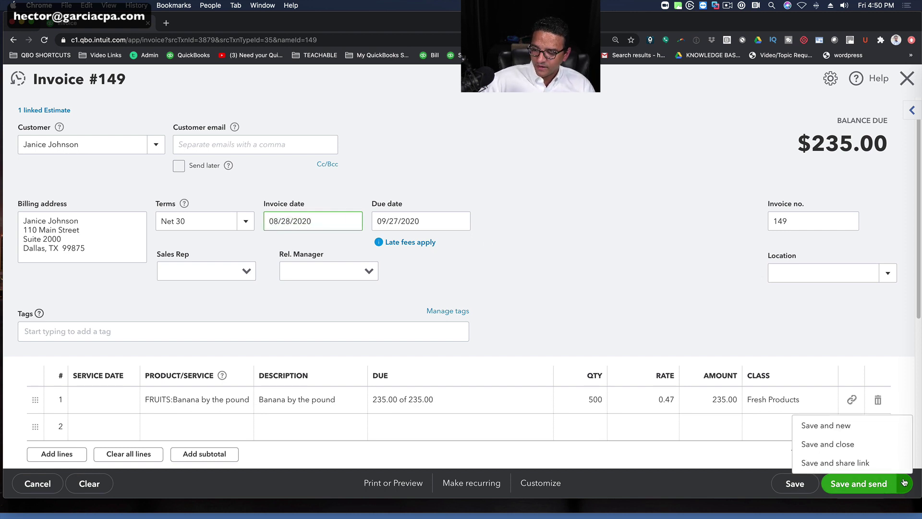
click(844, 428)
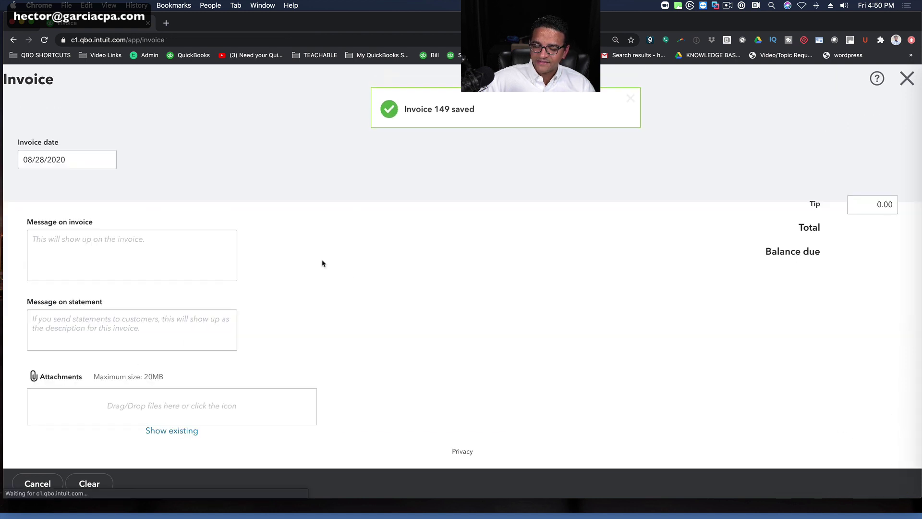
Step: Select BBB Customer for the new invoice and add Mango by the pound as the first line item
click(153, 135)
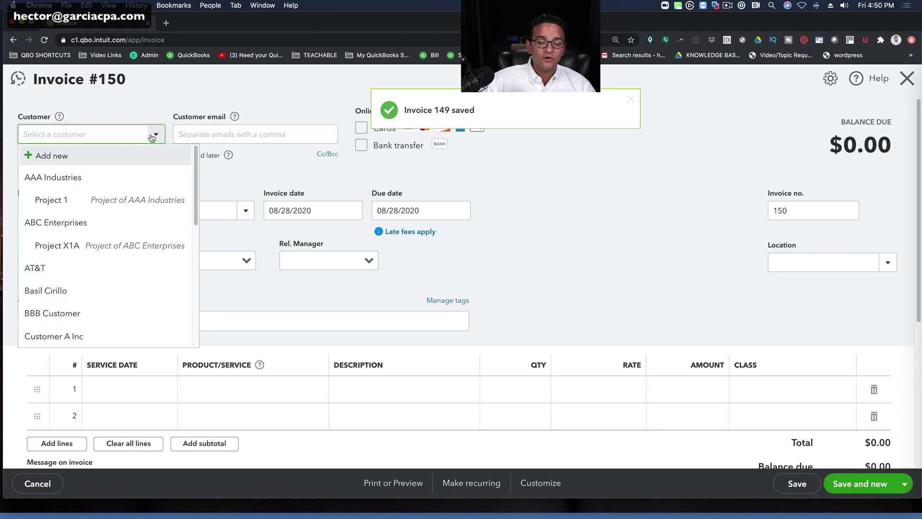
click(86, 311)
click(294, 391)
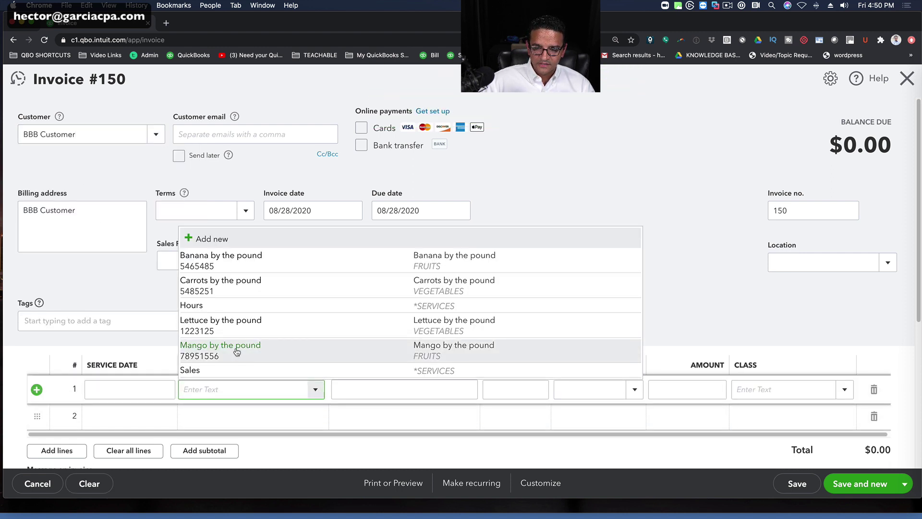
click(237, 350)
Step: Check the stock level of Mango by the pound and set its invoice quantity to 1,000
click(490, 388)
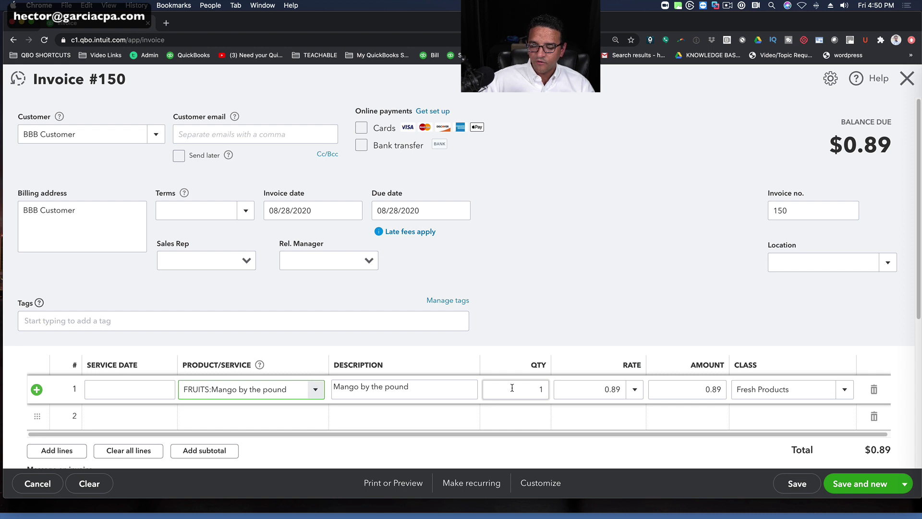
click(548, 270)
click(517, 386)
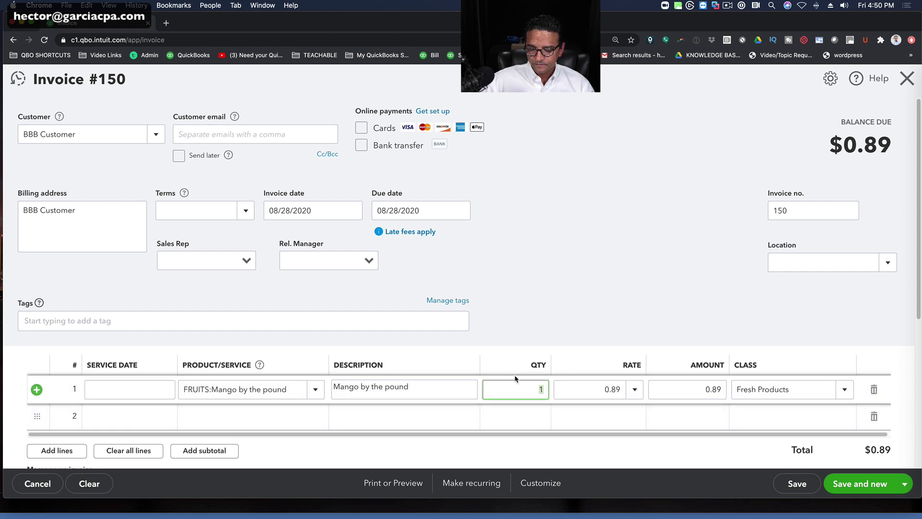
click(515, 377)
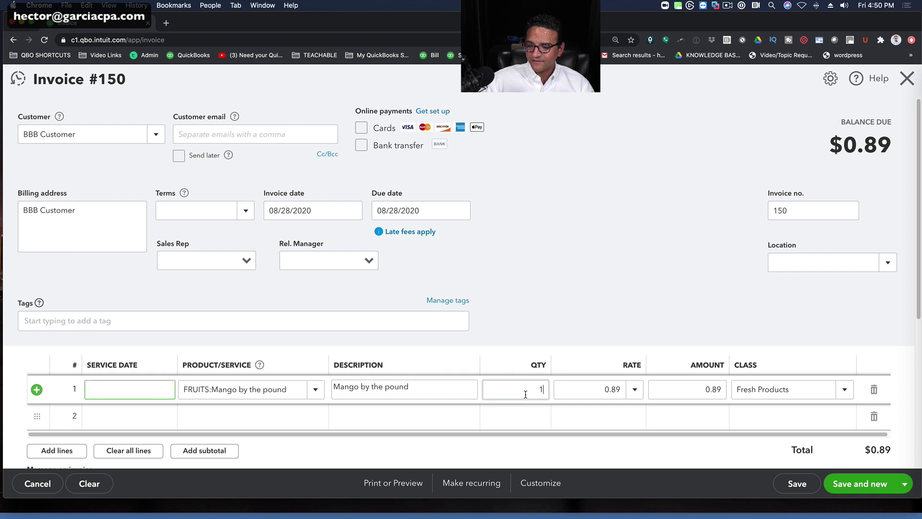
click(554, 311)
mouse_move(522, 397)
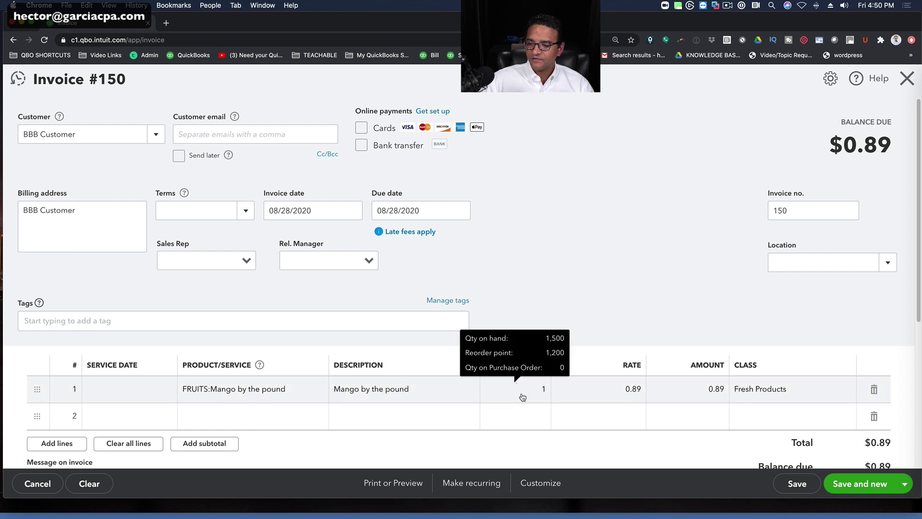
click(522, 395)
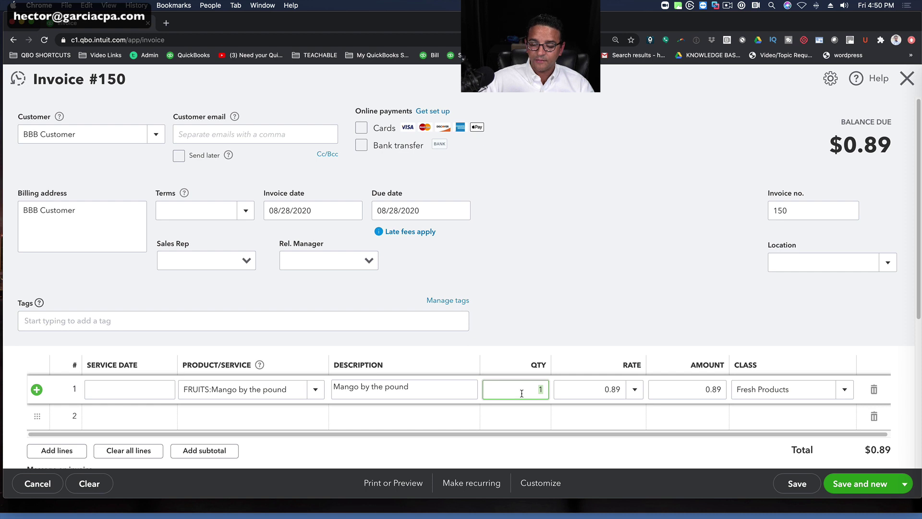
text(1000)
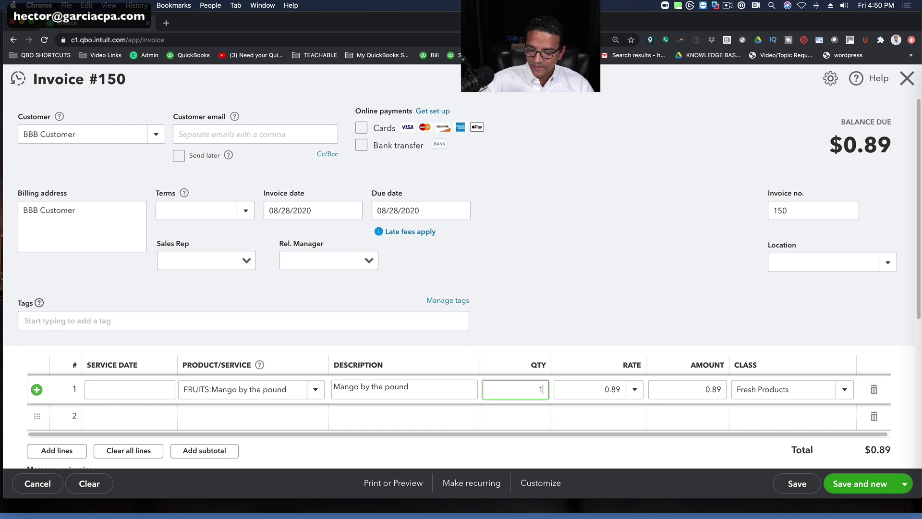
key(Tab)
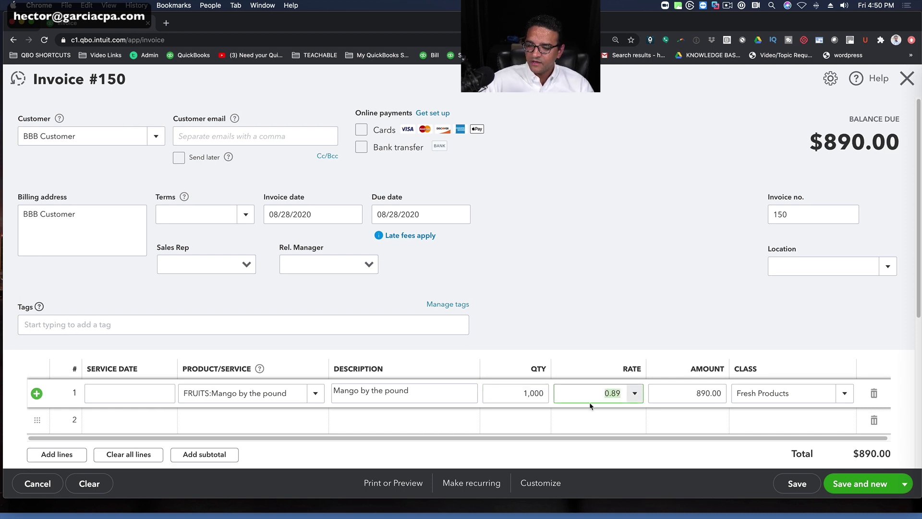
Step: Set the rate for Mango by the pound to 0.88, and save and close the invoice
drag(591, 393, 631, 396)
key(BackSpace)
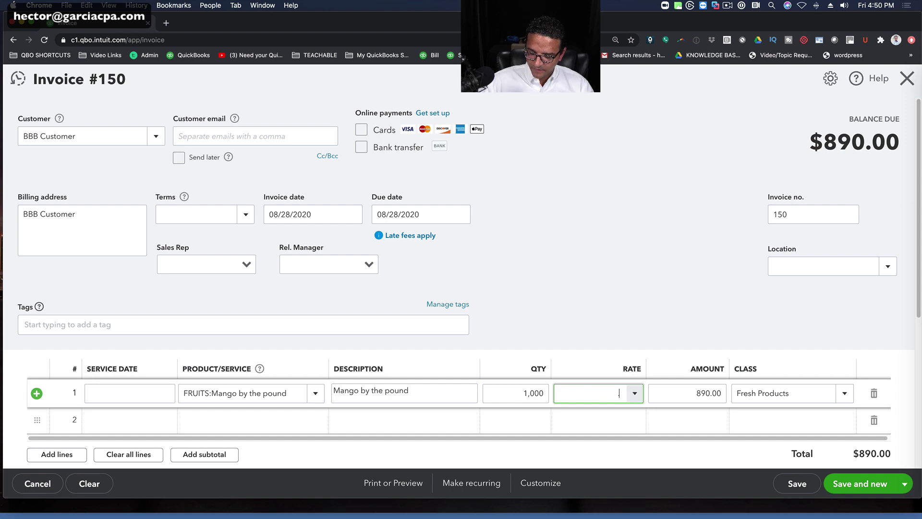
text(.88)
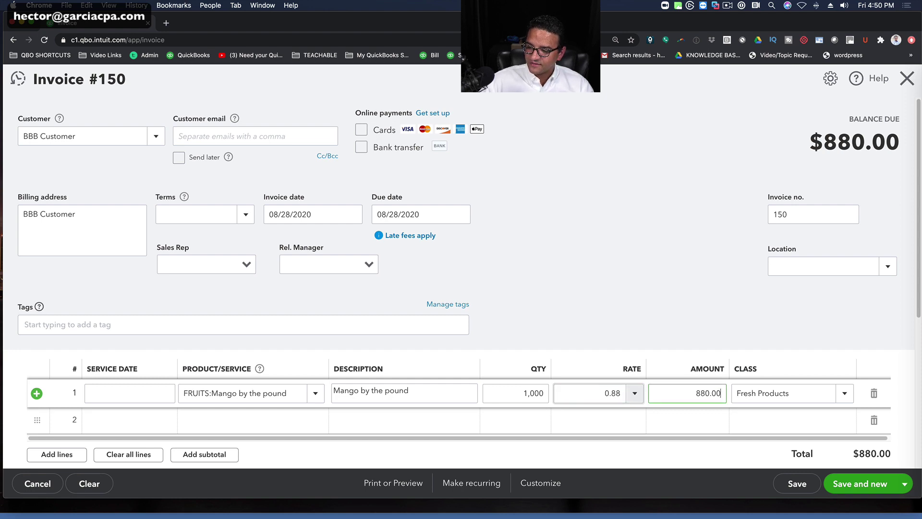
click(904, 484)
click(838, 426)
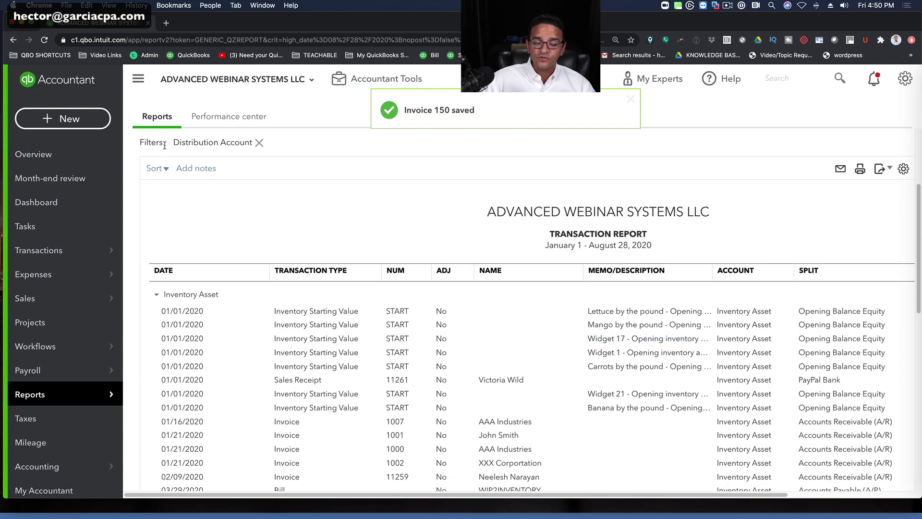
Step: Create a sales receipt for Customer A Inc with Petty Cash as the deposit account
click(63, 116)
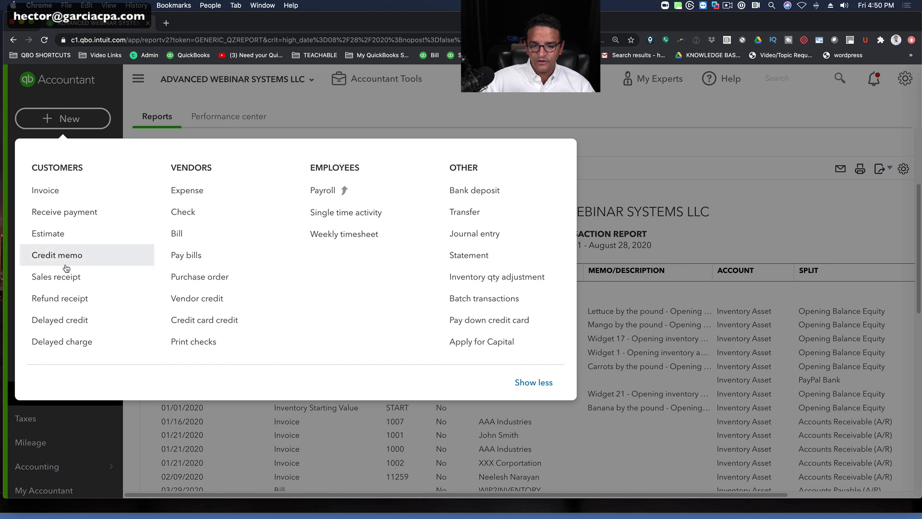
click(57, 276)
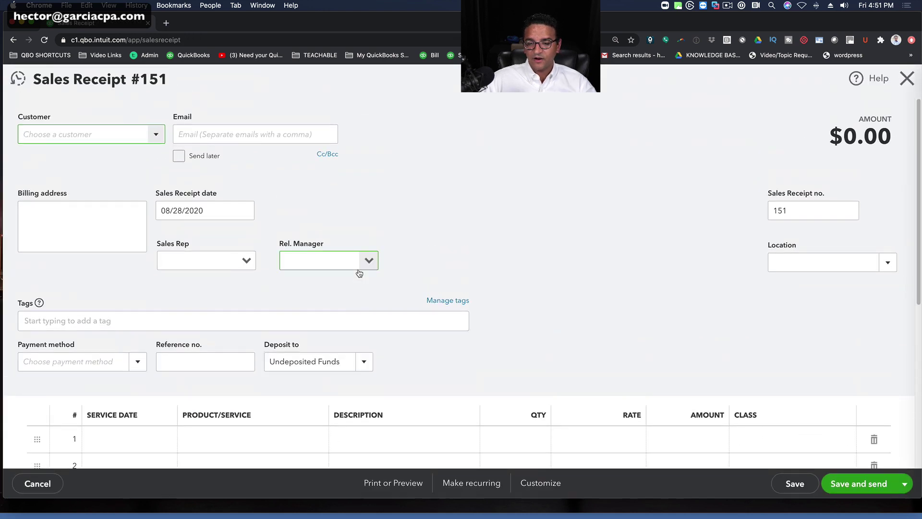
click(363, 362)
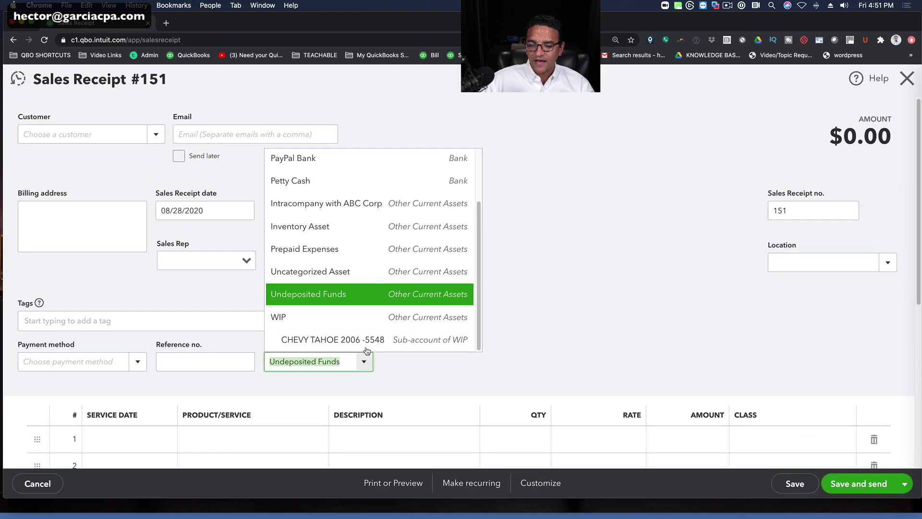
click(306, 181)
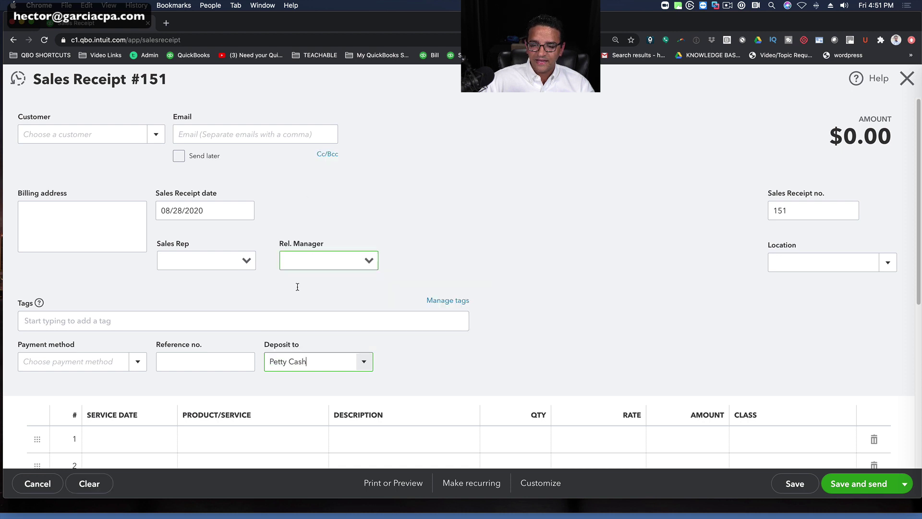
click(152, 134)
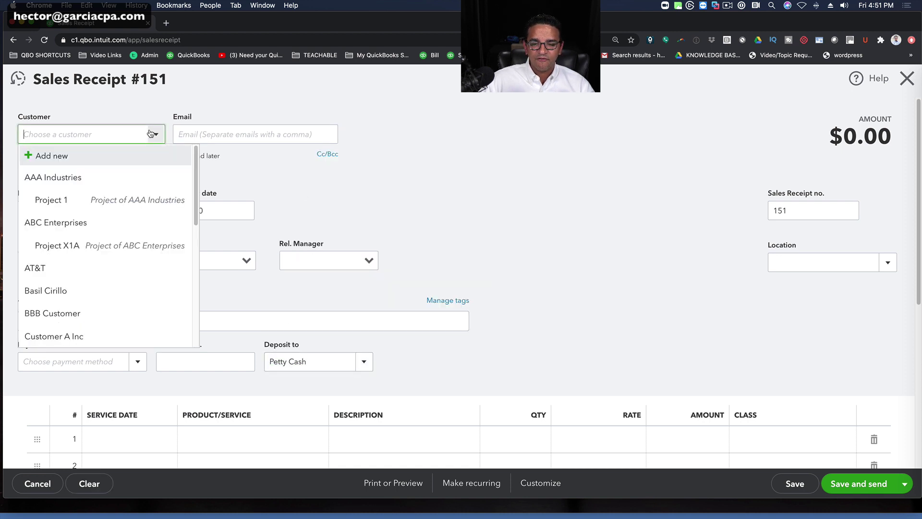
click(67, 337)
Step: Add Banana by the pound as the first sales receipt line with a quantity of 110
click(283, 437)
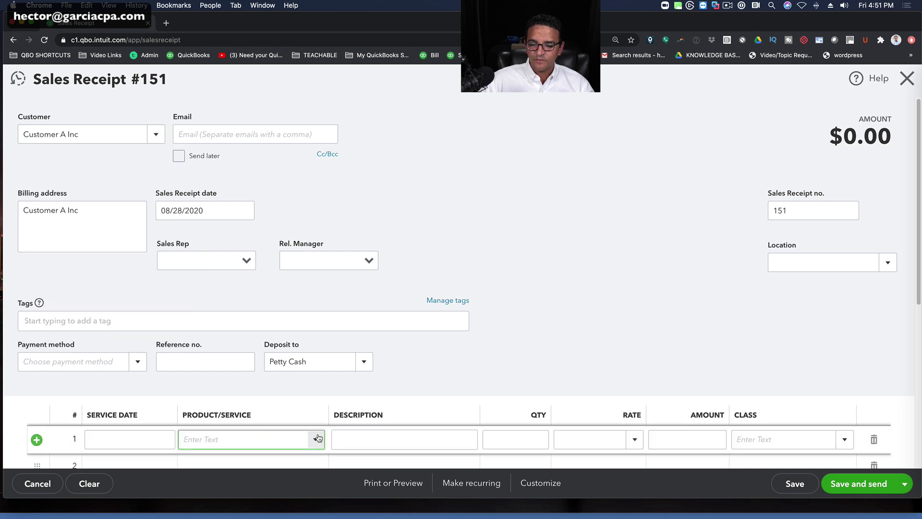
click(315, 439)
click(224, 310)
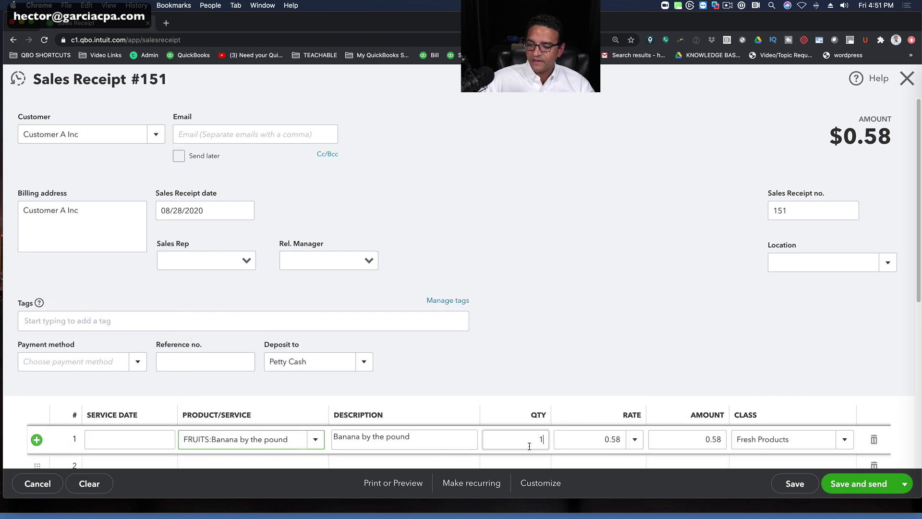
click(533, 440)
text(110)
key(Tab)
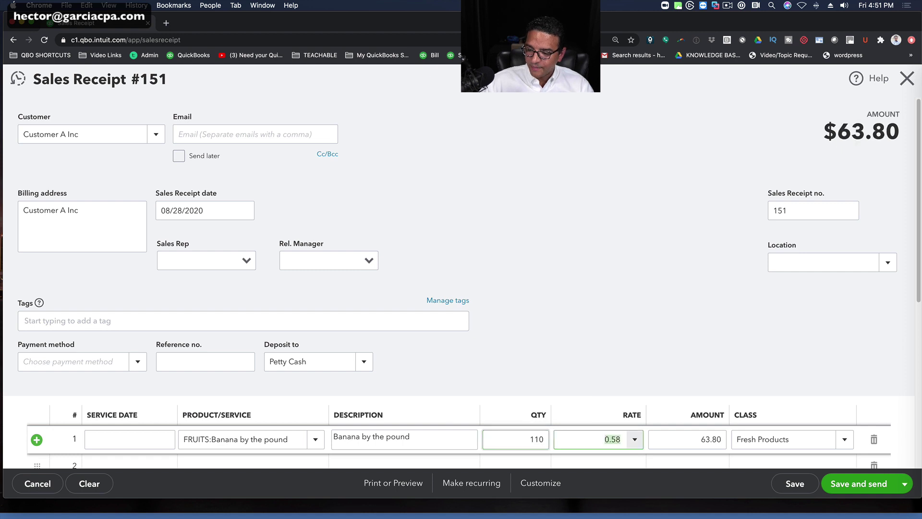
Step: Check the sales receipt's deposit account, and save and close the receipt
scroll(559, 331, down, 3)
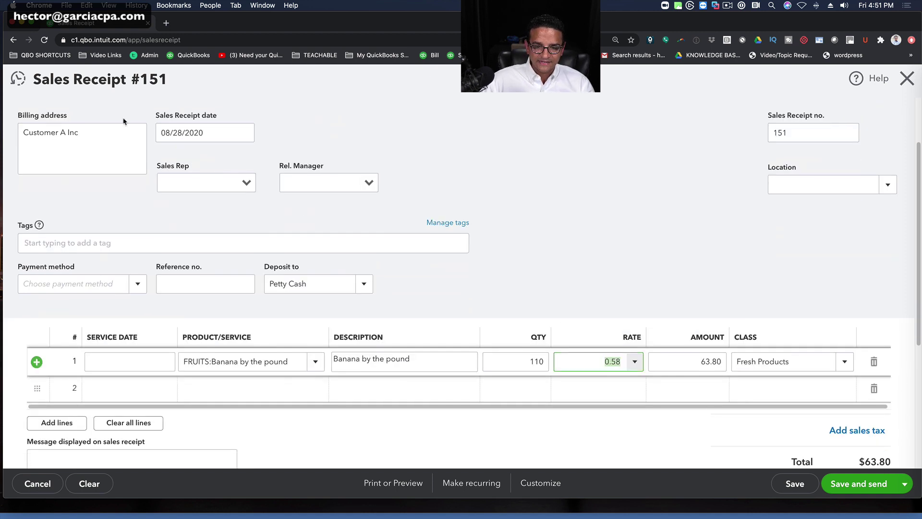
click(316, 284)
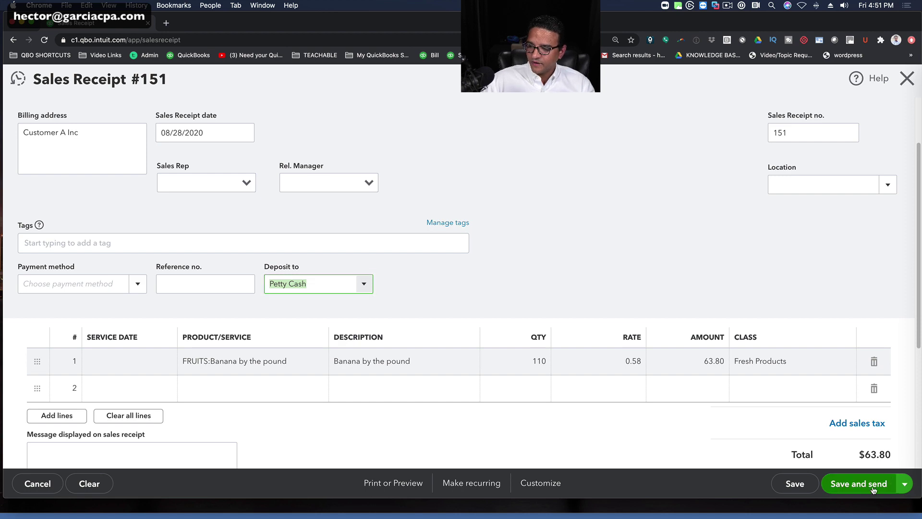
click(903, 485)
click(842, 462)
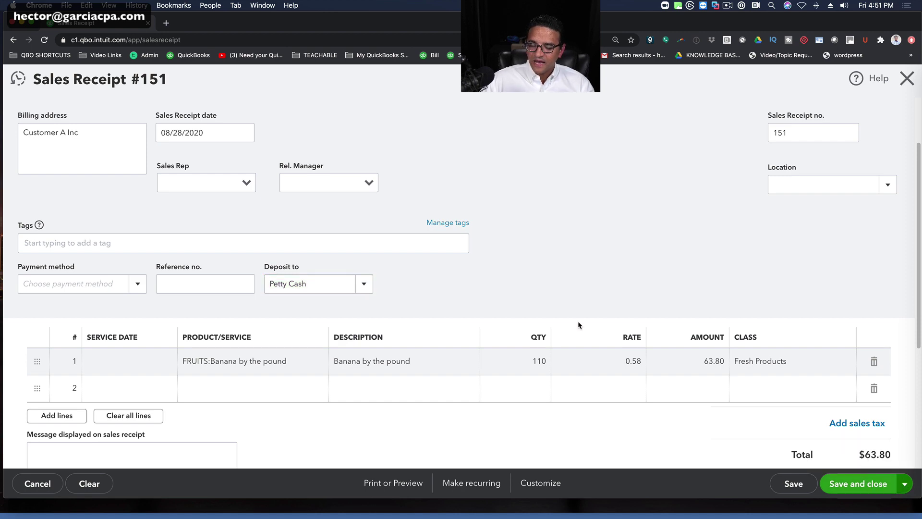
click(58, 120)
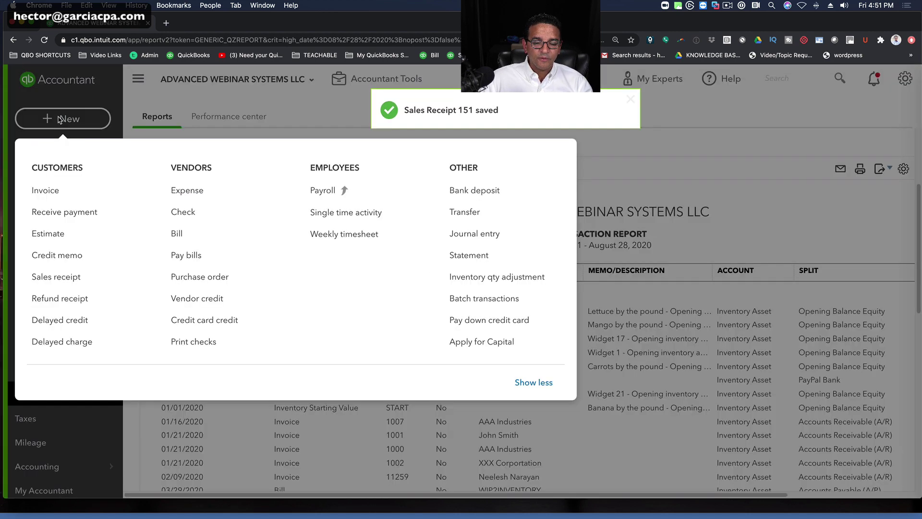
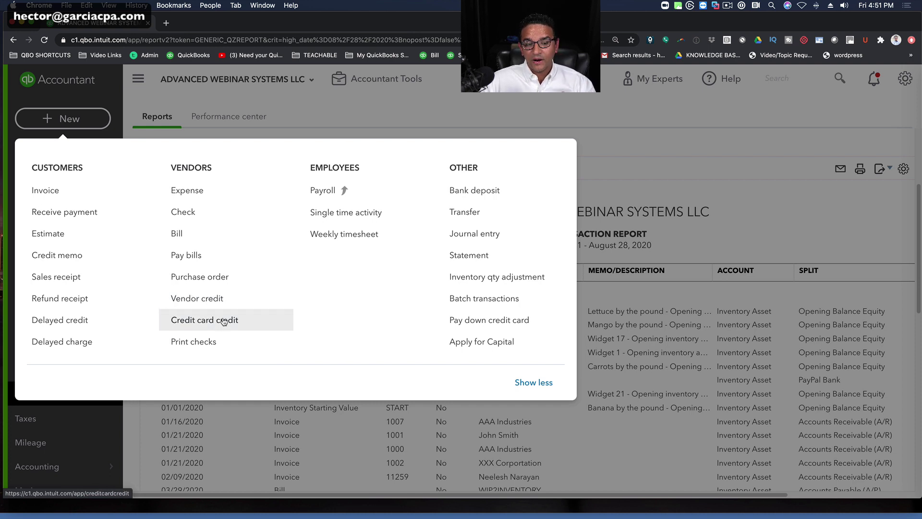
click(223, 321)
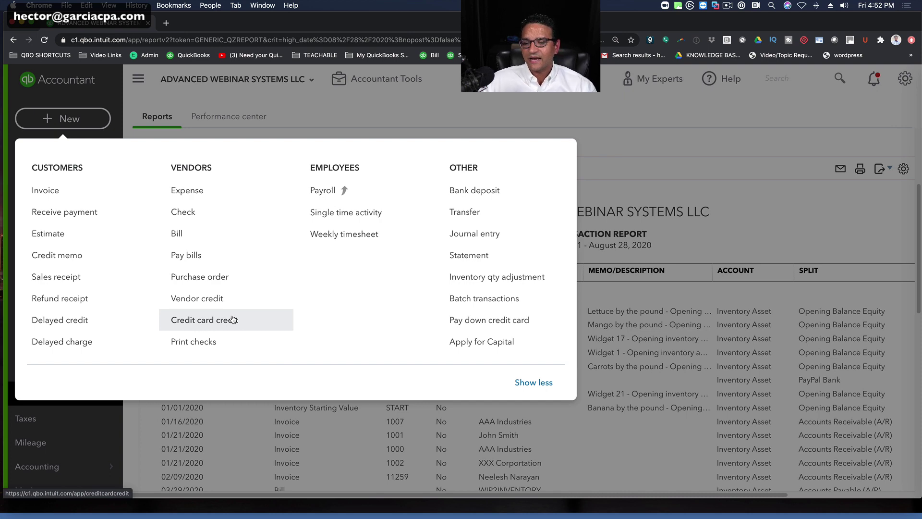
click(440, 111)
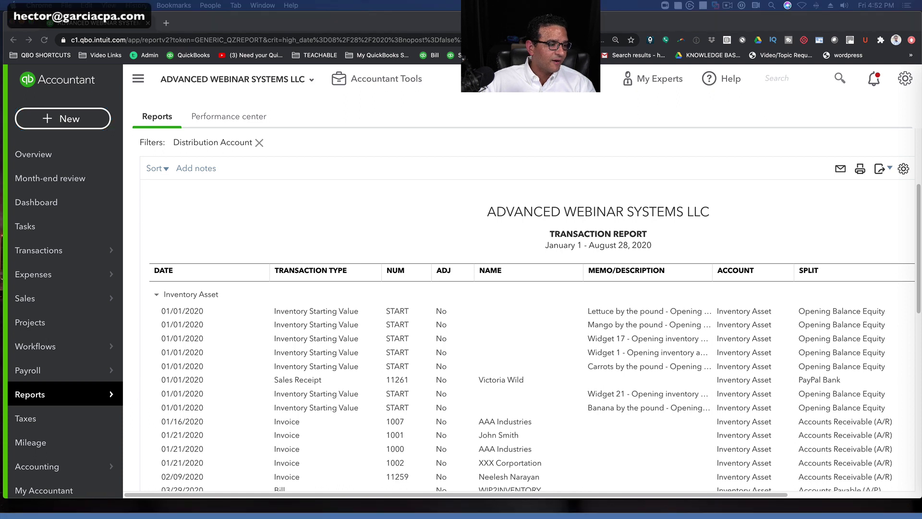
Step: Start an inventory quantity adjustment for Banana by the pound from Products and Services and review the available adjustment accounts
mouse_move(70, 298)
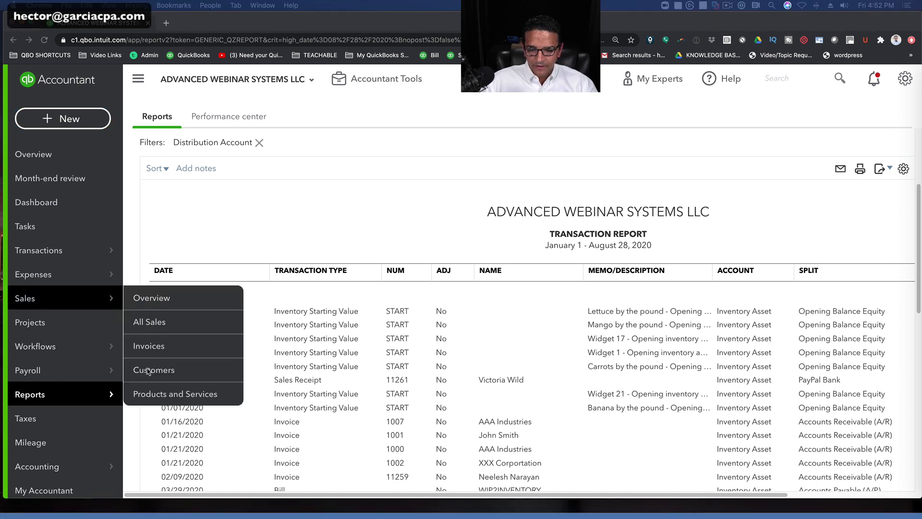
click(159, 394)
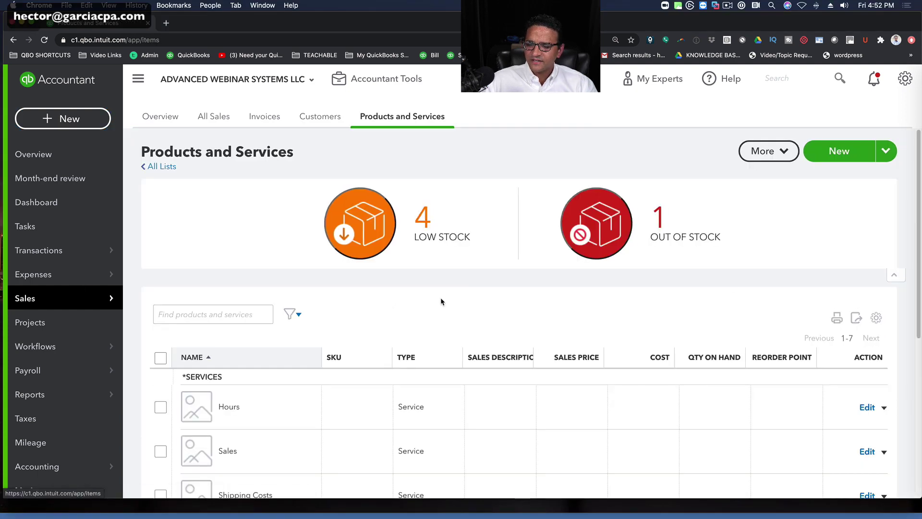
scroll(783, 301, down, 3)
scroll(784, 301, down, 2)
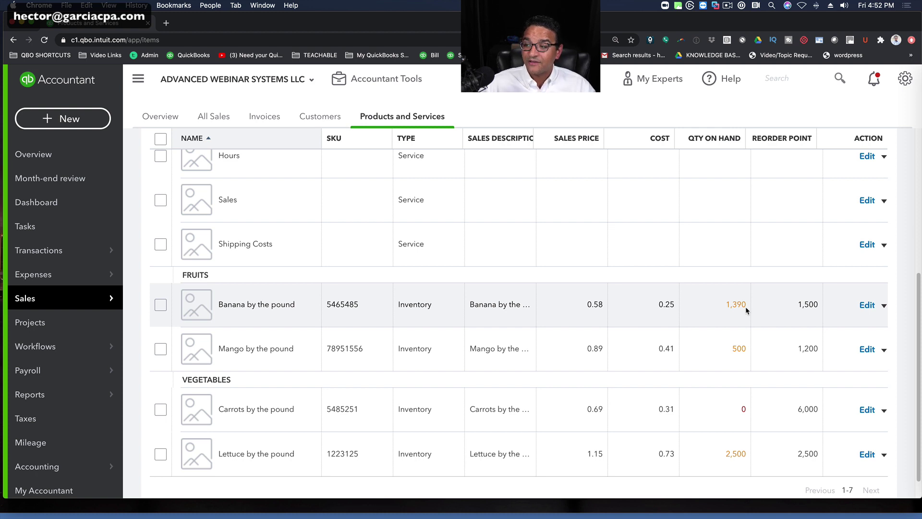
click(883, 306)
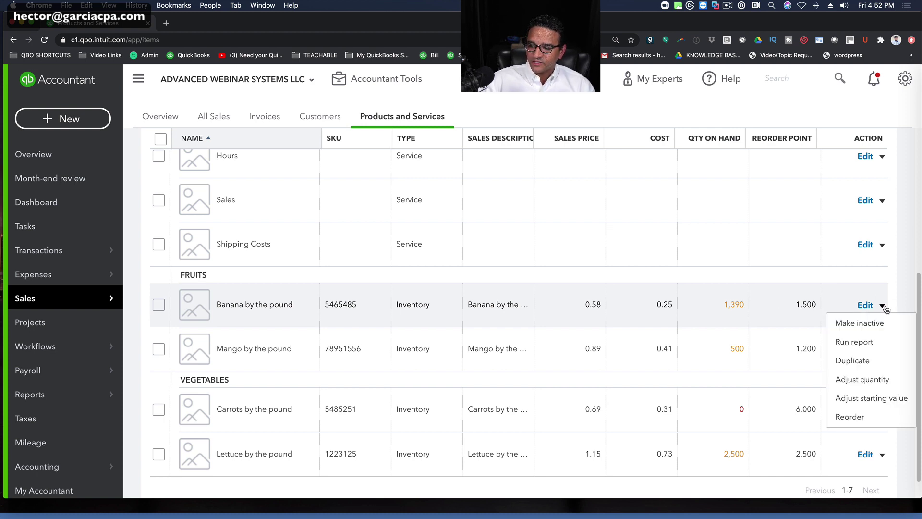
click(864, 380)
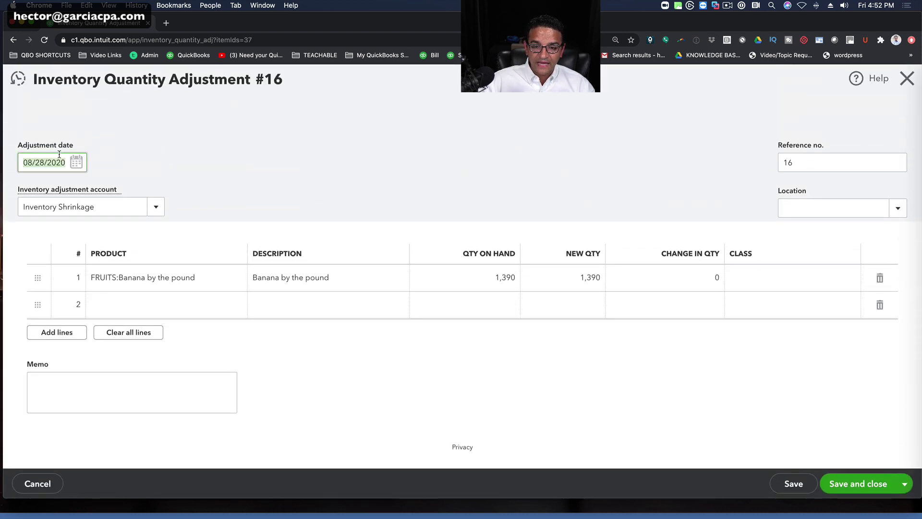
click(158, 207)
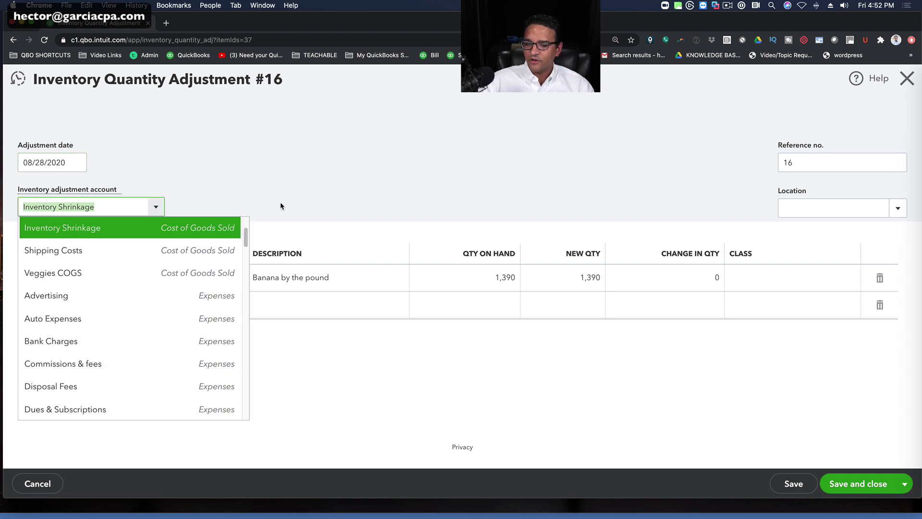
scroll(103, 255, up, 2)
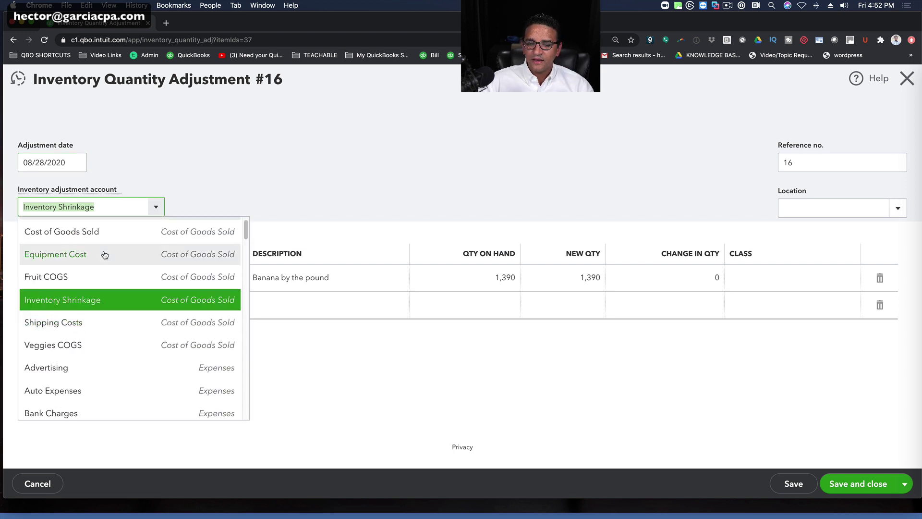
click(262, 169)
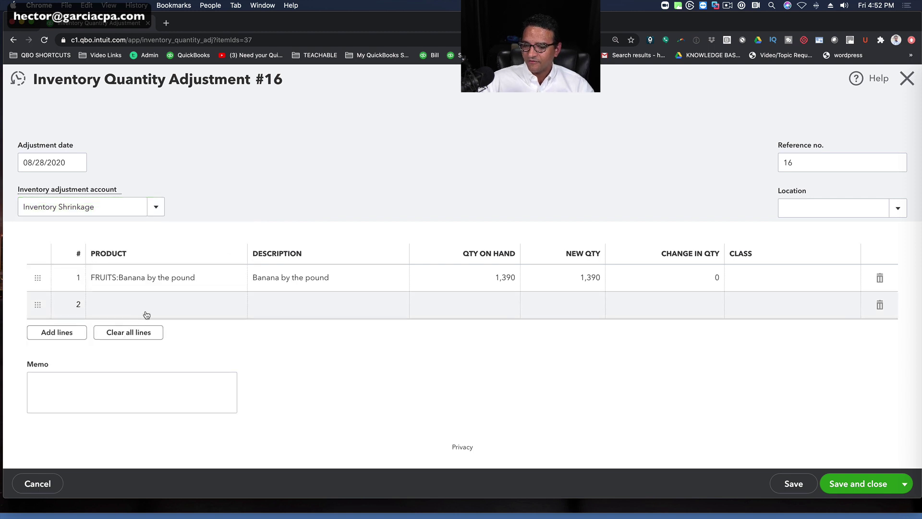
Step: Set the new quantity of Banana by the pound to 1,200, and save and close the adjustment without a class
click(568, 280)
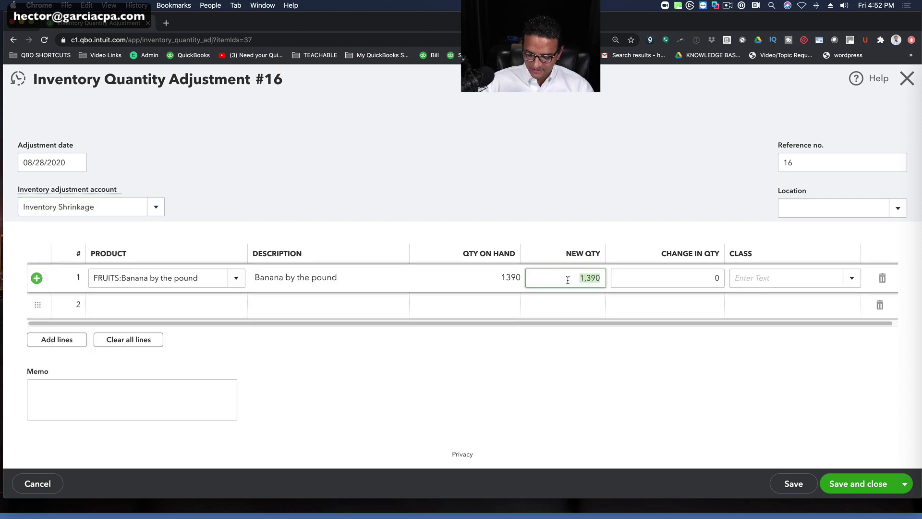
text(1200)
key(Tab)
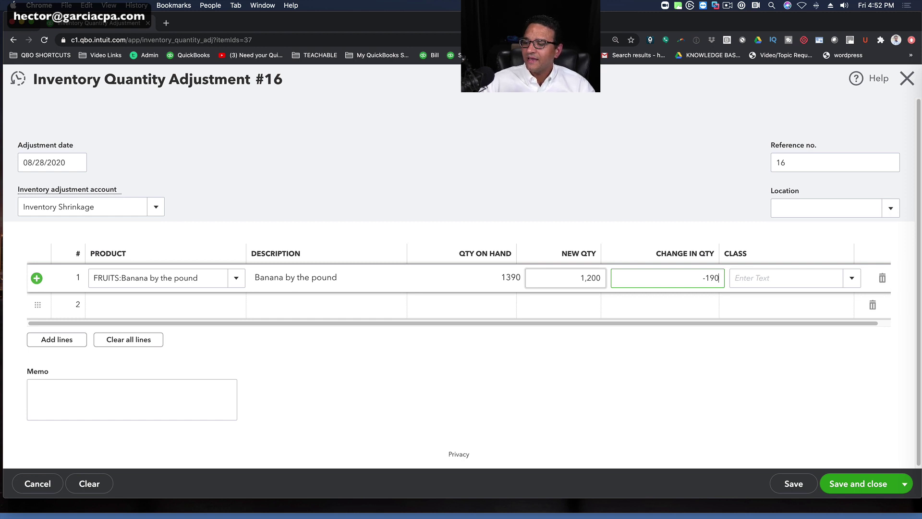
click(670, 181)
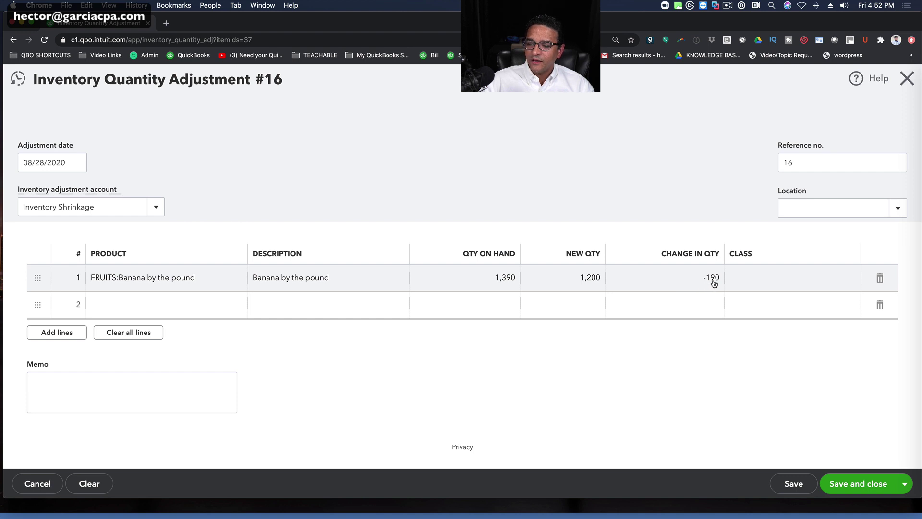
click(889, 491)
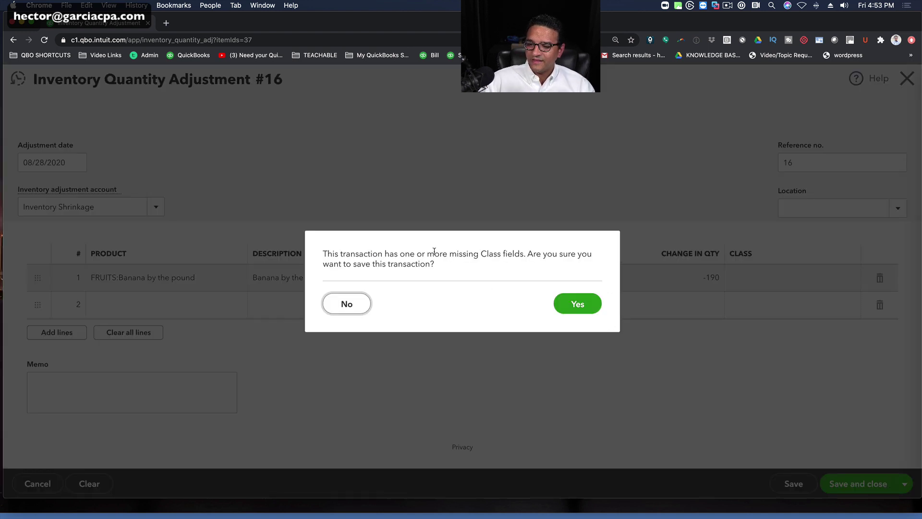
click(585, 310)
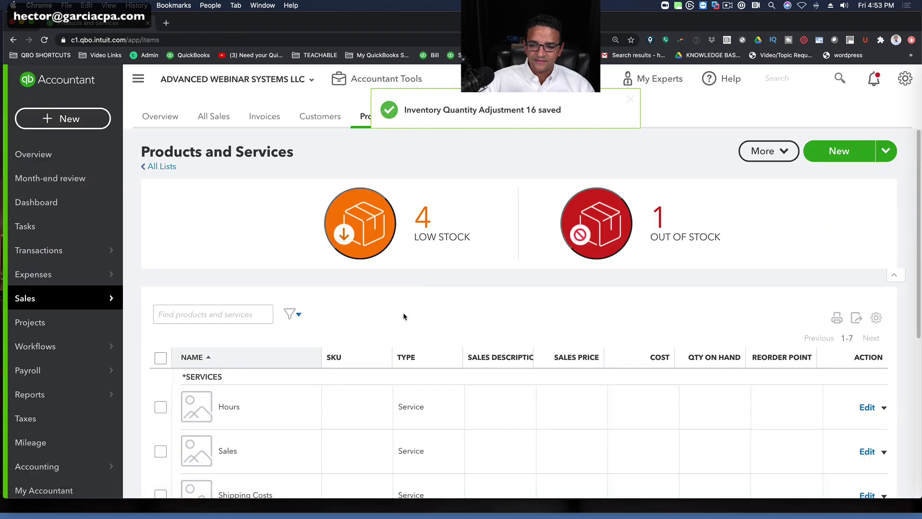
Step: Adjust the quantity of Carrots by the pound to 100, and save and close the adjustment without a class
scroll(688, 316, down, 5)
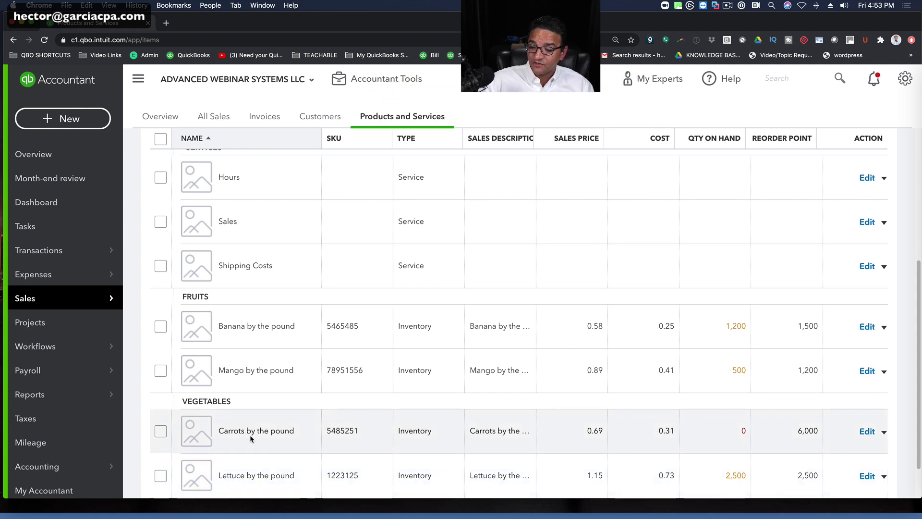
click(884, 431)
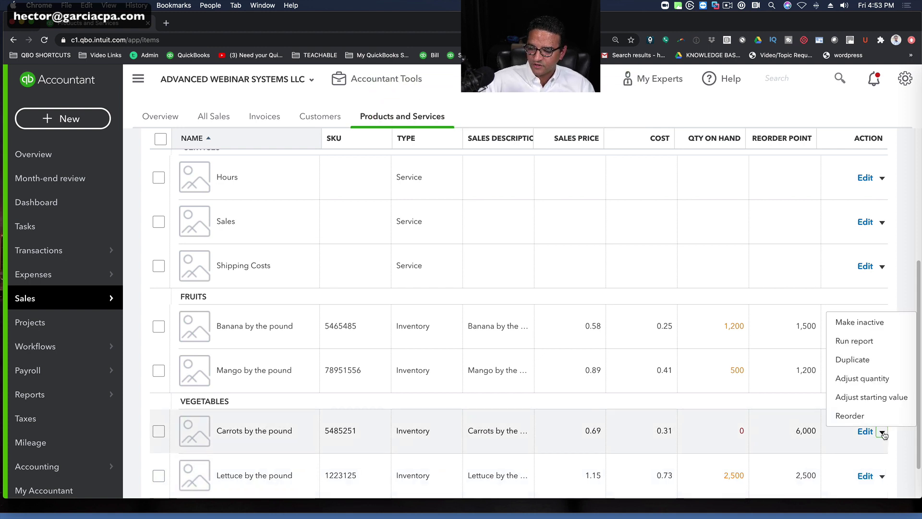
click(875, 378)
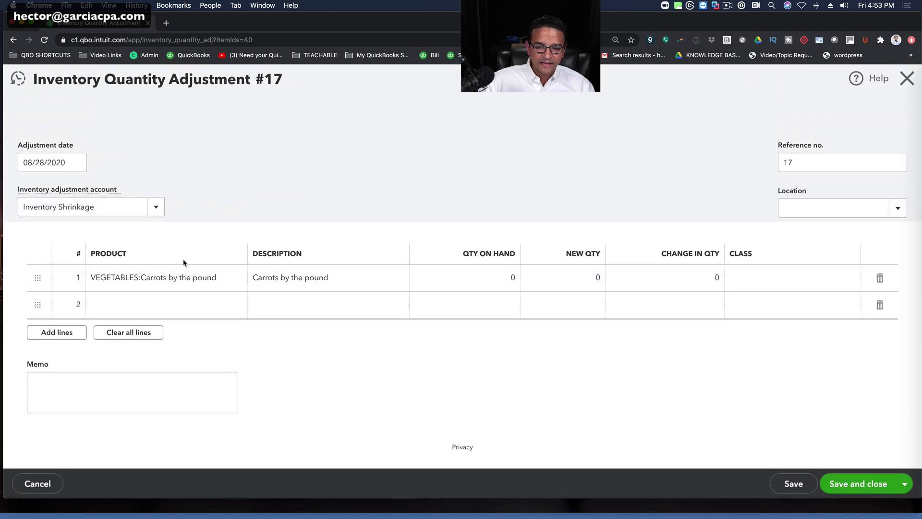
click(567, 281)
key(Tab)
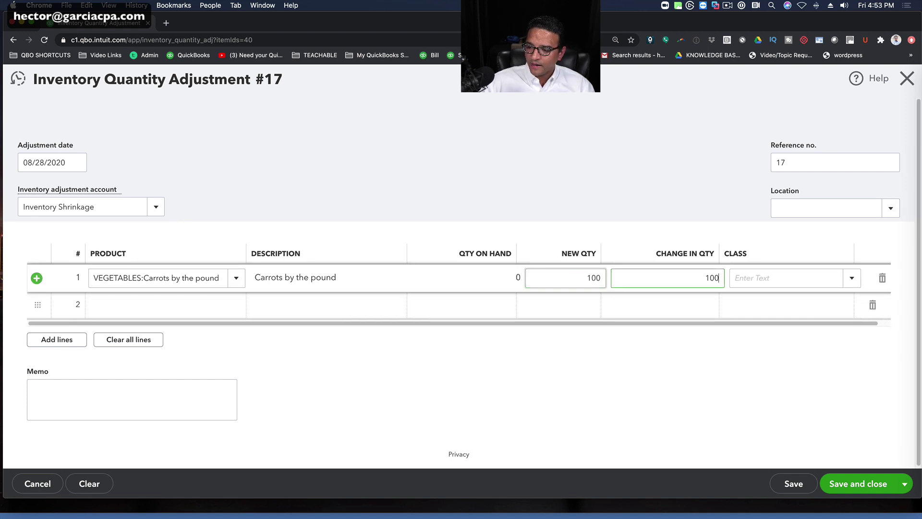
click(860, 487)
click(585, 311)
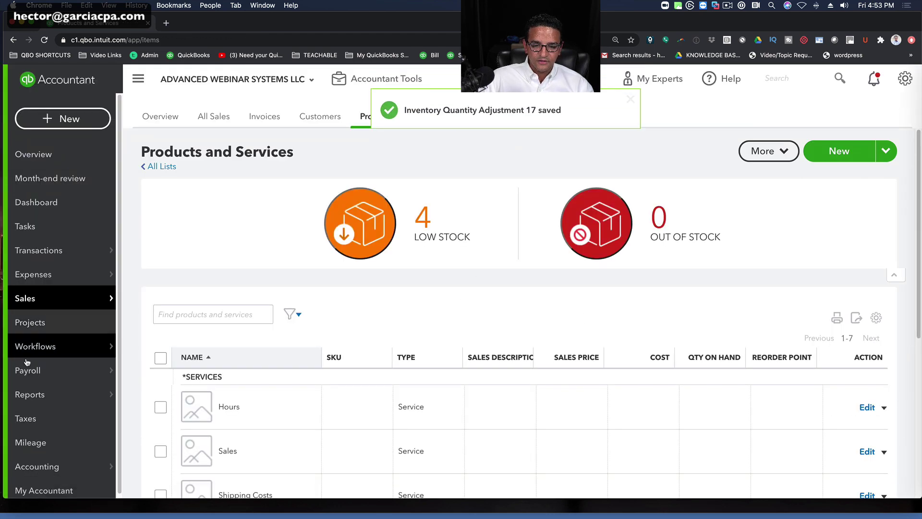
Step: Find the Physical Inventory Worksheet report by searching reports for "inve", open it and review the item quantities
click(47, 394)
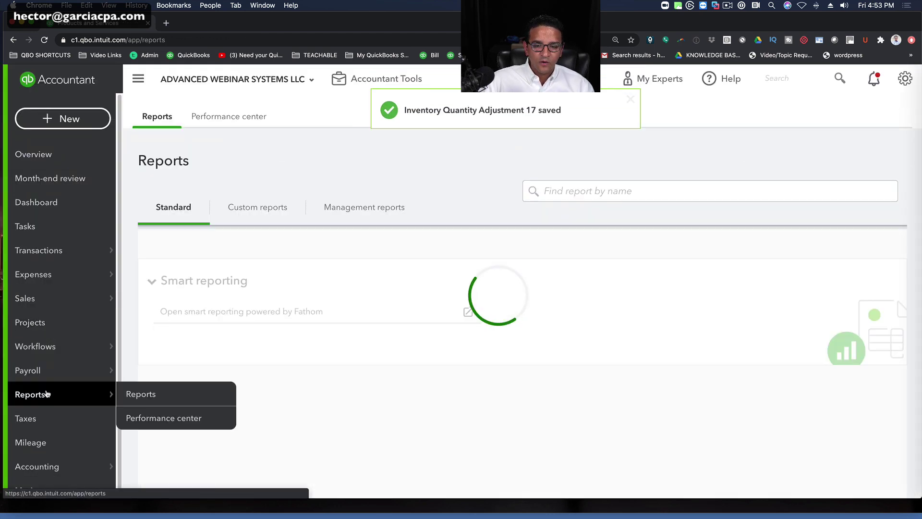
click(626, 187)
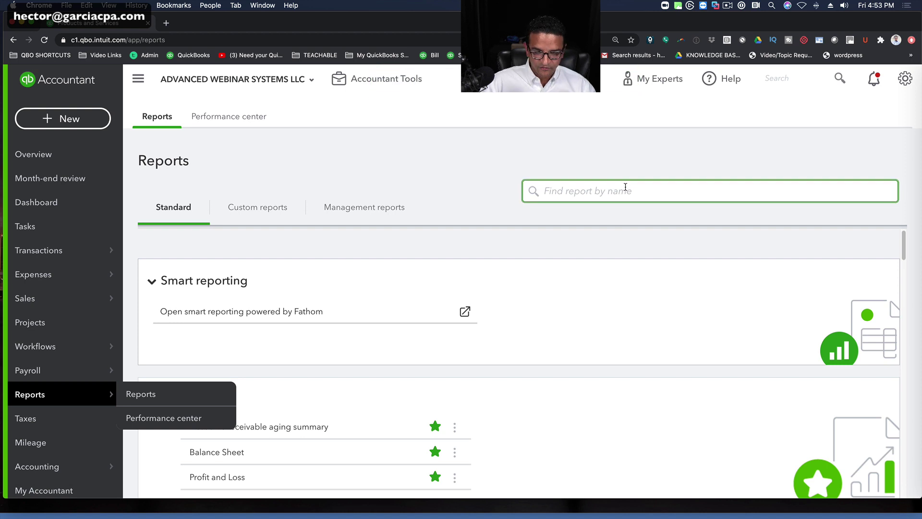
text(inve)
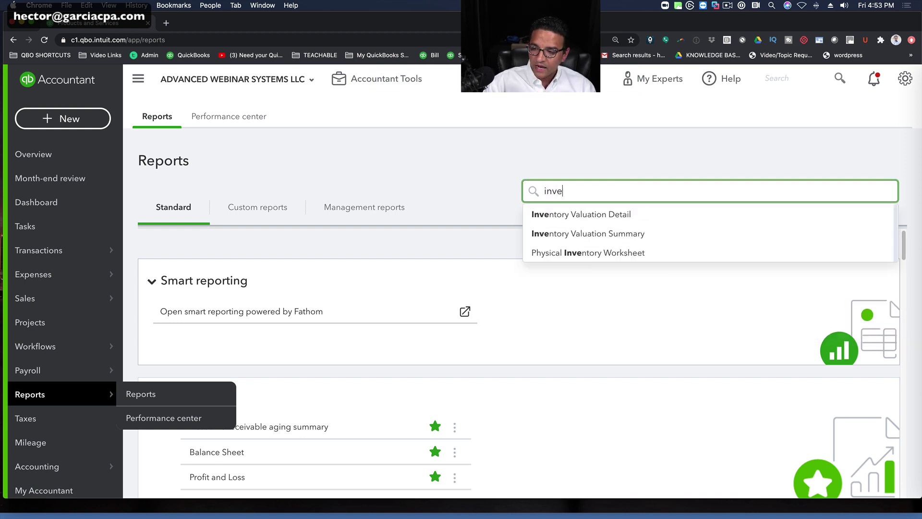
click(609, 251)
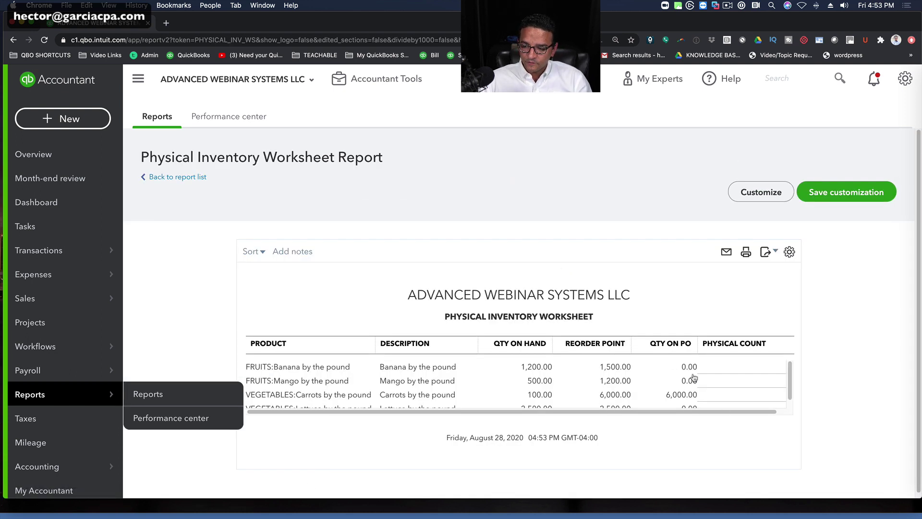
scroll(690, 377, down, 1)
scroll(691, 372, up, 1)
Step: Preview the PDF export of the Physical Inventory Worksheet, review its physical count column, and close the preview without saving
click(766, 251)
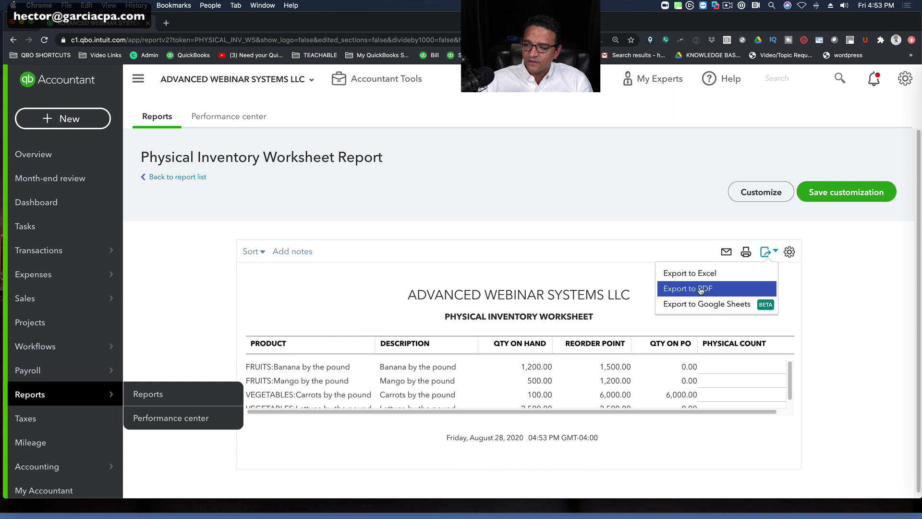
click(699, 288)
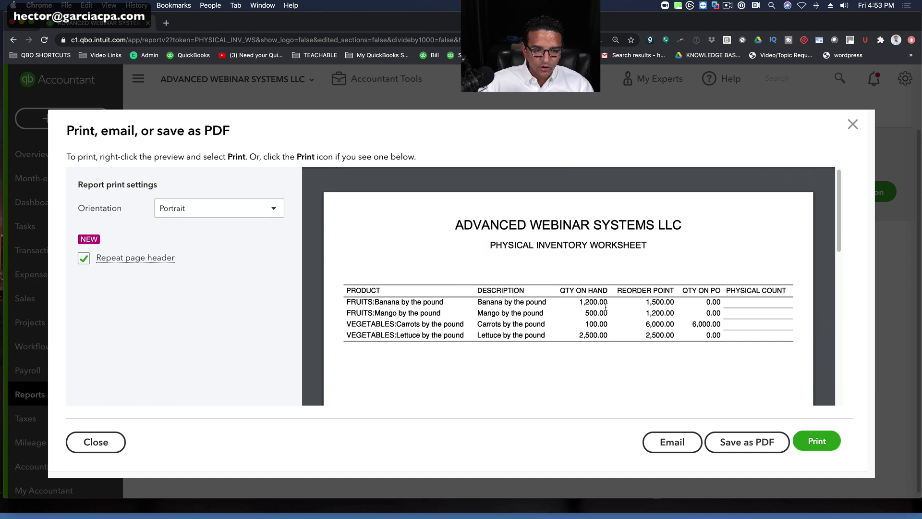
scroll(606, 308, down, 2)
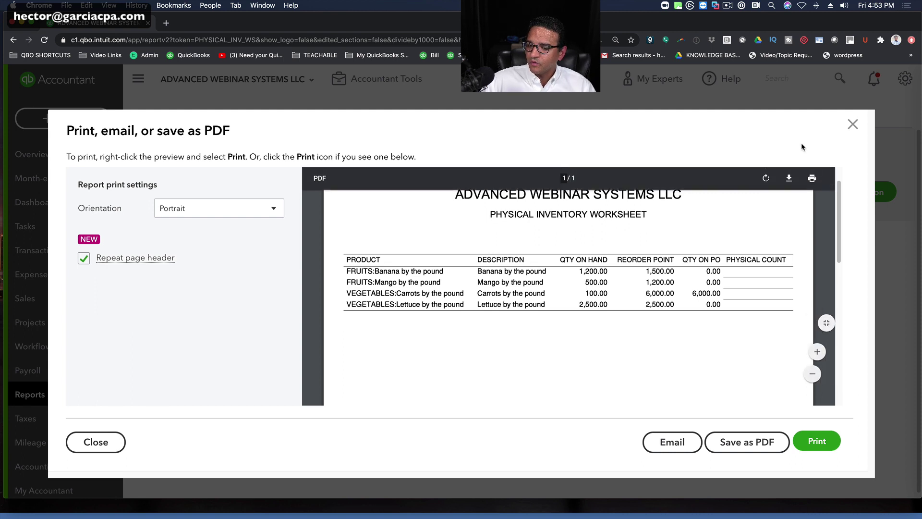
click(854, 126)
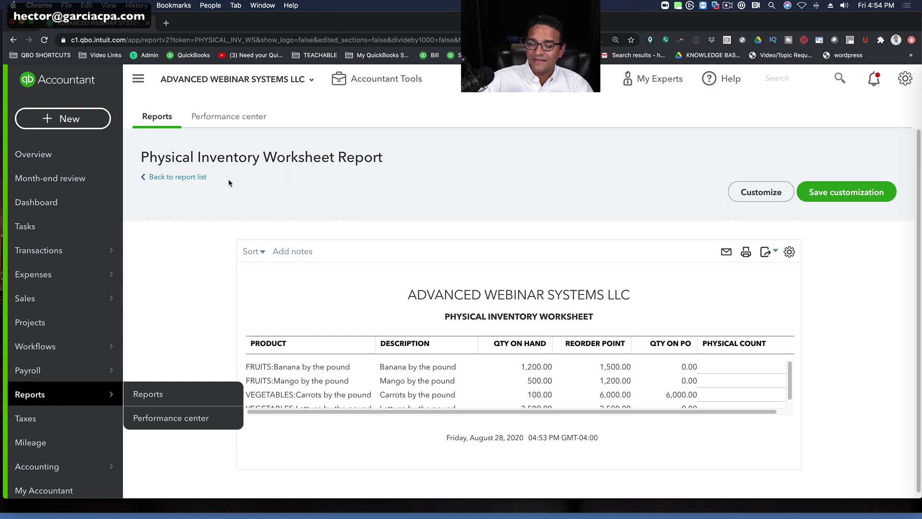
Step: Return to the report list, open the Inventory Valuation Summary report, and review each item's quantity, asset value and average cost
click(178, 177)
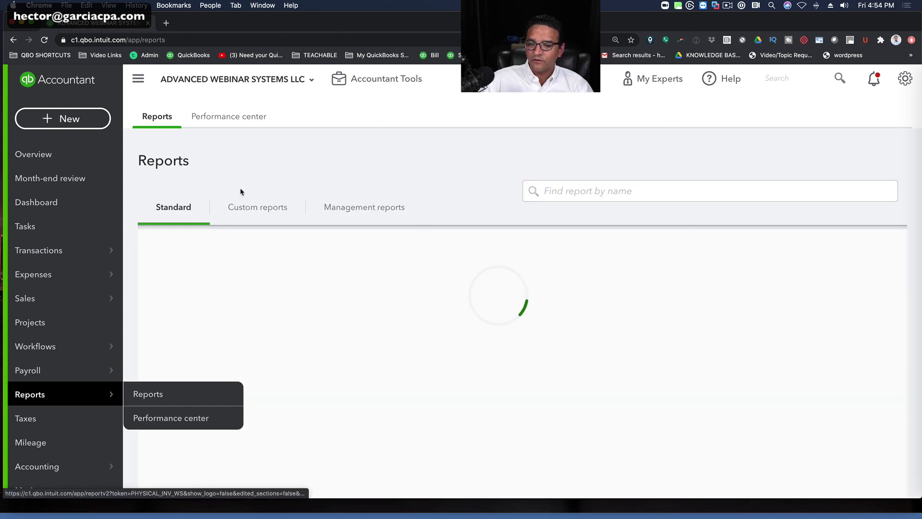
click(599, 192)
text(inve)
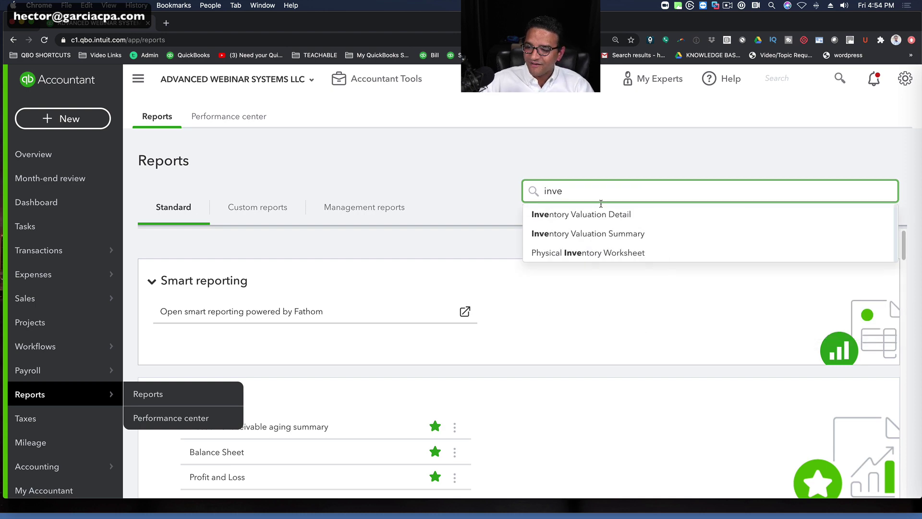
click(597, 238)
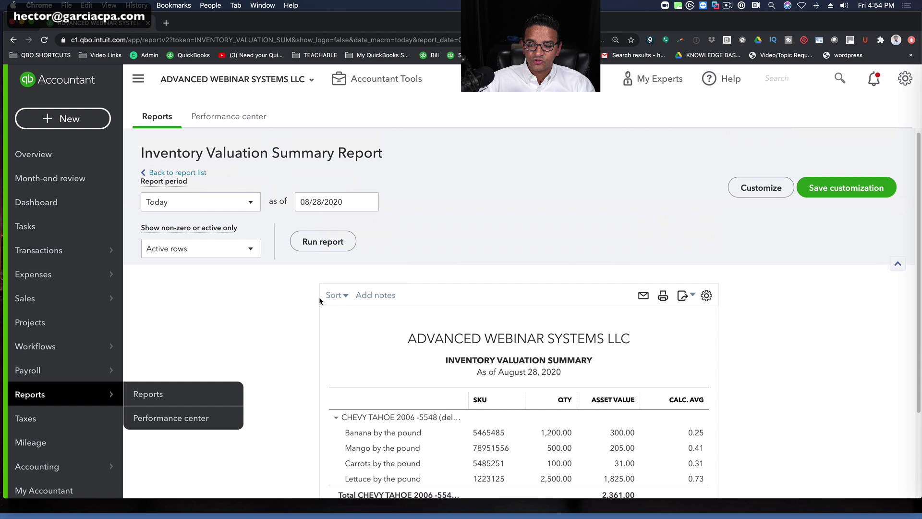
click(343, 198)
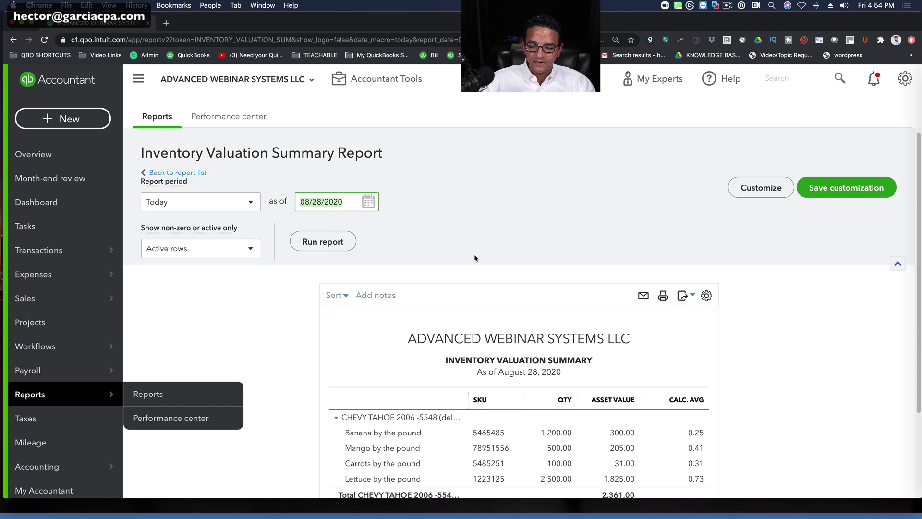
scroll(560, 286, down, 2)
scroll(557, 288, up, 1)
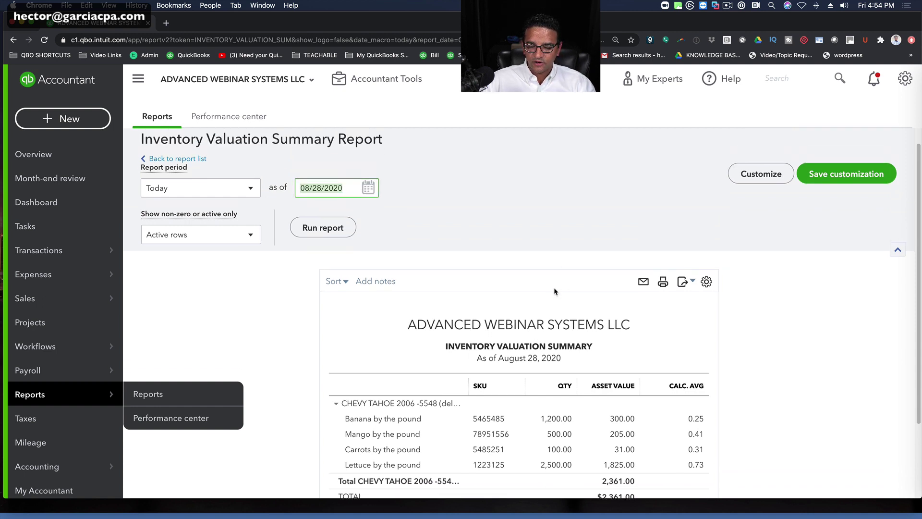
scroll(615, 447, down, 1)
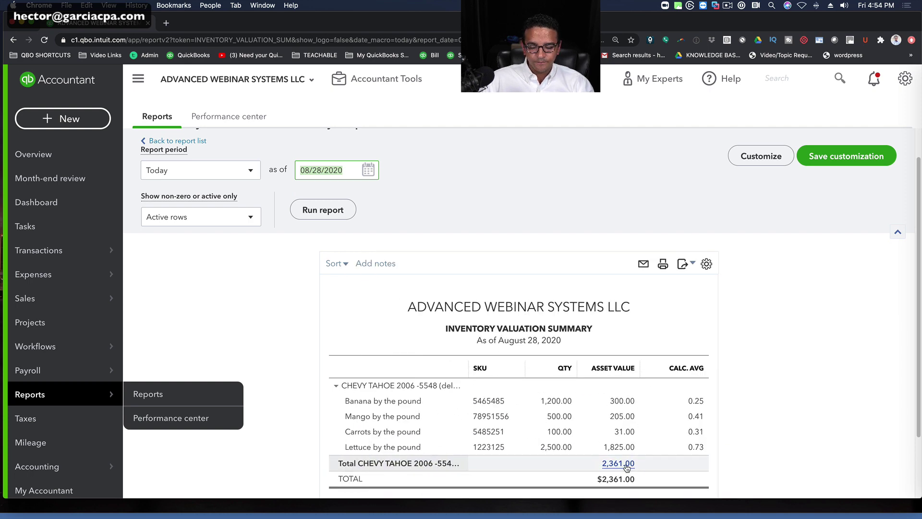
Step: Run the Inventory Valuation Summary as of 08/01/2020 and review the item quantities and values
scroll(359, 198, up, 2)
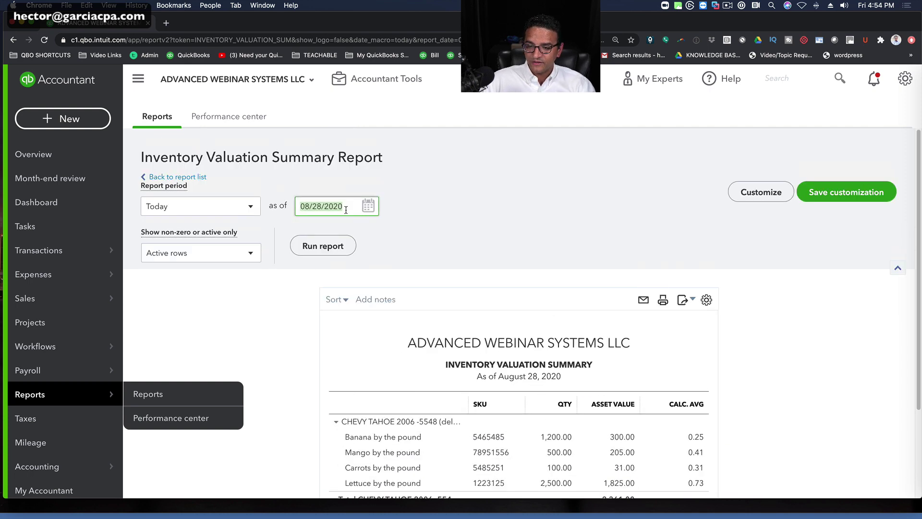
text(08/01/2020)
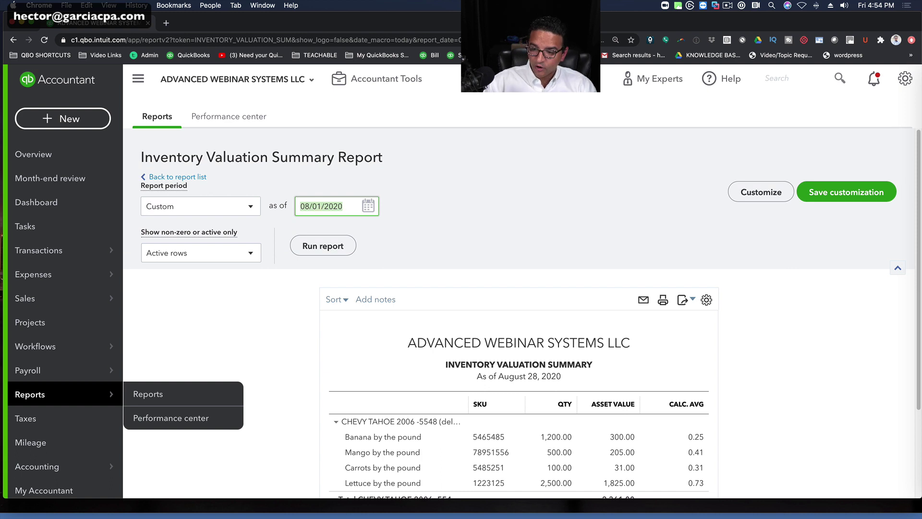
click(325, 250)
scroll(753, 430, down, 3)
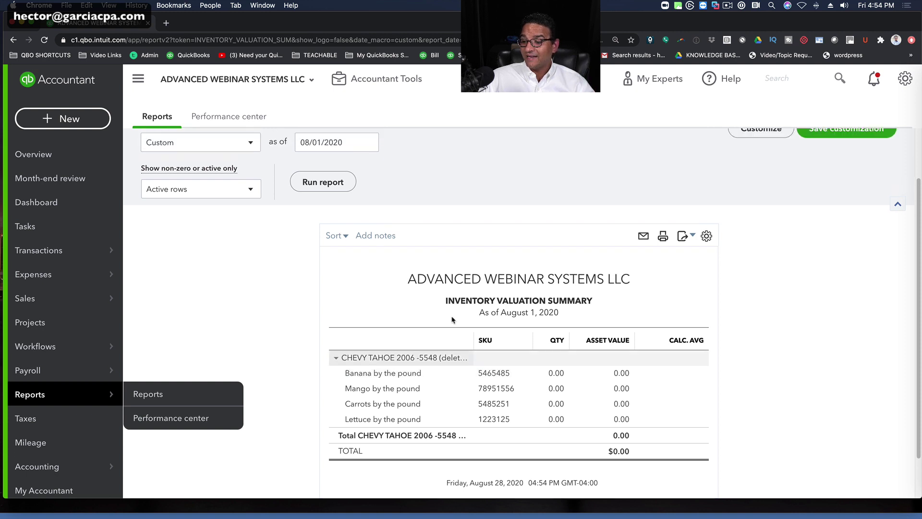
Step: Set the Inventory Valuation Summary's as-of date back to 08/28/2020 and rerun the report
scroll(528, 288, up, 1)
click(332, 143)
key(t)
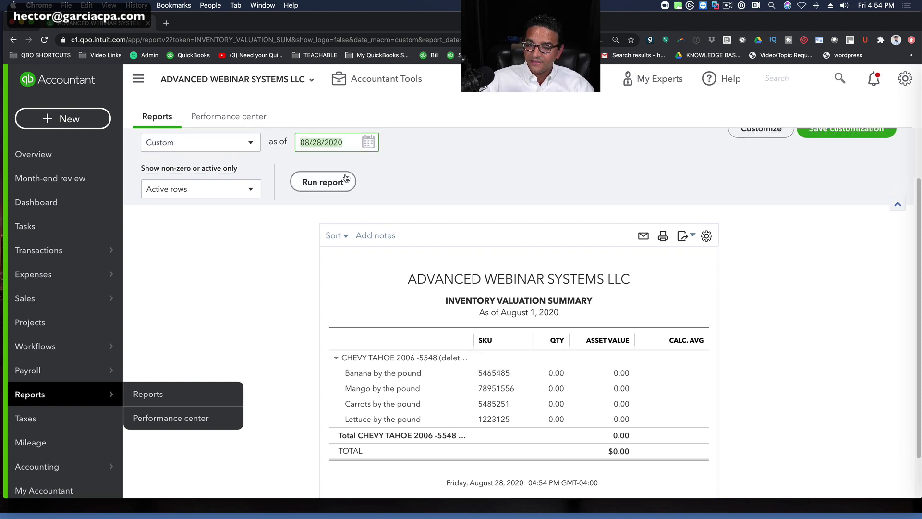
click(335, 181)
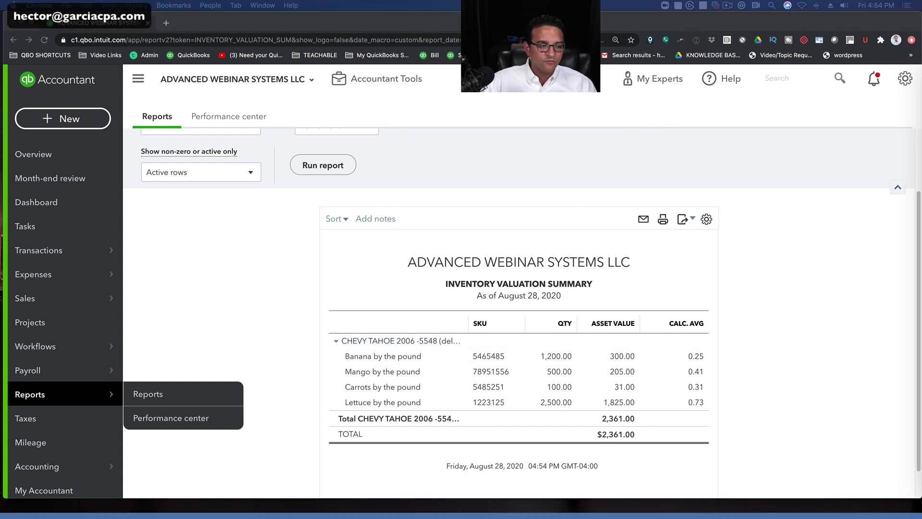
Step: Switch to the QBO Inventory Workflow 08/28/20 presentation in Google Slides and present the Questions/Feedback slide full screen
drag(1, 55, 310, 23)
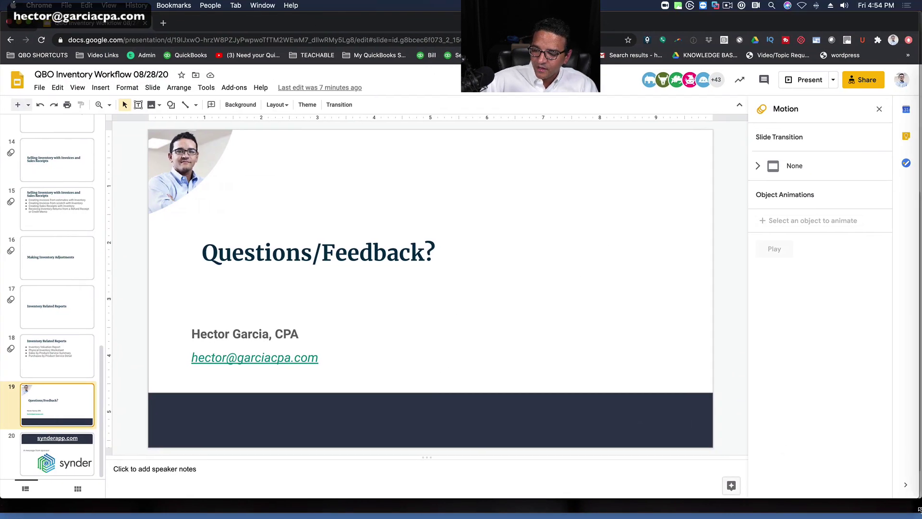
drag(920, 509, 920, 517)
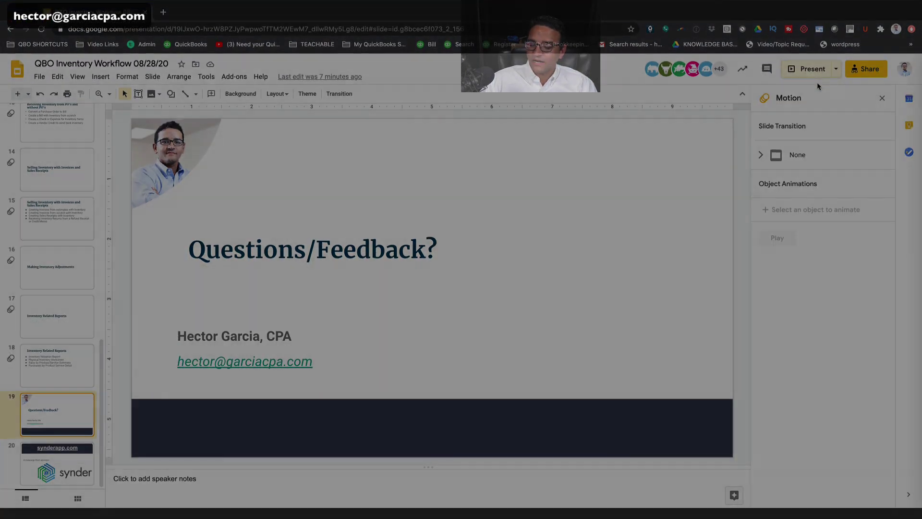
click(816, 81)
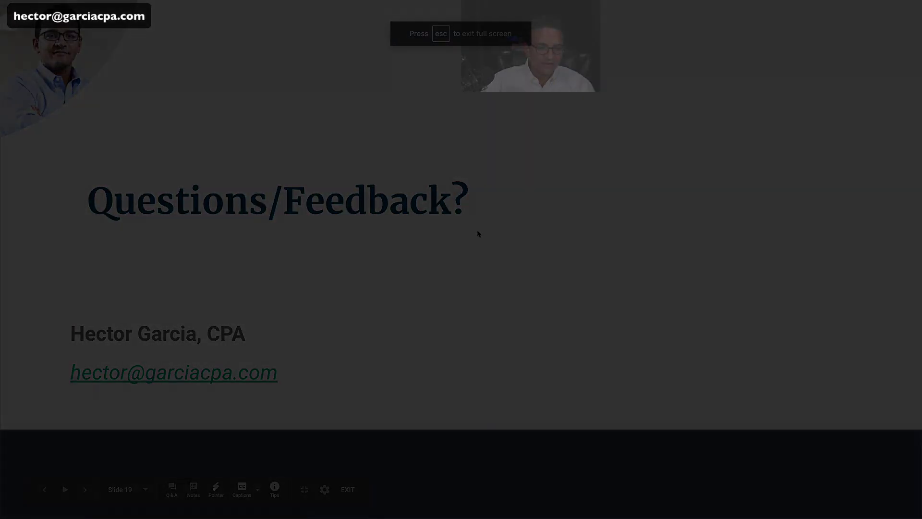